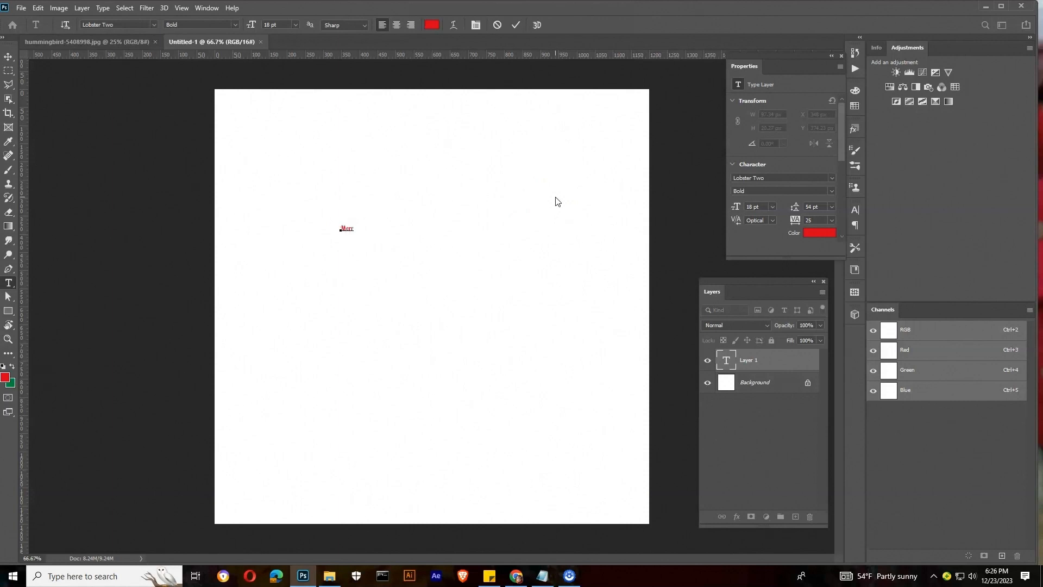
Enlarge the "Merry" text to about 257 pt with Free Transform and move it to the upper middle of the canvas
{"action": "left_click", "coordinate": [8, 56]}
{"action": "key", "text": "ctrl+t"}
{"action": "left_click_drag", "start_coordinate": [358, 234], "coordinate": [458, 296]}
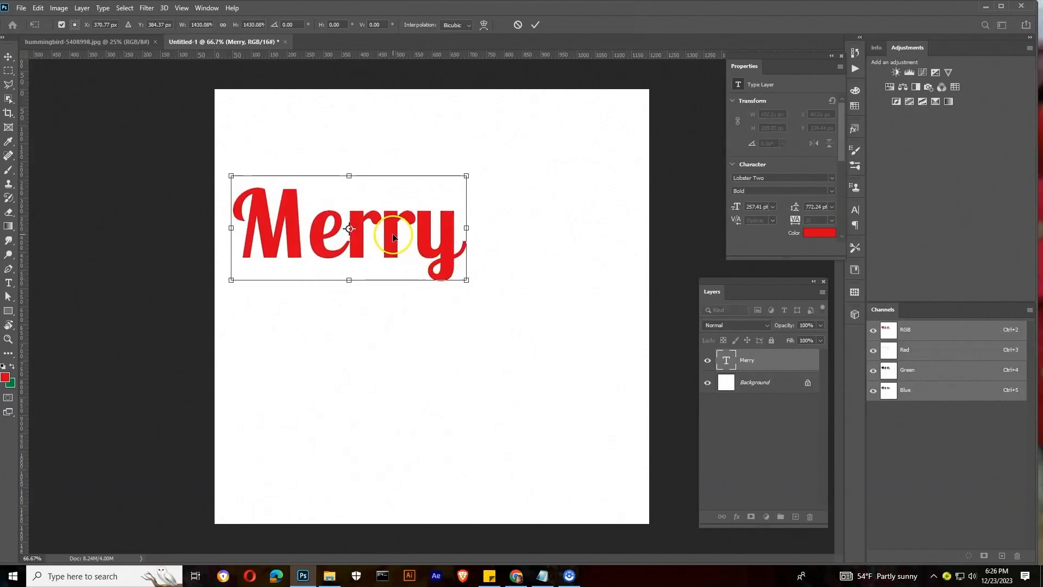
{"action": "left_click_drag", "start_coordinate": [388, 225], "coordinate": [458, 233]}
{"action": "key", "text": "Return"}
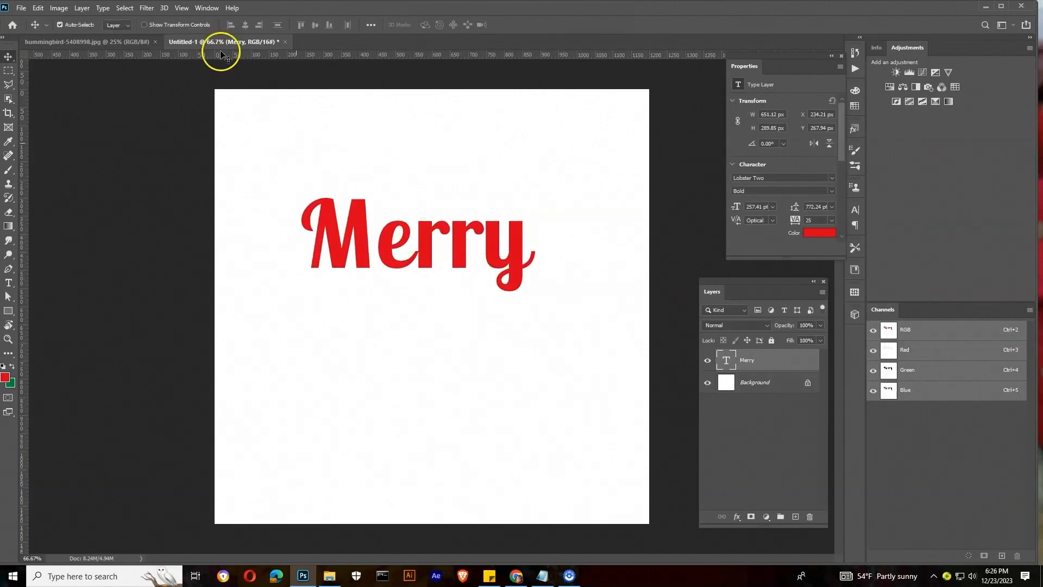
Centre the Merry text horizontally on the canvas, and undo the attempted vertical centring
{"action": "left_click", "coordinate": [371, 25]}
{"action": "left_click", "coordinate": [396, 126]}
{"action": "left_click", "coordinate": [393, 141]}
{"action": "left_click", "coordinate": [246, 24]}
{"action": "left_click", "coordinate": [315, 25]}
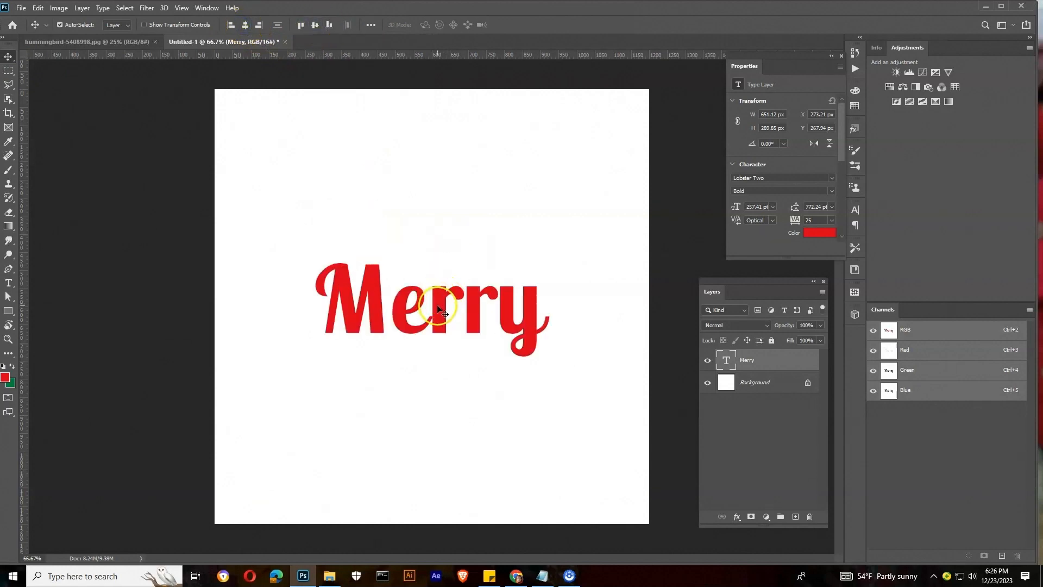
{"action": "key", "text": "ctrl+z"}
Add a Bevel & Emboss effect to the Merry layer with its depth raised to about 905%, and apply it
{"action": "double_click", "coordinate": [781, 360]}
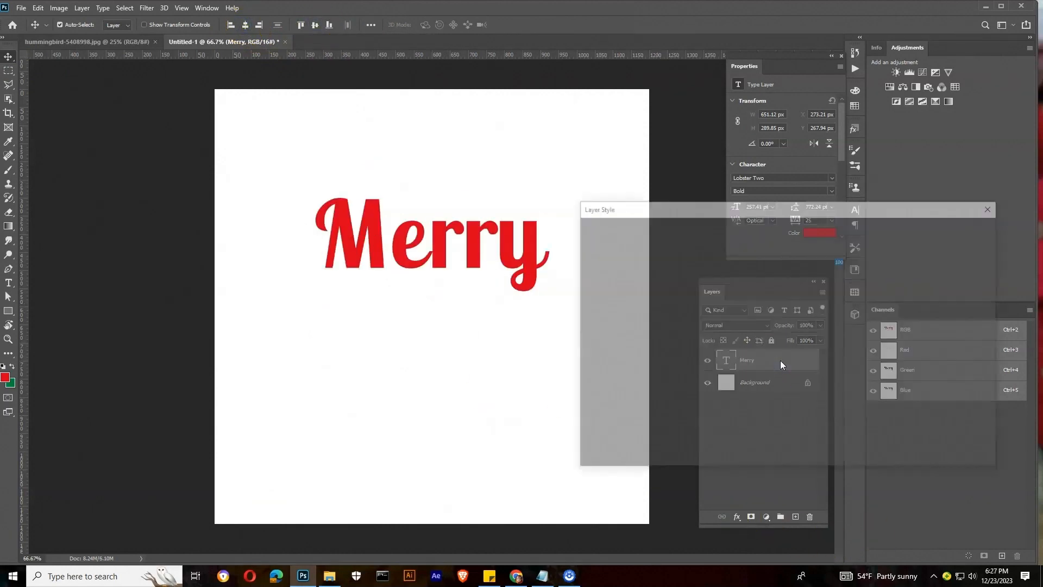
{"action": "left_click", "coordinate": [623, 258]}
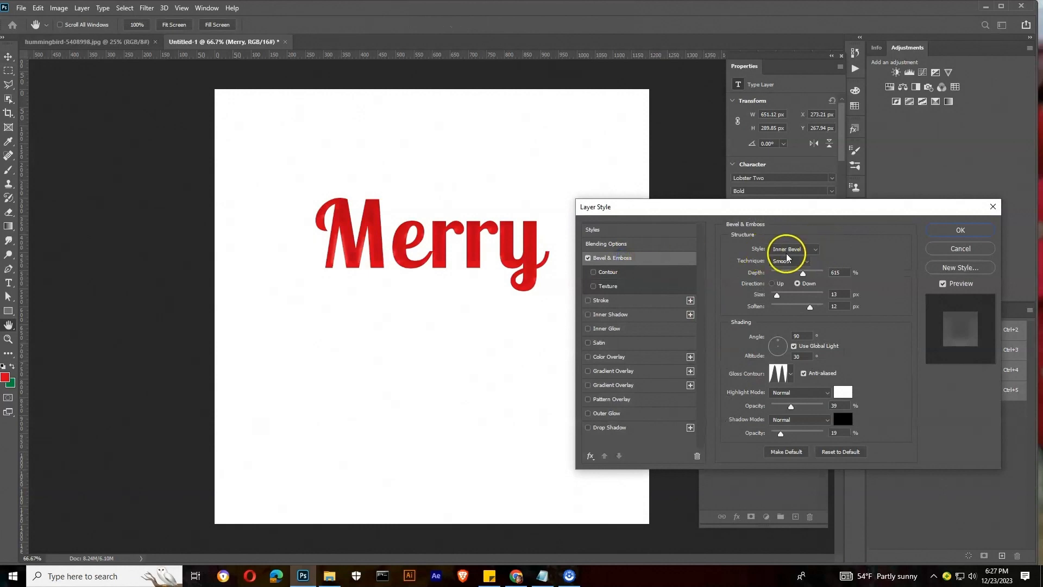
{"action": "mouse_move", "coordinate": [808, 272]}
{"action": "left_mouse_down"}
{"action": "mouse_move", "coordinate": [793, 274]}
{"action": "mouse_move", "coordinate": [821, 272]}
{"action": "left_mouse_up"}
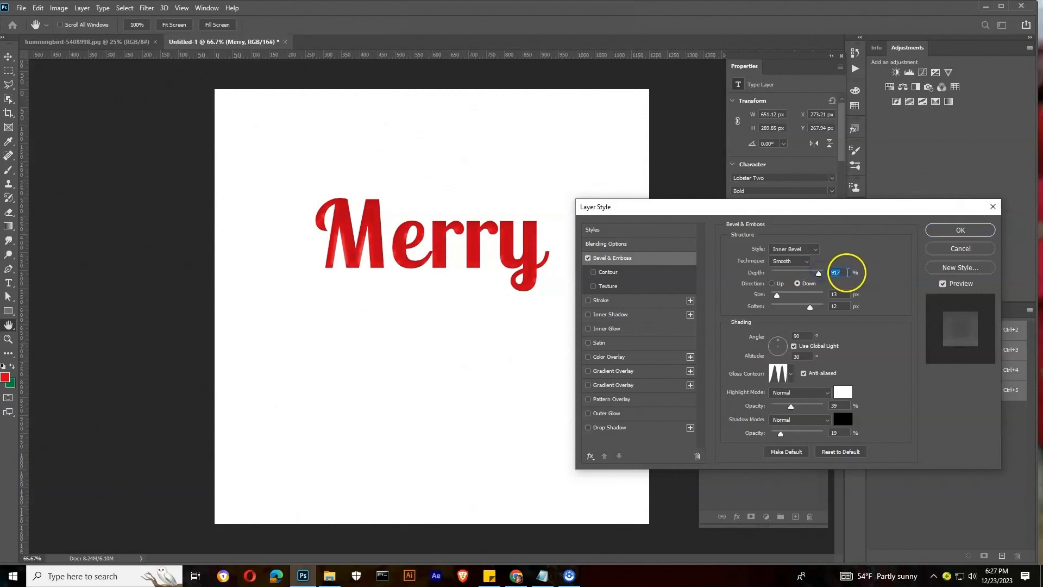
{"action": "key", "text": "Return"}
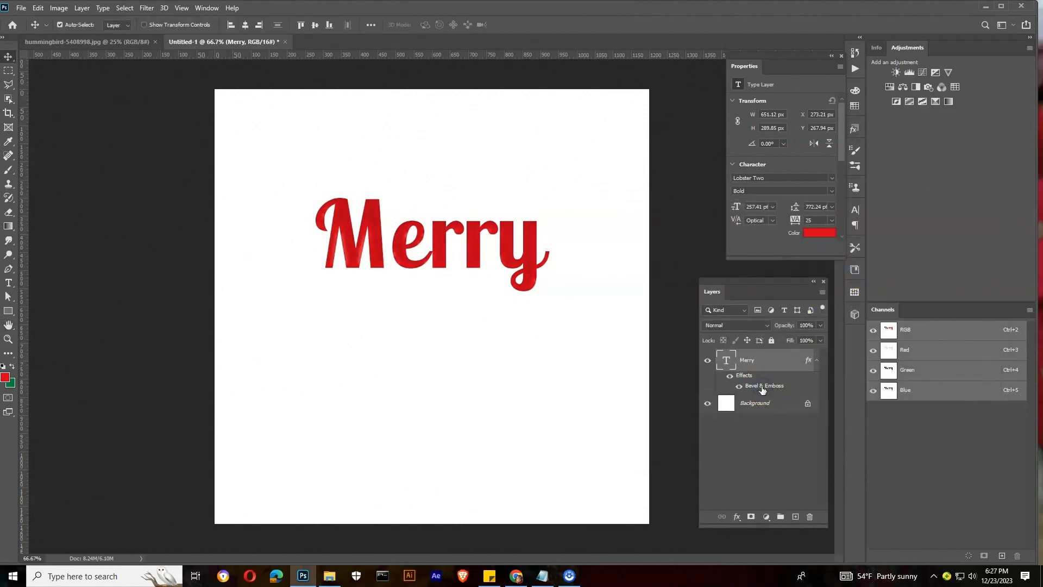
Set the bevel's direction to Down, highlight mode to Linear Burn at 88% opacity, and shadow mode to Hard Mix
{"action": "double_click", "coordinate": [762, 389]}
{"action": "left_click", "coordinate": [797, 284]}
{"action": "left_click", "coordinate": [813, 391]}
{"action": "left_click", "coordinate": [794, 347]}
{"action": "left_click", "coordinate": [799, 421]}
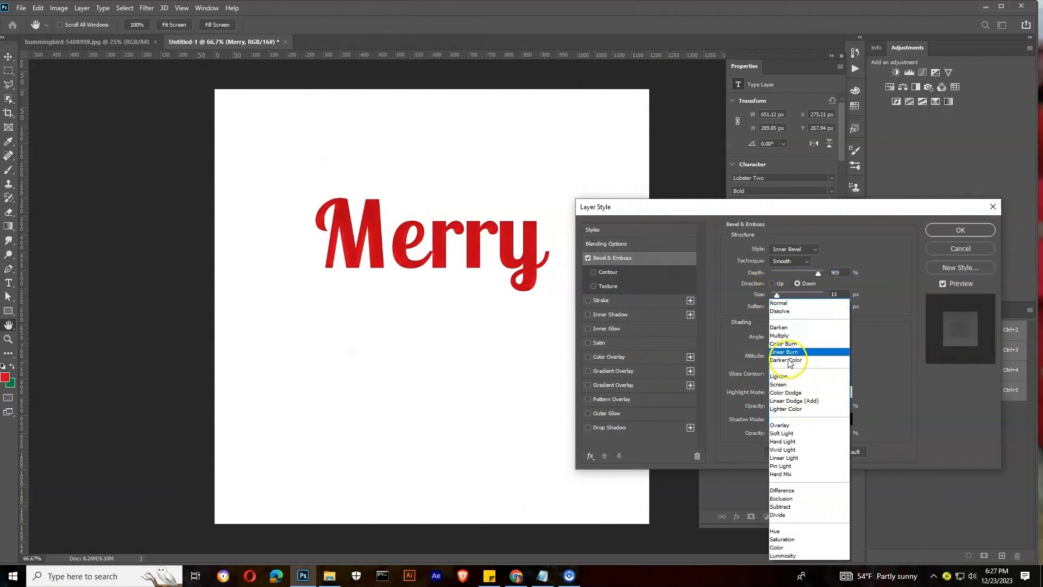
{"action": "left_click", "coordinate": [787, 477]}
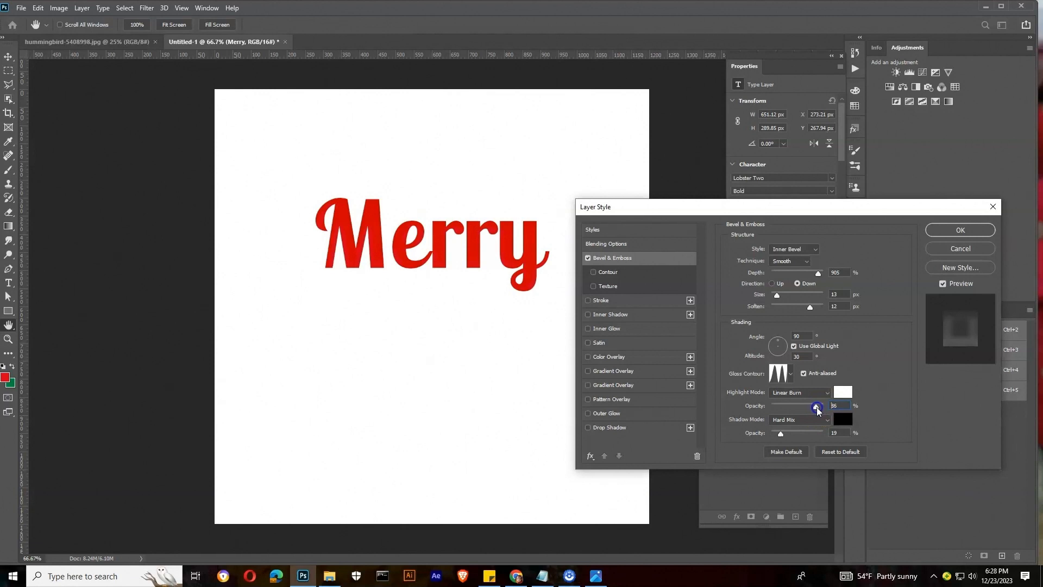
Turn off Use Global Light for the bevel and set its shading angle to 39° and altitude to 32°
{"action": "left_click", "coordinate": [793, 345]}
{"action": "left_click_drag", "start_coordinate": [800, 335], "coordinate": [782, 335]}
{"action": "type", "text": "39"}
{"action": "key", "text": "Return"}
{"action": "double_click", "coordinate": [764, 392]}
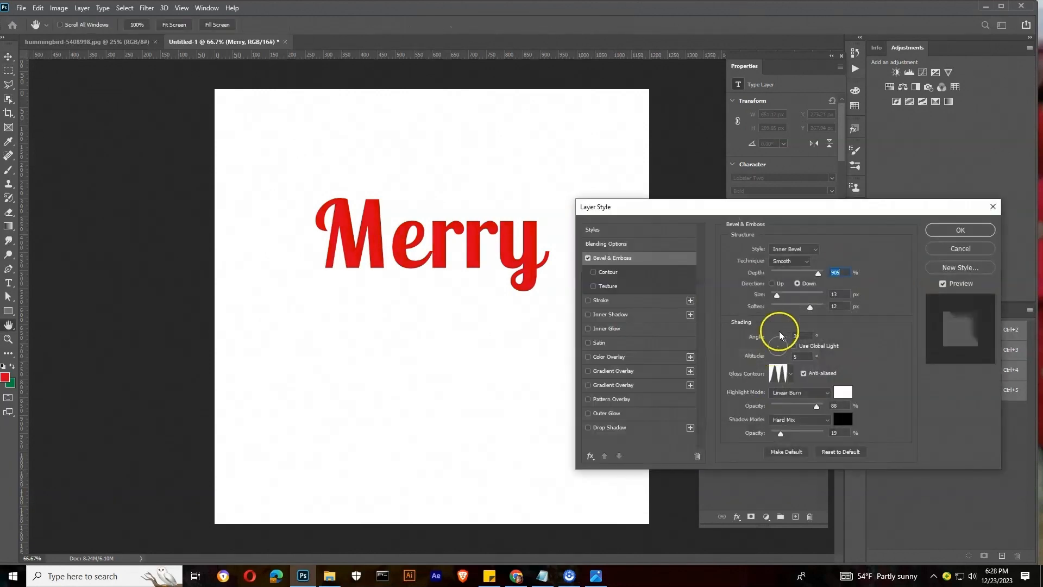
{"action": "type", "text": "33"}
{"action": "double_click", "coordinate": [805, 360]}
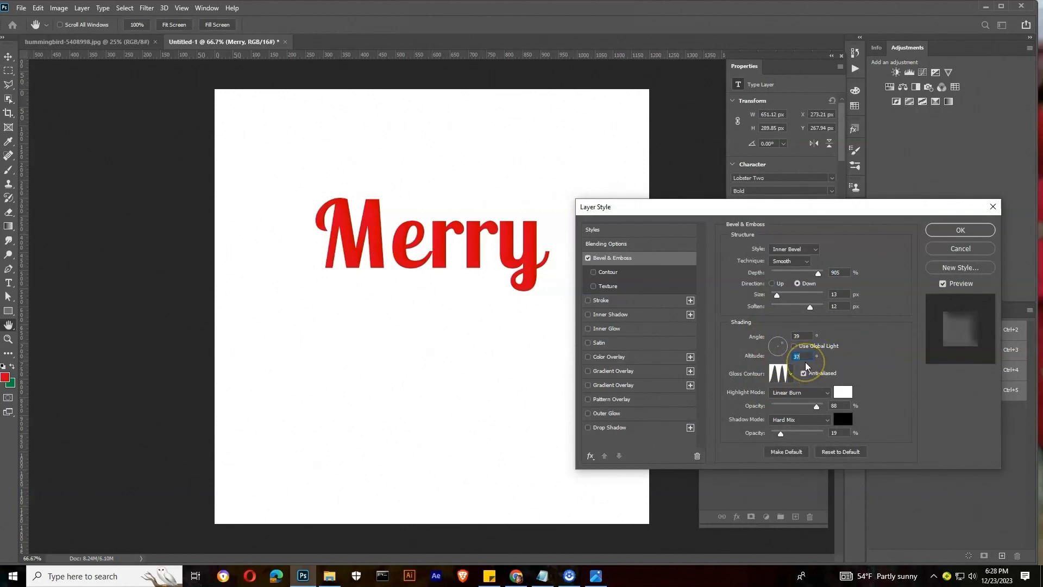
Choose a stepped gloss contour for the bevel and set its size to 18 px, shadow opacity to 52% and depth to 906%
{"action": "left_click", "coordinate": [790, 373]}
{"action": "left_click", "coordinate": [797, 410]}
{"action": "left_click", "coordinate": [884, 358]}
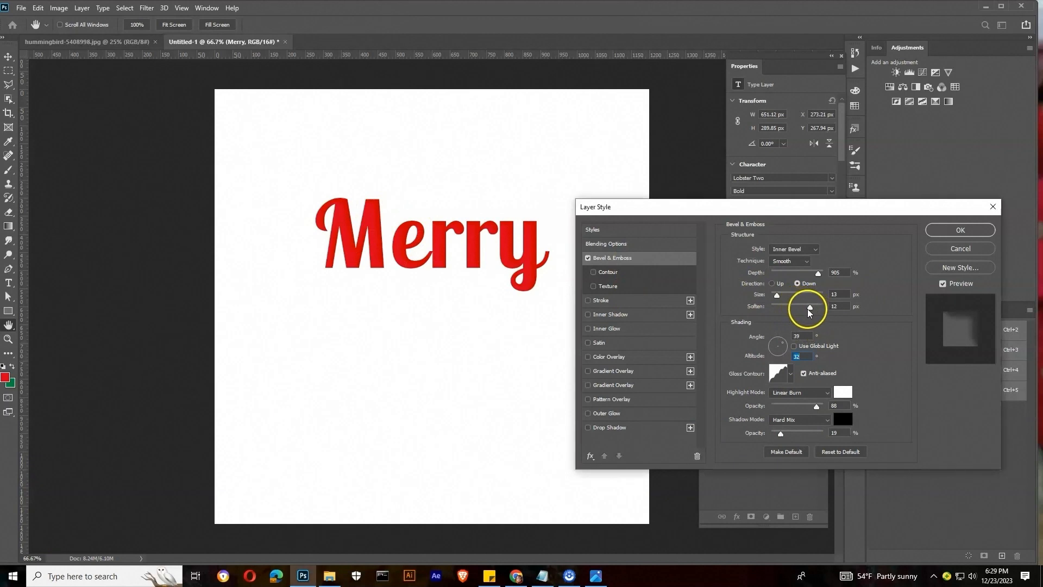
{"action": "left_click_drag", "start_coordinate": [790, 299], "coordinate": [781, 296]}
{"action": "left_click_drag", "start_coordinate": [781, 433], "coordinate": [798, 434]}
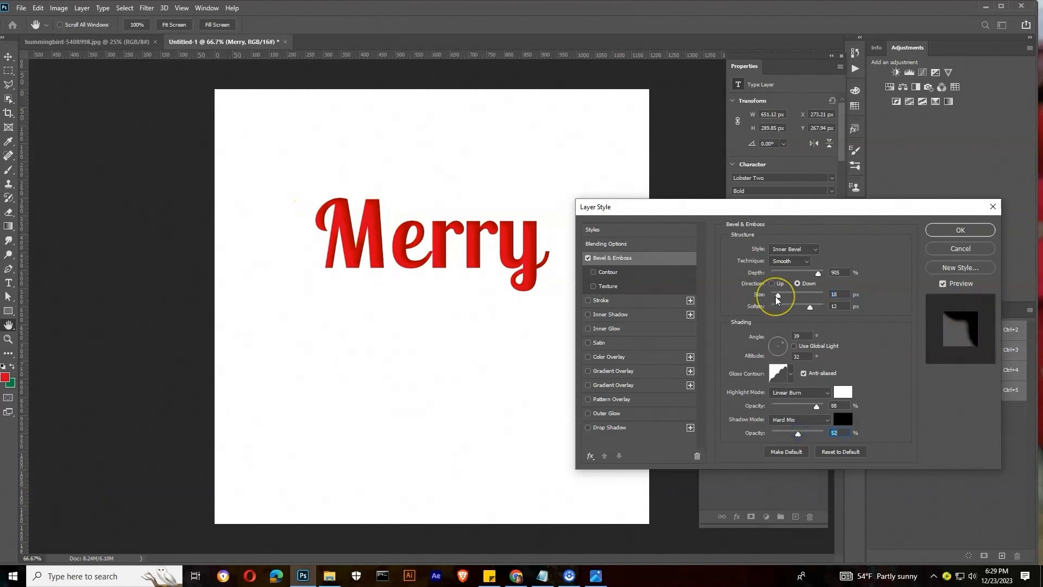
{"action": "left_click", "coordinate": [837, 272]}
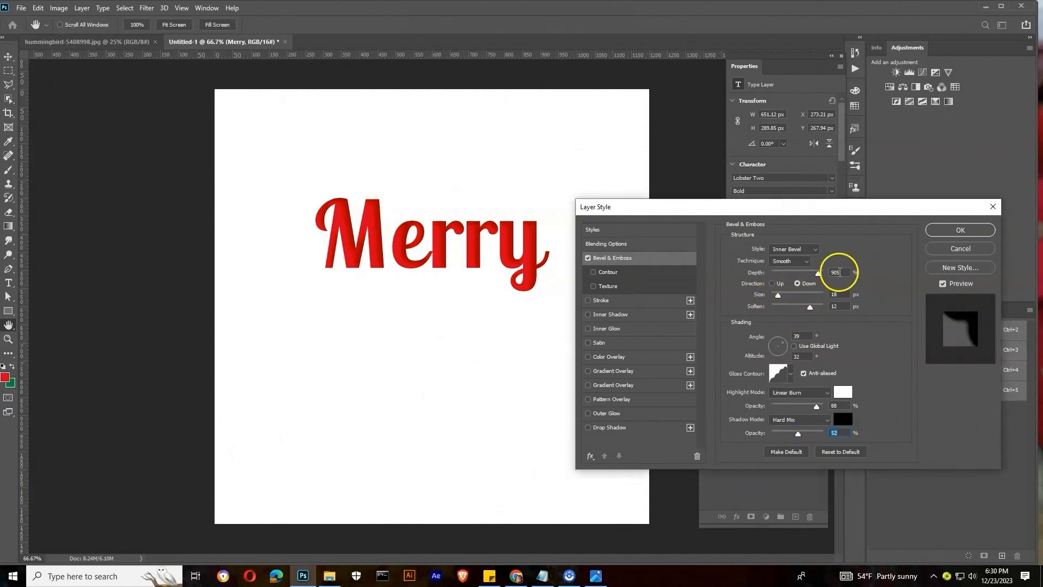
{"action": "key", "text": "Up"}
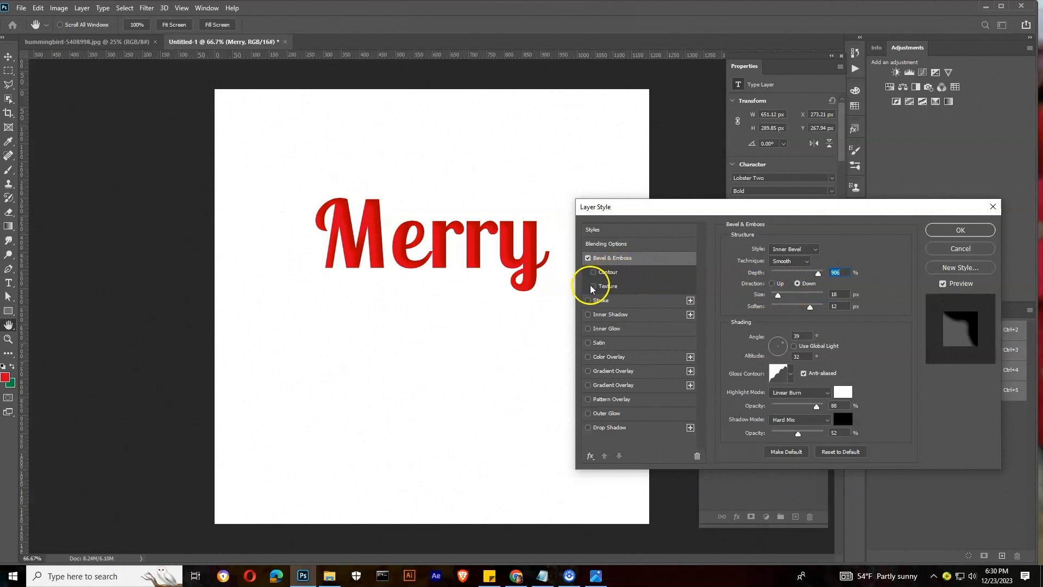
Add a Satin effect with about 49% opacity, a 180° angle and a distance of 7 px
{"action": "left_click", "coordinate": [606, 342]}
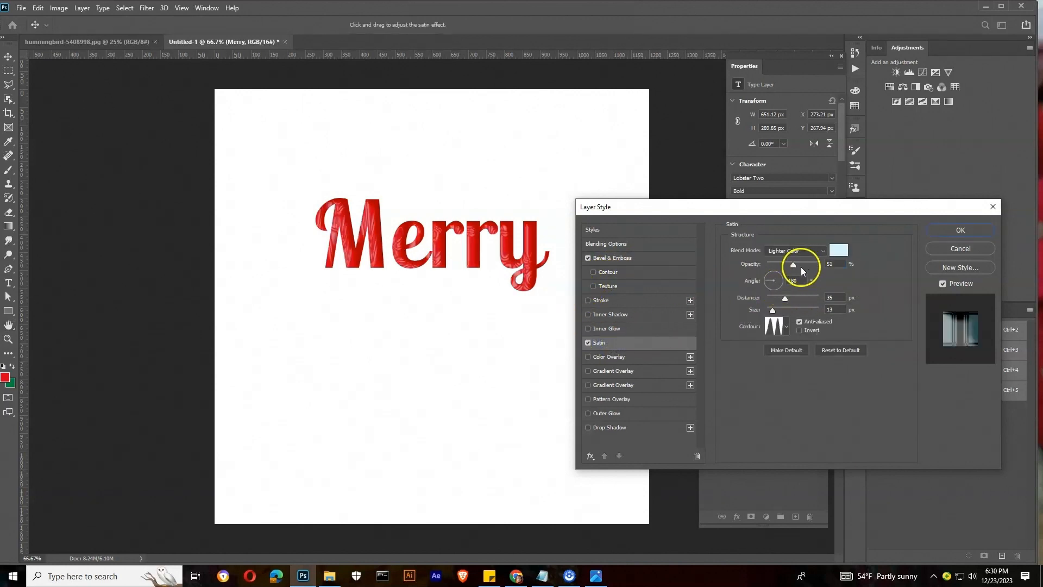
{"action": "left_click_drag", "start_coordinate": [792, 264], "coordinate": [802, 264]}
{"action": "left_click", "coordinate": [783, 284]}
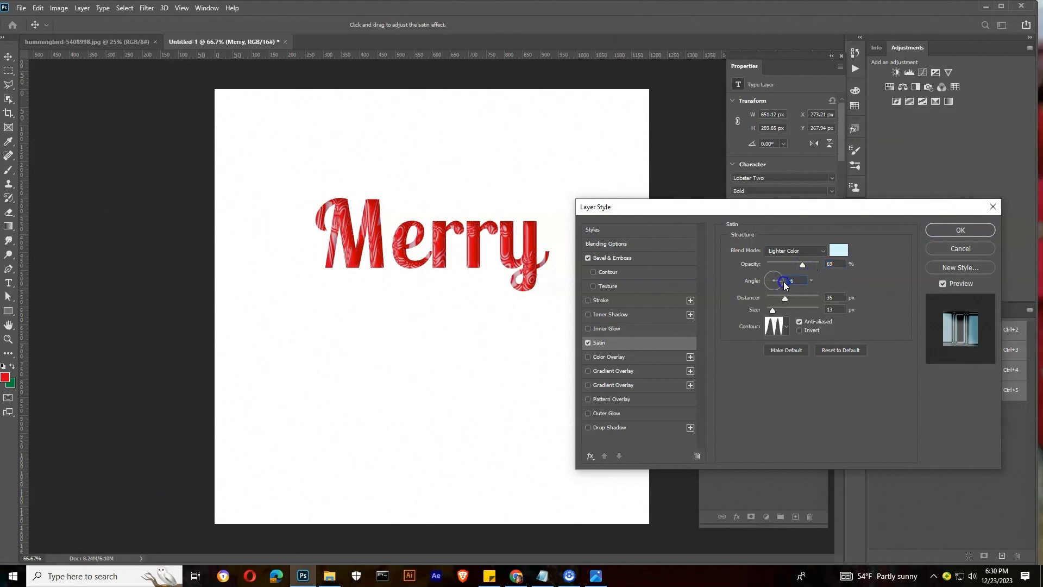
{"action": "mouse_move", "coordinate": [786, 299]}
{"action": "left_mouse_down"}
{"action": "mouse_move", "coordinate": [794, 297]}
{"action": "mouse_move", "coordinate": [770, 292]}
{"action": "left_mouse_up"}
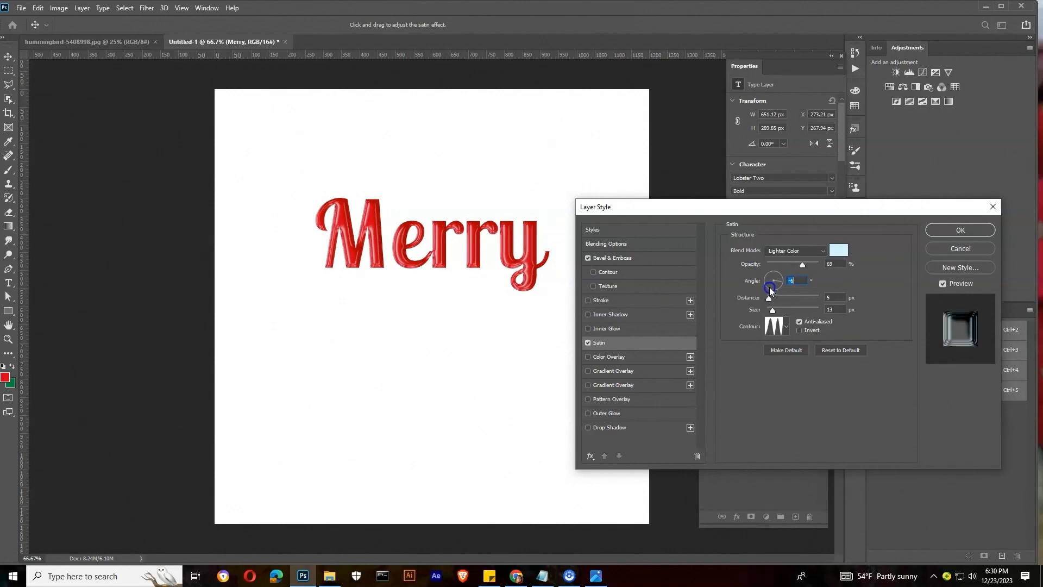
{"action": "left_click_drag", "start_coordinate": [803, 264], "coordinate": [796, 267]}
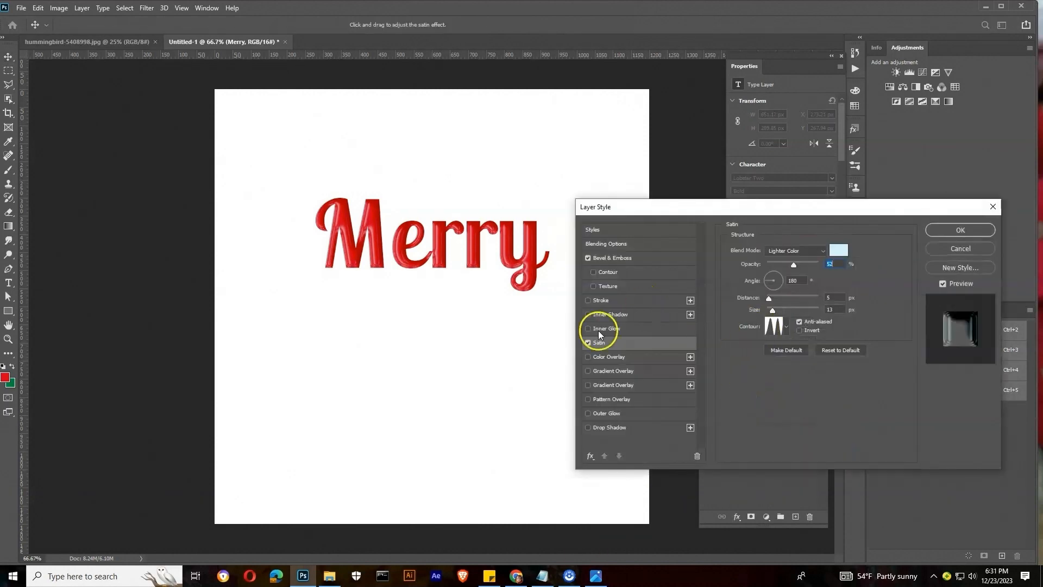
{"action": "left_click_drag", "start_coordinate": [768, 298], "coordinate": [769, 298]}
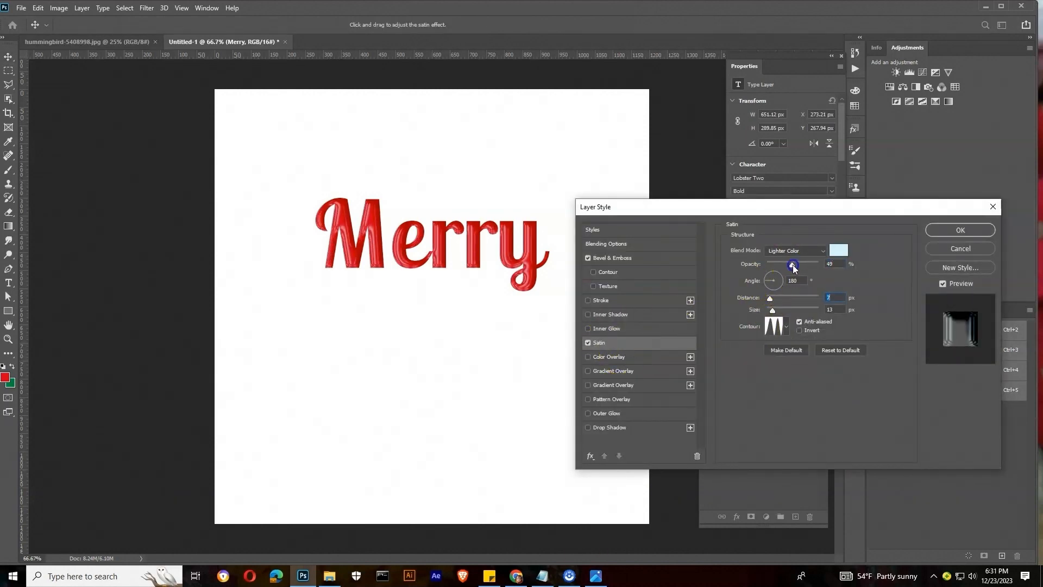
{"action": "left_click", "coordinate": [530, 354]}
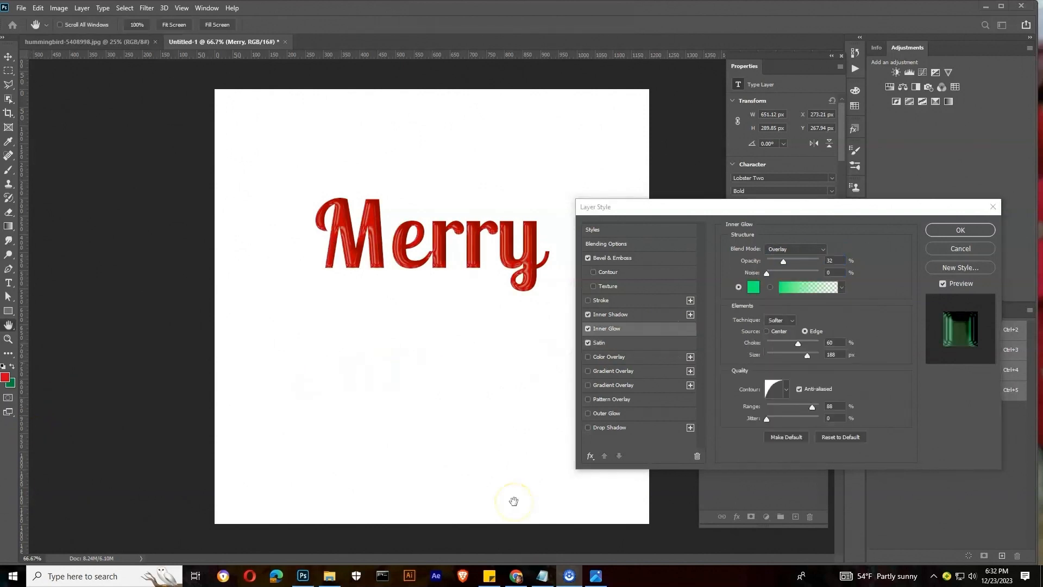
Toggle the Inner Glow and Inner Shadow effects off and on to compare the text, leaving both enabled
{"action": "left_click", "coordinate": [588, 329]}
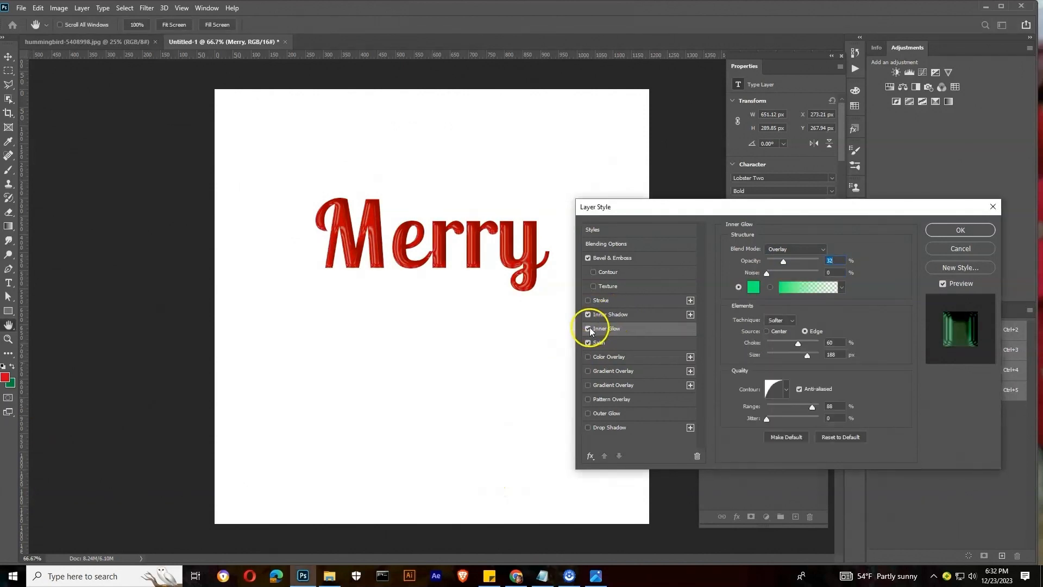
{"action": "left_click", "coordinate": [588, 315]}
{"action": "left_click", "coordinate": [588, 315]}
{"action": "left_click", "coordinate": [612, 316]}
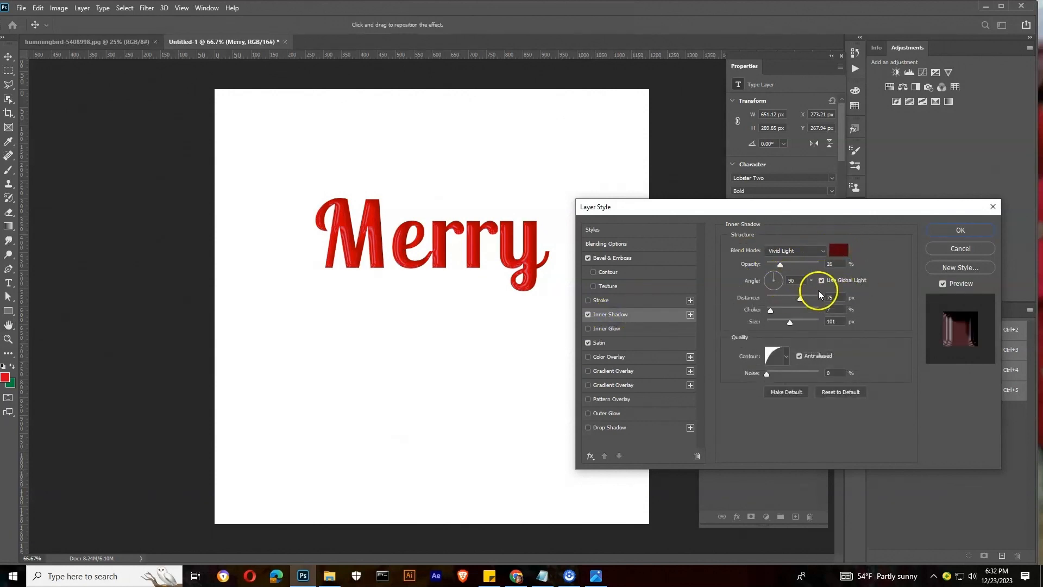
{"action": "left_click", "coordinate": [588, 328]}
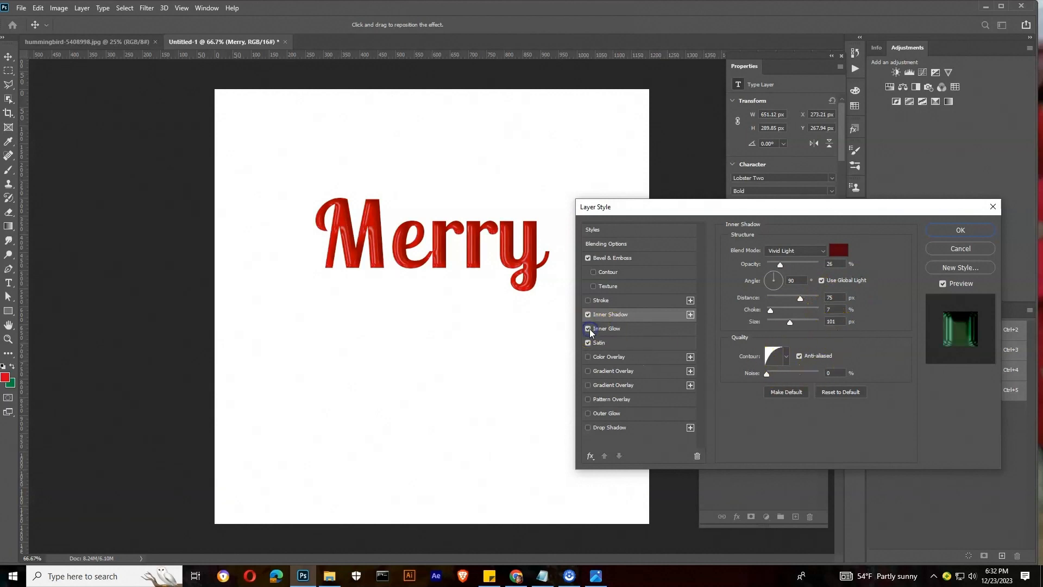
Change the Inner Glow colour to light pink f8cbd1
{"action": "left_click", "coordinate": [610, 328]}
{"action": "left_click", "coordinate": [753, 288]}
{"action": "key", "text": "ctrl+v"}
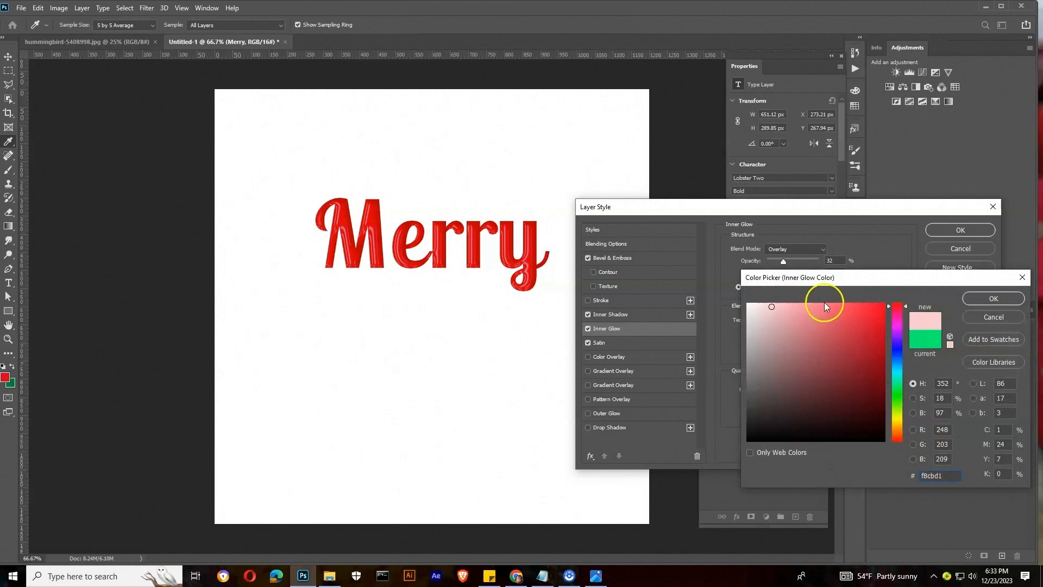
{"action": "left_click", "coordinate": [1009, 298]}
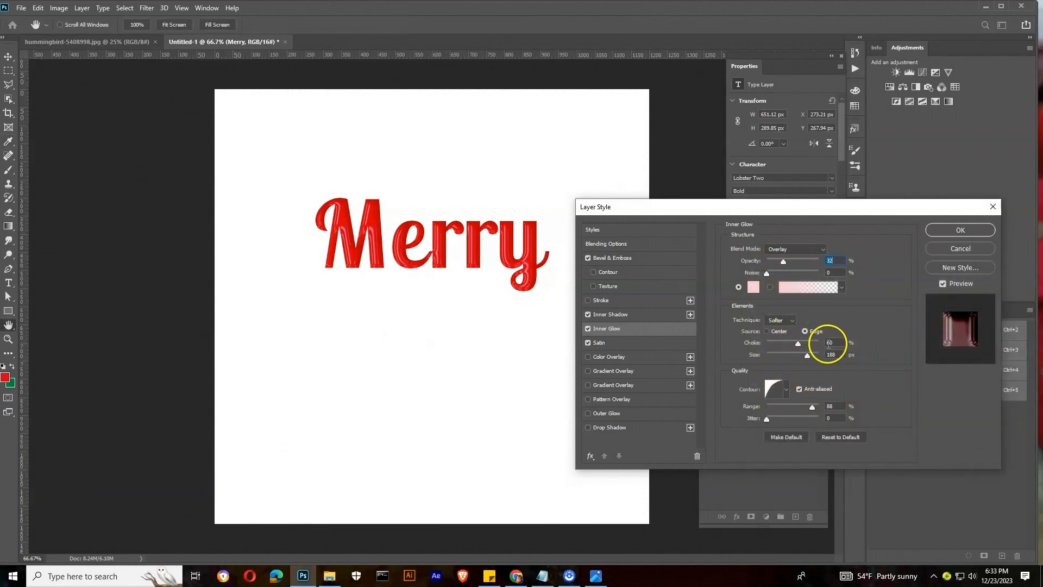
Set the Inner Glow's choke to 0%, size to 40 px and opacity to 100%
{"action": "type", "text": "60"}
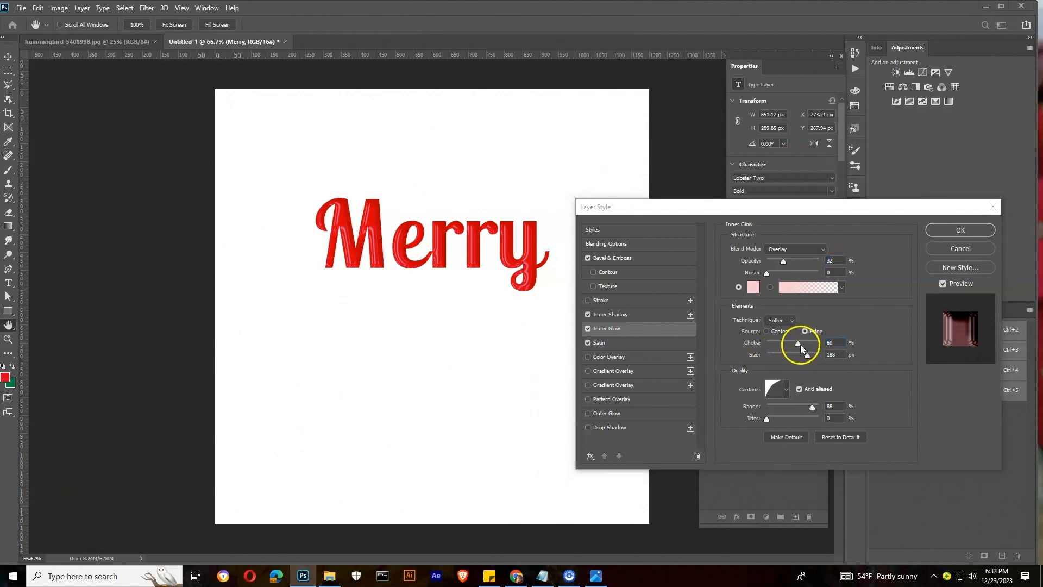
{"action": "left_click_drag", "start_coordinate": [800, 344], "coordinate": [736, 346]}
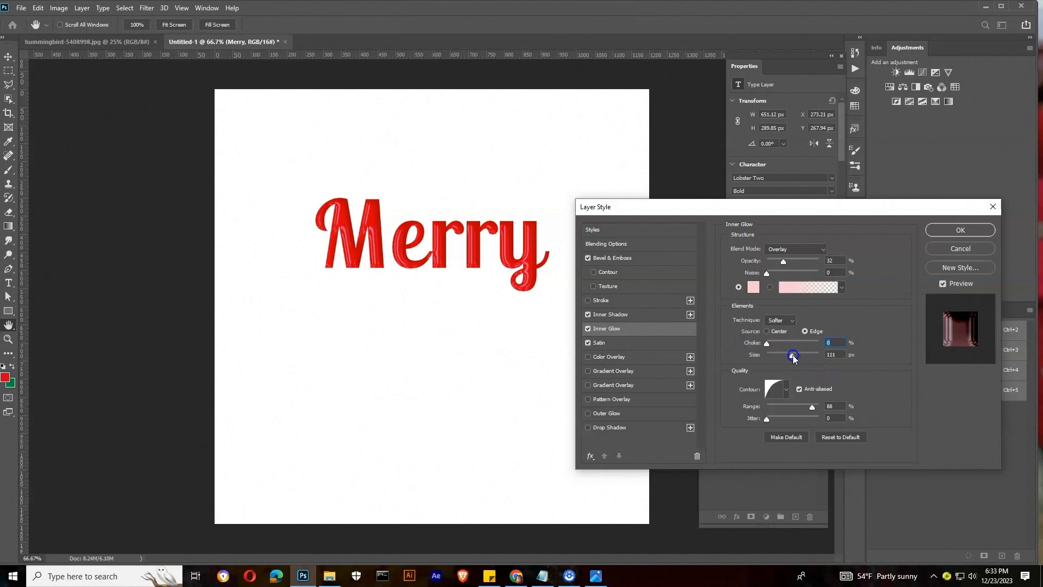
{"action": "left_click_drag", "start_coordinate": [779, 356], "coordinate": [778, 356]}
{"action": "left_click_drag", "start_coordinate": [785, 261], "coordinate": [843, 263]}
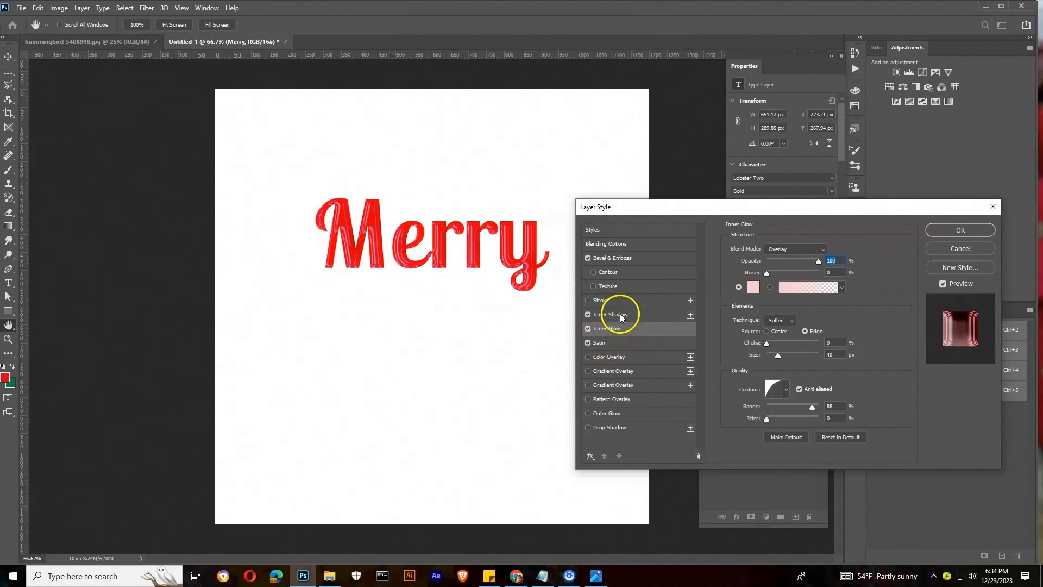
{"action": "key", "text": "alt+p"}
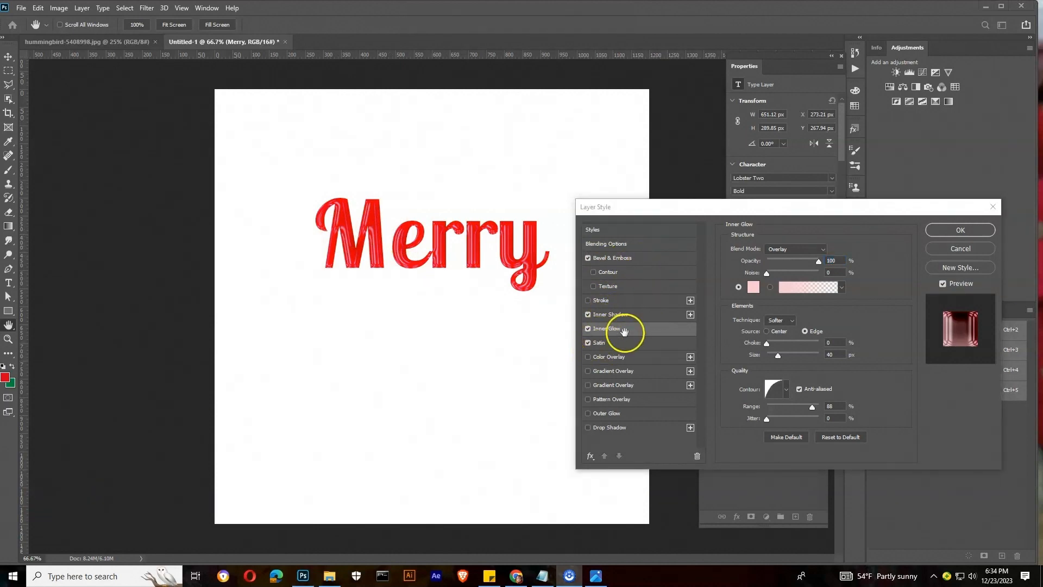
Enable a Pattern Overlay on the Merry text and choose the pale green water-like pattern
{"action": "left_click", "coordinate": [588, 399]}
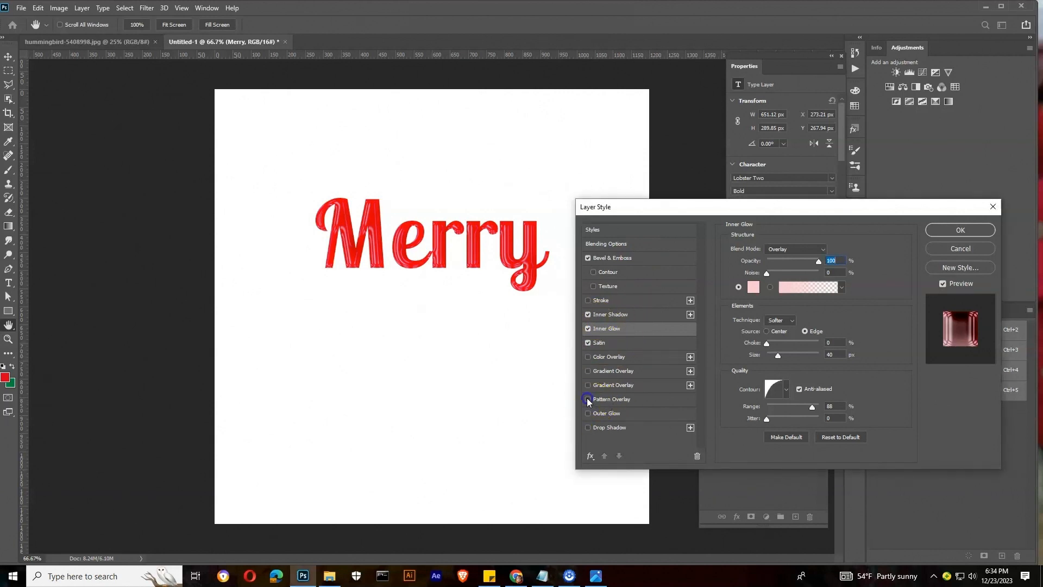
{"action": "left_click", "coordinate": [605, 399]}
{"action": "left_click", "coordinate": [797, 283]}
{"action": "left_click", "coordinate": [723, 350]}
{"action": "left_click", "coordinate": [756, 366]}
{"action": "left_click", "coordinate": [876, 378]}
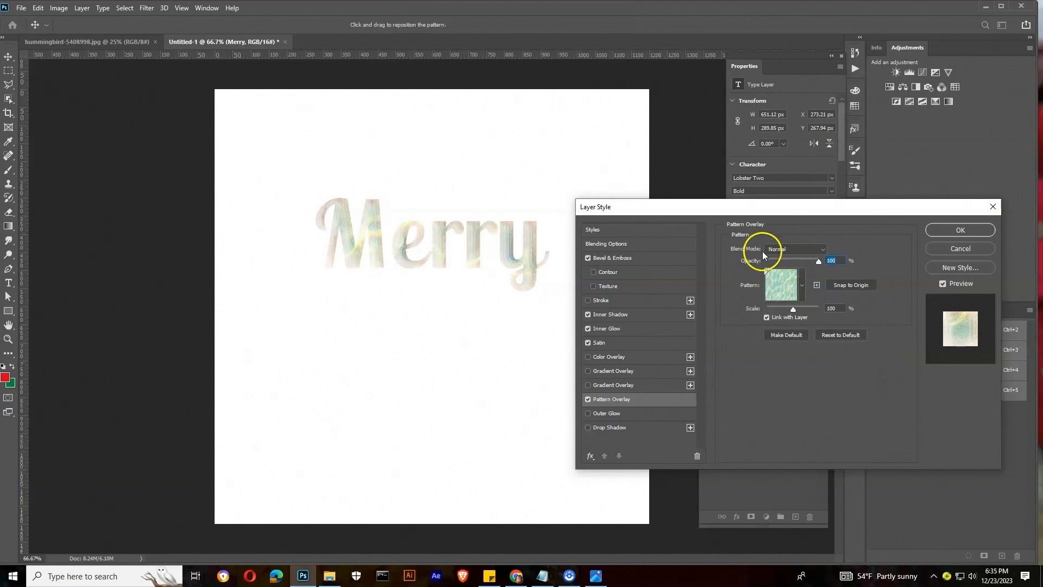
Try the Luminosity, Hue, Soft Light, Vivid Light and Hard Light blend modes on the Pattern Overlay
{"action": "left_click", "coordinate": [783, 249]}
{"action": "left_click", "coordinate": [771, 511]}
{"action": "left_click", "coordinate": [795, 248]}
{"action": "left_click", "coordinate": [772, 487]}
{"action": "left_click", "coordinate": [814, 254]}
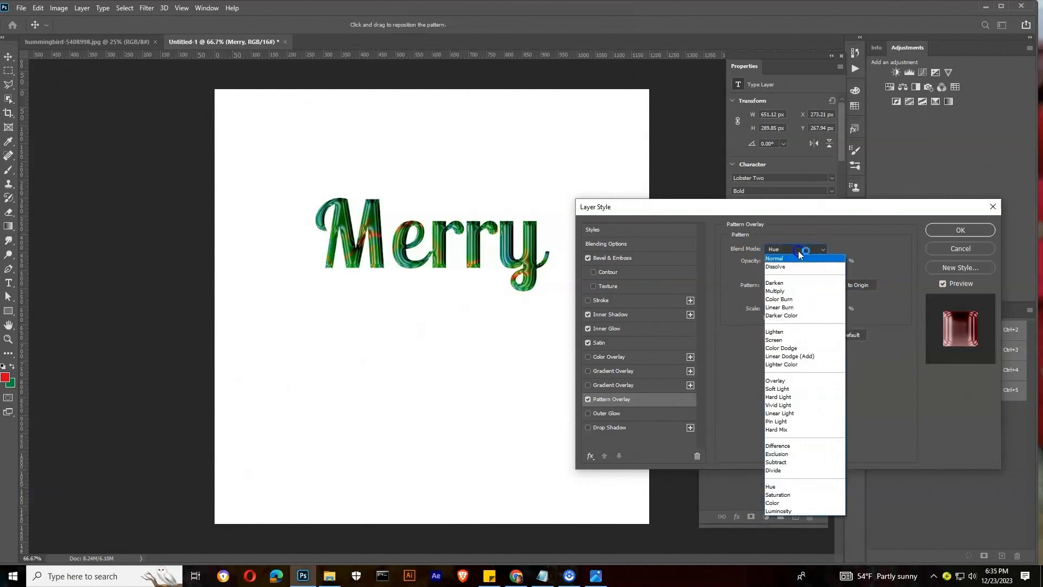
{"action": "left_click", "coordinate": [770, 389]}
{"action": "left_click", "coordinate": [794, 249]}
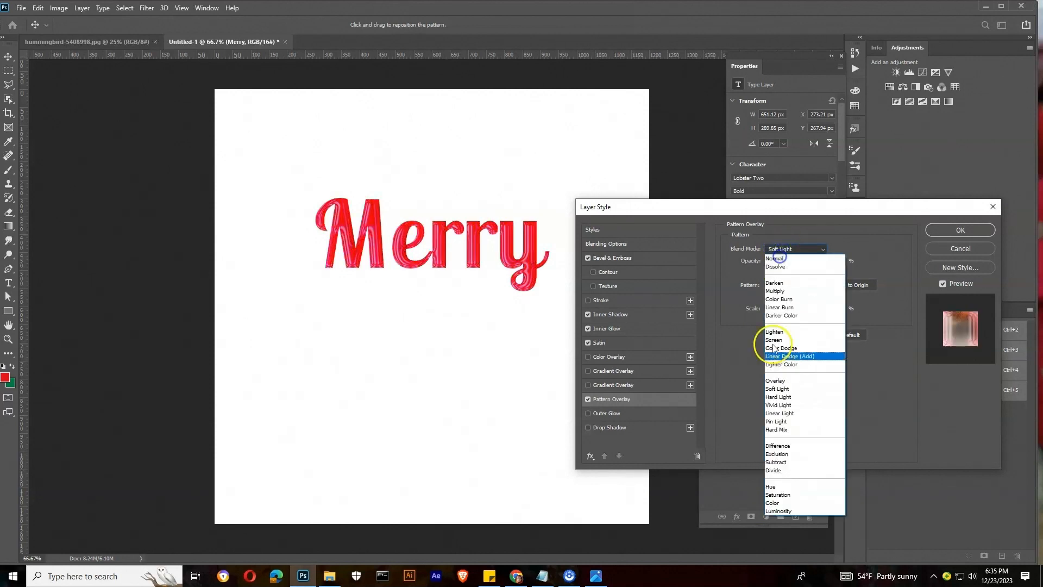
{"action": "left_click", "coordinate": [774, 409]}
{"action": "left_click", "coordinate": [795, 248]}
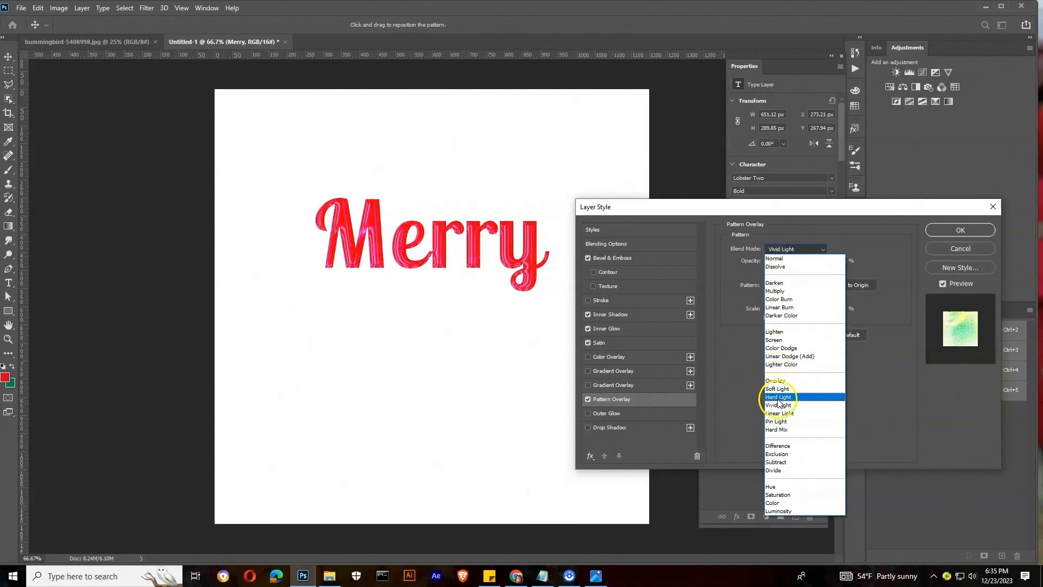
{"action": "left_click", "coordinate": [778, 397]}
Set the Pattern Overlay's blend mode to Pin Light and its opacity to 29%
{"action": "left_click", "coordinate": [794, 249]}
{"action": "left_click", "coordinate": [779, 422]}
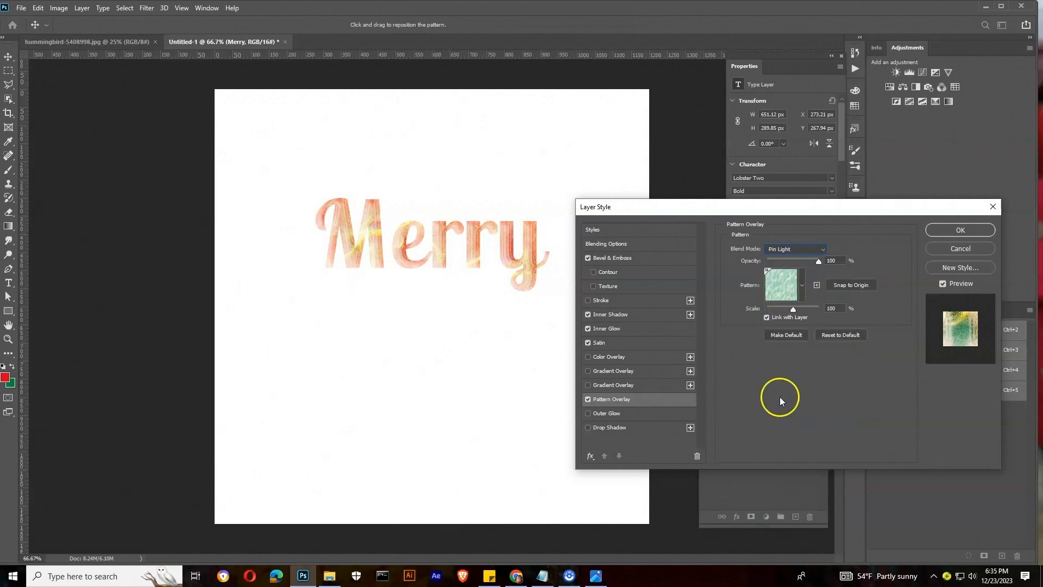
{"action": "left_click_drag", "start_coordinate": [820, 264], "coordinate": [783, 265]}
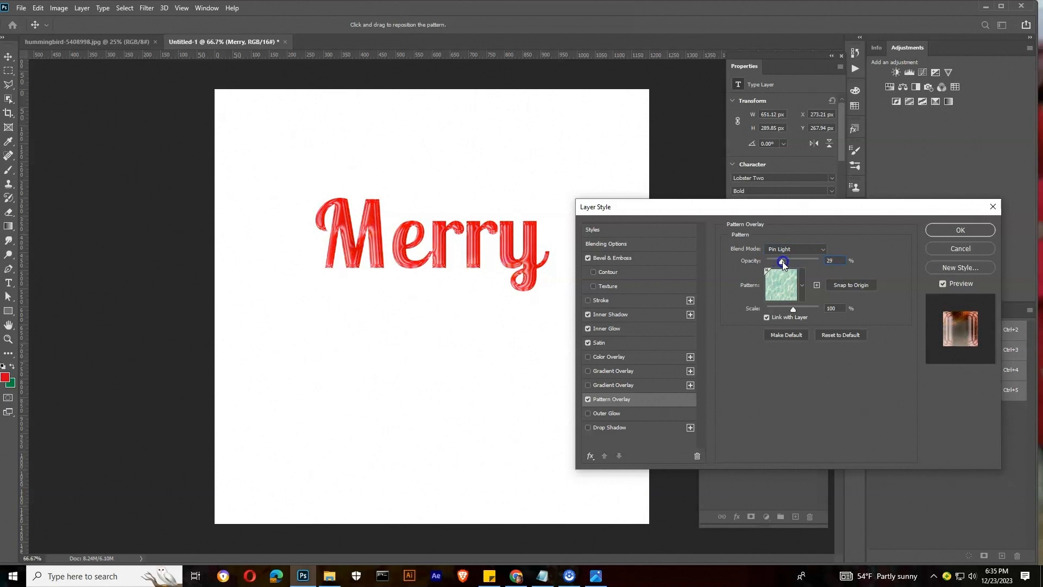
Review the Bevel & Emboss settings and set the Satin effect's opacity to 36%
{"action": "left_click", "coordinate": [624, 261]}
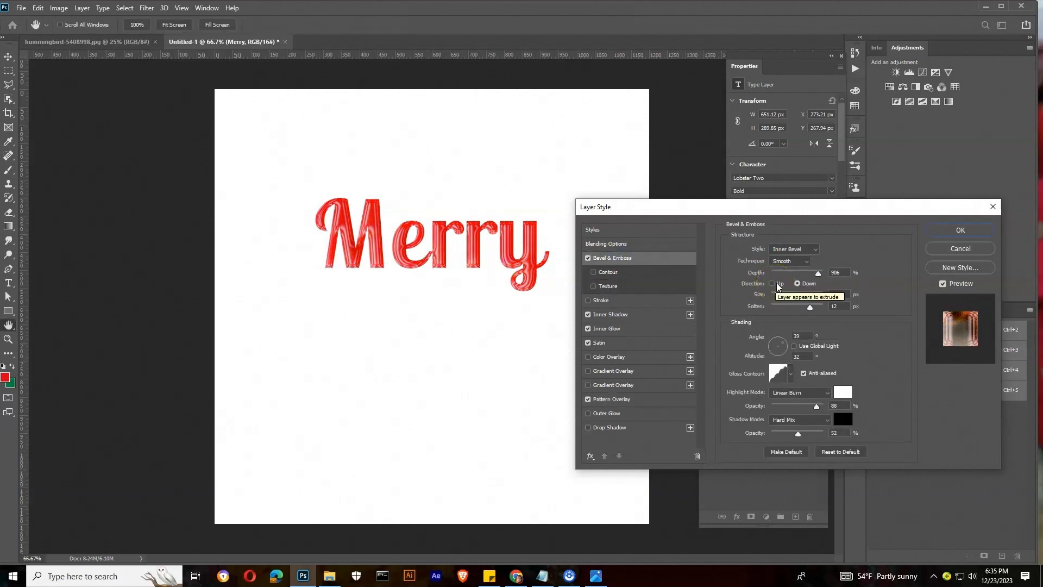
{"action": "left_click", "coordinate": [600, 342]}
{"action": "left_click", "coordinate": [789, 265]}
{"action": "mouse_move", "coordinate": [787, 266]}
{"action": "left_mouse_down"}
{"action": "mouse_move", "coordinate": [850, 264]}
{"action": "mouse_move", "coordinate": [787, 266]}
{"action": "left_mouse_up"}
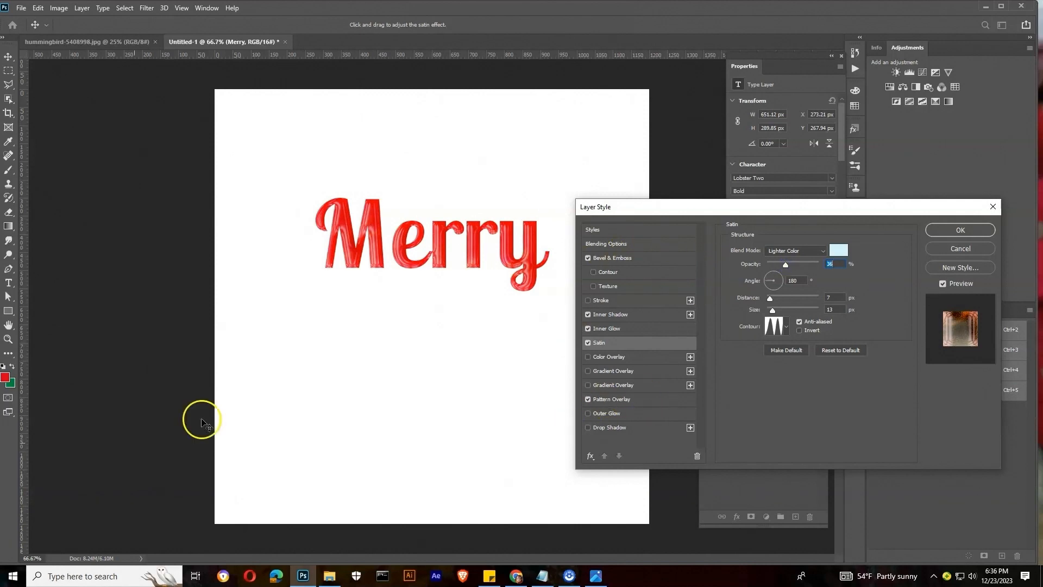
Set the Pattern Overlay's scale to 75%, compare the text with and without it, and apply the layer style with it enabled
{"action": "left_click", "coordinate": [602, 400]}
{"action": "left_click_drag", "start_coordinate": [794, 308], "coordinate": [787, 308]}
{"action": "left_click", "coordinate": [588, 399]}
{"action": "left_click", "coordinate": [587, 399]}
{"action": "left_click", "coordinate": [587, 399]}
{"action": "left_click", "coordinate": [587, 399]}
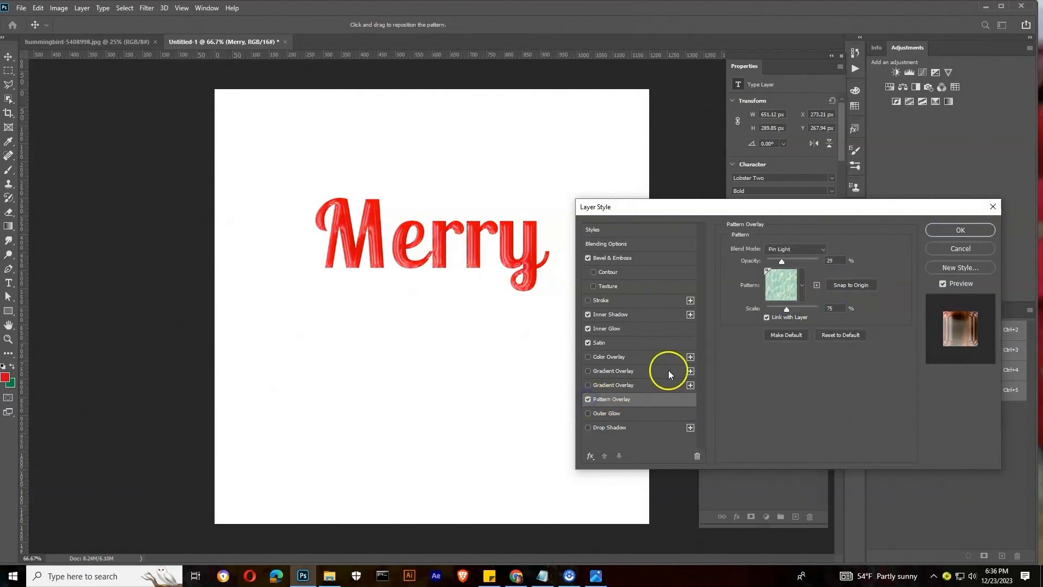
{"action": "left_click", "coordinate": [947, 230]}
Load the Merry text as a selection and stroke it in green on the outside on a new layer, leaving nothing selected
{"action": "left_click", "coordinate": [727, 360], "text": "ctrl"}
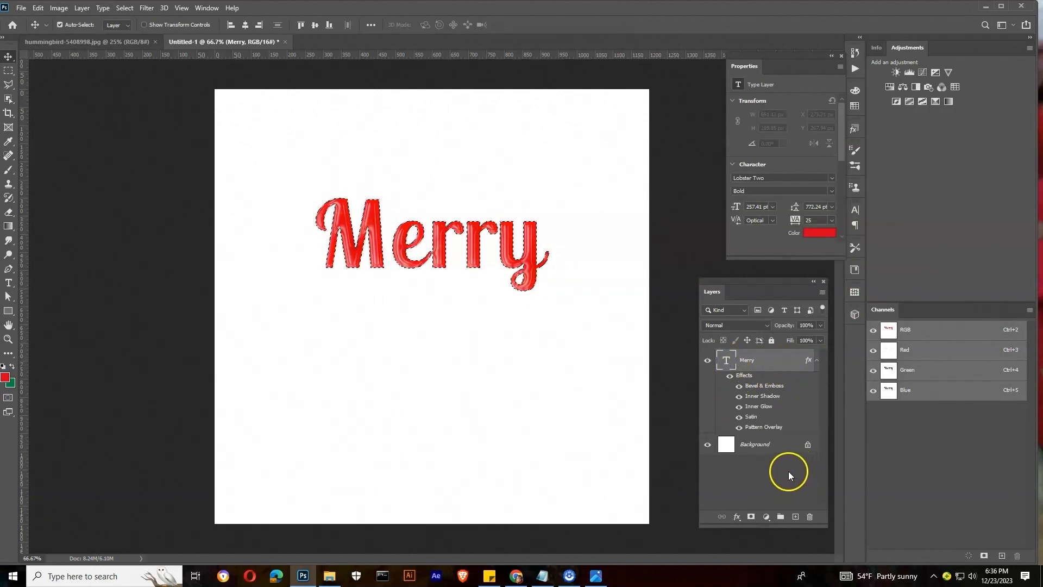
{"action": "left_click", "coordinate": [795, 516]}
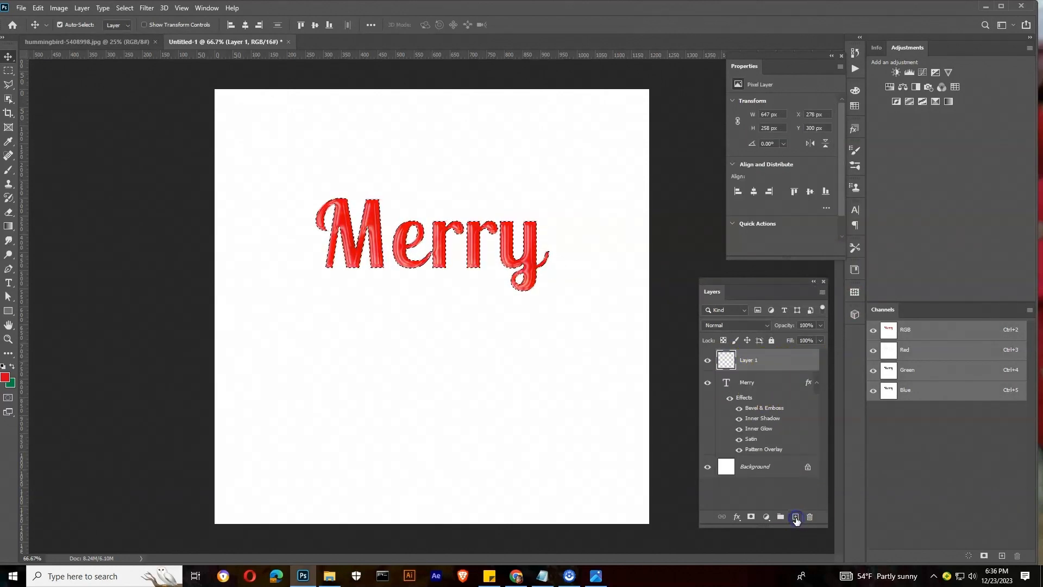
{"action": "left_click", "coordinate": [38, 7]}
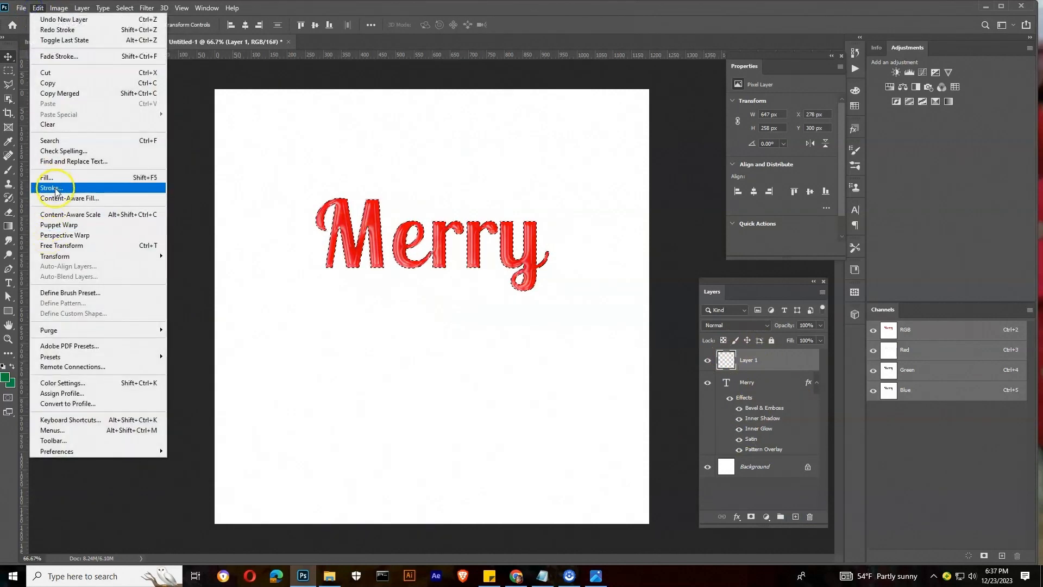
{"action": "left_click", "coordinate": [56, 189]}
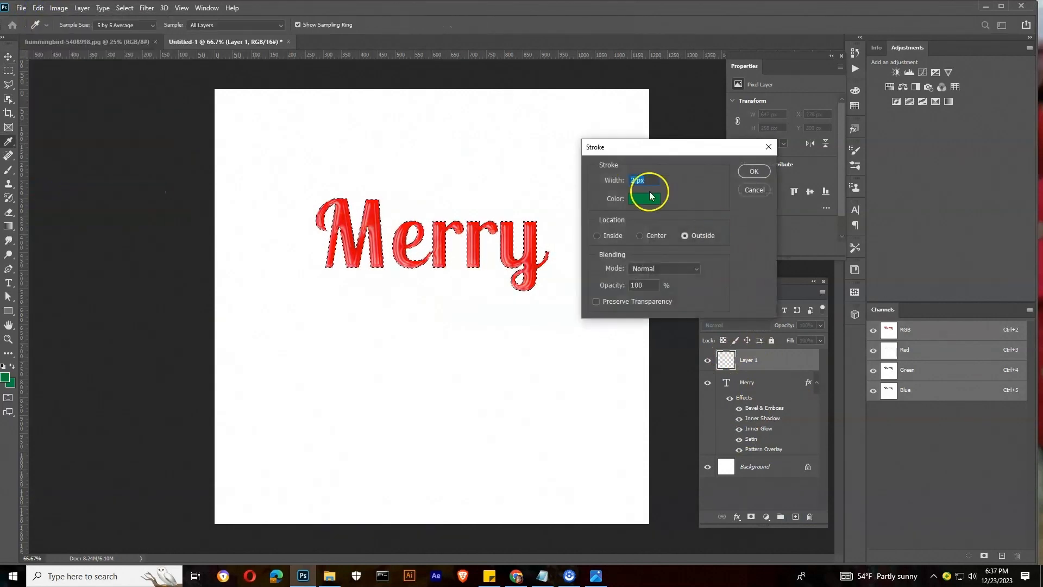
{"action": "left_click", "coordinate": [756, 171]}
{"action": "key", "text": "ctrl+d"}
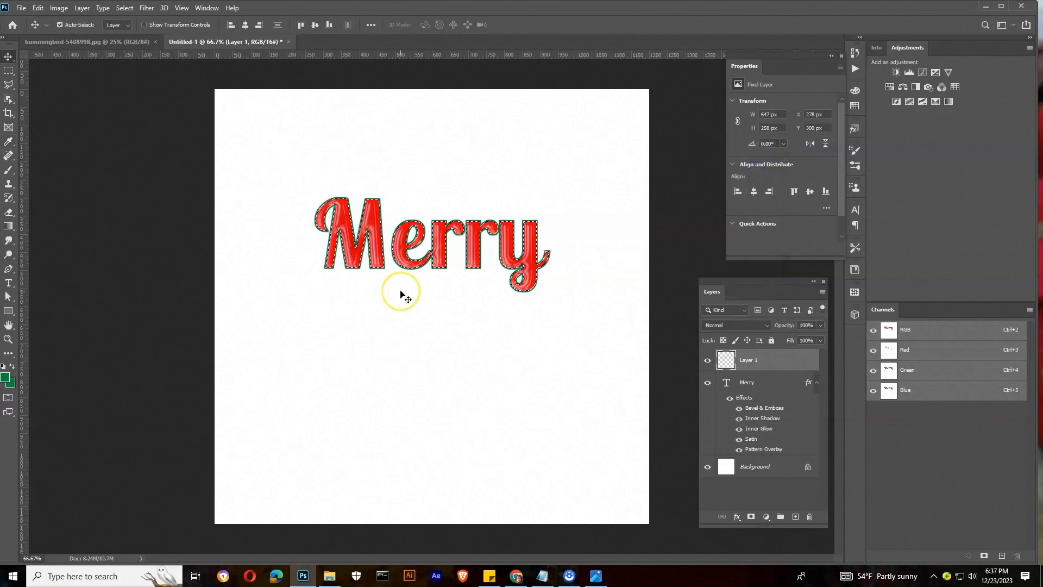
Duplicate the green outline layer and nudge the copy 2 px right and 2 px down
{"action": "left_click", "coordinate": [349, 214], "text": "ctrl"}
{"action": "left_click", "coordinate": [349, 215], "text": "ctrl"}
{"action": "left_click_drag", "start_coordinate": [545, 366], "coordinate": [436, 212]}
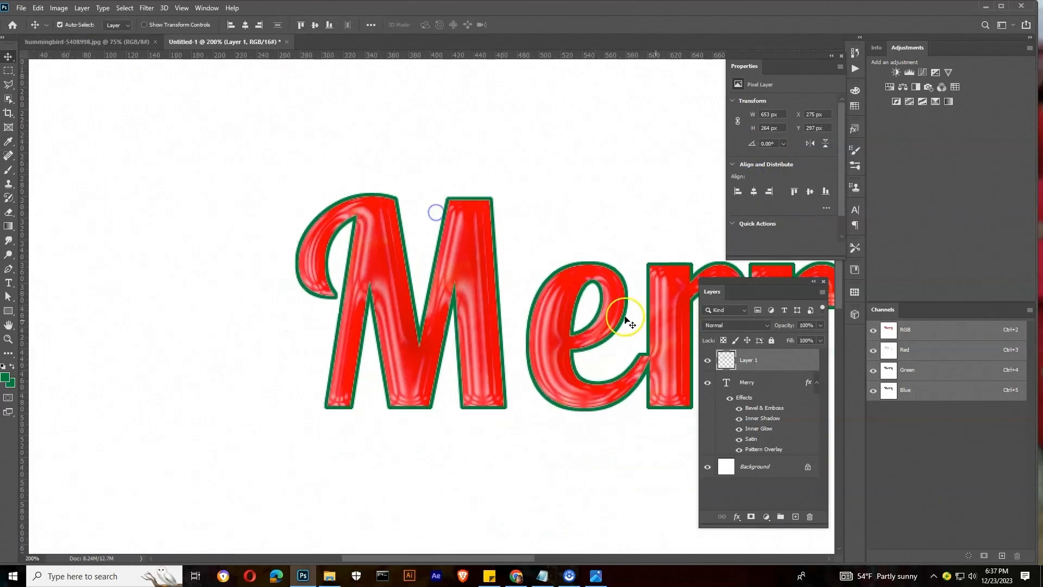
{"action": "key", "text": "ctrl+j"}
{"action": "key", "text": "Right"}
{"action": "key", "text": "Down"}
{"action": "key", "text": "Right"}
{"action": "key", "text": "Down"}
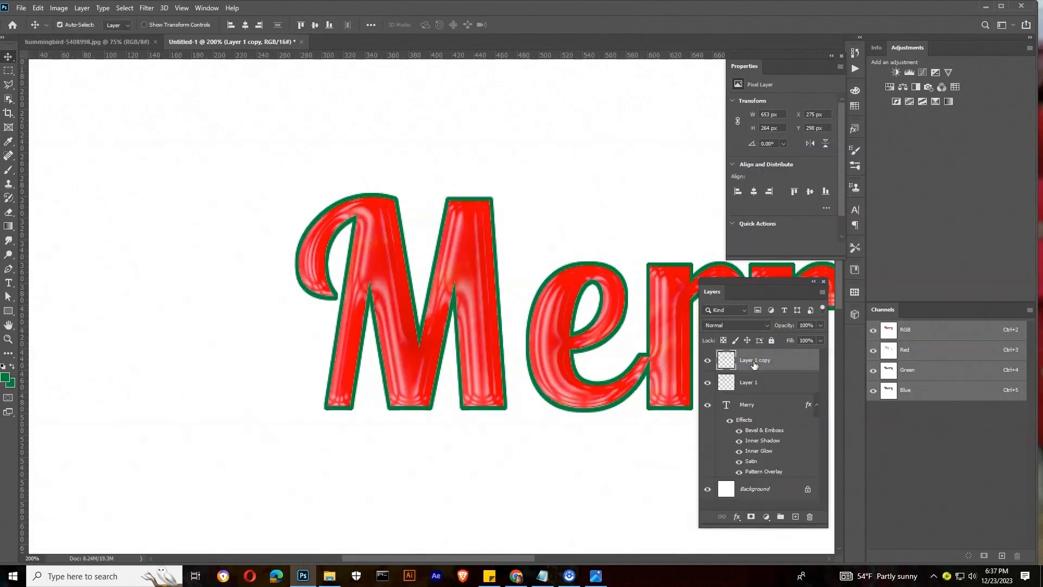
Add a black Color Overlay in Normal mode at 100% opacity to the duplicated outline layer
{"action": "left_click", "coordinate": [737, 516]}
{"action": "left_click", "coordinate": [749, 477]}
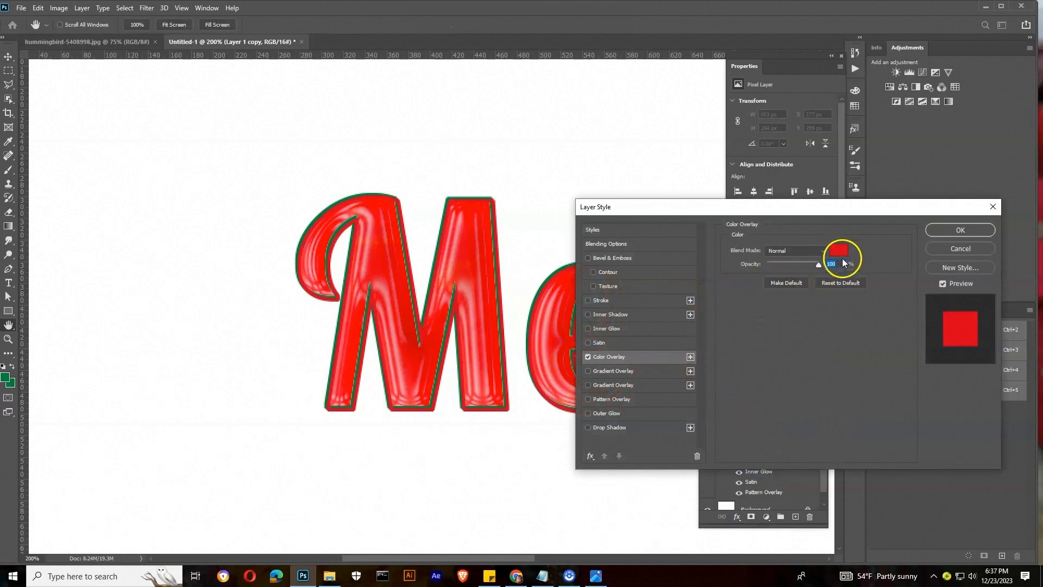
{"action": "left_click", "coordinate": [838, 252]}
{"action": "left_click", "coordinate": [872, 445]}
{"action": "left_click", "coordinate": [994, 298]}
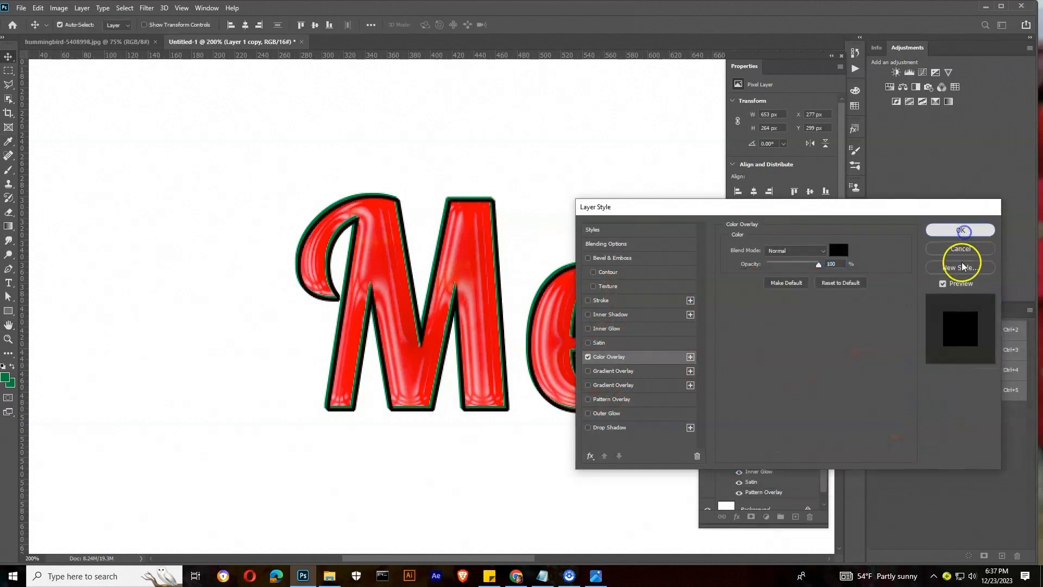
{"action": "left_click", "coordinate": [960, 230]}
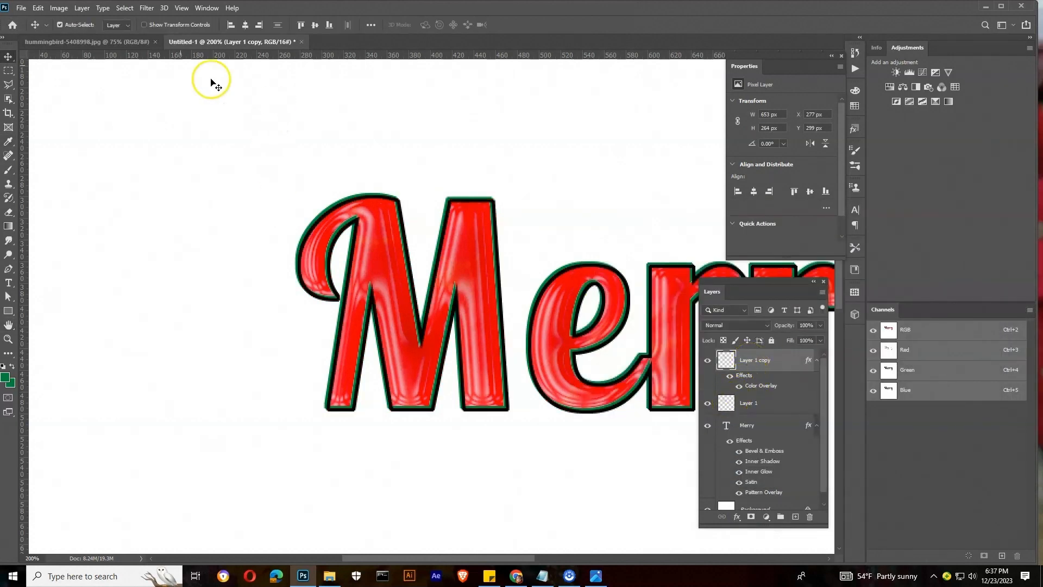
Soften the black outline copy with a slight Gaussian Blur and lower its layer opacity to 52%
{"action": "left_click", "coordinate": [147, 7]}
{"action": "mouse_move", "coordinate": [277, 136]}
{"action": "left_click", "coordinate": [307, 172]}
{"action": "left_click_drag", "start_coordinate": [791, 417], "coordinate": [773, 412]}
{"action": "left_click", "coordinate": [904, 263]}
{"action": "left_click", "coordinate": [820, 325]}
{"action": "left_click_drag", "start_coordinate": [789, 333], "coordinate": [793, 339]}
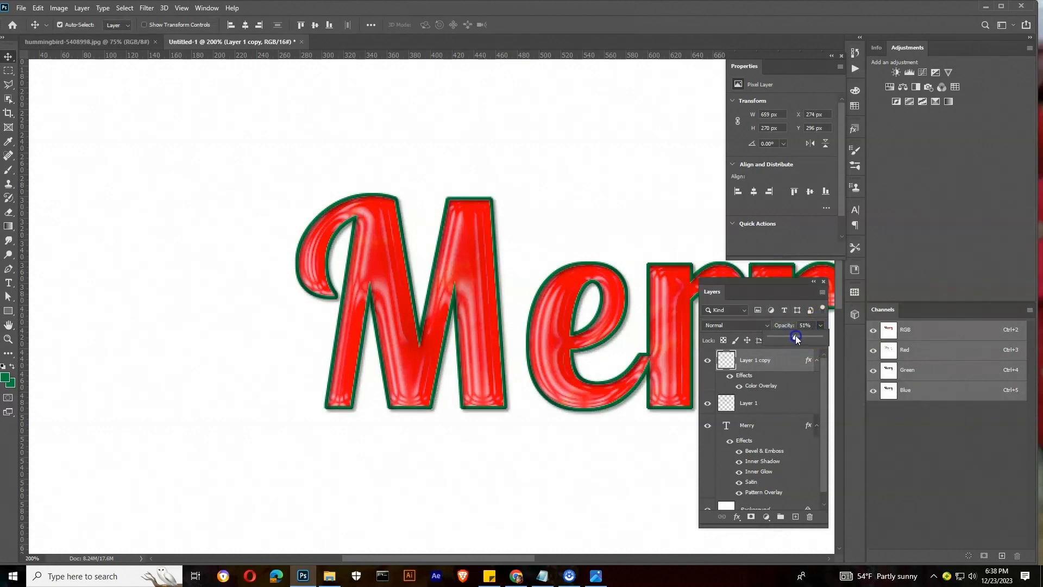
{"action": "left_click", "coordinate": [267, 288]}
Load the Merry text as a selection and add a new layer directly above the text, beneath the green outline
{"action": "left_click", "coordinate": [748, 426], "text": "ctrl"}
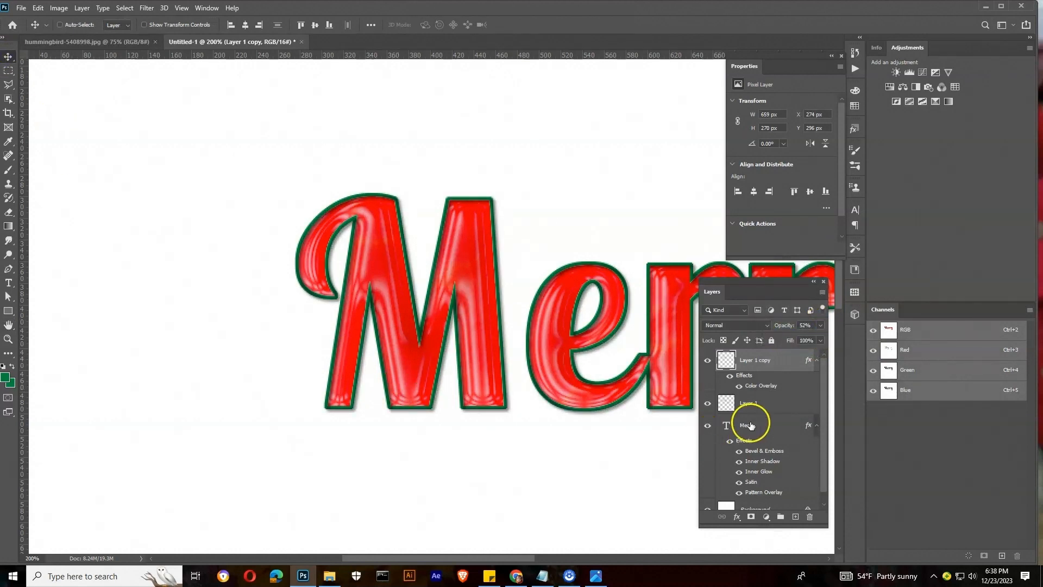
{"action": "left_click", "coordinate": [726, 425], "text": "ctrl"}
{"action": "left_click", "coordinate": [796, 517]}
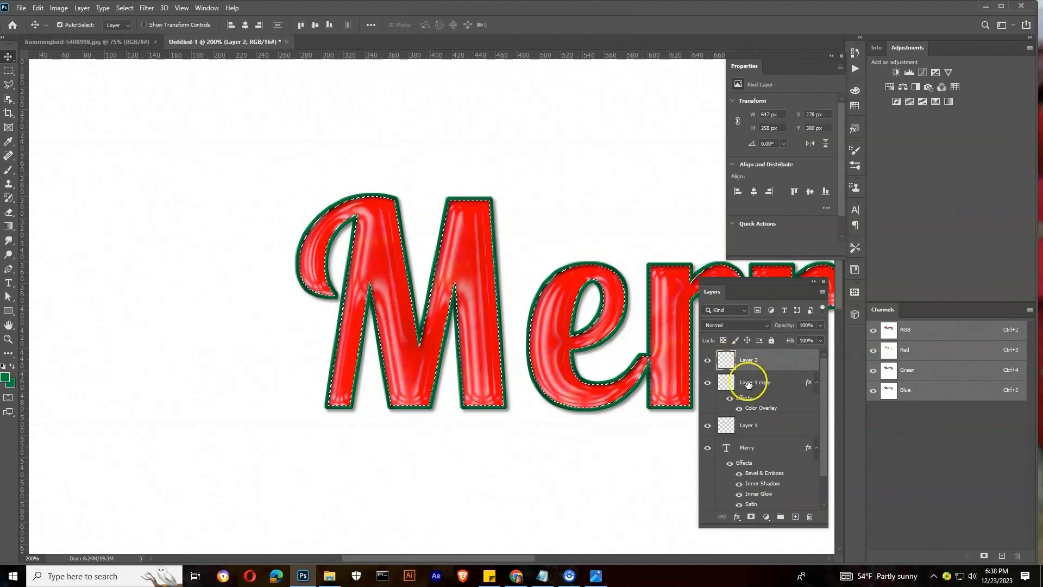
{"action": "left_click_drag", "start_coordinate": [725, 363], "coordinate": [746, 438]}
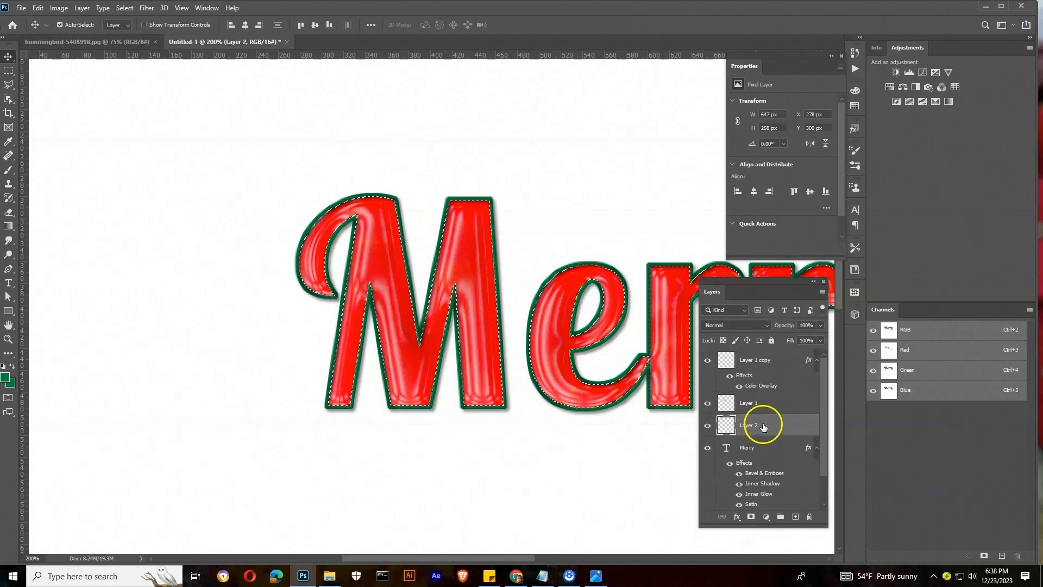
Brush black shading along the edges of the Merry letters on the new layer, using 100% brush opacity
{"action": "left_click", "coordinate": [6, 377]}
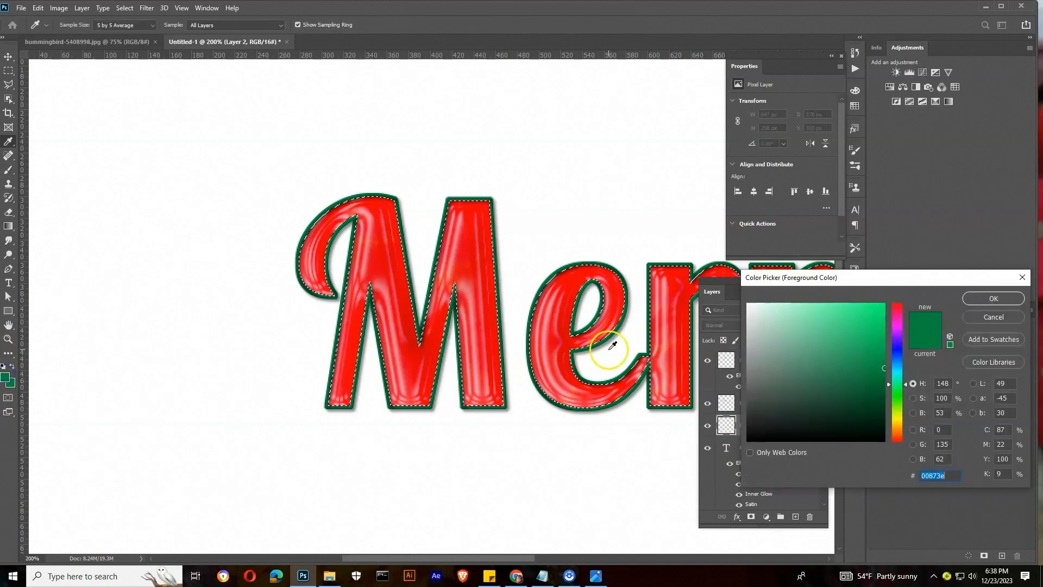
{"action": "left_click", "coordinate": [891, 449]}
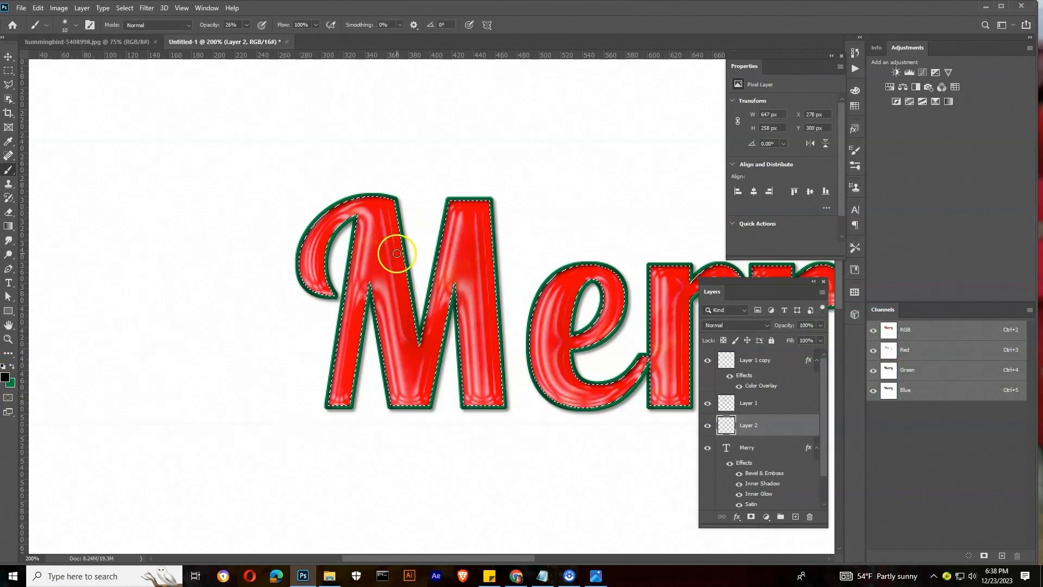
{"action": "left_click", "coordinate": [247, 25]}
{"action": "left_click_drag", "start_coordinate": [245, 37], "coordinate": [284, 37]}
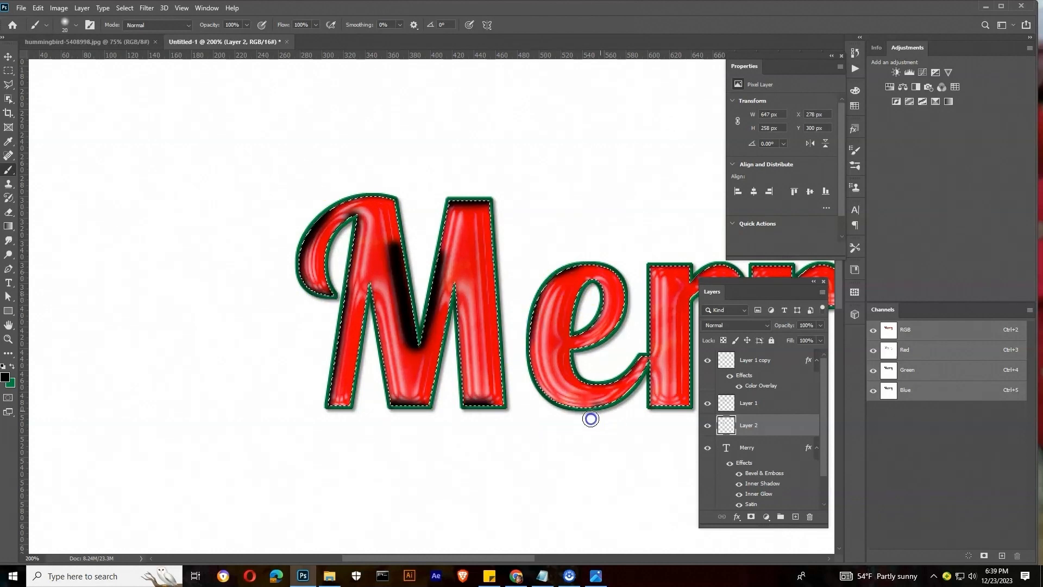
{"action": "mouse_move", "coordinate": [611, 283]}
{"action": "left_mouse_down"}
{"action": "mouse_move", "coordinate": [426, 249]}
{"action": "mouse_move", "coordinate": [444, 370]}
{"action": "mouse_move", "coordinate": [465, 384]}
{"action": "left_mouse_up"}
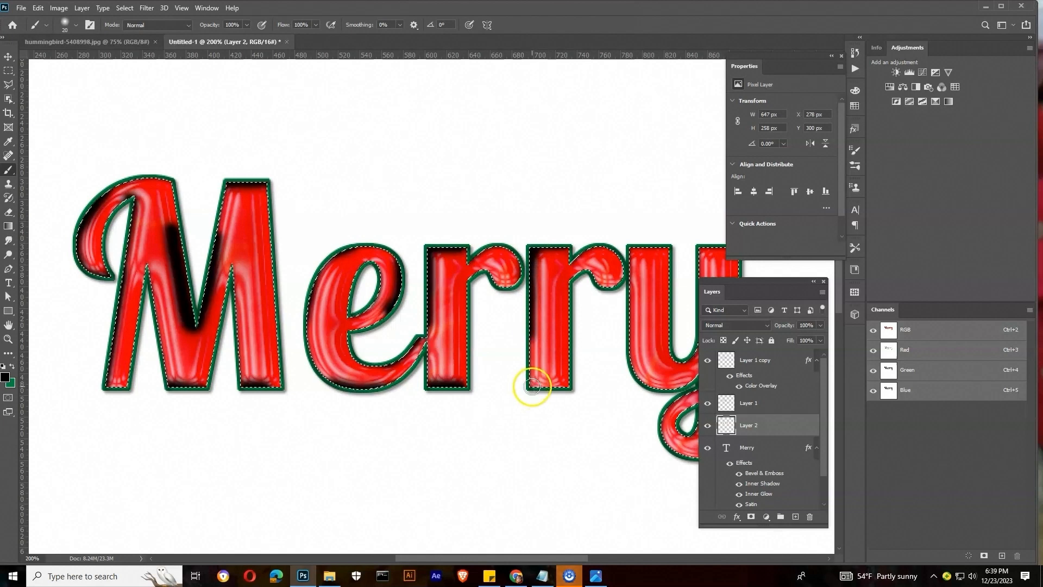
{"action": "left_click_drag", "start_coordinate": [636, 322], "coordinate": [566, 342]}
{"action": "mouse_move", "coordinate": [572, 266]}
{"action": "left_mouse_down"}
{"action": "mouse_move", "coordinate": [555, 335]}
{"action": "mouse_move", "coordinate": [559, 384]}
{"action": "left_mouse_up"}
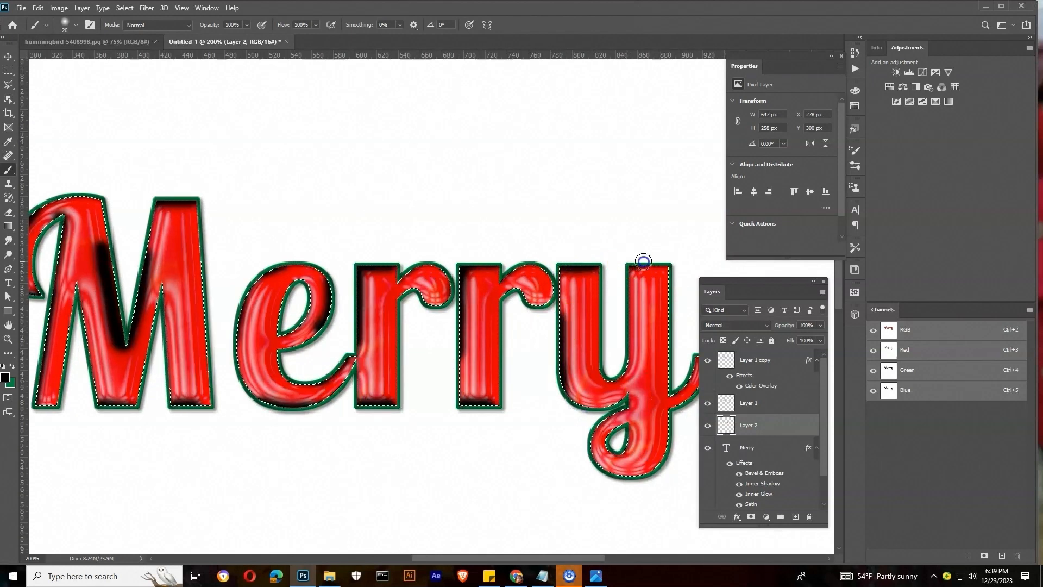
{"action": "left_click_drag", "start_coordinate": [672, 385], "coordinate": [590, 361]}
{"action": "mouse_move", "coordinate": [619, 328]}
{"action": "left_mouse_down"}
{"action": "mouse_move", "coordinate": [614, 375]}
{"action": "mouse_move", "coordinate": [713, 407]}
{"action": "left_mouse_up"}
Brush white highlights inside the Merry letters on another new layer above the black shading, and clear the selection
{"action": "left_click", "coordinate": [795, 516]}
{"action": "left_click", "coordinate": [4, 381]}
{"action": "left_click", "coordinate": [768, 319]}
{"action": "left_click", "coordinate": [1006, 317]}
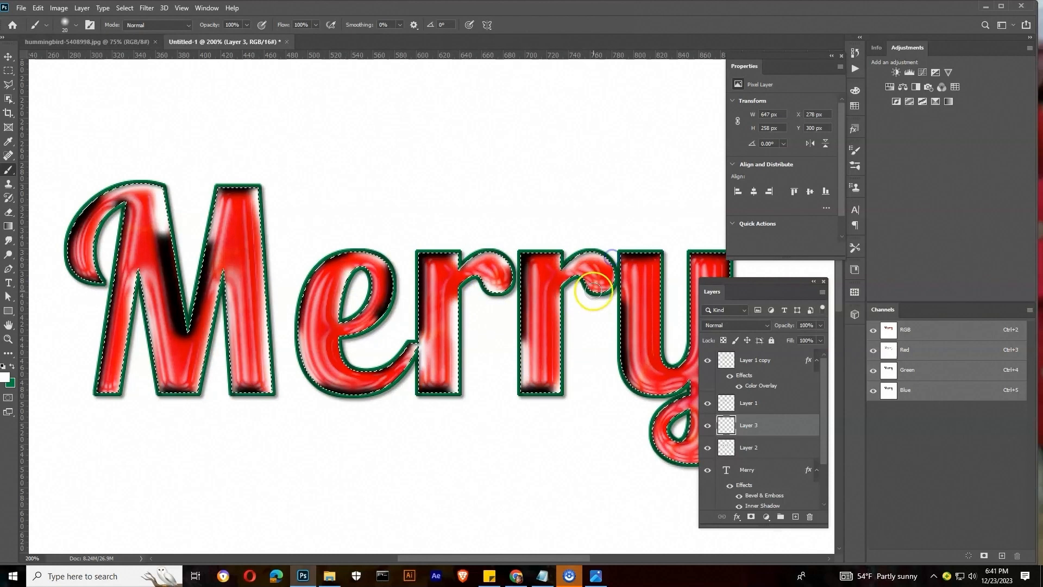
{"action": "left_click_drag", "start_coordinate": [661, 328], "coordinate": [495, 332]}
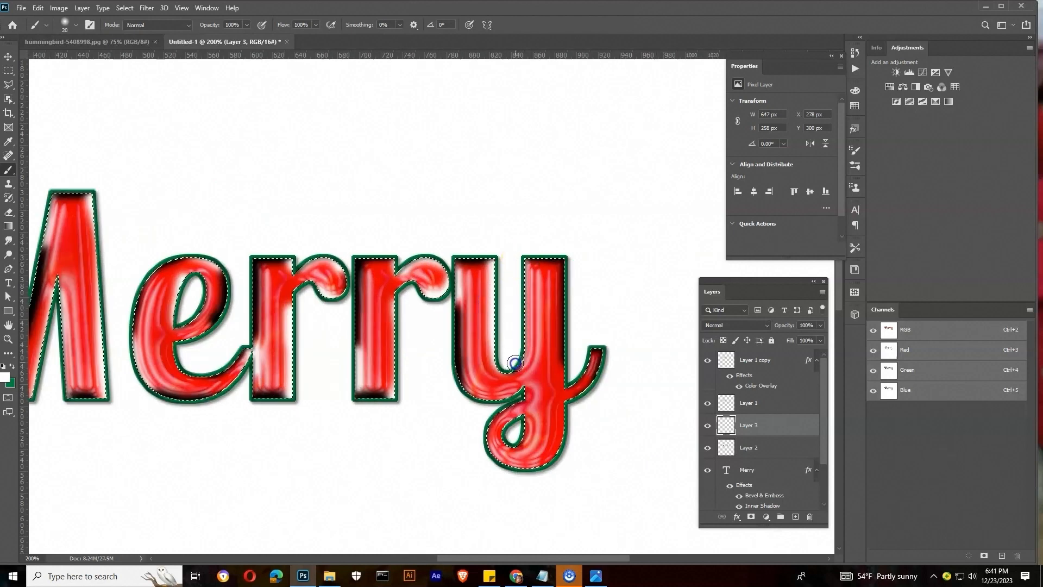
{"action": "left_click_drag", "start_coordinate": [482, 455], "coordinate": [517, 473]}
{"action": "mouse_move", "coordinate": [247, 320]}
{"action": "left_mouse_down"}
{"action": "mouse_move", "coordinate": [593, 275]}
{"action": "mouse_move", "coordinate": [547, 295]}
{"action": "left_mouse_up"}
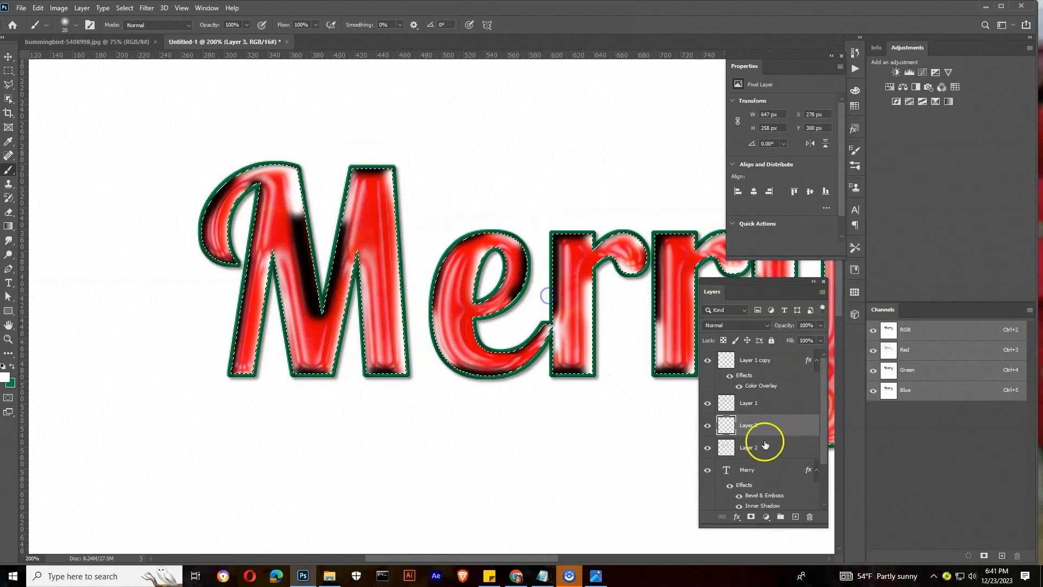
{"action": "key", "text": "ctrl+d"}
Compare the text with and without the white highlights, and apply a Gaussian Blur of 8.2 pixels to that layer
{"action": "left_click", "coordinate": [707, 426]}
{"action": "left_click", "coordinate": [707, 426]}
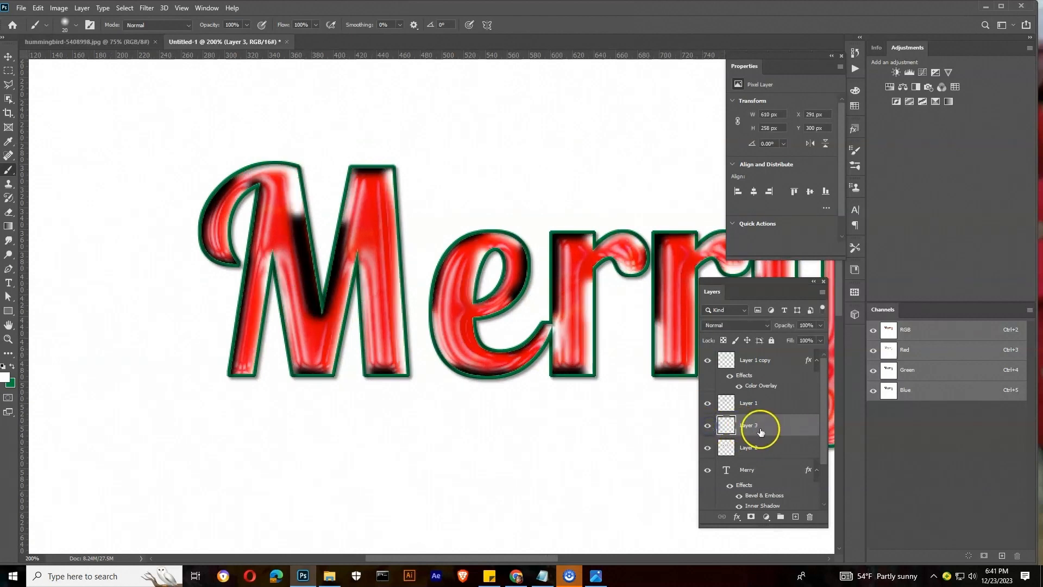
{"action": "left_click", "coordinate": [146, 8]}
{"action": "mouse_move", "coordinate": [163, 133]}
{"action": "left_click", "coordinate": [321, 173]}
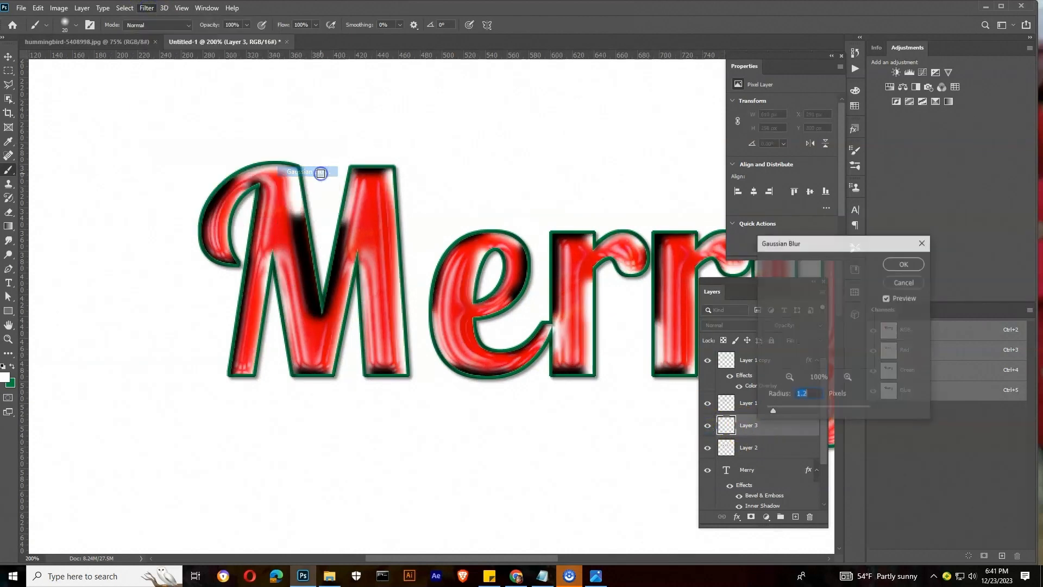
{"action": "left_click_drag", "start_coordinate": [774, 410], "coordinate": [805, 413]}
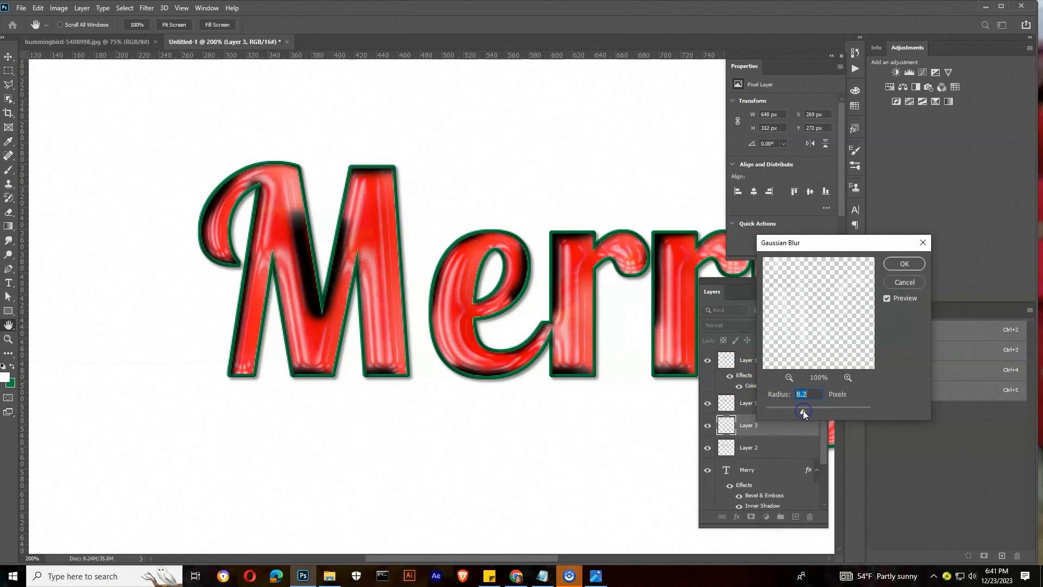
{"action": "left_click", "coordinate": [905, 264]}
Apply a Gaussian Blur to the black shading layer beneath the highlights and lower its fill to about 20%
{"action": "key", "text": "alt+["}
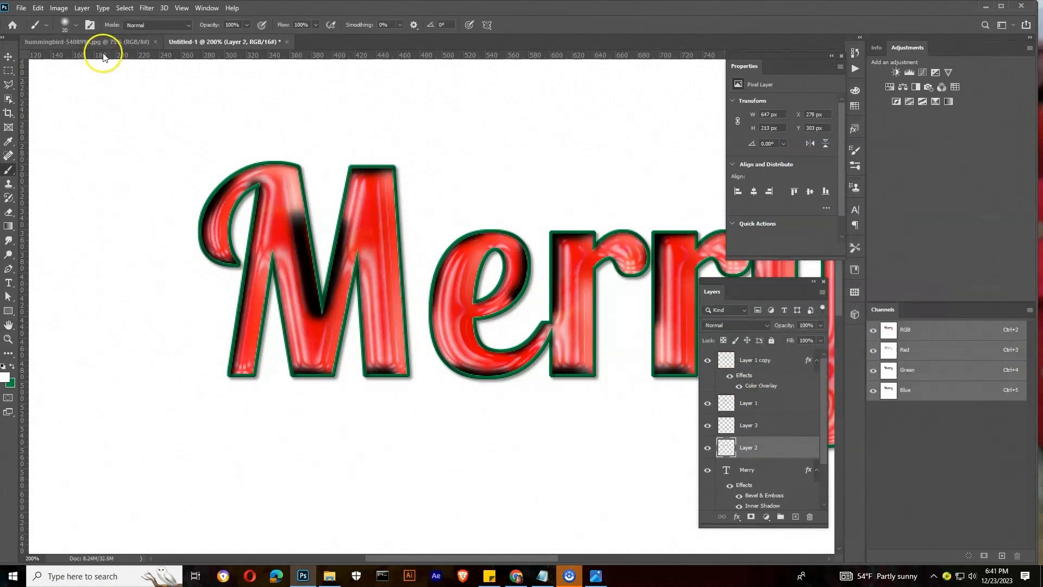
{"action": "left_click", "coordinate": [147, 8]}
{"action": "mouse_move", "coordinate": [174, 128]}
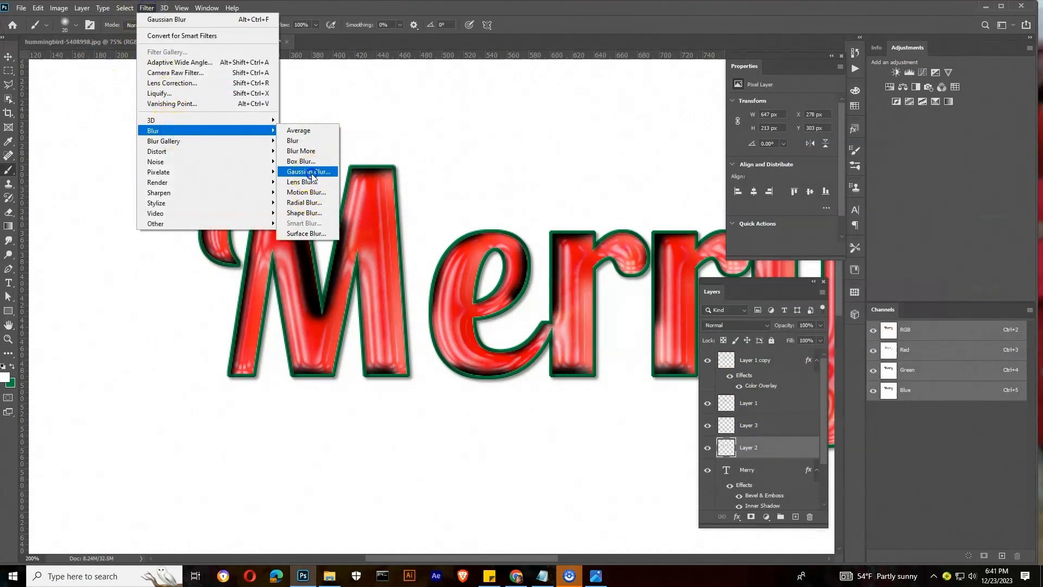
{"action": "left_click", "coordinate": [304, 181]}
{"action": "left_click", "coordinate": [904, 263]}
{"action": "left_click", "coordinate": [819, 341]}
{"action": "left_click_drag", "start_coordinate": [791, 354], "coordinate": [787, 353]}
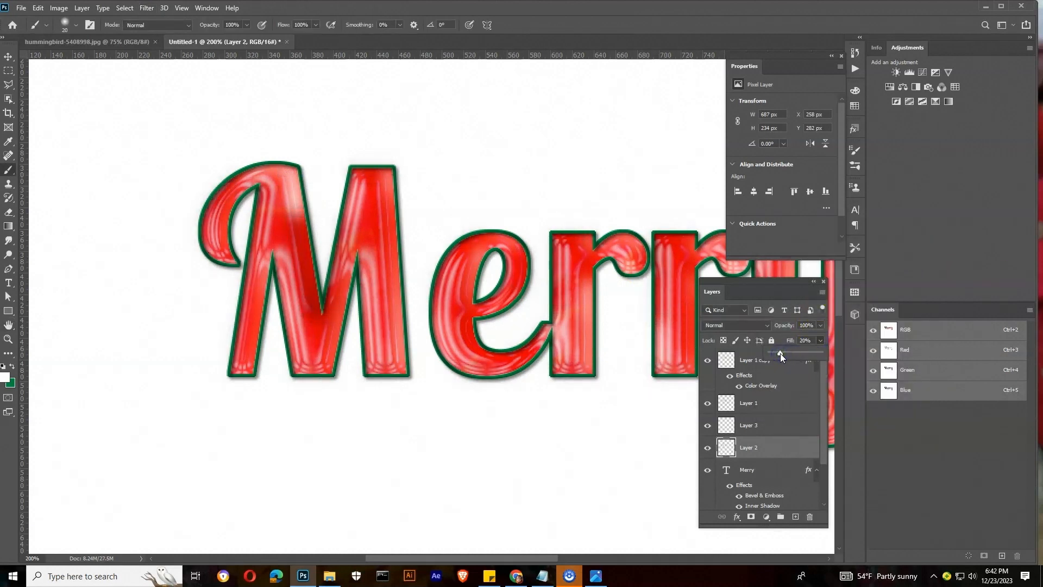
Lower the fill of the white highlights layer to 41%
{"action": "left_click", "coordinate": [748, 425]}
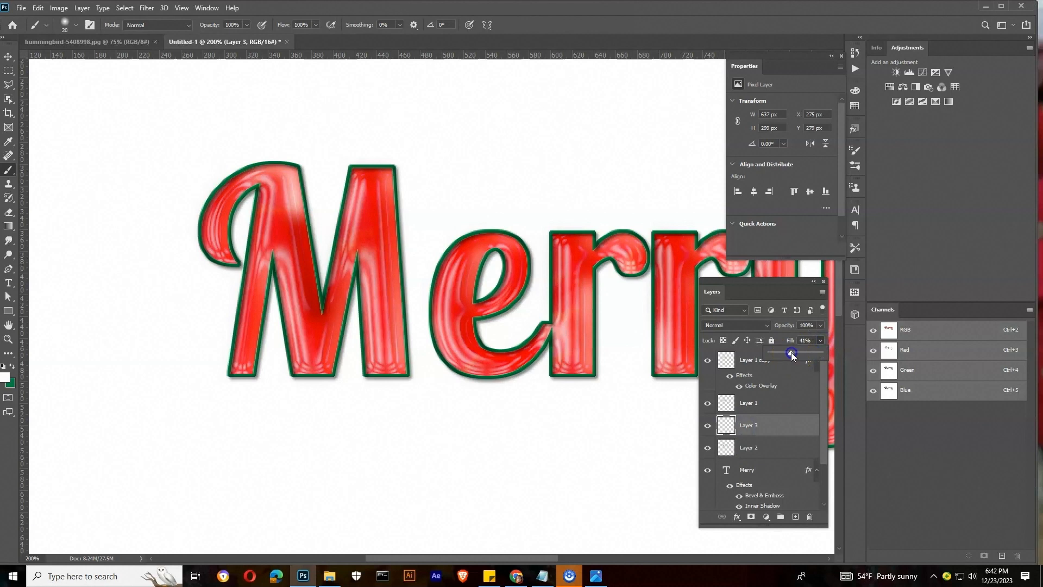
{"action": "left_click_drag", "start_coordinate": [791, 353], "coordinate": [788, 354]}
{"action": "key", "text": "z"}
{"action": "left_click", "coordinate": [420, 233], "text": "alt"}
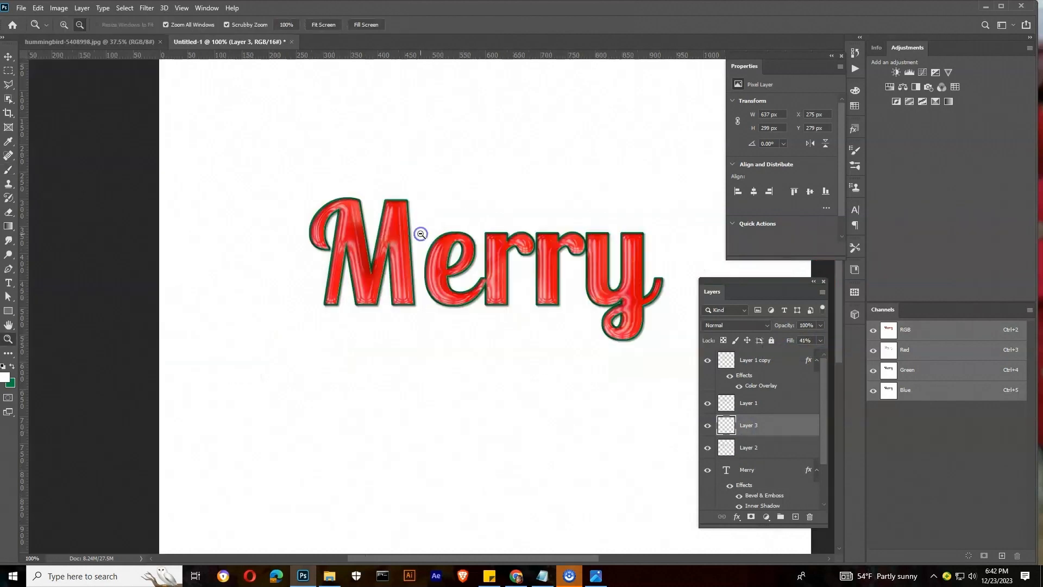
{"action": "left_click", "coordinate": [421, 234], "text": "alt"}
Duplicate the Merry text layer and convert the lower original into a smart object
{"action": "left_click", "coordinate": [746, 470]}
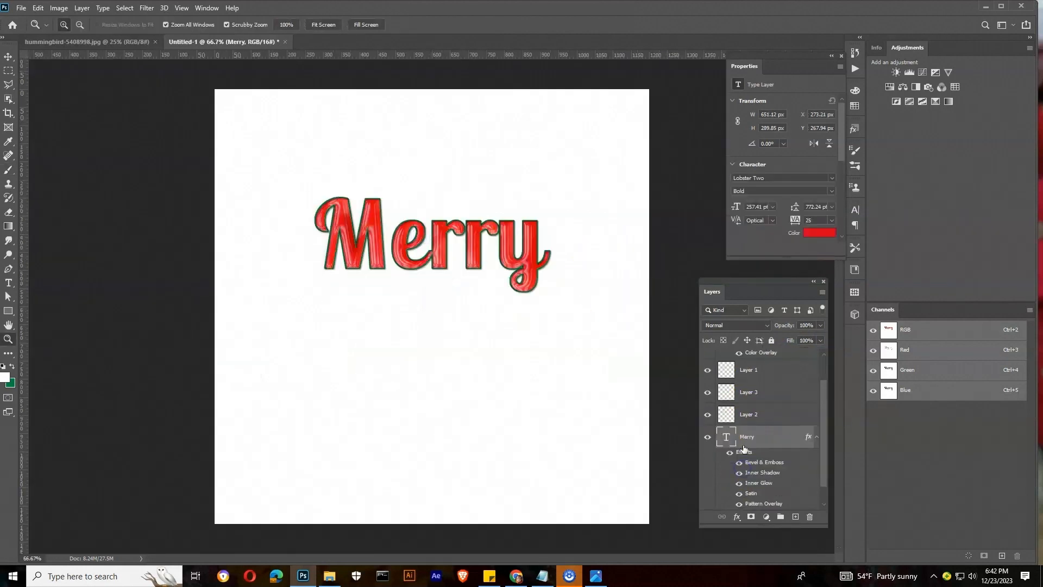
{"action": "scroll", "coordinate": [775, 462], "scroll_direction": "down", "scroll_amount": 2}
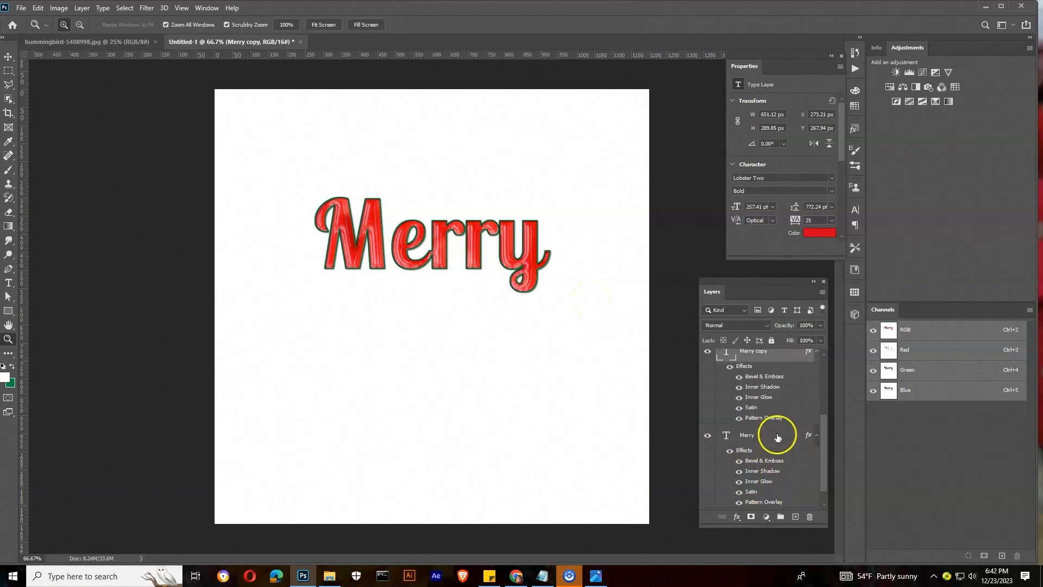
{"action": "right_click", "coordinate": [744, 437]}
{"action": "left_click", "coordinate": [771, 206]}
{"action": "key", "text": "v"}
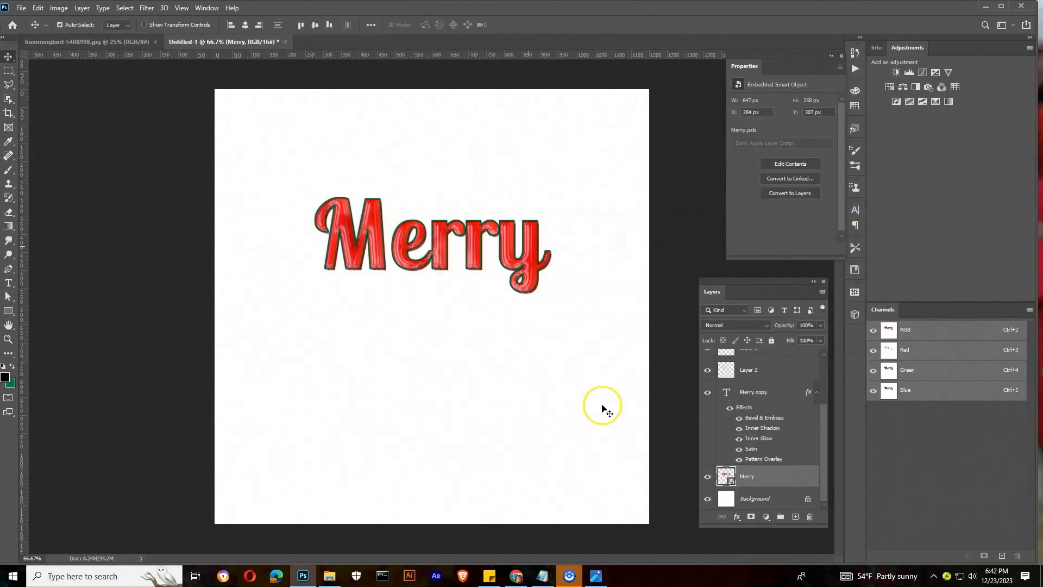
Load the Merry smart object as a selection, apply a black Color Overlay at 100% opacity, and deselect
{"action": "left_click", "coordinate": [724, 478], "text": "ctrl"}
{"action": "left_click", "coordinate": [737, 516]}
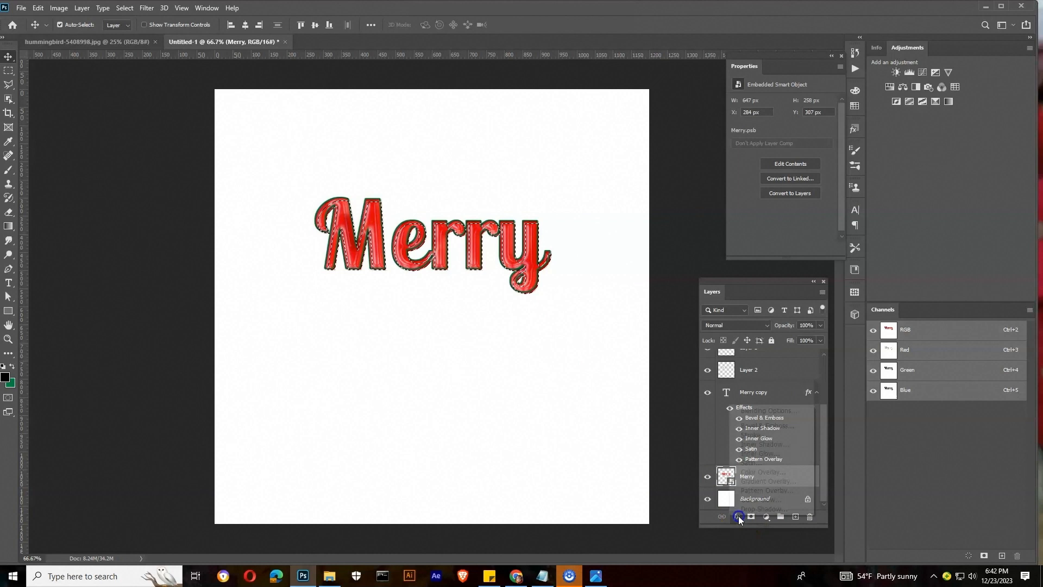
{"action": "left_click", "coordinate": [765, 471]}
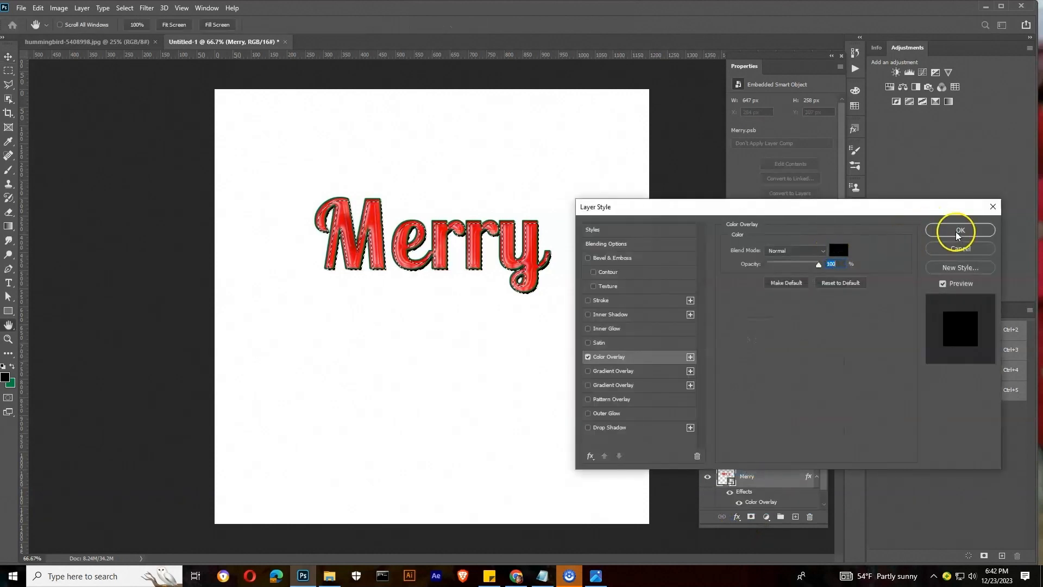
{"action": "left_click", "coordinate": [953, 230]}
{"action": "key", "text": "ctrl+d"}
Apply a Gaussian Blur of 5.2 pixels to the black Merry smart object to form a soft shadow
{"action": "left_click", "coordinate": [147, 7]}
{"action": "mouse_move", "coordinate": [228, 131]}
{"action": "left_click", "coordinate": [308, 171]}
{"action": "left_click_drag", "start_coordinate": [798, 412], "coordinate": [795, 412]}
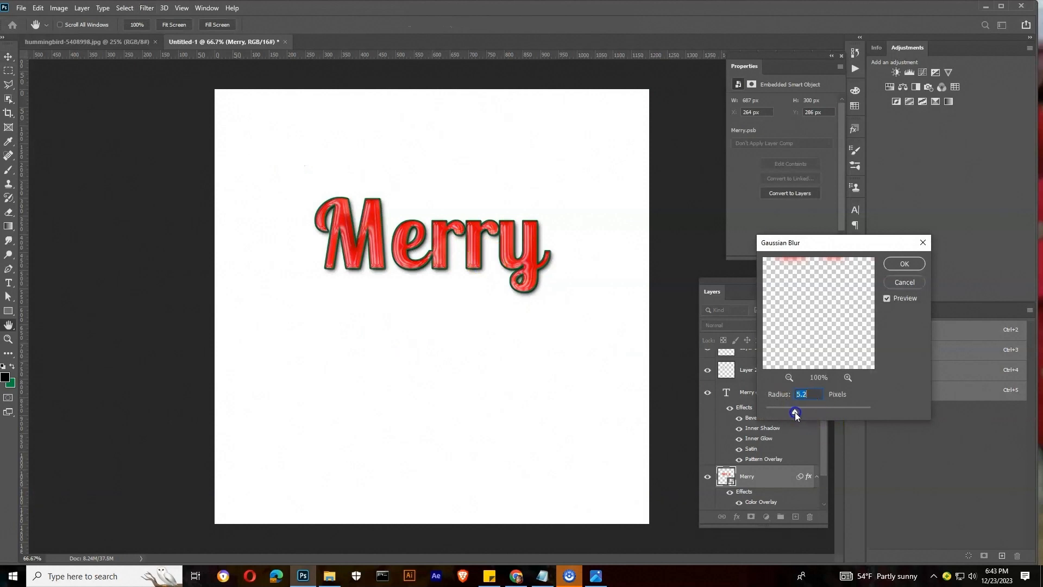
{"action": "left_click", "coordinate": [905, 263]}
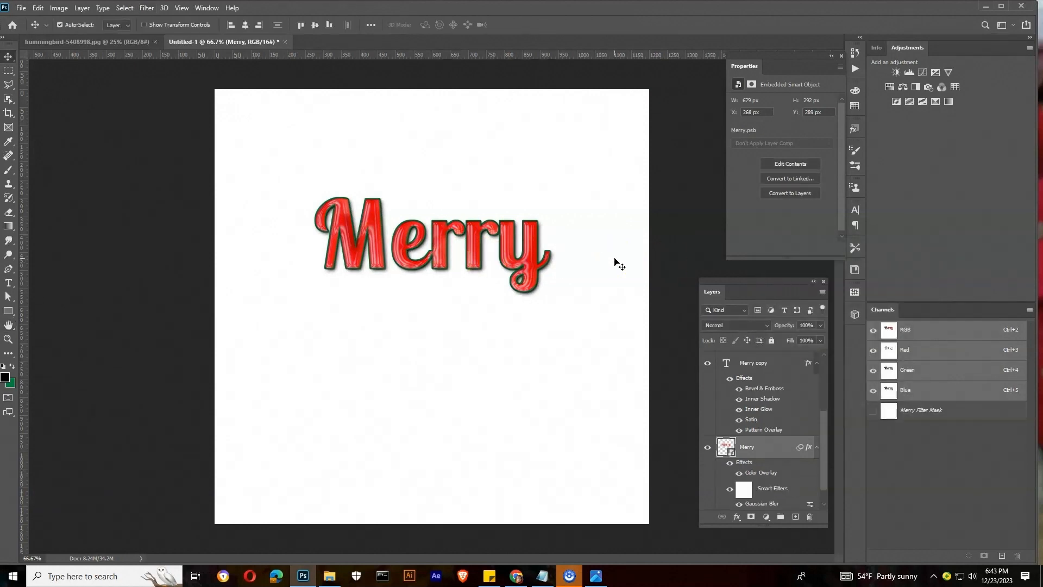
{"action": "key", "text": "ctrl+space"}
{"action": "left_click", "coordinate": [442, 236]}
Add a text layer reading "Christmas" above the Merry copy layer, placed beneath the Merry lettering
{"action": "scroll", "coordinate": [762, 450], "scroll_direction": "up", "scroll_amount": 2}
{"action": "left_click", "coordinate": [756, 404]}
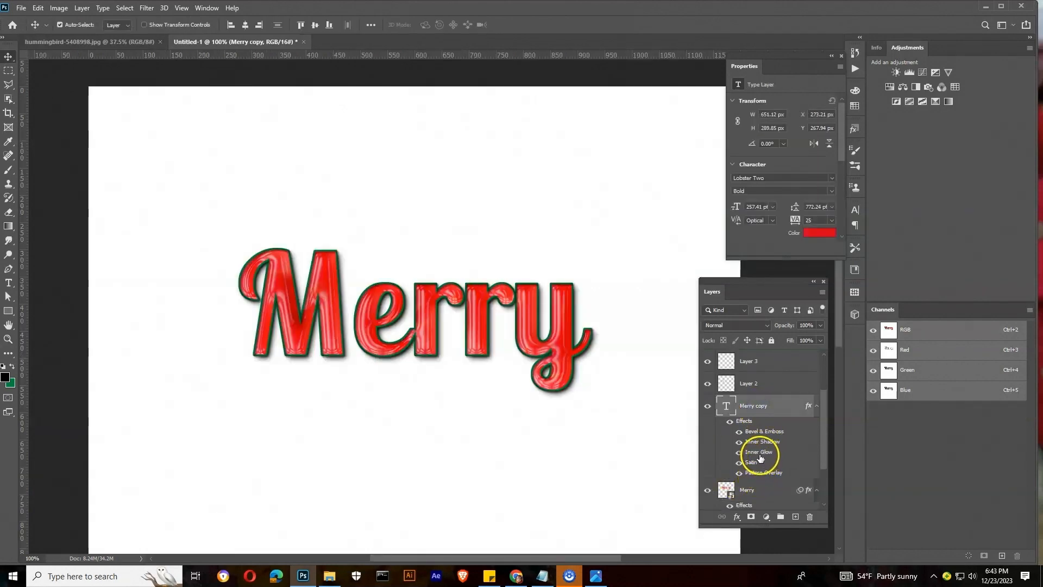
{"action": "left_click", "coordinate": [450, 275], "text": "ctrl+alt"}
{"action": "left_click", "coordinate": [12, 283]}
{"action": "left_click", "coordinate": [326, 318]}
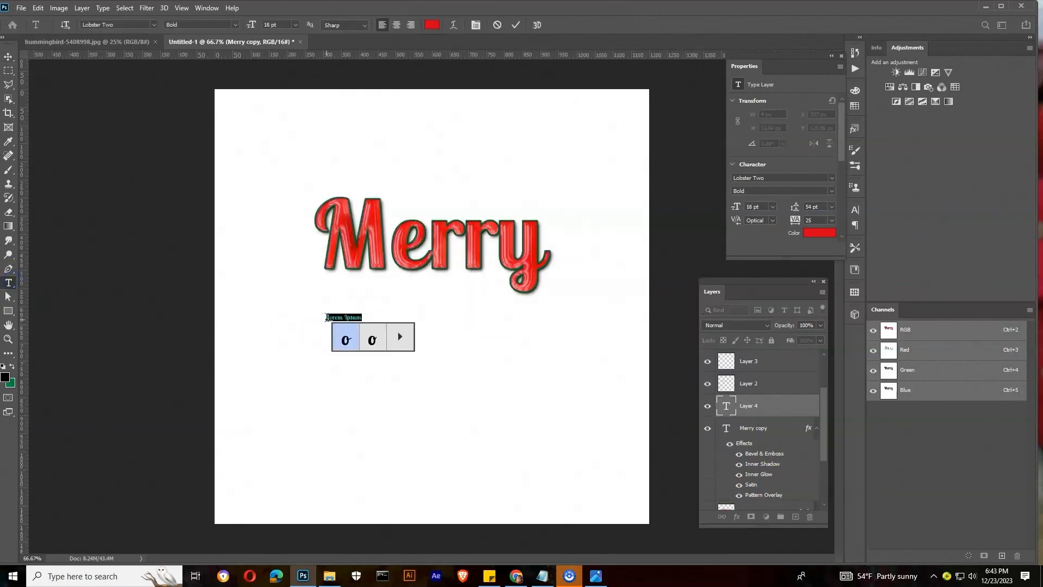
{"action": "left_click", "coordinate": [621, 261]}
{"action": "type", "text": "Christmas"}
Scale the Christmas text to about 956% and position it directly beneath Merry
{"action": "left_click", "coordinate": [9, 56]}
{"action": "key", "text": "ctrl+t"}
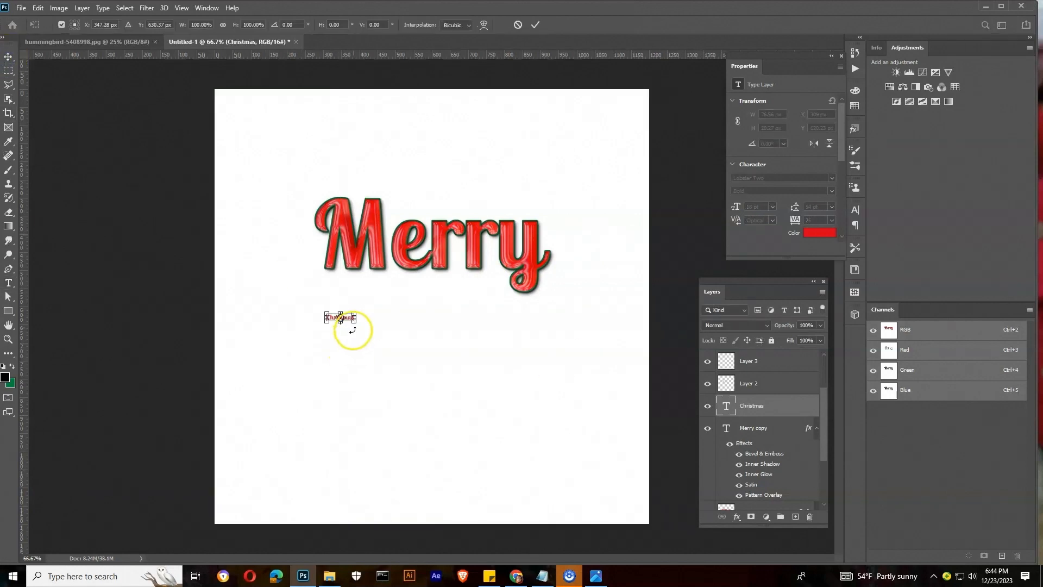
{"action": "left_click_drag", "start_coordinate": [356, 322], "coordinate": [474, 355]}
{"action": "left_click_drag", "start_coordinate": [406, 327], "coordinate": [508, 317]}
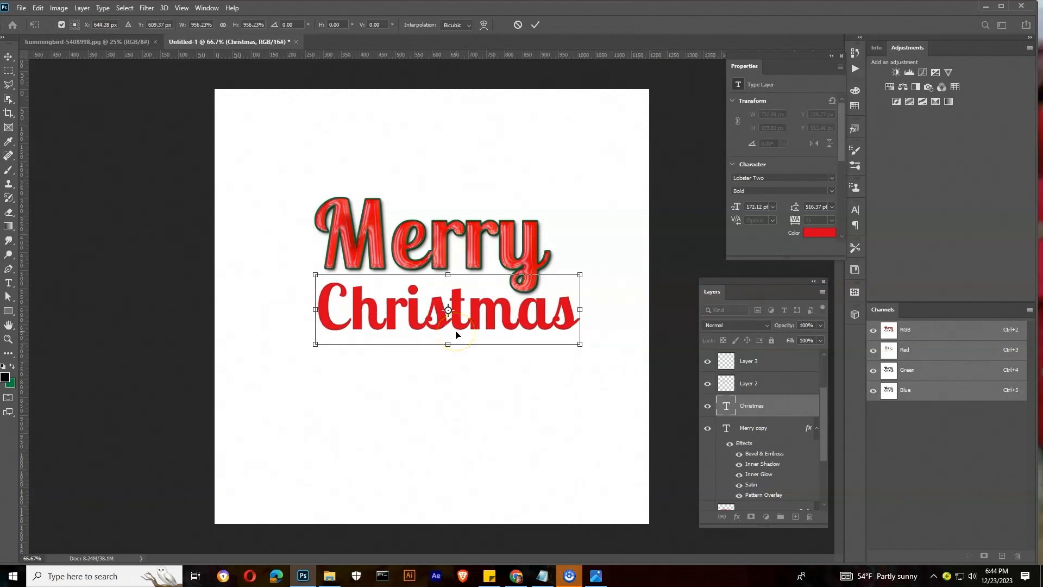
{"action": "double_click", "coordinate": [455, 333]}
Recolor the Christmas text with the dark green background color and set its font to Cream Cake Regular
{"action": "left_click", "coordinate": [813, 237]}
{"action": "left_click", "coordinate": [10, 382]}
{"action": "left_click", "coordinate": [986, 300]}
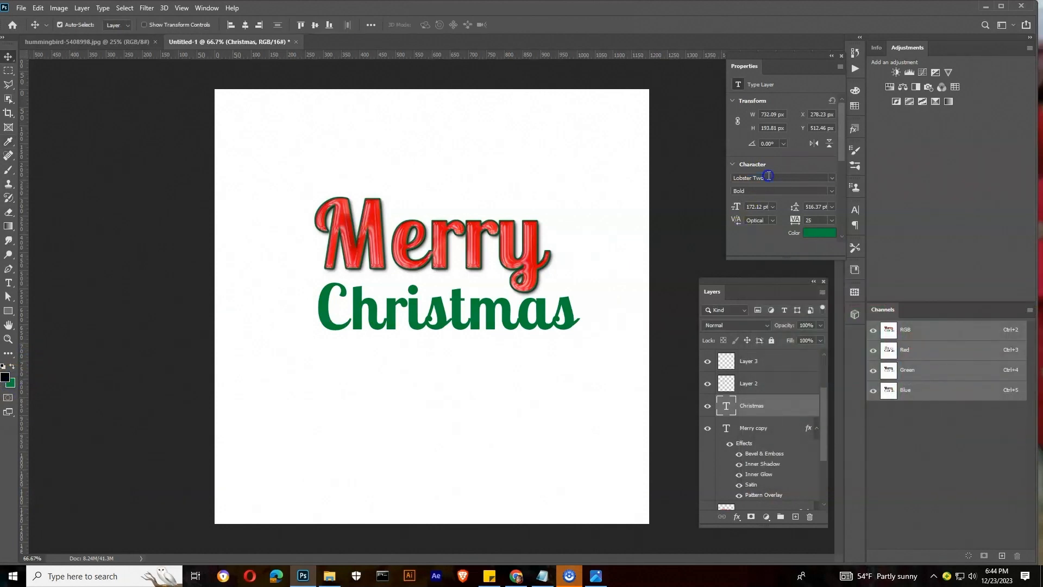
{"action": "type", "text": "crea"}
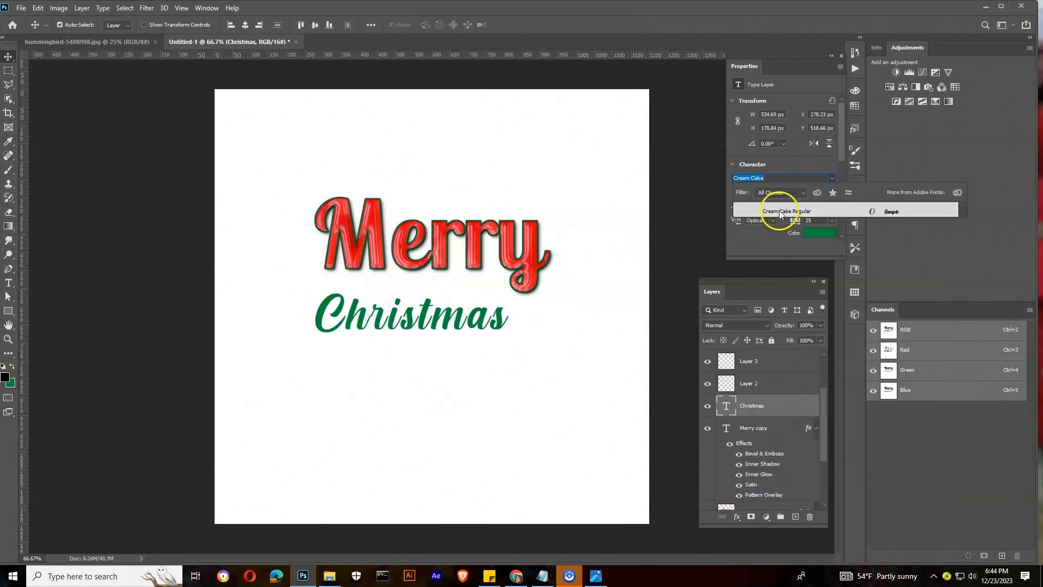
{"action": "left_click", "coordinate": [780, 214]}
Enlarge the Christmas text again and reposition it beneath Merry
{"action": "mouse_move", "coordinate": [429, 308]}
{"action": "left_mouse_down"}
{"action": "mouse_move", "coordinate": [429, 294]}
{"action": "mouse_move", "coordinate": [435, 308]}
{"action": "left_mouse_up"}
{"action": "key", "text": "ctrl+t"}
{"action": "left_click_drag", "start_coordinate": [508, 282], "coordinate": [551, 258]}
{"action": "left_click_drag", "start_coordinate": [436, 320], "coordinate": [465, 320]}
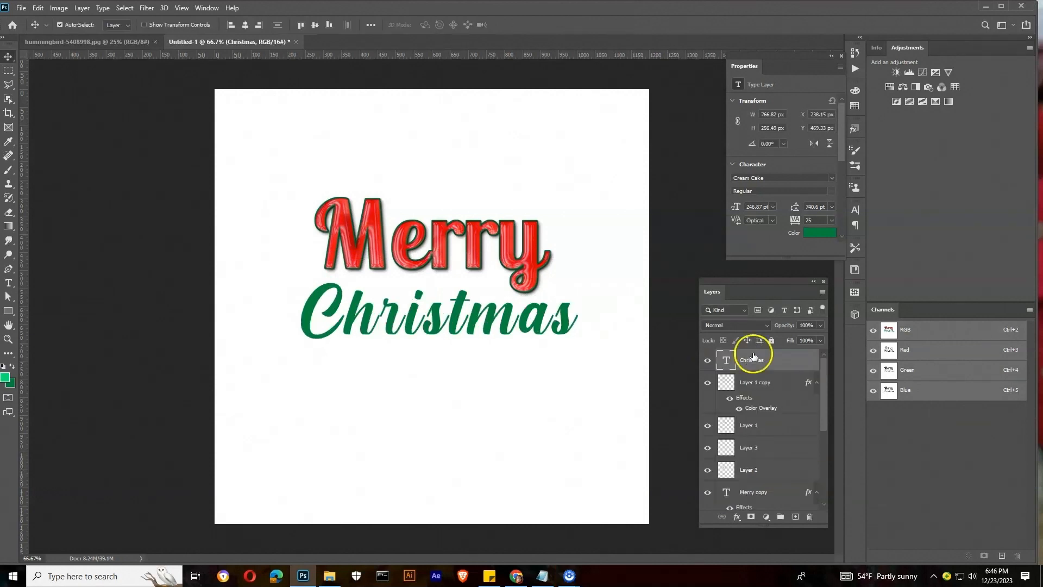
Set the tracking of the Christmas text to 10
{"action": "left_click", "coordinate": [832, 220]}
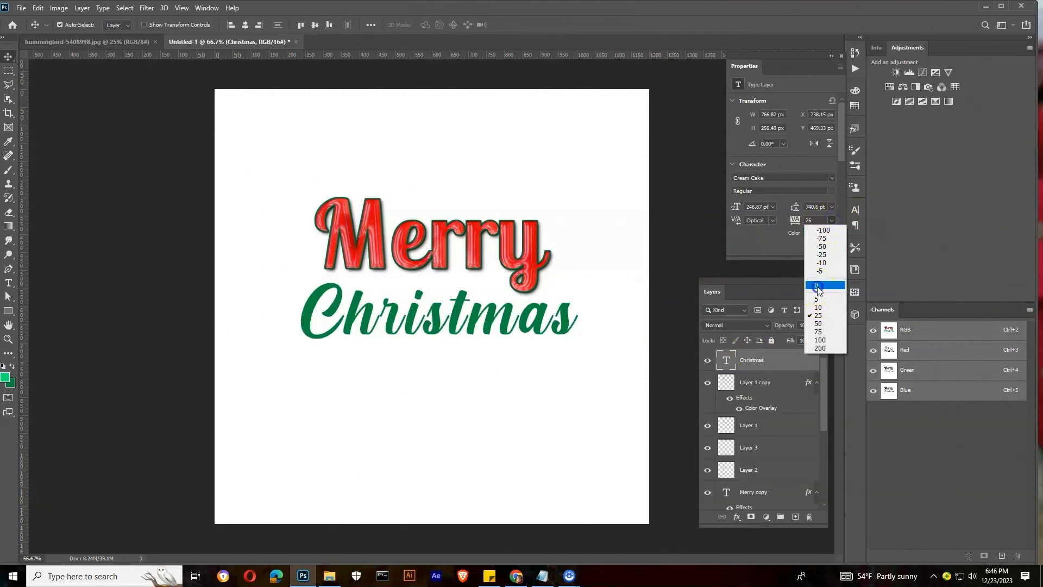
{"action": "left_click", "coordinate": [818, 280]}
{"action": "left_click", "coordinate": [832, 220]}
{"action": "left_click", "coordinate": [818, 308]}
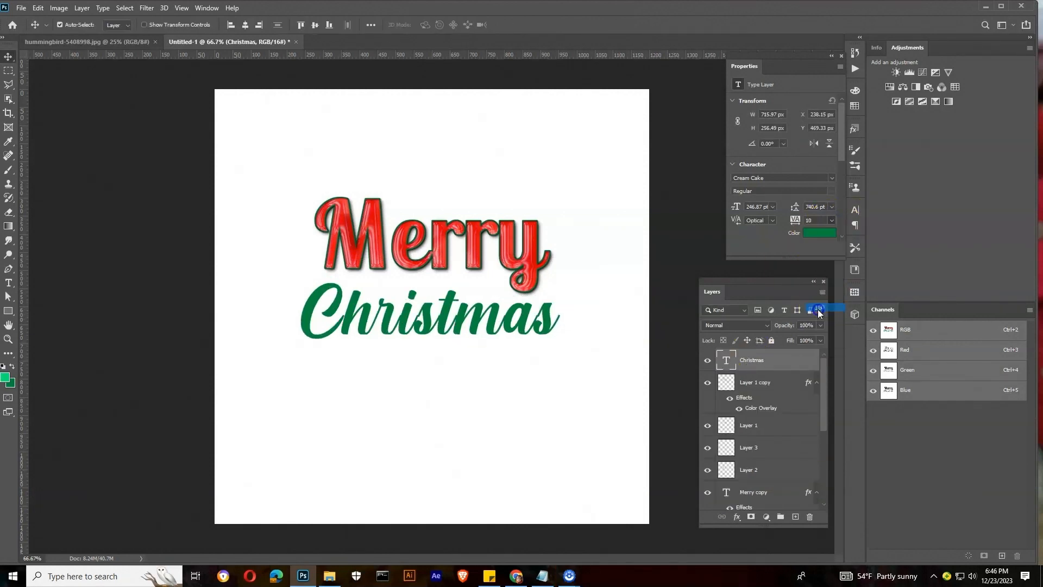
Scale the Christmas text up to about 119% and center it under Merry
{"action": "key", "text": "ctrl+t"}
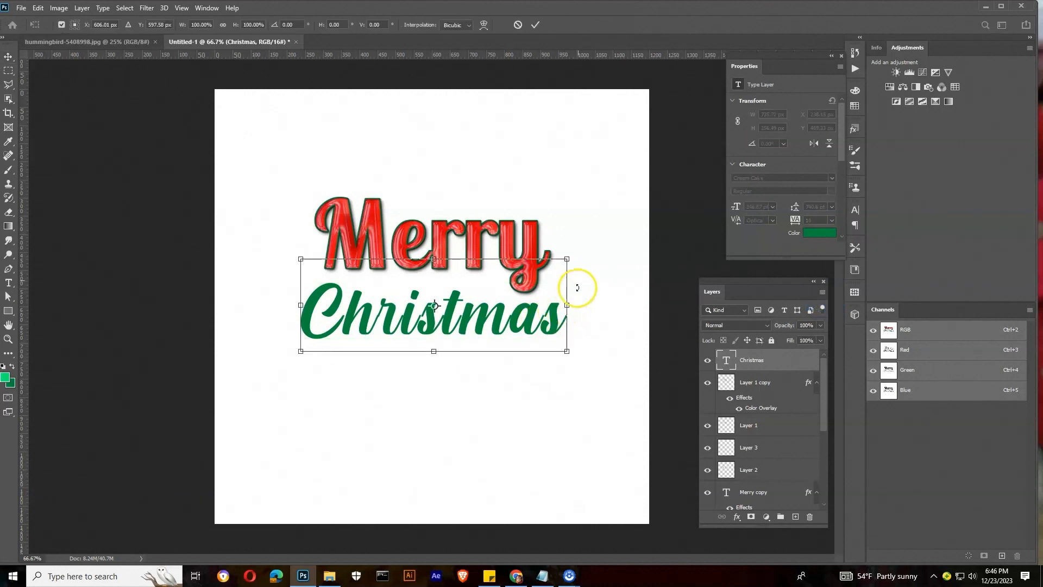
{"action": "left_click_drag", "start_coordinate": [567, 259], "coordinate": [596, 246]}
{"action": "left_click_drag", "start_coordinate": [521, 326], "coordinate": [522, 326]}
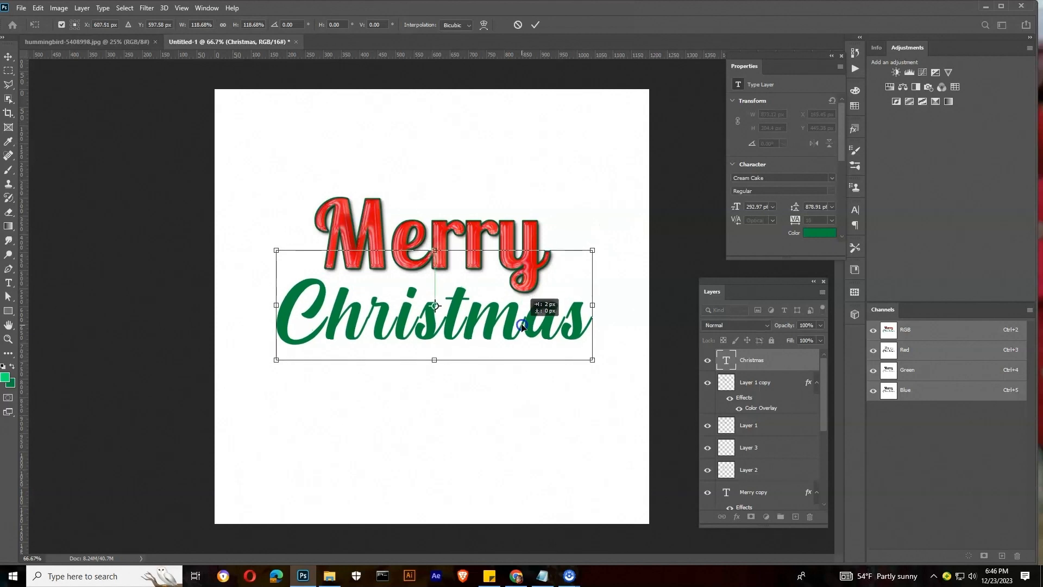
{"action": "key", "text": "Return"}
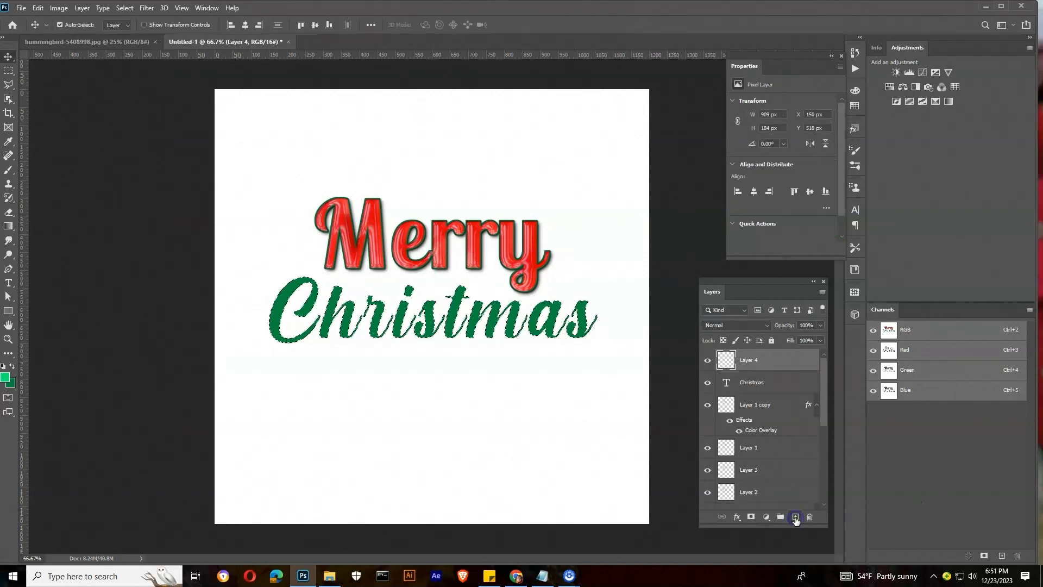
Stroke the Christmas selection on the new layer with an 8 px bright green outside outline, and deselect
{"action": "left_click", "coordinate": [38, 8]}
{"action": "left_click", "coordinate": [60, 189]}
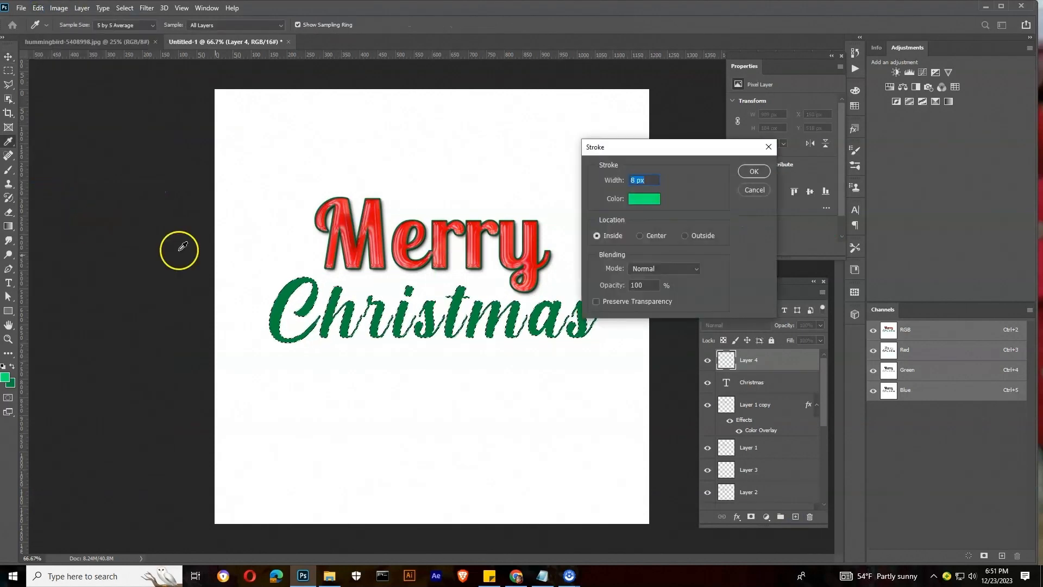
{"action": "left_click", "coordinate": [686, 236]}
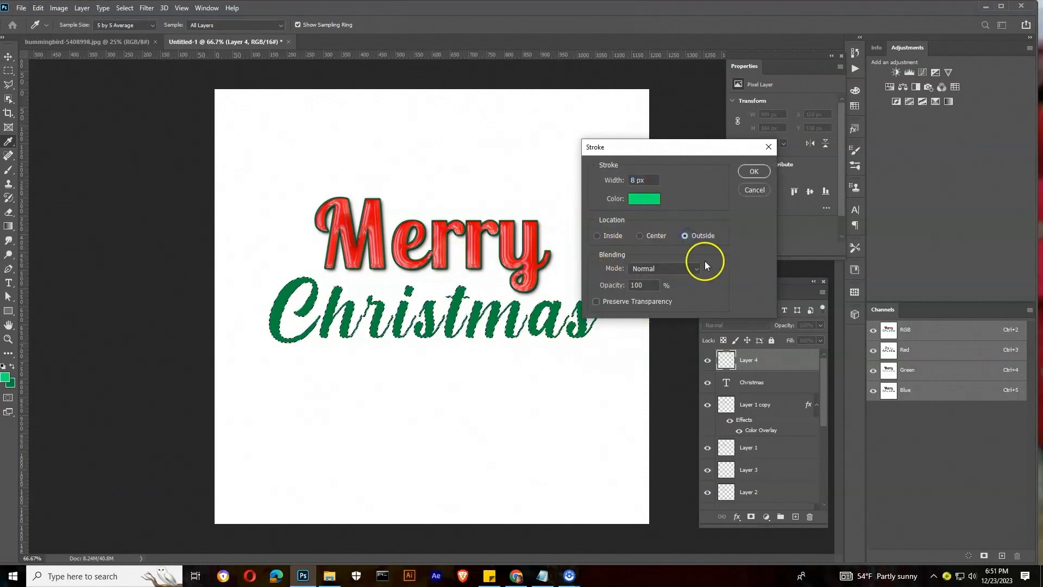
{"action": "left_click", "coordinate": [753, 171]}
{"action": "key", "text": "ctrl+d"}
{"action": "left_click", "coordinate": [272, 270], "text": "ctrl"}
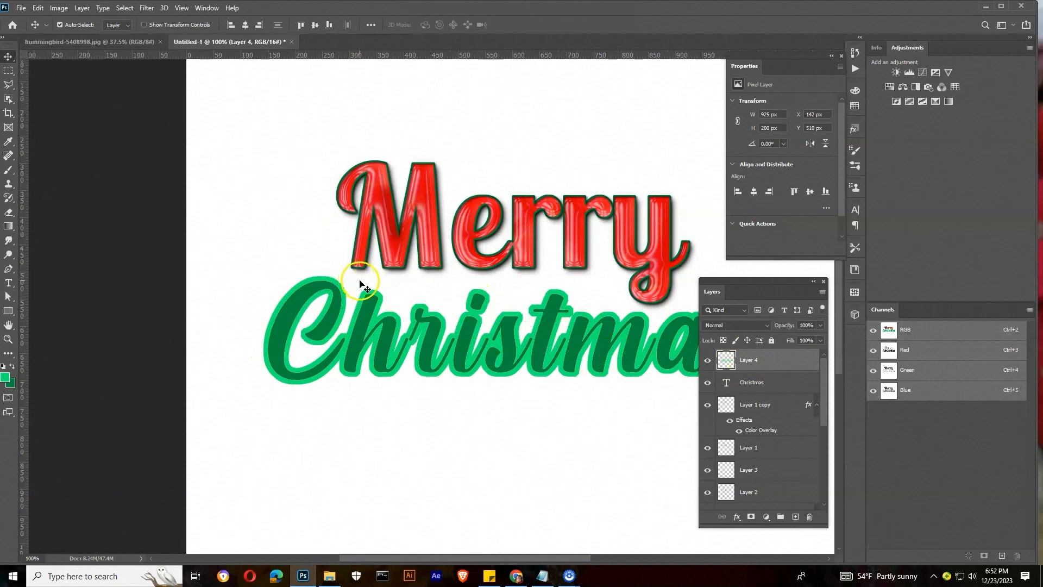
Add an Inner Glow in Overlay mode with color 00f872 to the bright green outline layer
{"action": "left_click", "coordinate": [781, 361]}
{"action": "double_click", "coordinate": [781, 362]}
{"action": "left_click", "coordinate": [595, 330]}
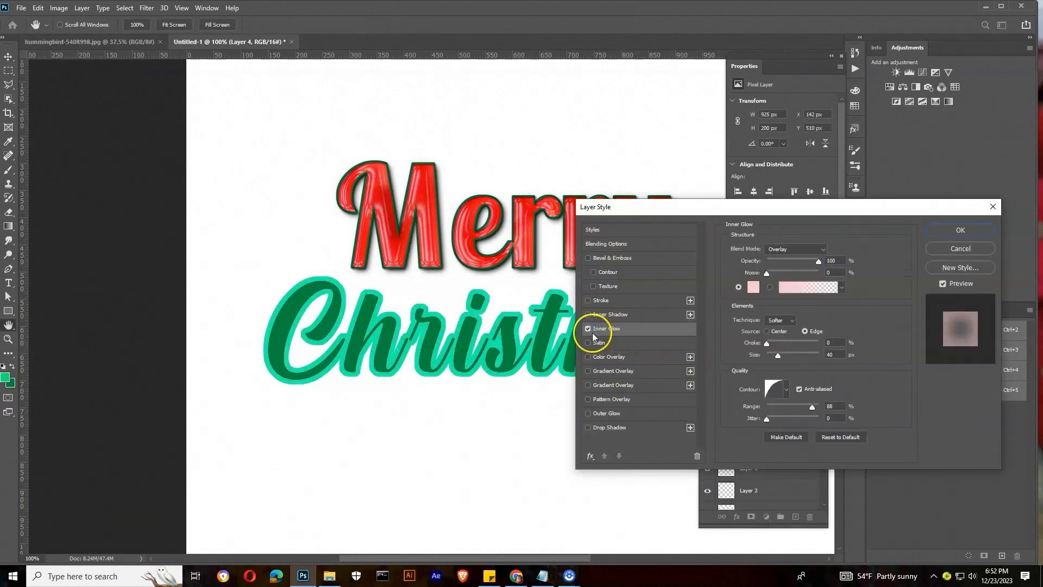
{"action": "left_click", "coordinate": [752, 287]}
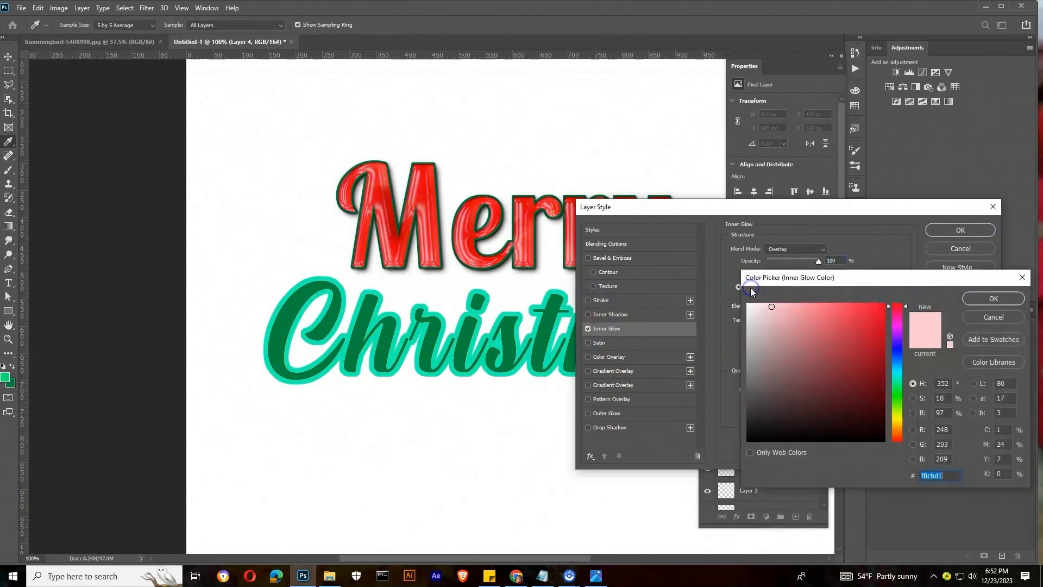
{"action": "type", "text": "00f872"}
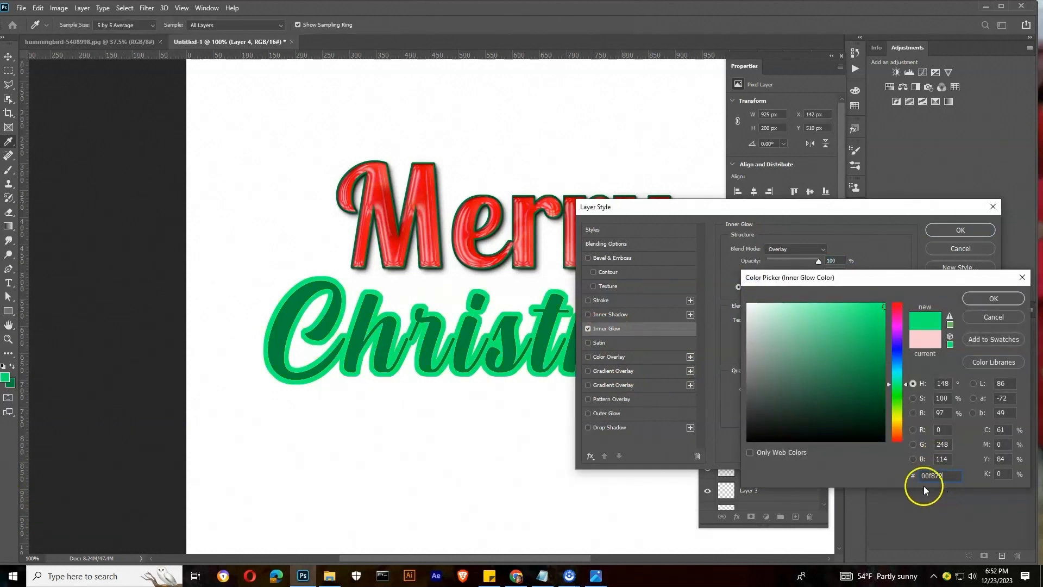
{"action": "left_click", "coordinate": [992, 300]}
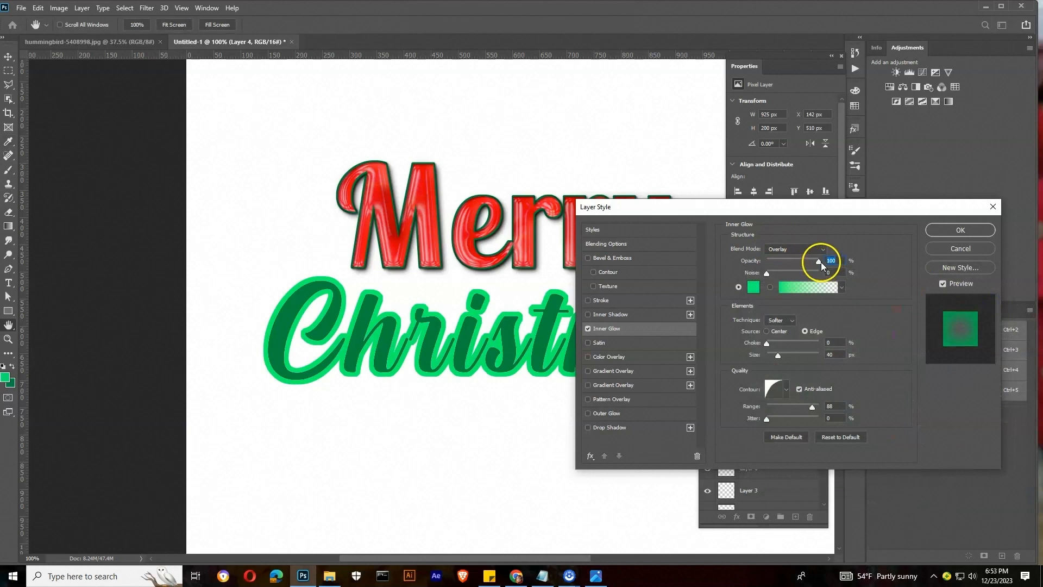
Set the Inner Glow to 32% opacity and 70% choke, increase its size, and compare the outline with and without it
{"action": "left_click_drag", "start_coordinate": [790, 268], "coordinate": [784, 269]}
{"action": "left_click", "coordinate": [588, 328]}
{"action": "left_click", "coordinate": [682, 329]}
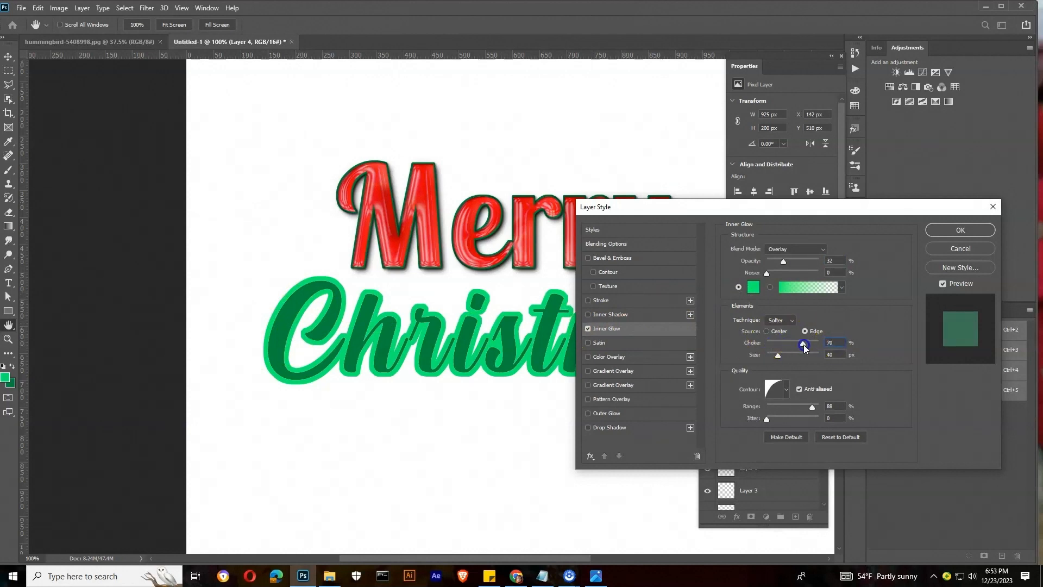
{"action": "left_click_drag", "start_coordinate": [779, 356], "coordinate": [800, 356]}
{"action": "left_click_drag", "start_coordinate": [808, 353], "coordinate": [806, 355]}
{"action": "left_click", "coordinate": [587, 329]}
{"action": "left_click", "coordinate": [587, 329]}
Add a green Outer Glow to the outline in Hard Light mode with 13% opacity, 6 px size and 20% range
{"action": "left_click", "coordinate": [588, 413]}
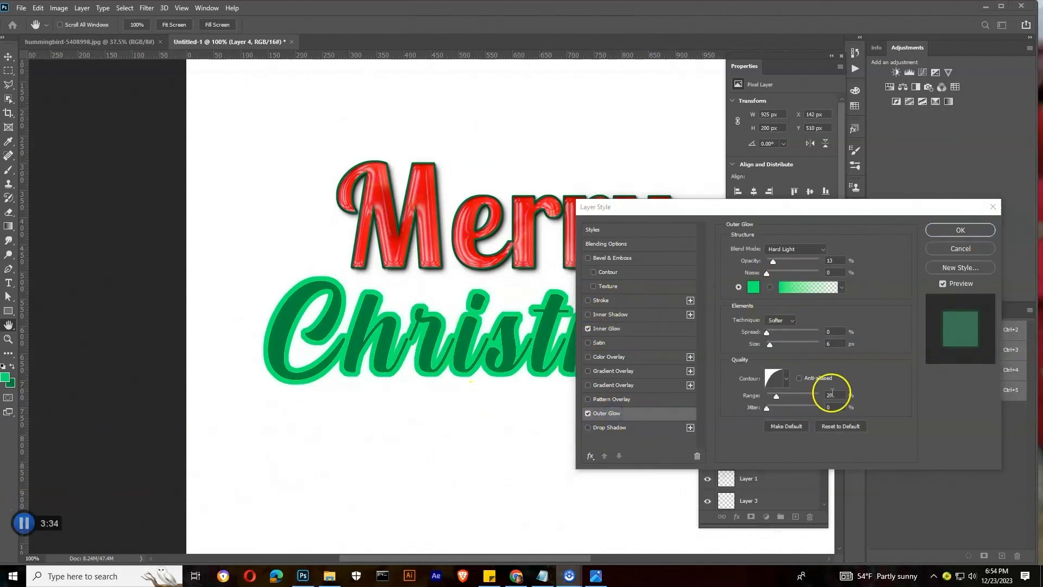
{"action": "left_click", "coordinate": [588, 414]}
{"action": "left_click", "coordinate": [588, 413]}
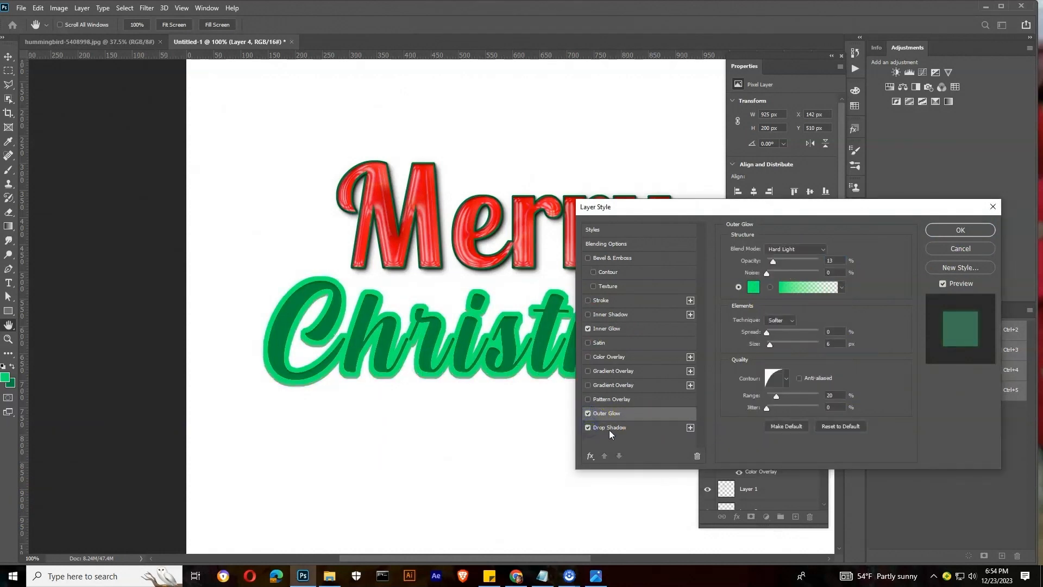
Add a black Drop Shadow to the outline with 46% opacity, a 90° angle, 23% spread and a small distance
{"action": "left_click", "coordinate": [609, 427]}
{"action": "left_click_drag", "start_coordinate": [769, 300], "coordinate": [771, 300]}
{"action": "left_click", "coordinate": [969, 233]}
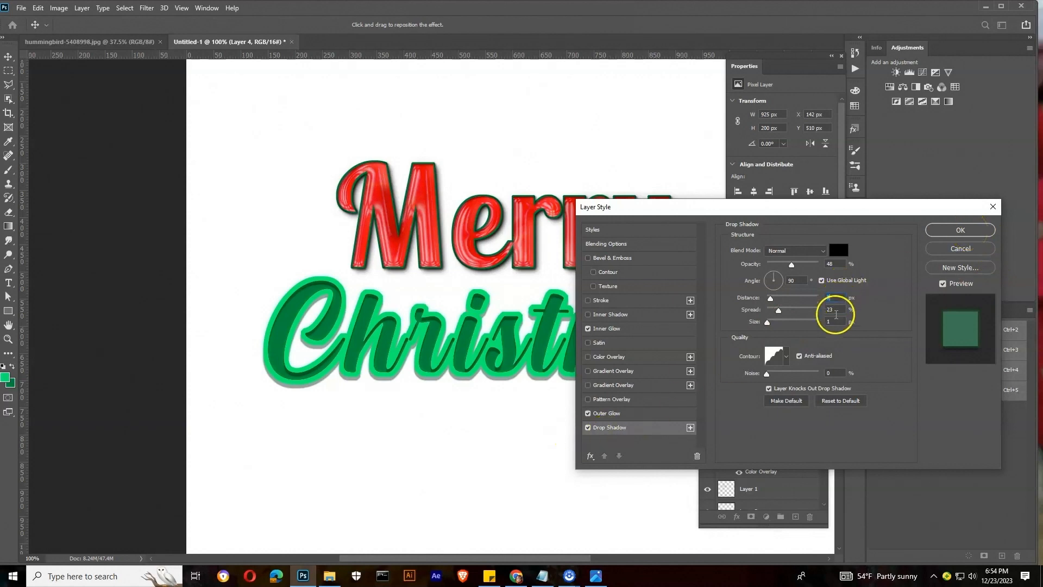
Confirm the outline's layer style and add a new empty layer above it
{"action": "left_click", "coordinate": [965, 230]}
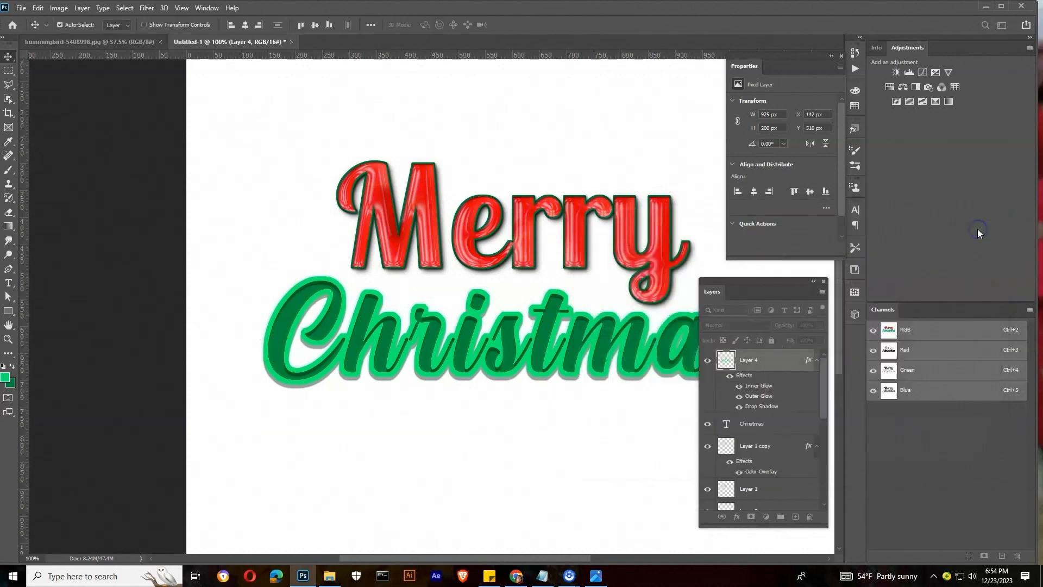
{"action": "right_click", "coordinate": [792, 365]}
{"action": "left_click", "coordinate": [796, 516]}
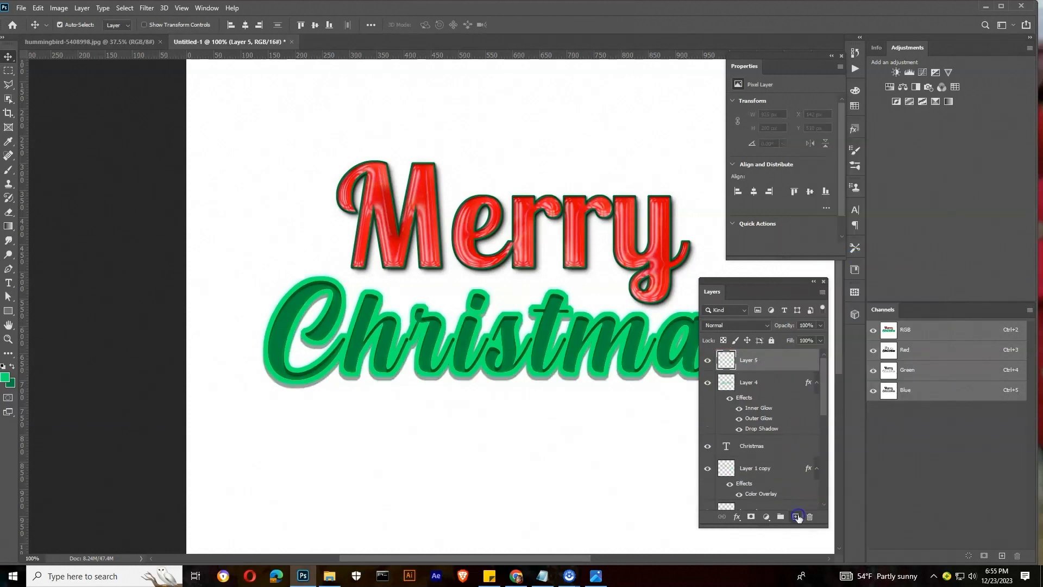
Choose the Brush tool with the s017.png snowflake brush and reduce its size to 600 px
{"action": "key", "text": "b"}
{"action": "left_click", "coordinate": [71, 24]}
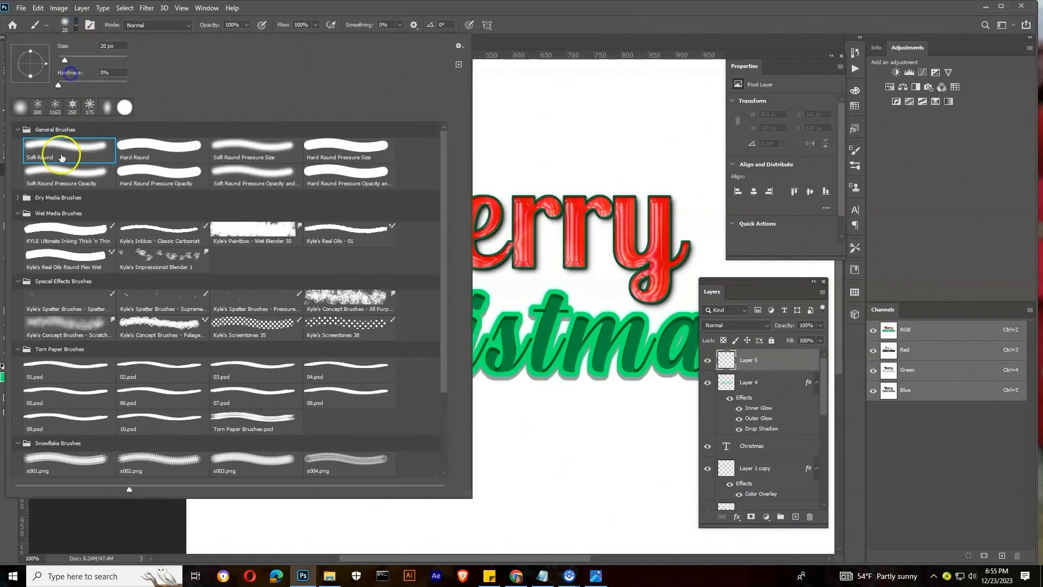
{"action": "scroll", "coordinate": [61, 157], "scroll_direction": "down", "scroll_amount": 2}
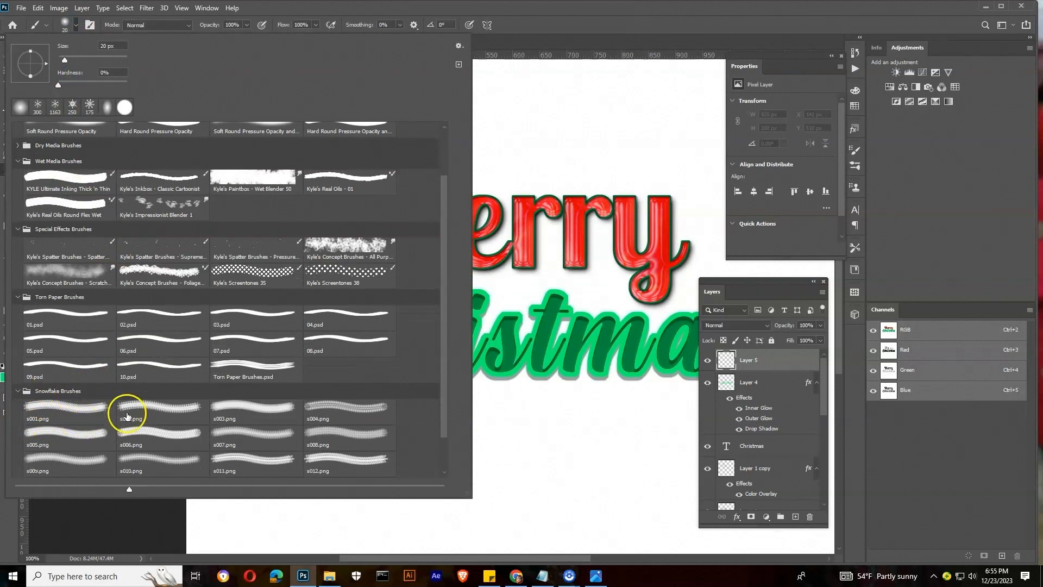
{"action": "scroll", "coordinate": [142, 426], "scroll_direction": "down", "scroll_amount": 2}
{"action": "double_click", "coordinate": [159, 459]}
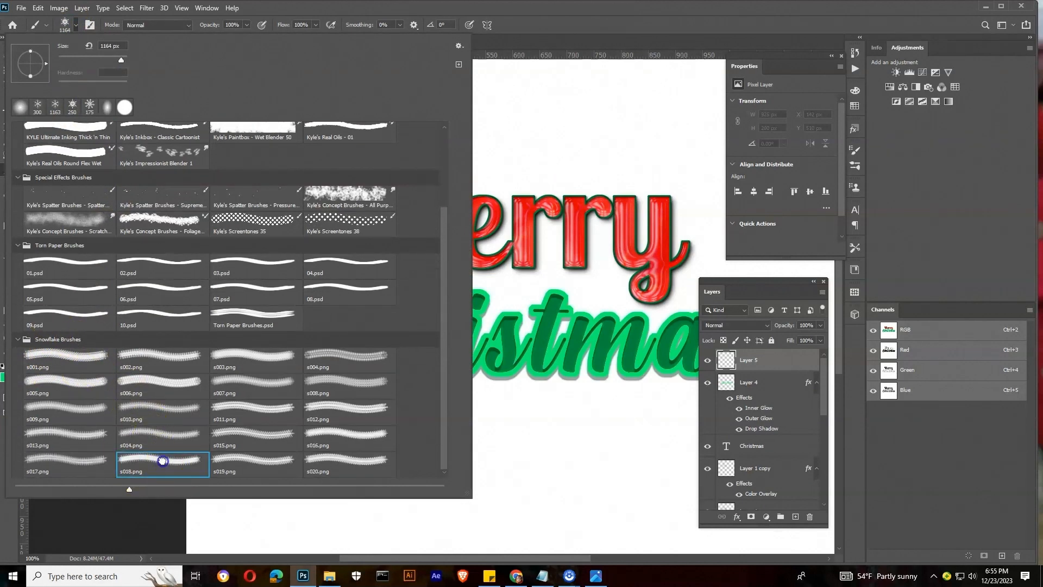
{"action": "left_click", "coordinate": [65, 24]}
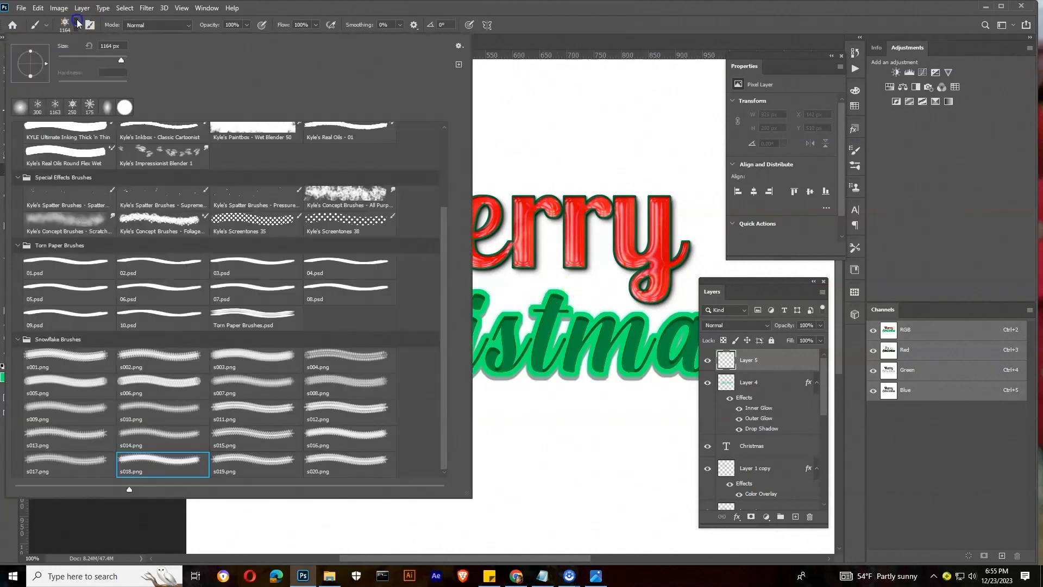
{"action": "double_click", "coordinate": [51, 459]}
{"action": "key", "text": "bracketleft"}
{"action": "key", "text": "bracketleft"}
{"action": "key", "text": "bracketleft"}
{"action": "key", "text": "bracketleft"}
{"action": "key", "text": "bracketleft"}
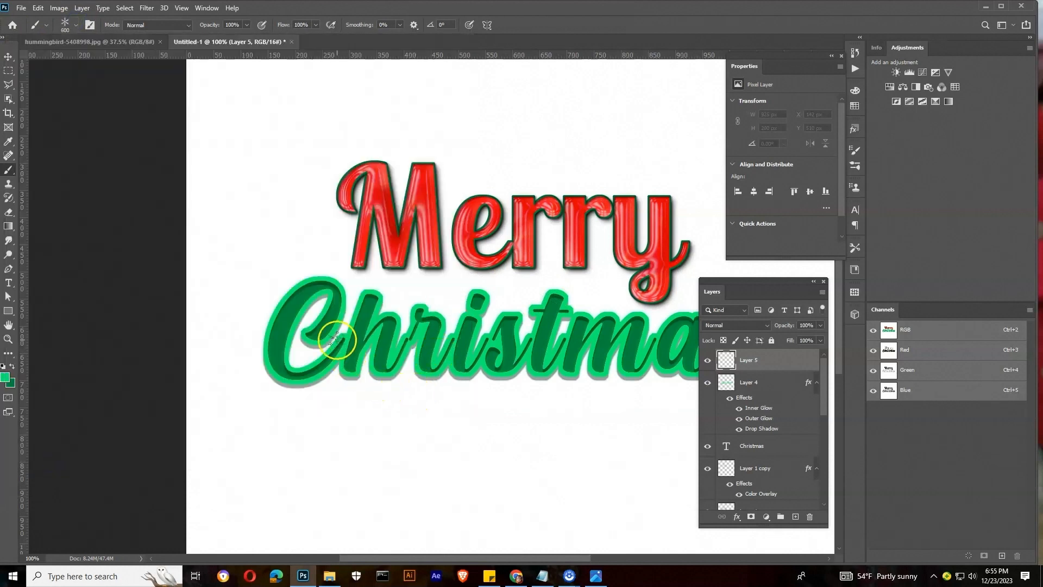
Paint pale cyan snowflakes on the new layer within a selection of the bright green Christmas outline, and deselect
{"action": "left_click", "coordinate": [726, 383], "text": "ctrl"}
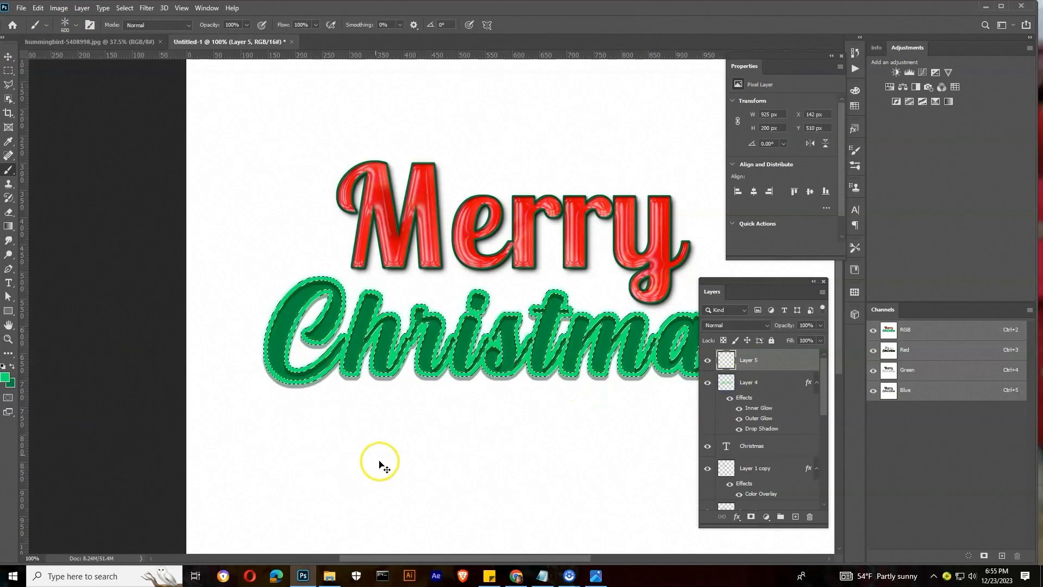
{"action": "left_click", "coordinate": [5, 376]}
{"action": "left_click_drag", "start_coordinate": [895, 390], "coordinate": [891, 377]}
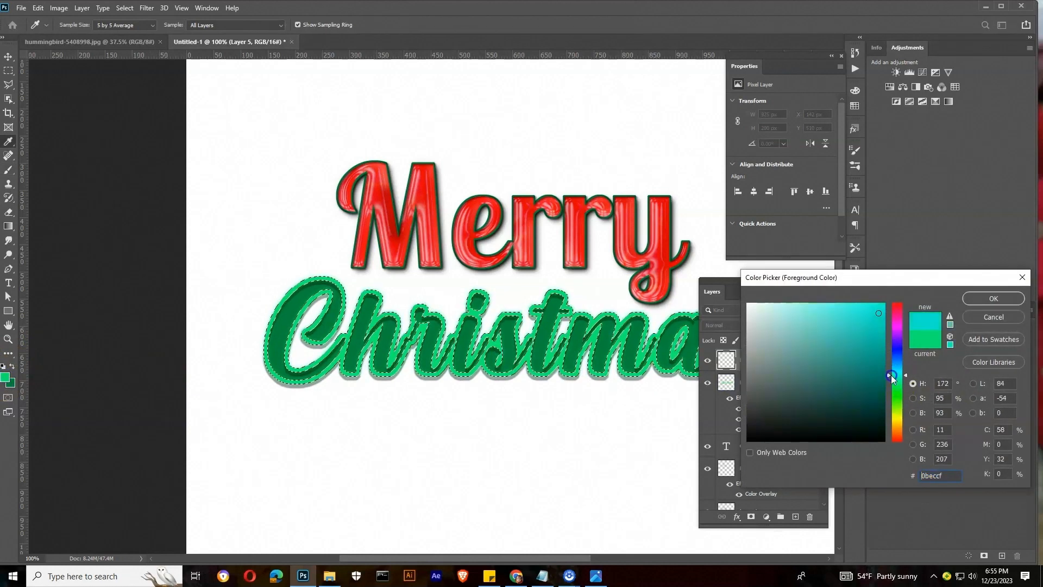
{"action": "left_click", "coordinate": [779, 305]}
{"action": "left_click", "coordinate": [980, 298]}
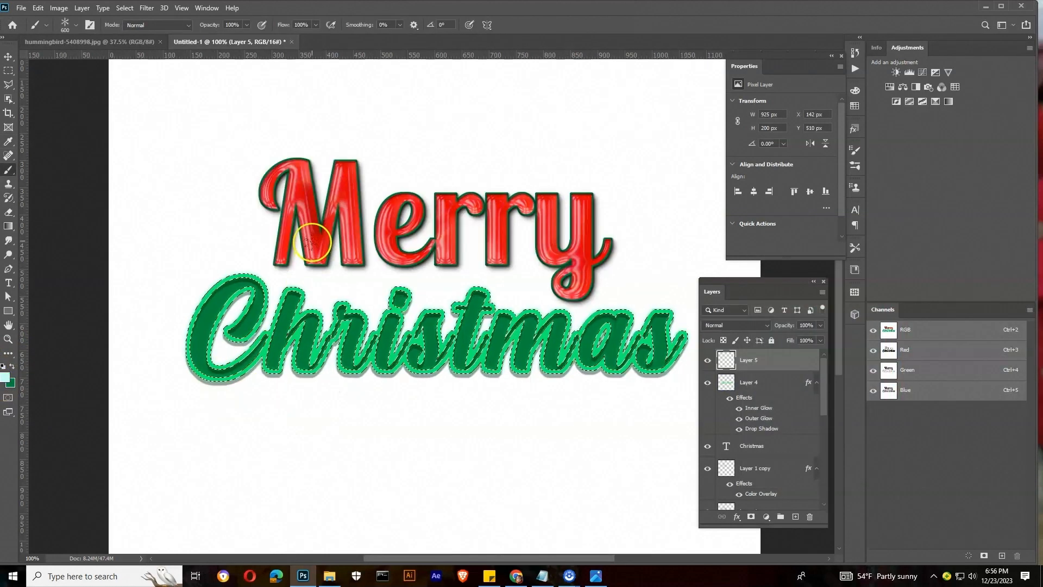
{"action": "mouse_move", "coordinate": [312, 242]}
{"action": "left_mouse_down"}
{"action": "mouse_move", "coordinate": [90, 454]}
{"action": "mouse_move", "coordinate": [547, 516]}
{"action": "mouse_move", "coordinate": [682, 399]}
{"action": "mouse_move", "coordinate": [645, 375]}
{"action": "mouse_move", "coordinate": [425, 481]}
{"action": "mouse_move", "coordinate": [415, 465]}
{"action": "mouse_move", "coordinate": [444, 469]}
{"action": "left_mouse_up"}
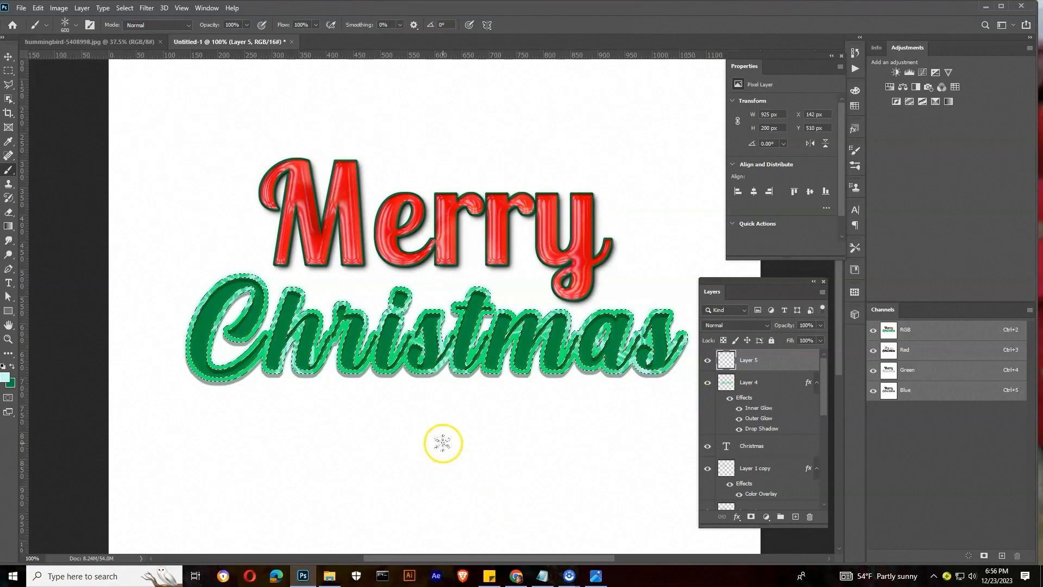
{"action": "key", "text": "ctrl+d"}
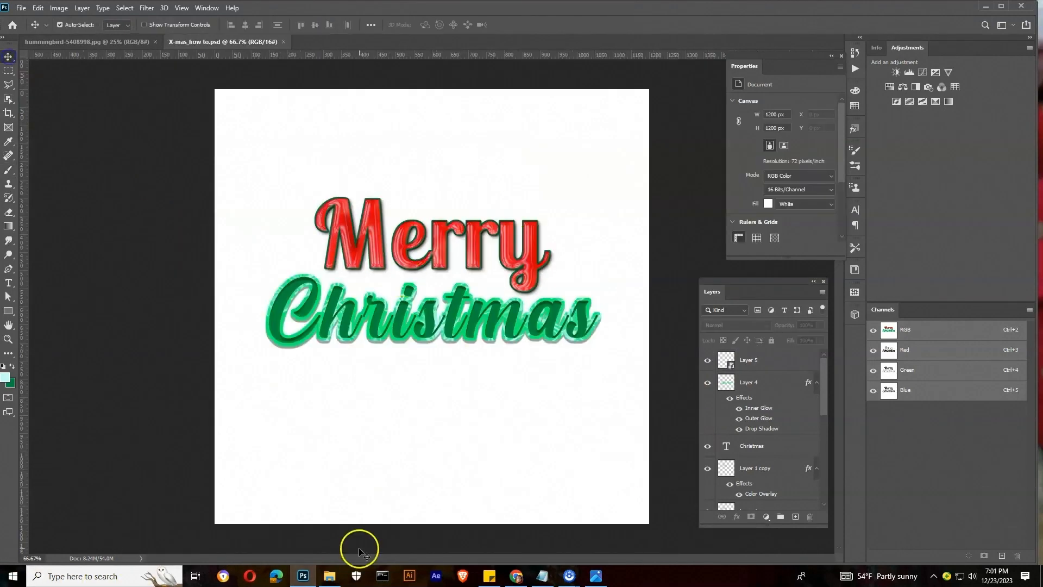
Open the Christmas tree & Gift image from the Assests folder as a separate document
{"action": "left_click", "coordinate": [330, 575]}
{"action": "left_click", "coordinate": [782, 239]}
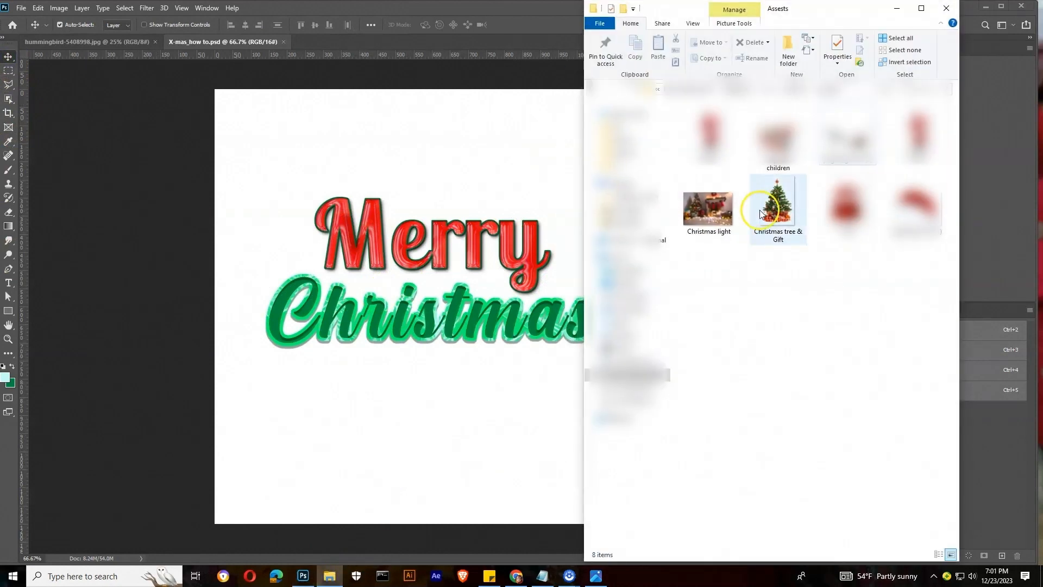
{"action": "left_click_drag", "start_coordinate": [783, 239], "coordinate": [362, 50]}
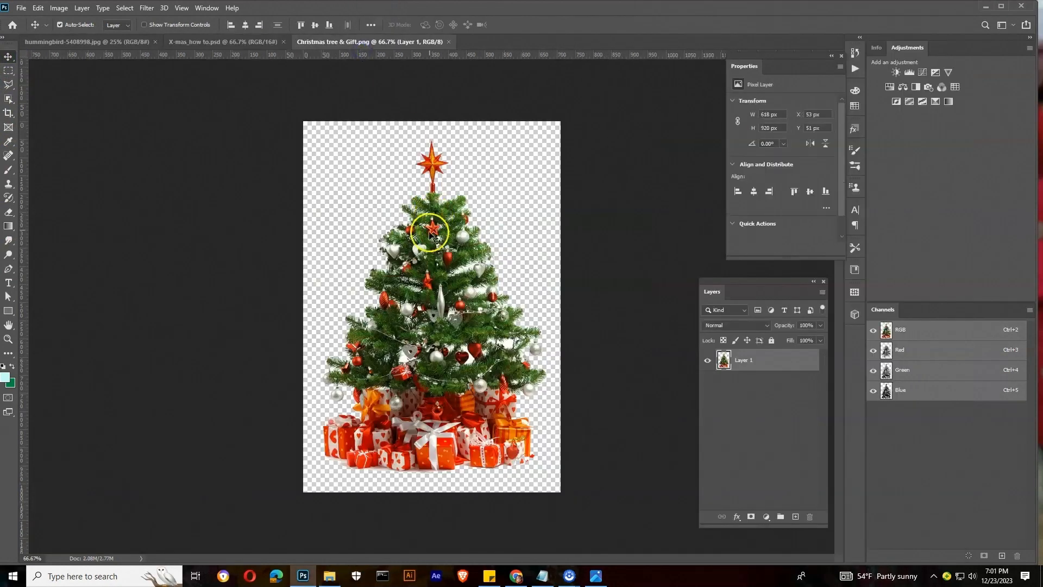
Convert the tree layer to a Smart Object and place it over the lettering in X-mas_how to.psd
{"action": "right_click", "coordinate": [724, 360]}
{"action": "left_click", "coordinate": [768, 366]}
{"action": "right_click", "coordinate": [766, 363]}
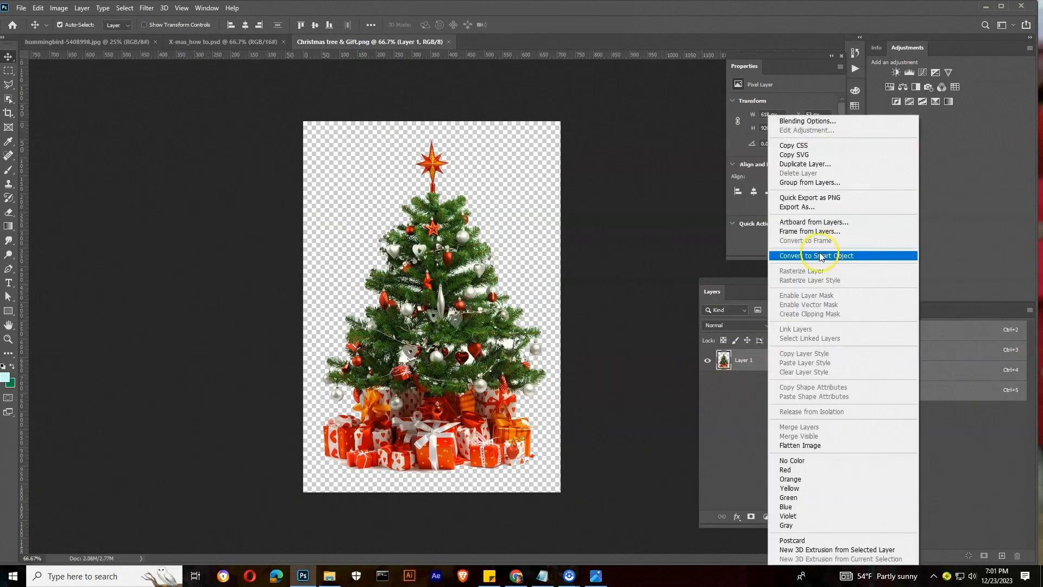
{"action": "left_click", "coordinate": [788, 253]}
{"action": "left_click_drag", "start_coordinate": [466, 363], "coordinate": [430, 340]}
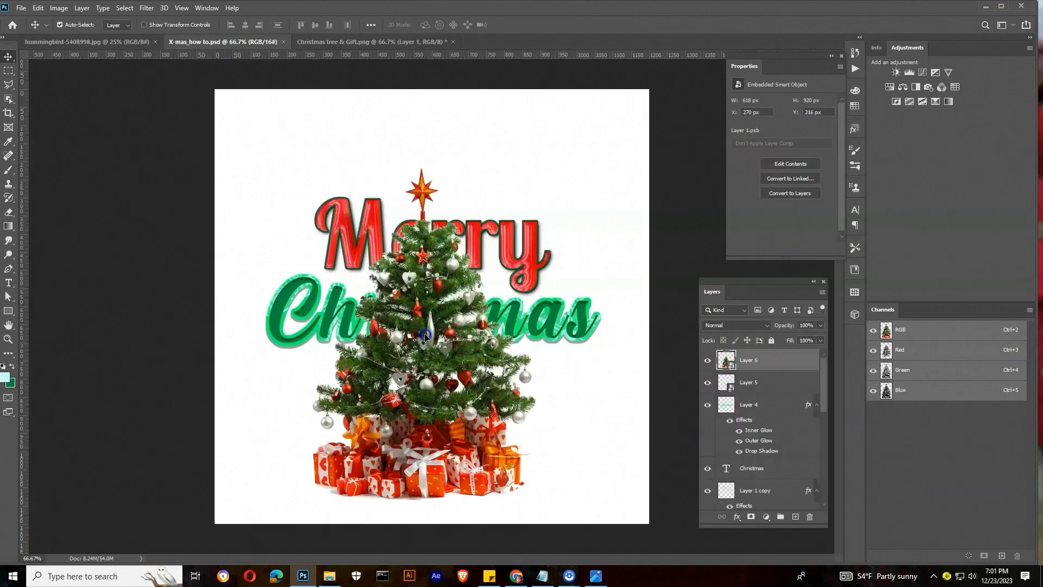
{"action": "left_click_drag", "start_coordinate": [454, 407], "coordinate": [459, 372]}
Group the snowflake, outline and Christmas text layers, check the group's contents, and name it Christmas
{"action": "left_click", "coordinate": [757, 387]}
{"action": "left_click", "coordinate": [757, 470], "text": "shift"}
{"action": "key", "text": "ctrl+g"}
{"action": "left_click", "coordinate": [707, 378]}
{"action": "left_click", "coordinate": [707, 379]}
{"action": "double_click", "coordinate": [745, 379]}
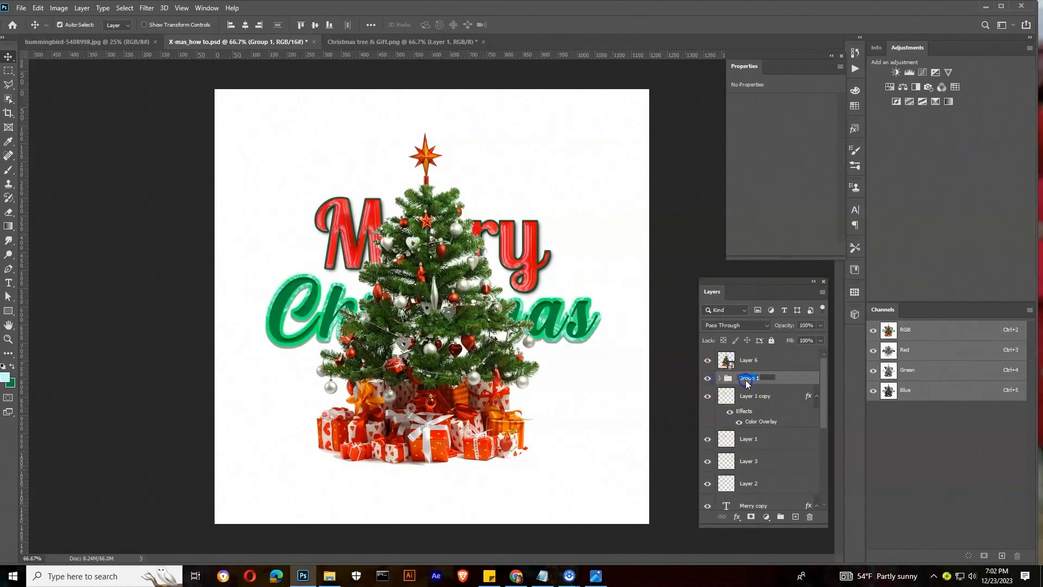
Group all the Merry lettering layers above the Background, check the group's contents, and name it Merry
{"action": "left_click", "coordinate": [755, 397]}
{"action": "scroll", "coordinate": [754, 424], "scroll_direction": "down", "scroll_amount": 3}
{"action": "left_click", "coordinate": [751, 439], "text": "shift"}
{"action": "scroll", "coordinate": [750, 443], "scroll_direction": "down", "scroll_amount": 2}
{"action": "left_click", "coordinate": [748, 479], "text": "shift"}
{"action": "key", "text": "ctrl+g"}
{"action": "left_click", "coordinate": [707, 391]}
{"action": "left_click", "coordinate": [707, 391]}
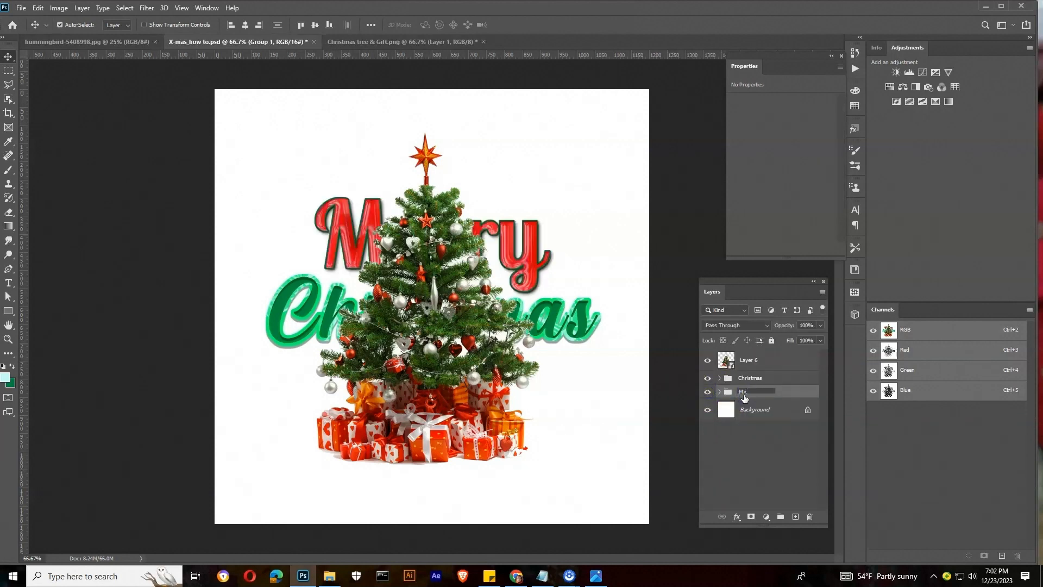
{"action": "left_click", "coordinate": [744, 394]}
Move the tree layer below the Merry and Christmas groups and centre it on the canvas
{"action": "left_click_drag", "start_coordinate": [749, 358], "coordinate": [759, 403]}
{"action": "left_click", "coordinate": [760, 390]}
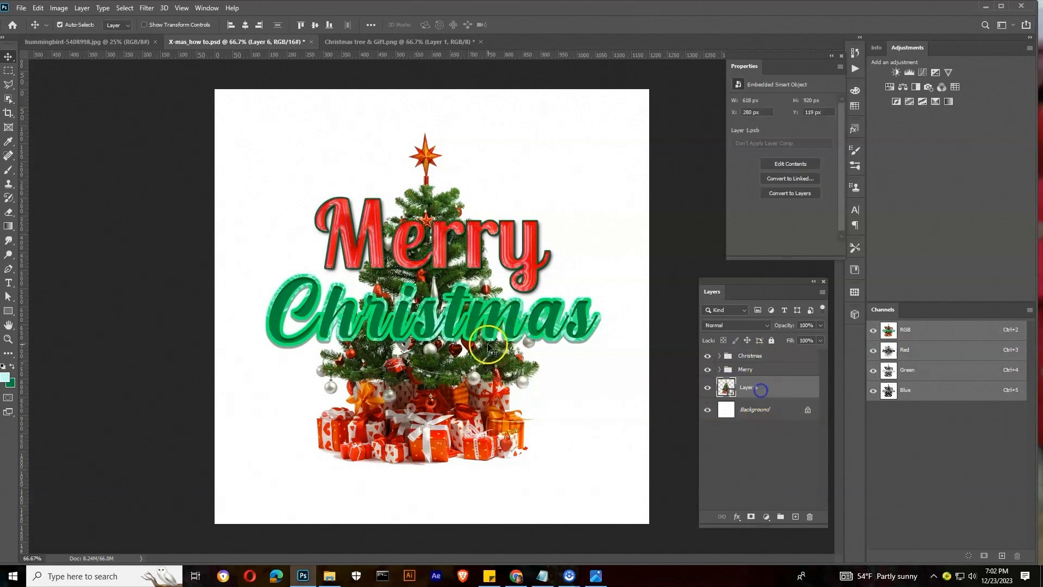
{"action": "key", "text": "ctrl+t"}
{"action": "key", "text": "Escape"}
{"action": "left_click", "coordinate": [246, 24]}
{"action": "left_click", "coordinate": [315, 25]}
Scale the tree to about 122.5% and shift it slightly upward so it fills the canvas height
{"action": "key", "text": "ctrl+t"}
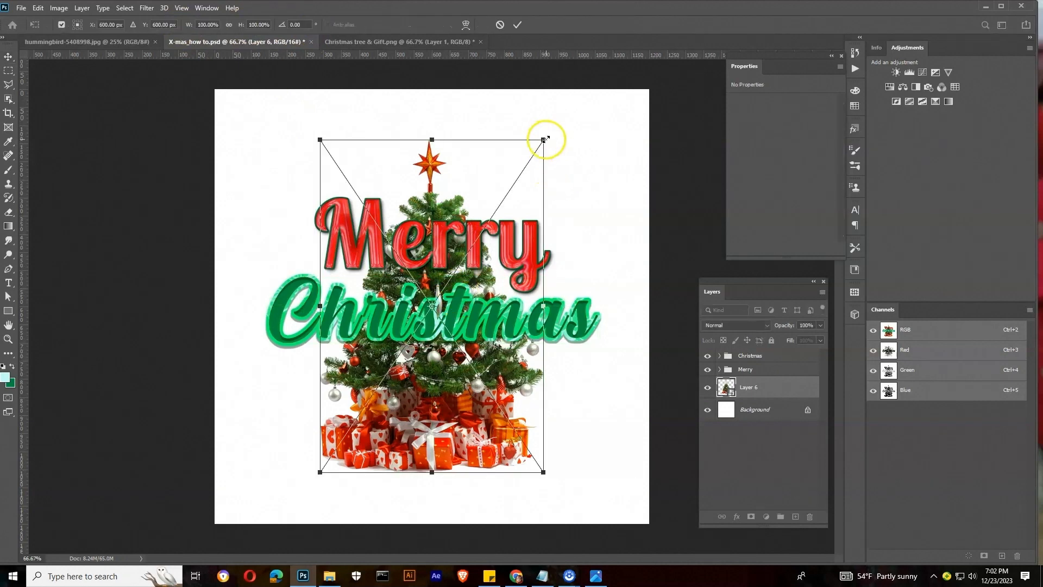
{"action": "left_click_drag", "start_coordinate": [543, 140], "coordinate": [568, 103]}
{"action": "left_click_drag", "start_coordinate": [431, 445], "coordinate": [432, 430]}
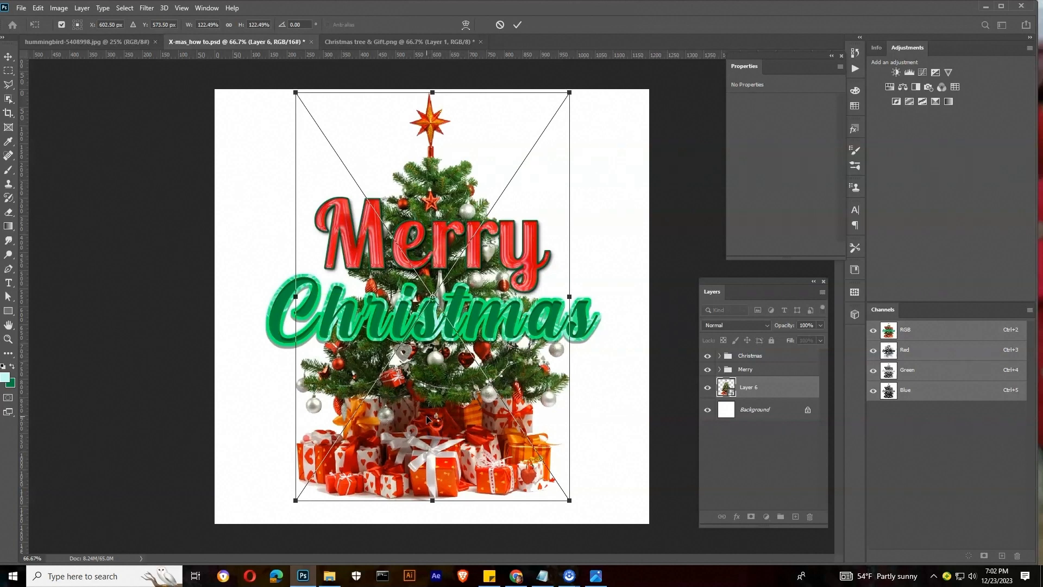
{"action": "key", "text": "Return"}
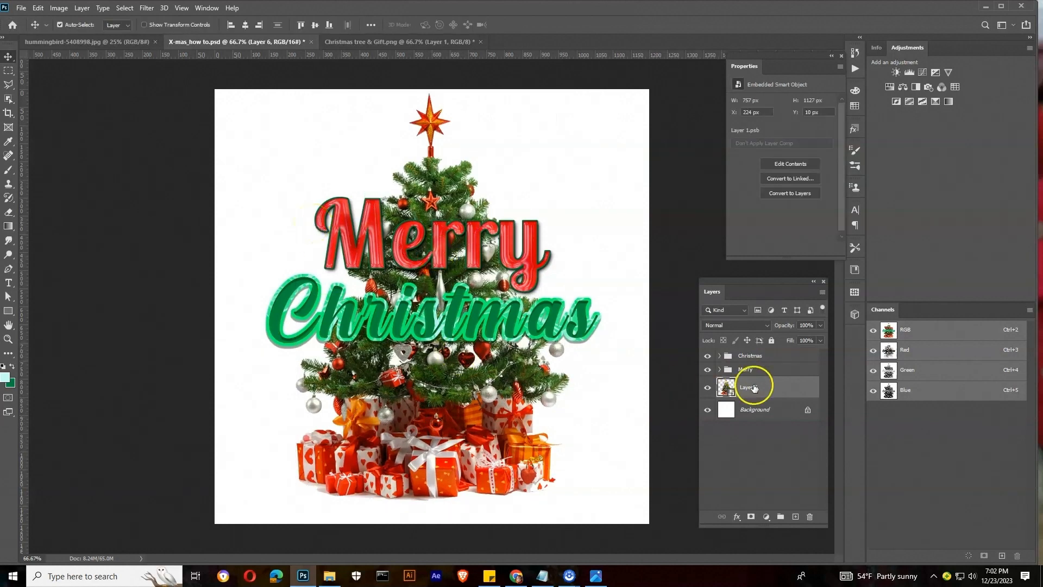
Draw a rectangle about 1058 by 545 px around the lettering, layered between the tree and the lettering groups
{"action": "left_click", "coordinate": [795, 516]}
{"action": "left_click", "coordinate": [10, 314]}
{"action": "left_click", "coordinate": [59, 312]}
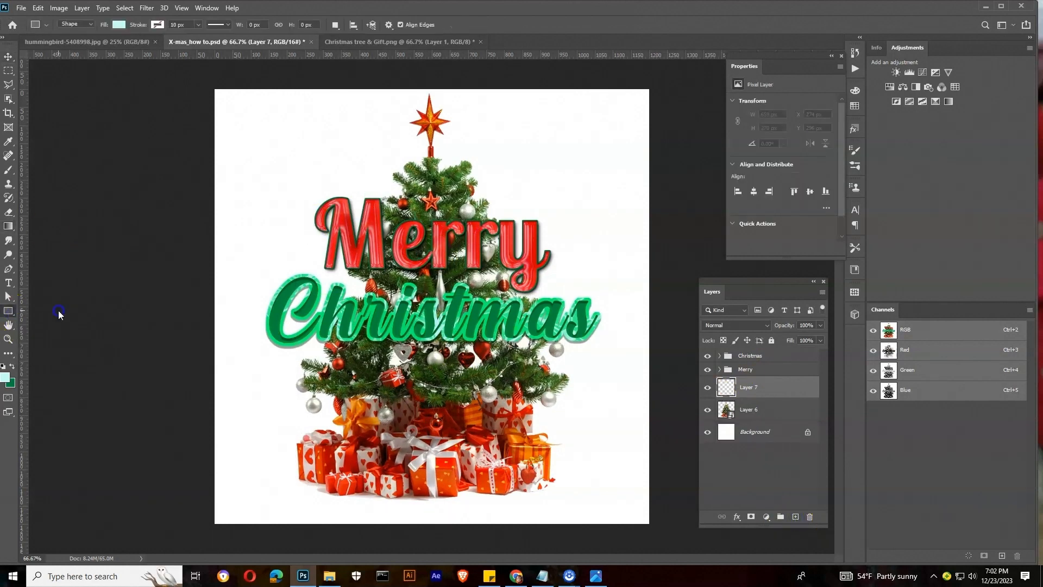
{"action": "left_click_drag", "start_coordinate": [242, 187], "coordinate": [623, 382]}
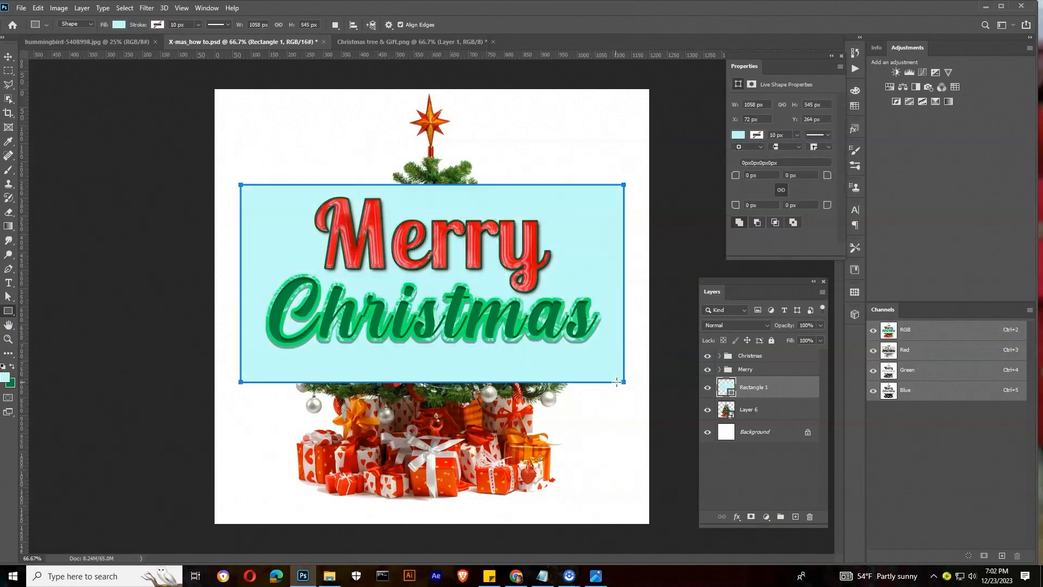
Remove the rectangle's fill and give it a 10 px red stroke
{"action": "left_click", "coordinate": [121, 24]}
{"action": "left_click", "coordinate": [54, 45]}
{"action": "left_click", "coordinate": [158, 25]}
{"action": "left_click", "coordinate": [208, 82]}
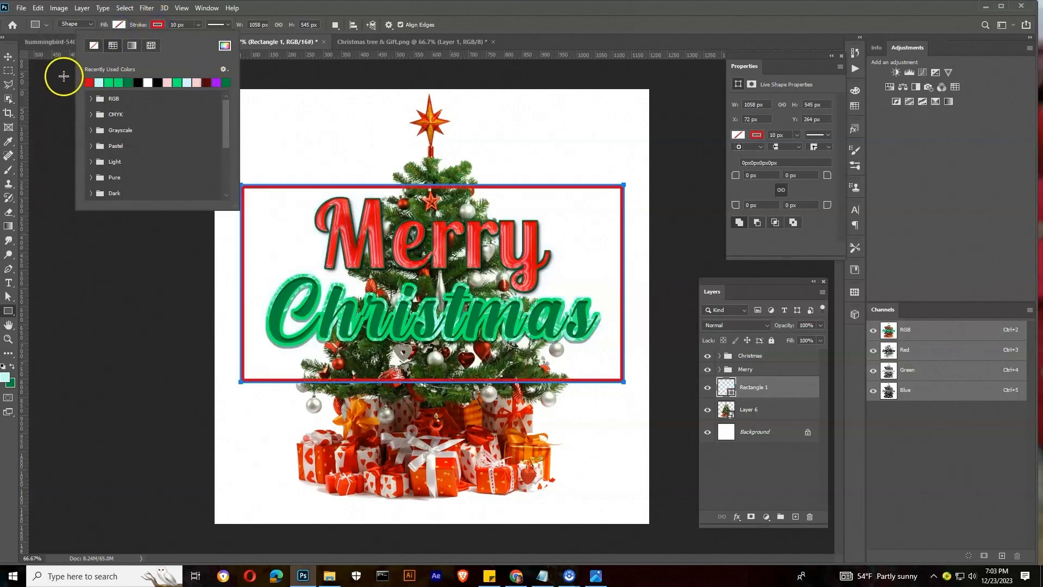
Blend the red frame into the tree using Blend If, with shadow splits about 0/58 for This Layer and 67/184 for Underlying Layer
{"action": "left_click", "coordinate": [8, 56]}
{"action": "double_click", "coordinate": [793, 390]}
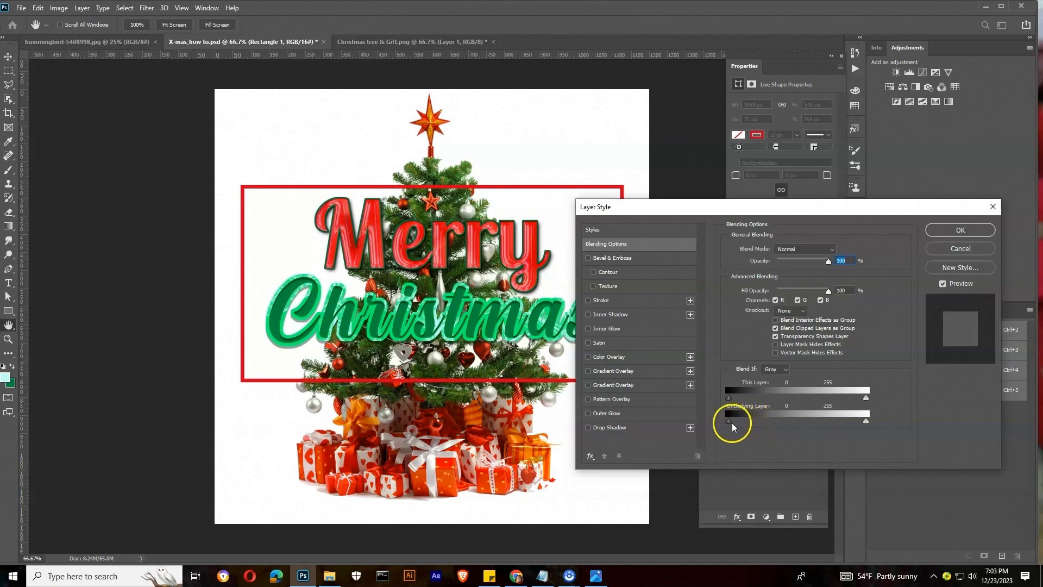
{"action": "left_click_drag", "start_coordinate": [736, 424], "coordinate": [867, 421]}
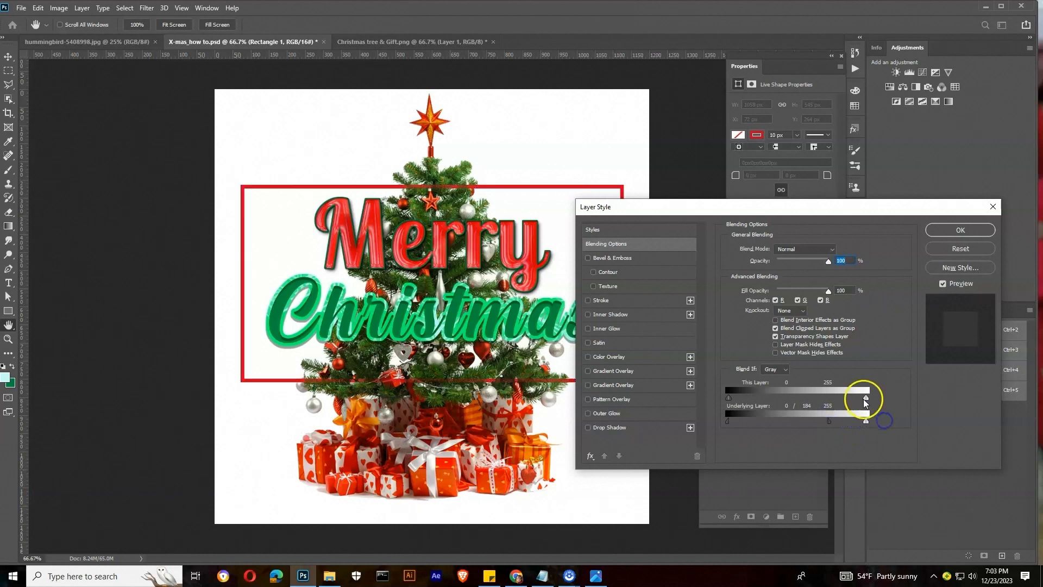
{"action": "left_click_drag", "start_coordinate": [808, 400], "coordinate": [888, 409]}
{"action": "left_click_drag", "start_coordinate": [730, 401], "coordinate": [777, 421]}
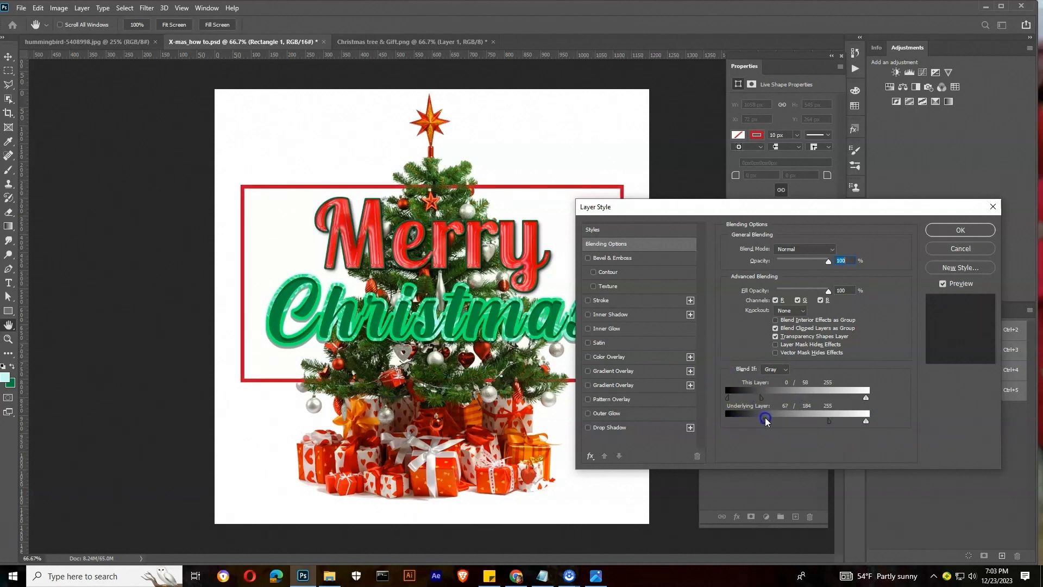
{"action": "left_click", "coordinate": [946, 229]}
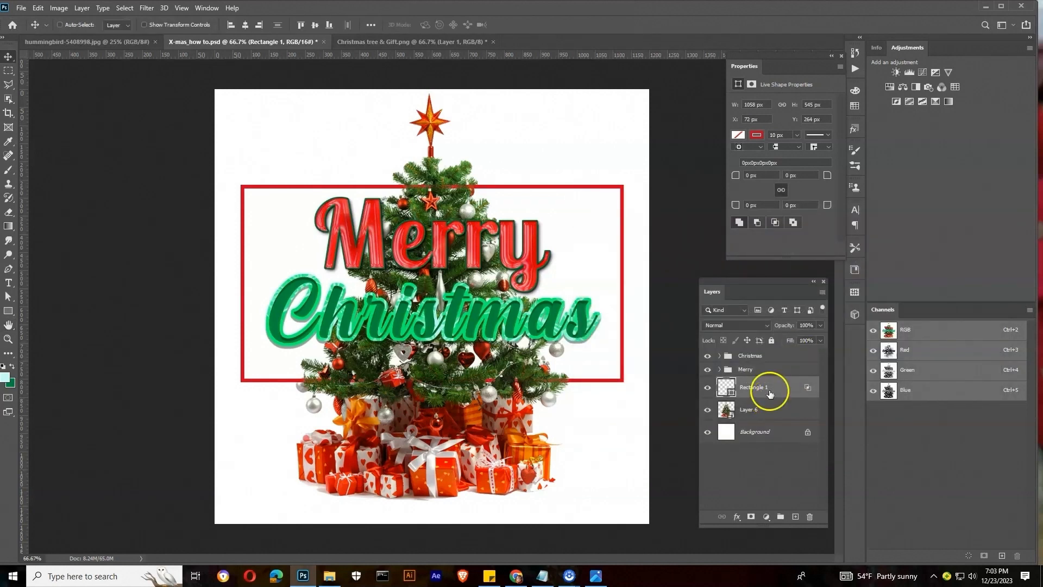
Duplicate the red frame, place the copy beneath the original, and nudge it down and left to X 68 px, Y 266 px
{"action": "key", "text": "ctrl+j"}
{"action": "left_click_drag", "start_coordinate": [773, 394], "coordinate": [769, 419]}
{"action": "key", "text": "ctrl+Down"}
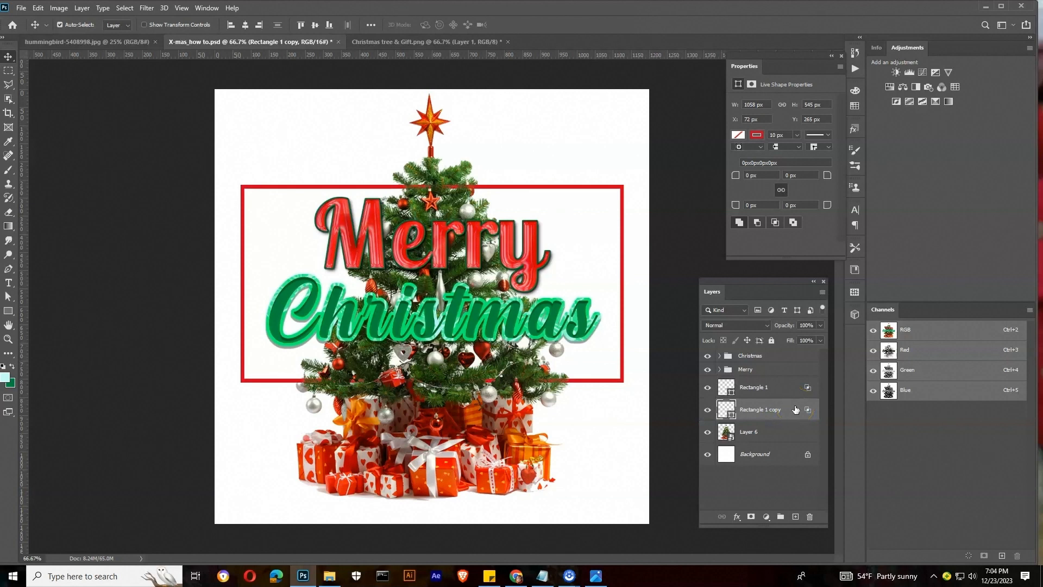
{"action": "key", "text": "Left"}
{"action": "key", "text": "Left"}
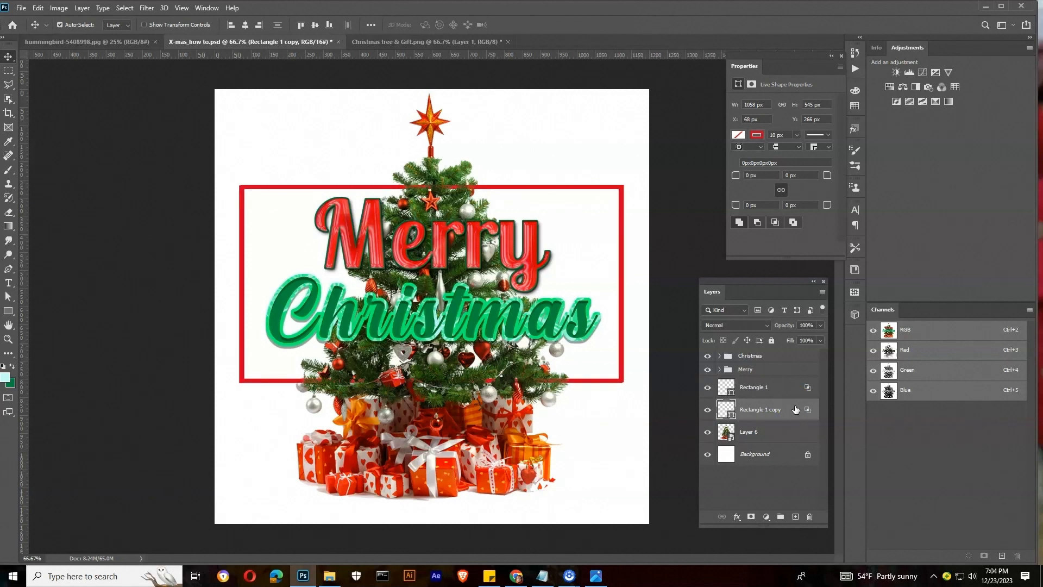
Change the duplicate frame's stroke to a dark red
{"action": "left_click", "coordinate": [757, 135]}
{"action": "left_click", "coordinate": [875, 156]}
{"action": "left_click", "coordinate": [882, 367]}
{"action": "left_click", "coordinate": [882, 386]}
{"action": "left_click", "coordinate": [996, 300]}
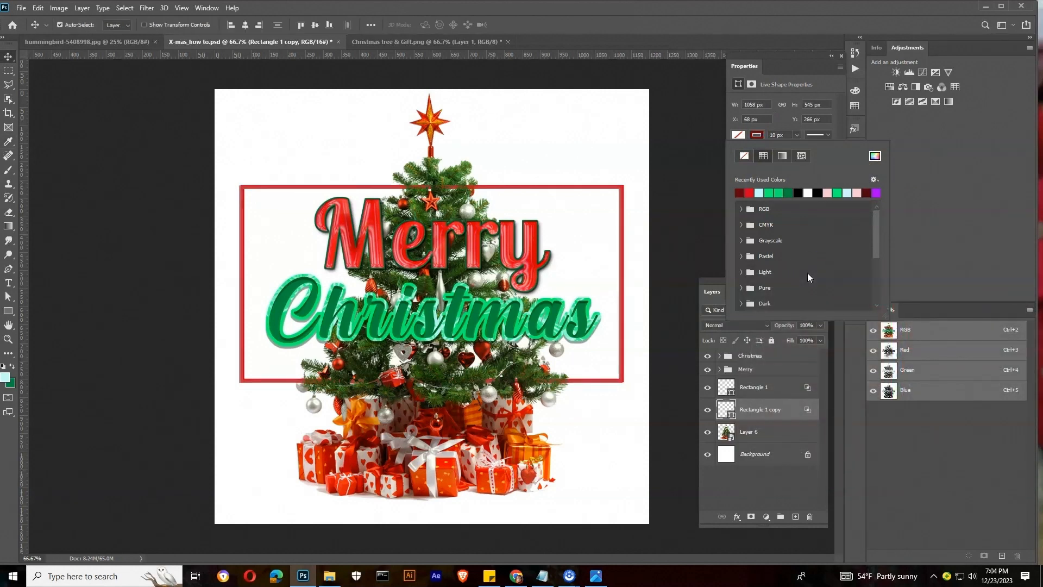
{"action": "left_click", "coordinate": [165, 194]}
Compare the frame with and without its dark red copy and nudge the copy slightly
{"action": "left_click", "coordinate": [778, 409]}
{"action": "left_click", "coordinate": [706, 410]}
{"action": "left_click", "coordinate": [707, 410]}
{"action": "key", "text": "Right"}
{"action": "key", "text": "Right"}
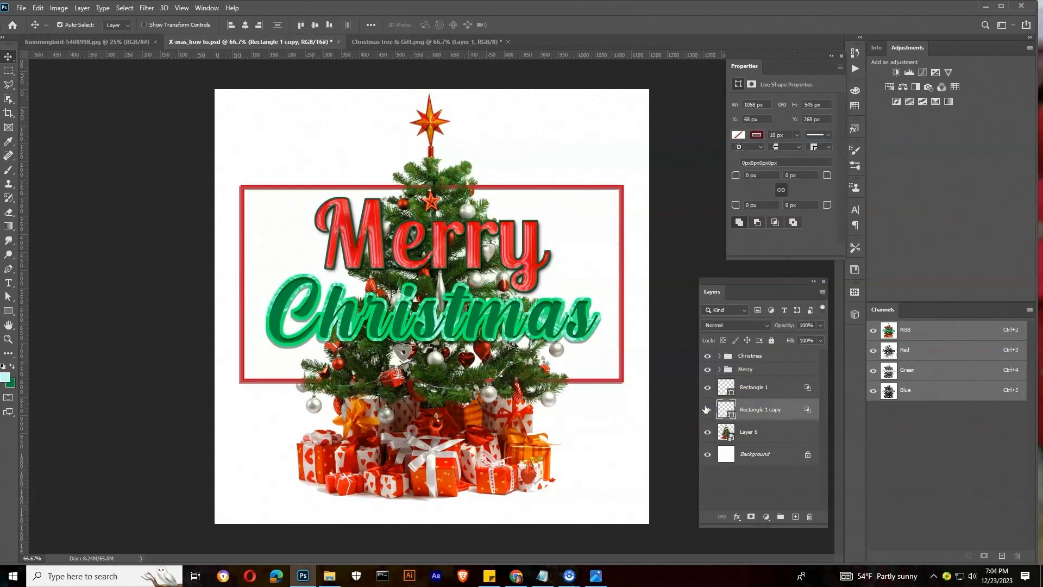
Duplicate the dark red frame beneath itself, offset the new copy to X 70 px, Y 270 px, and set its stroke to black
{"action": "key", "text": "ctrl+j"}
{"action": "left_click_drag", "start_coordinate": [767, 410], "coordinate": [775, 447]}
{"action": "key", "text": "Down"}
{"action": "left_click", "coordinate": [756, 134]}
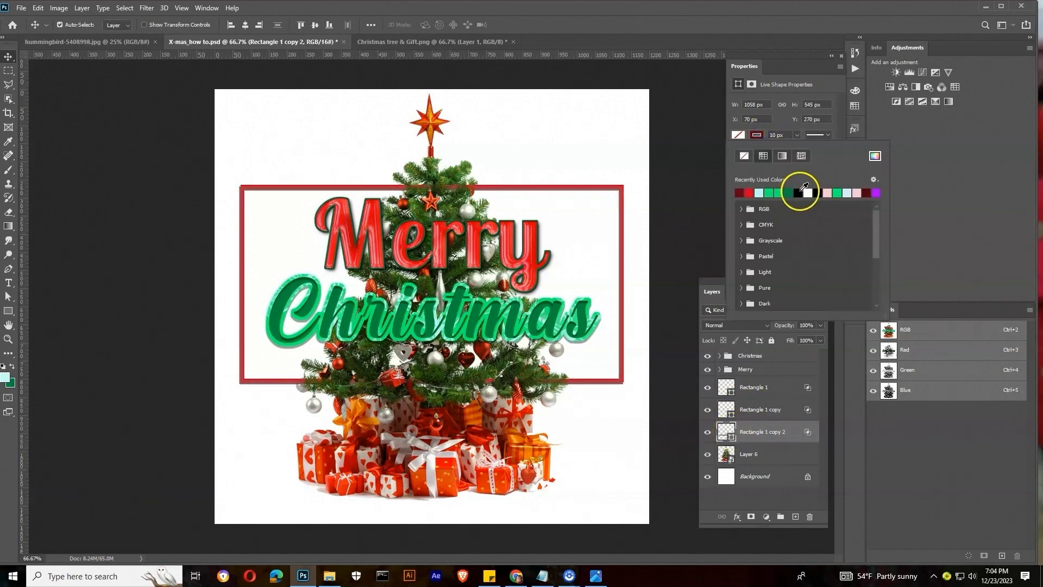
{"action": "left_click", "coordinate": [9, 56]}
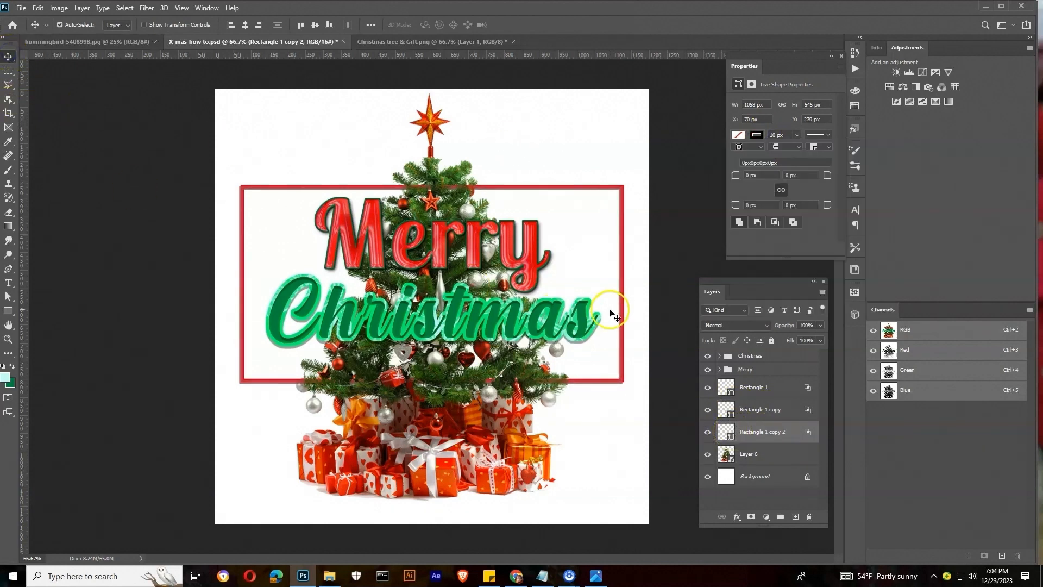
Group the three frame rectangles and name the group Boarder
{"action": "left_click", "coordinate": [769, 387], "text": "shift"}
{"action": "key", "text": "ctrl+g"}
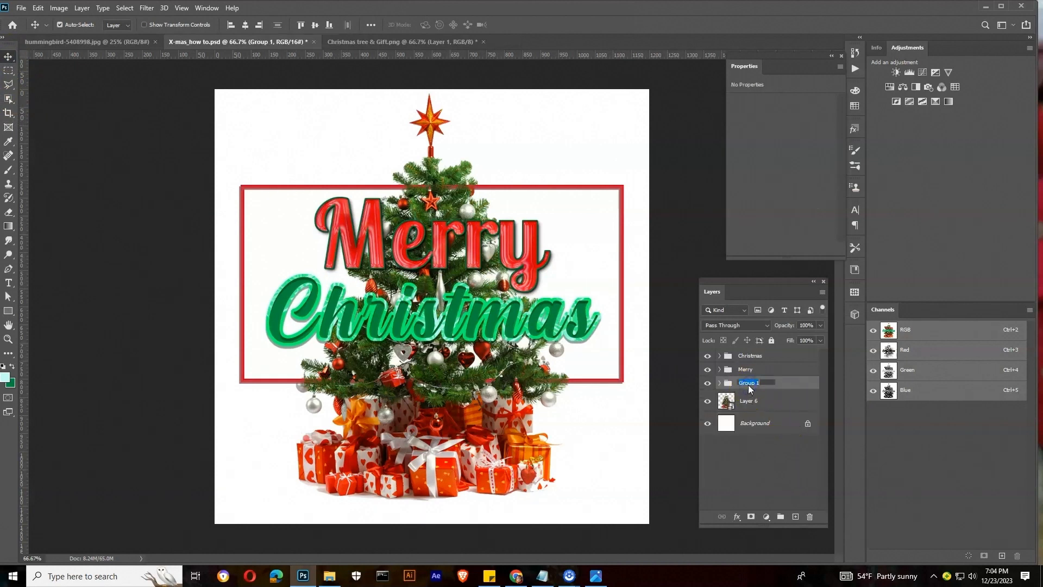
{"action": "left_click", "coordinate": [751, 426]}
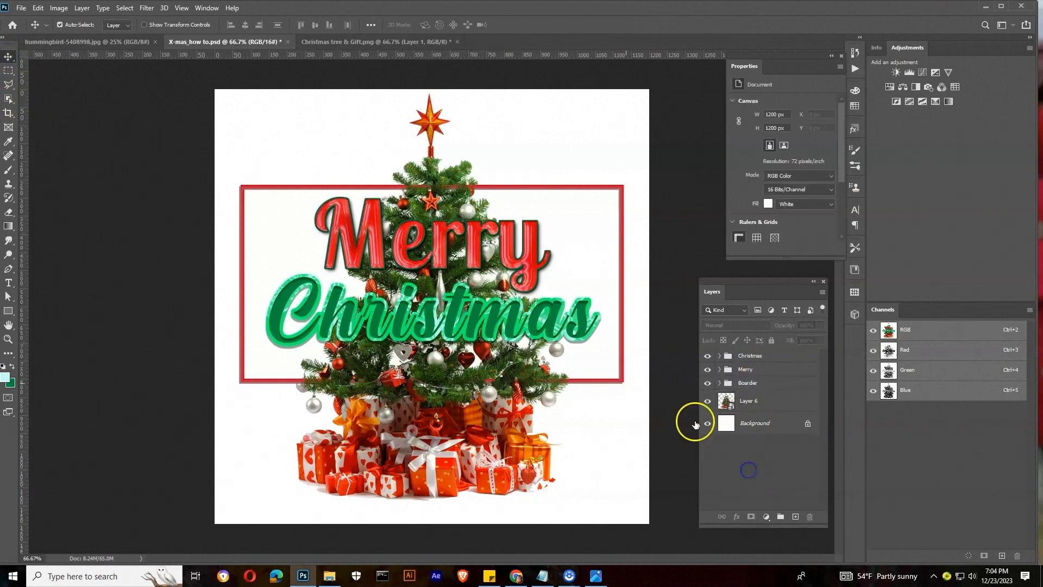
Scale the tree, frame and both lettering groups together down to about 85%
{"action": "left_click", "coordinate": [749, 400]}
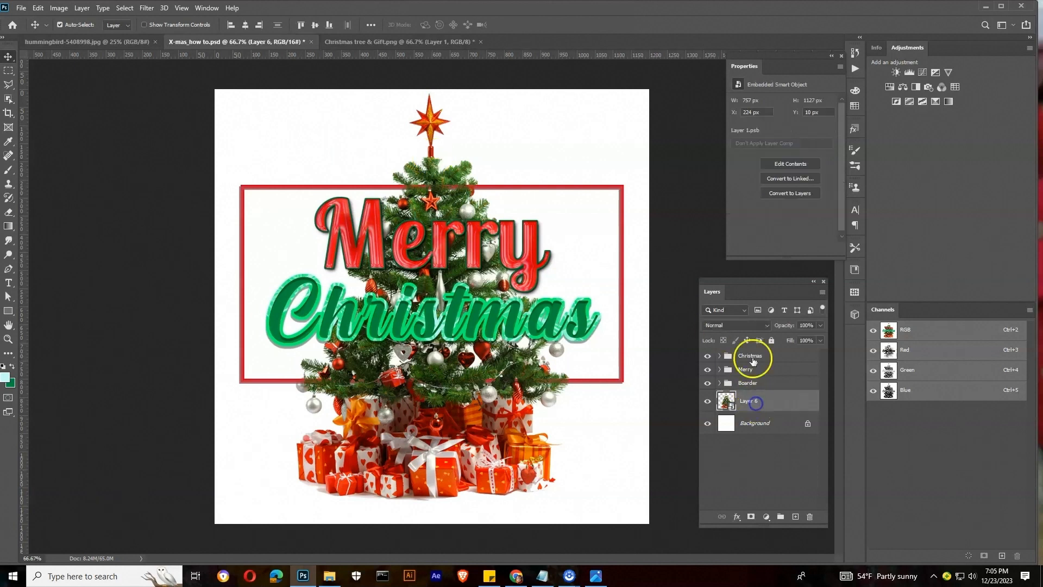
{"action": "left_click", "coordinate": [750, 355], "text": "shift"}
{"action": "key", "text": "ctrl+t"}
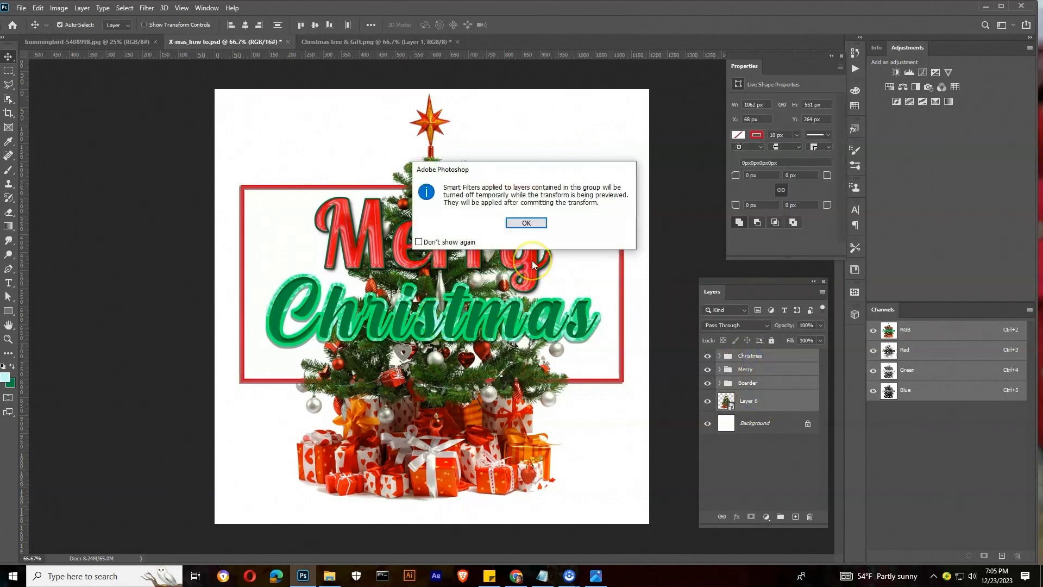
{"action": "left_click", "coordinate": [526, 223]}
{"action": "left_click_drag", "start_coordinate": [648, 90], "coordinate": [604, 128]}
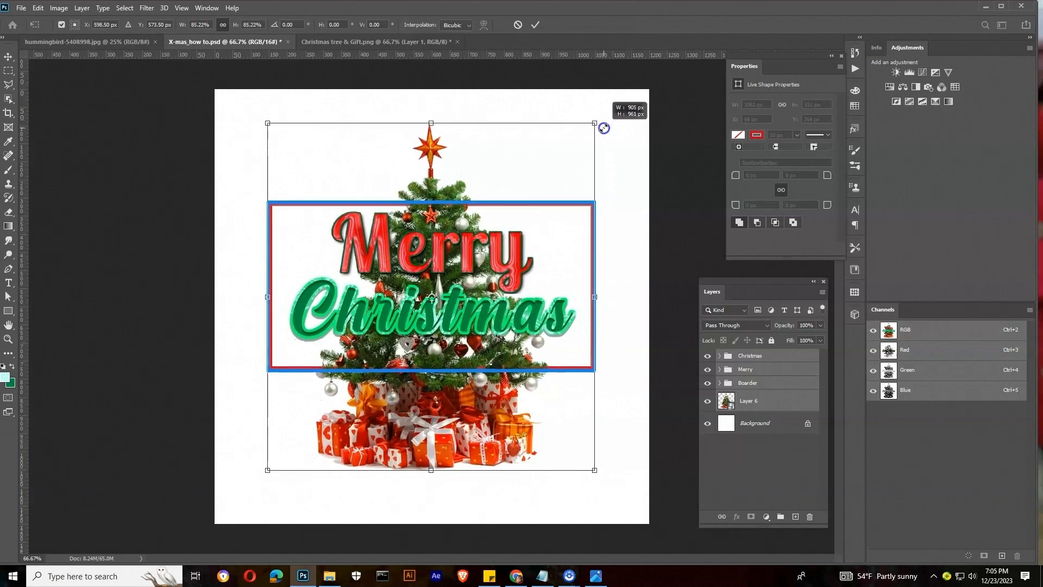
{"action": "key", "text": "Return"}
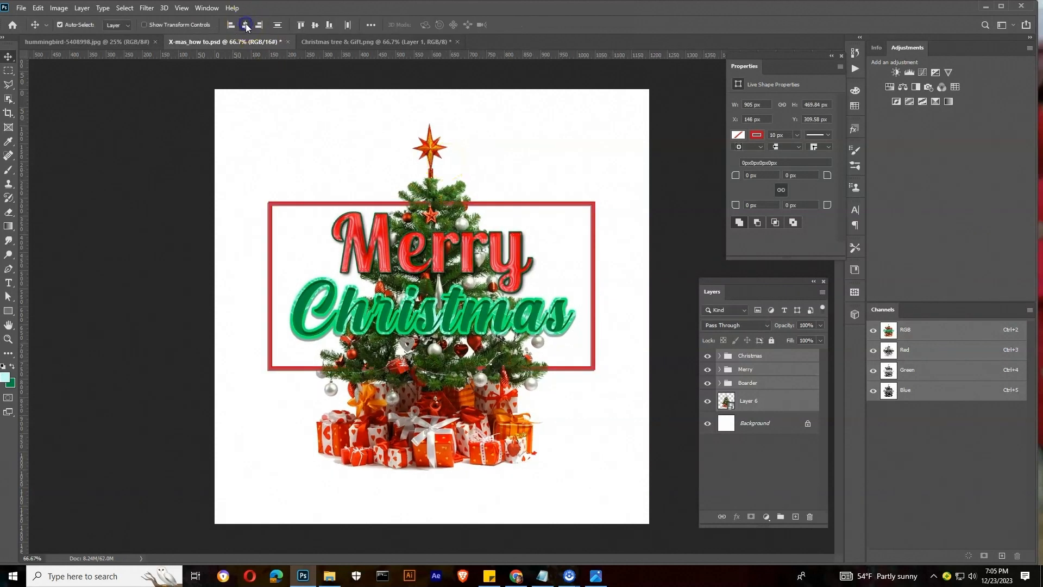
Center the tree, frame and lettering on the canvas, then nudge them up and deselect
{"action": "left_click", "coordinate": [315, 25]}
{"action": "key", "text": "shift+Up"}
{"action": "key", "text": "shift+Up"}
{"action": "left_click", "coordinate": [774, 453]}
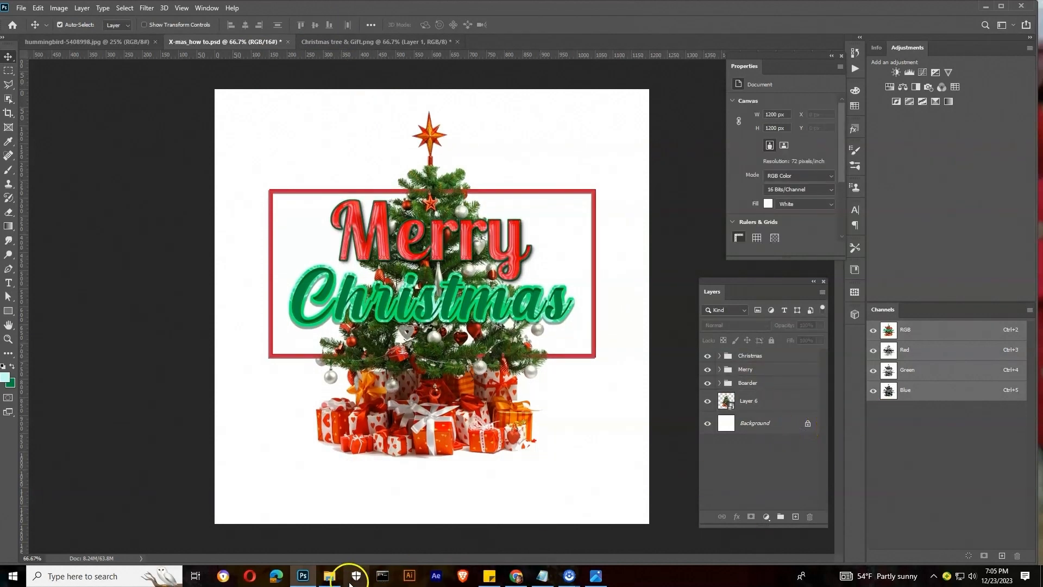
{"action": "left_click", "coordinate": [329, 576]}
{"action": "left_click_drag", "start_coordinate": [705, 205], "coordinate": [320, 165]}
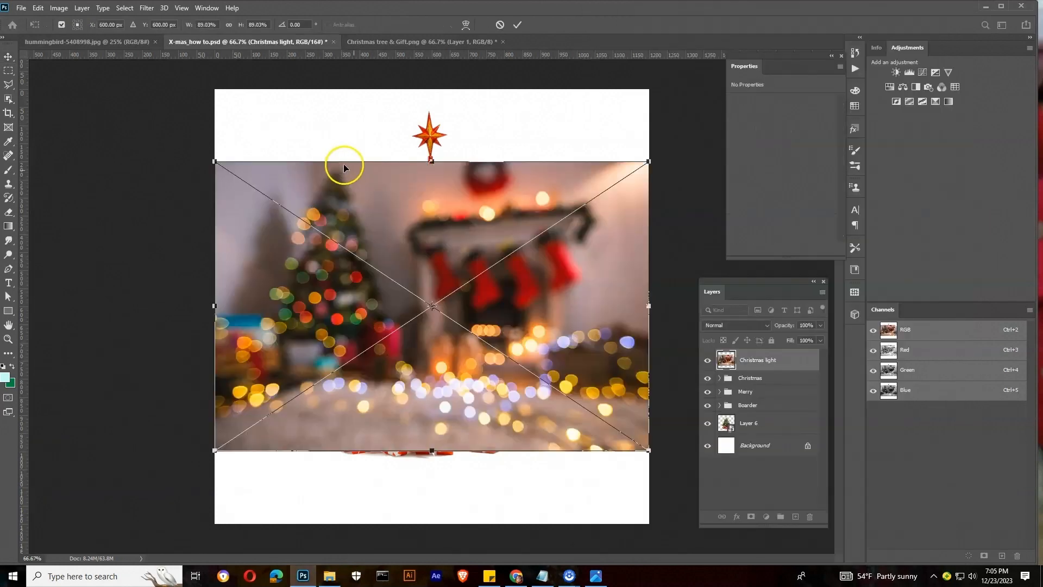
{"action": "key", "text": "Return"}
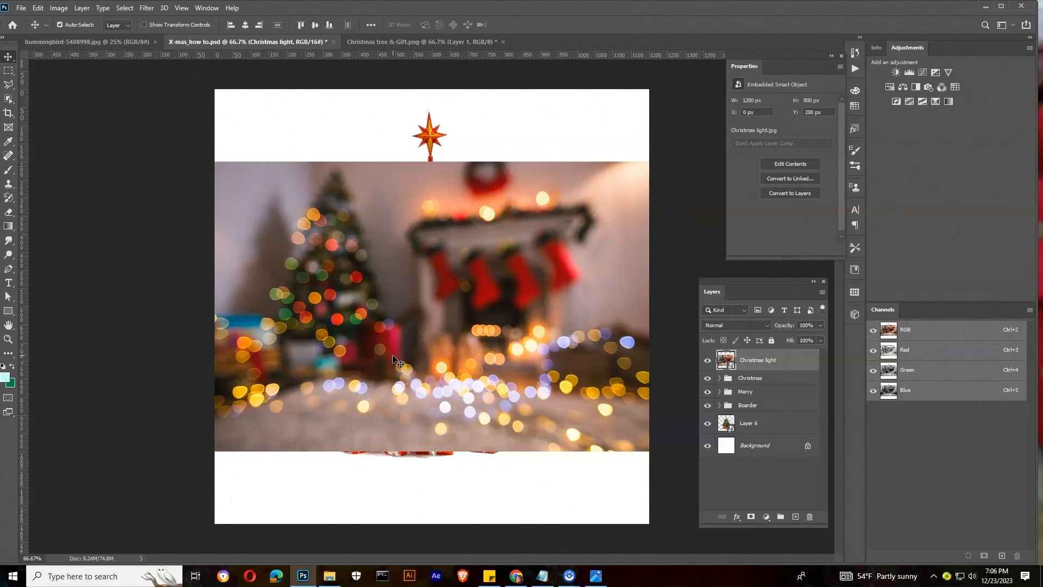
{"action": "left_click", "coordinate": [811, 516]}
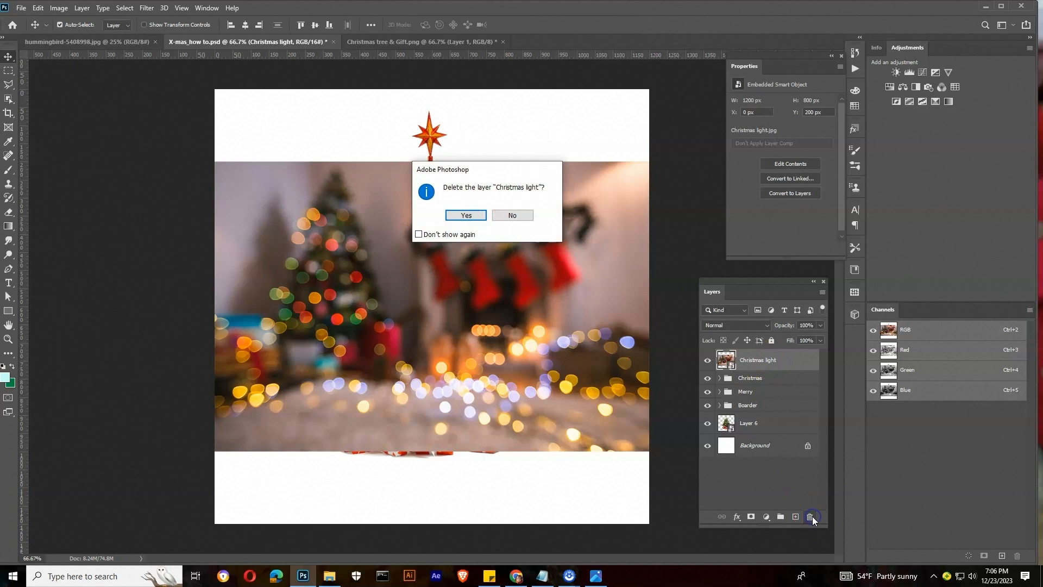
{"action": "left_click", "coordinate": [476, 215]}
Open the Christmas light image as its own document and convert its background layer to a smart object
{"action": "left_click", "coordinate": [328, 575]}
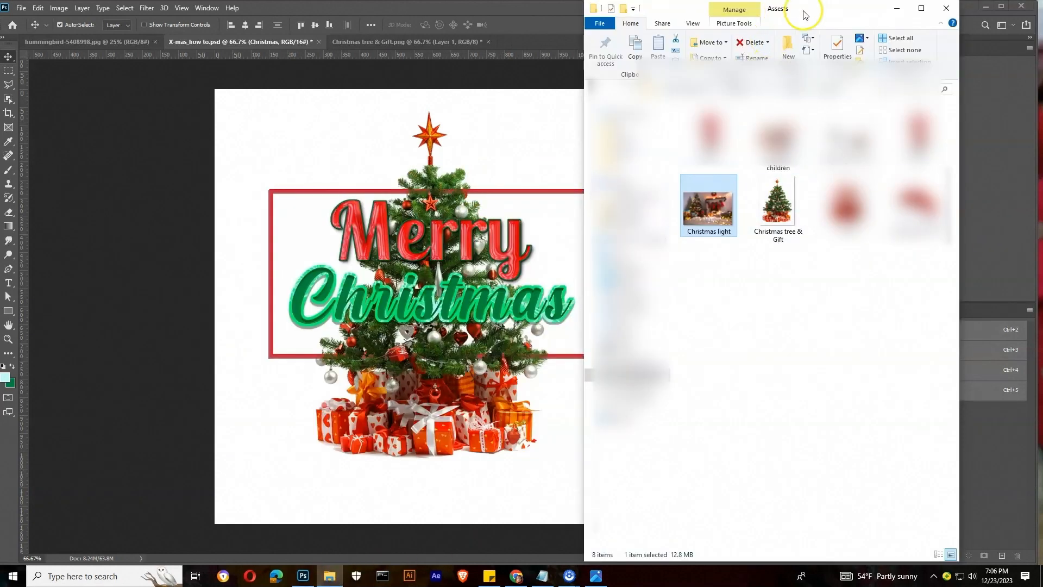
{"action": "left_click_drag", "start_coordinate": [801, 12], "coordinate": [962, 40]}
{"action": "left_click", "coordinate": [544, 45]}
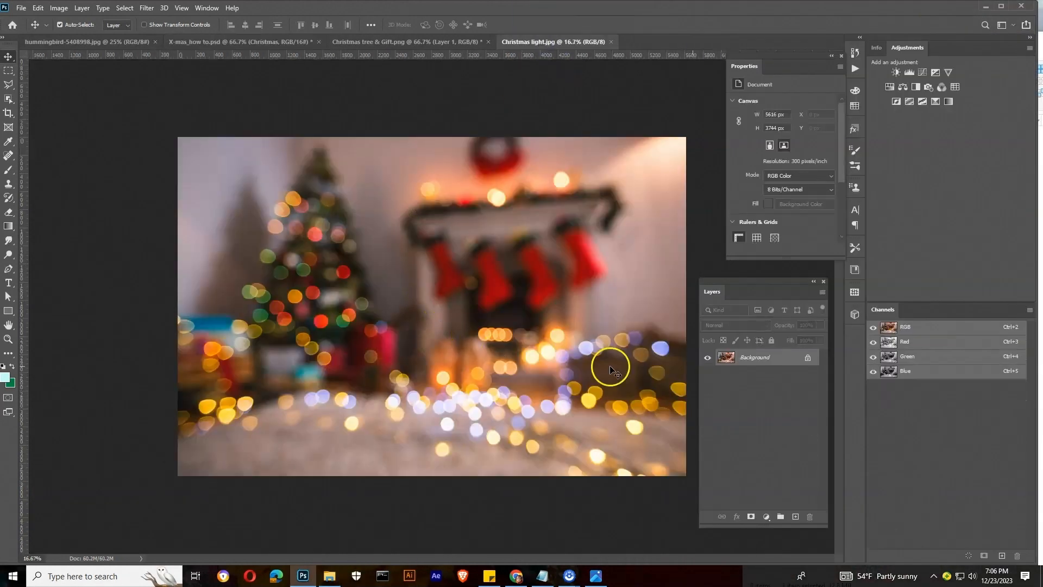
{"action": "right_click", "coordinate": [762, 359]}
{"action": "left_click", "coordinate": [819, 255]}
Copy the Christmas light photo into X-mas_how to.psd and move its layer beneath the tree layer
{"action": "left_click_drag", "start_coordinate": [384, 320], "coordinate": [424, 278]}
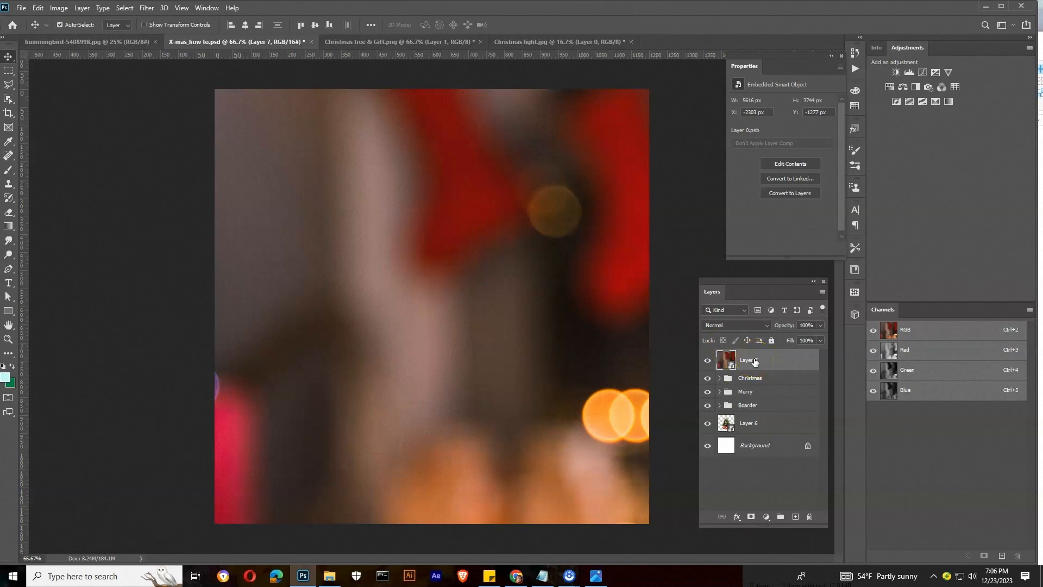
{"action": "left_click_drag", "start_coordinate": [753, 364], "coordinate": [754, 433]}
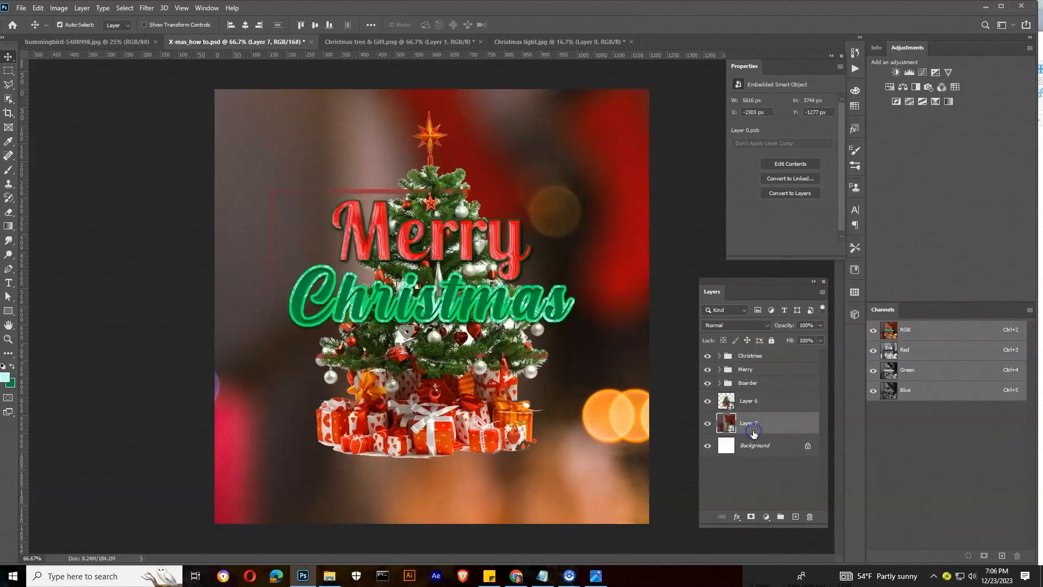
Scale the Christmas light photo down to about 2154 by 1436 px
{"action": "key", "text": "z"}
{"action": "left_click", "coordinate": [484, 246], "text": "alt"}
{"action": "left_click", "coordinate": [484, 247], "text": "alt"}
{"action": "left_click", "coordinate": [483, 246], "text": "alt"}
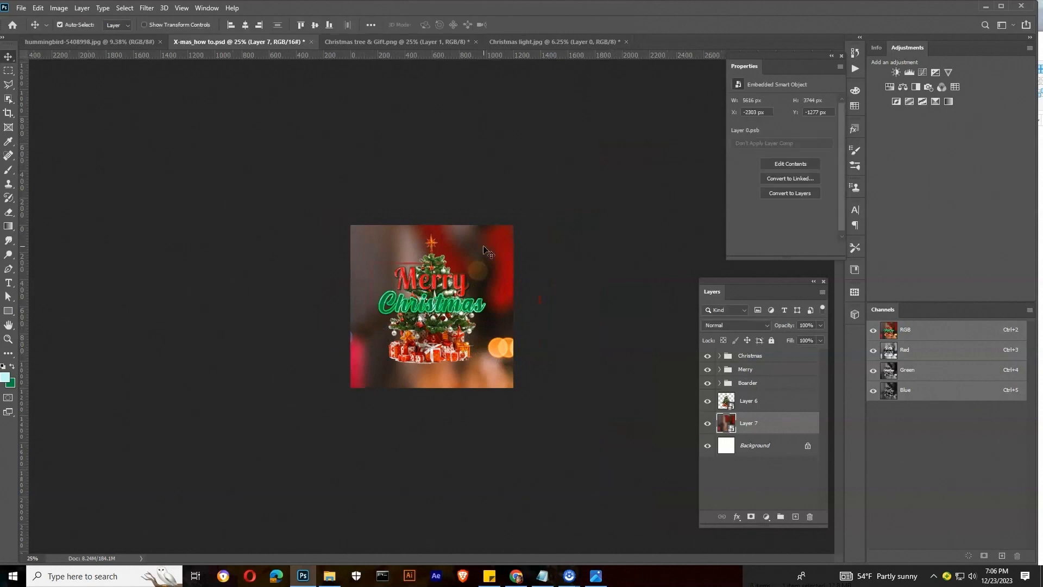
{"action": "left_click", "coordinate": [483, 246], "text": "alt"}
{"action": "left_click", "coordinate": [484, 247], "text": "alt"}
{"action": "left_click", "coordinate": [483, 246], "text": "alt"}
{"action": "left_click", "coordinate": [483, 247], "text": "alt"}
{"action": "left_click", "coordinate": [484, 247], "text": "alt"}
{"action": "left_click", "coordinate": [484, 246], "text": "alt"}
{"action": "key", "text": "ctrl+t"}
{"action": "mouse_move", "coordinate": [437, 301]}
{"action": "left_mouse_down"}
{"action": "mouse_move", "coordinate": [466, 280]}
{"action": "mouse_move", "coordinate": [436, 304]}
{"action": "left_mouse_up"}
{"action": "key", "text": "Return"}
{"action": "left_click", "coordinate": [437, 304]}
{"action": "left_click", "coordinate": [436, 304]}
{"action": "left_click", "coordinate": [437, 303]}
{"action": "key", "text": "v"}
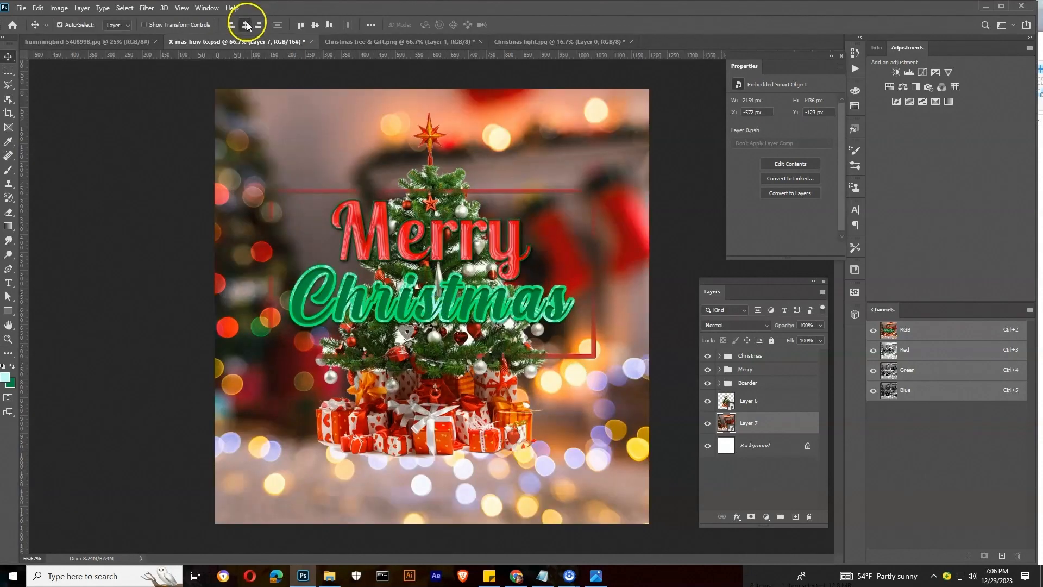
Center the Christmas light photo on the canvas and scale it down to about 1814 by 1210 px
{"action": "left_click", "coordinate": [246, 25]}
{"action": "left_click", "coordinate": [315, 24]}
{"action": "key", "text": "ctrl+t"}
{"action": "key", "text": "Return"}
{"action": "key", "text": "z"}
{"action": "left_click", "coordinate": [470, 241], "text": "alt"}
{"action": "left_click", "coordinate": [470, 241], "text": "alt"}
{"action": "key", "text": "ctrl+t"}
{"action": "left_click_drag", "start_coordinate": [575, 210], "coordinate": [558, 224]}
{"action": "key", "text": "Return"}
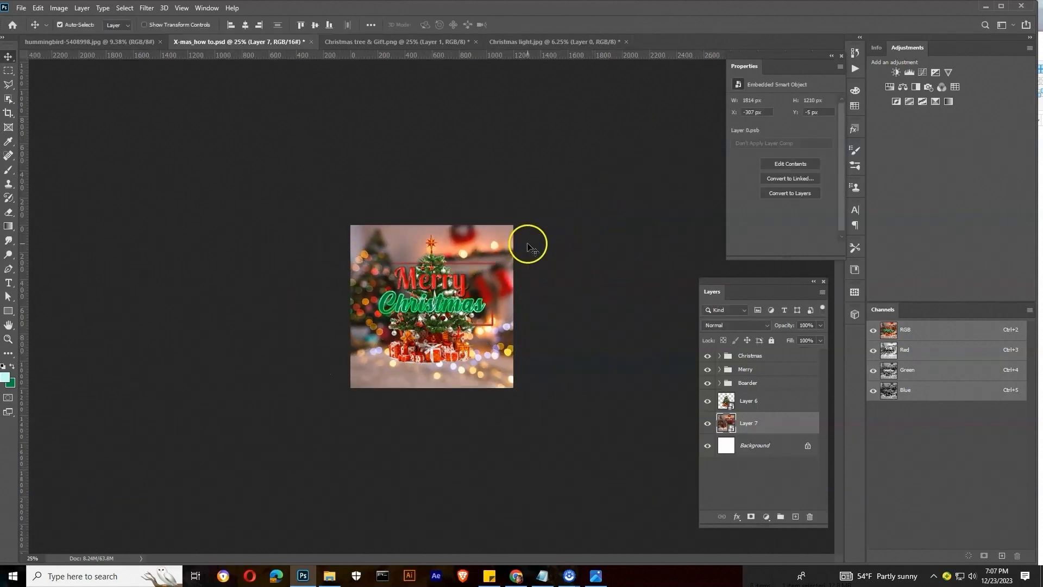
Preview blend modes on the background photo, keep Normal, and lower the layer's opacity to fade it
{"action": "left_click", "coordinate": [737, 324]}
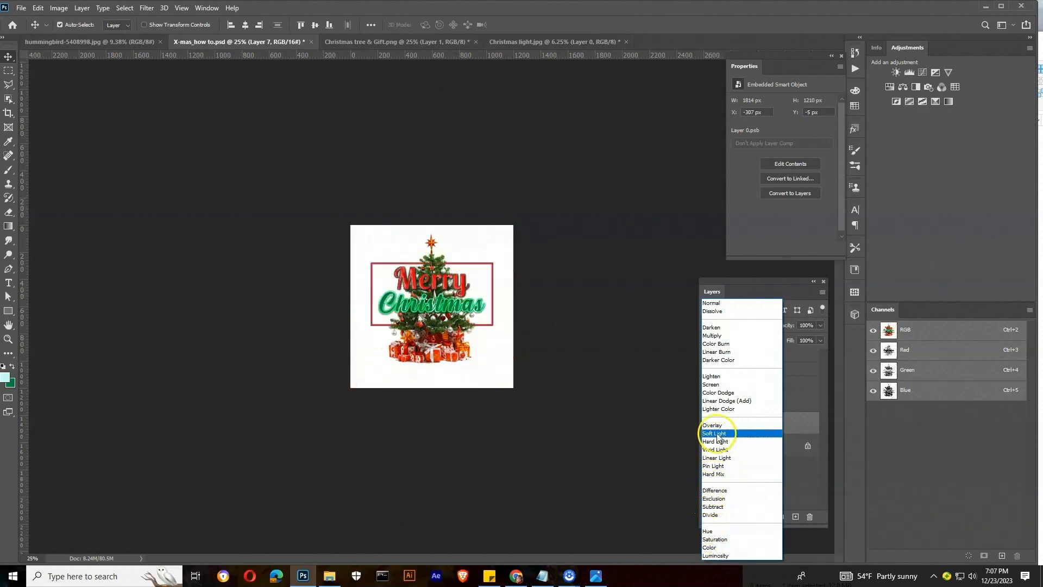
{"action": "left_click", "coordinate": [712, 302]}
{"action": "left_click_drag", "start_coordinate": [820, 337], "coordinate": [792, 339]}
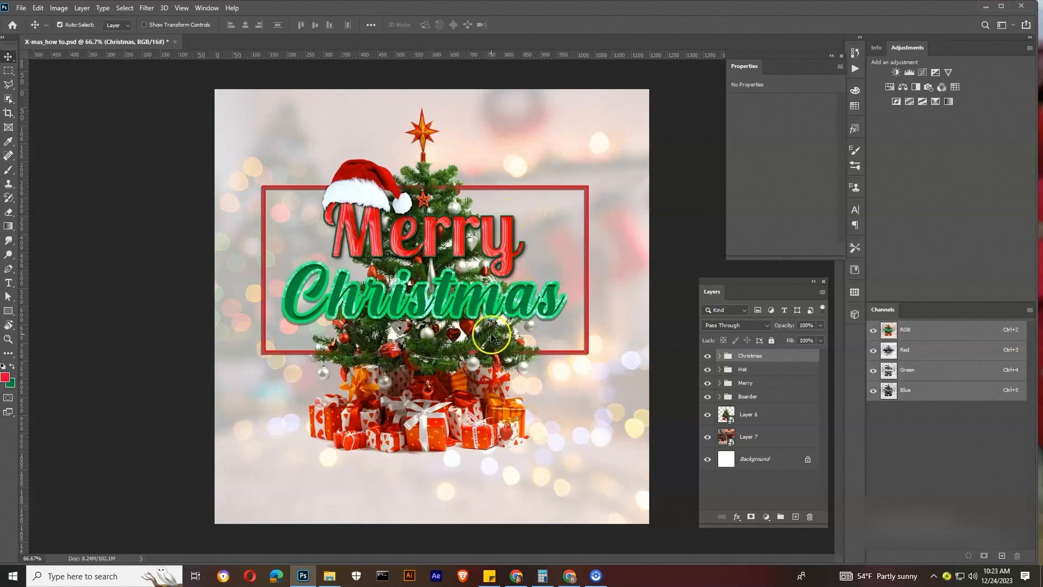
Draw a red rounded rectangle about 341 by 57 px with a 4 px radius along the frame's upper-right edge
{"action": "key", "text": "z"}
{"action": "left_click", "coordinate": [490, 297]}
{"action": "left_click", "coordinate": [501, 192]}
{"action": "left_click_drag", "start_coordinate": [403, 194], "coordinate": [399, 373]}
{"action": "right_click", "coordinate": [9, 311]}
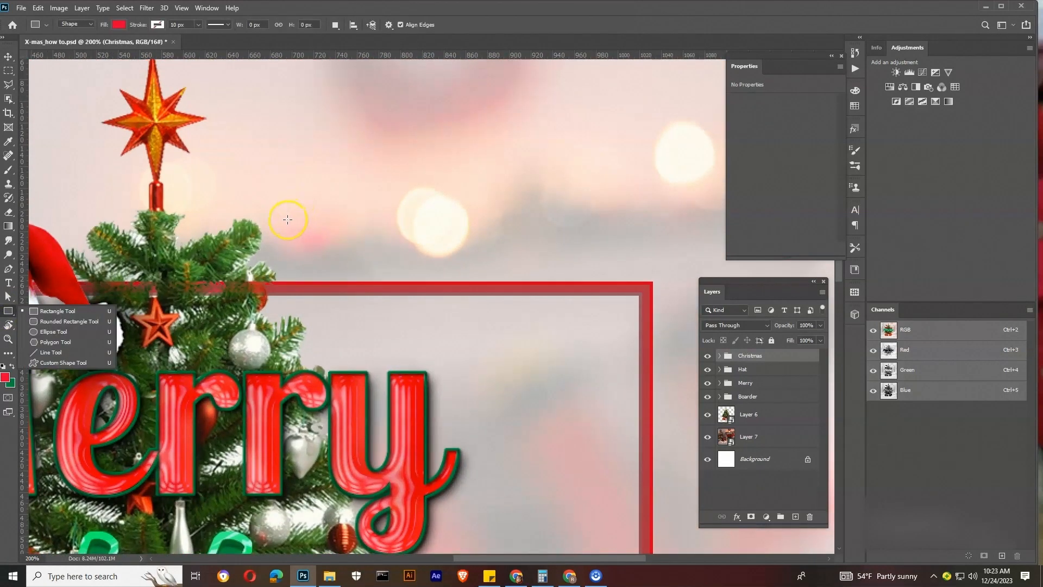
{"action": "left_click", "coordinate": [69, 321]}
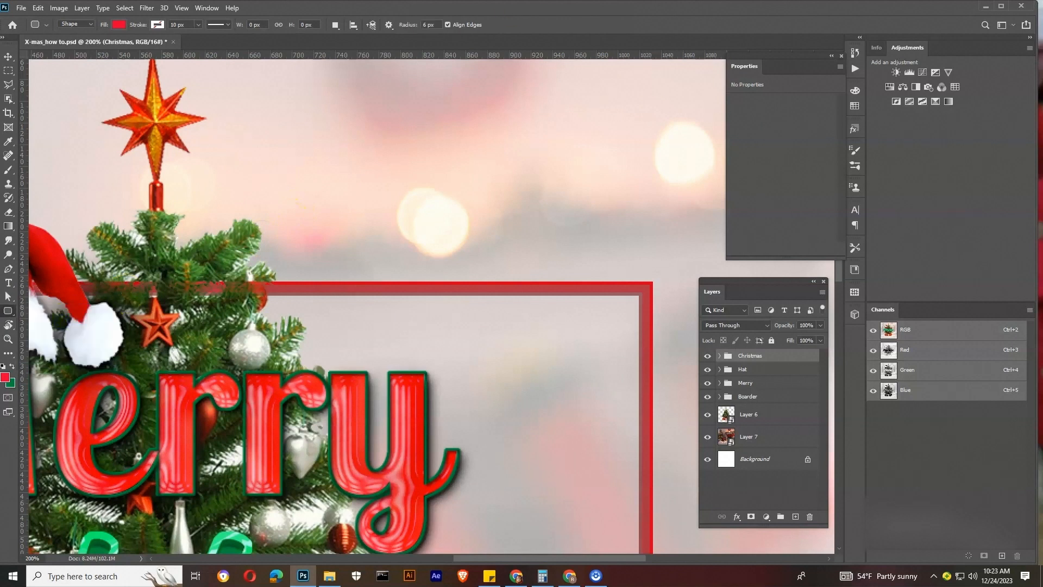
{"action": "left_click", "coordinate": [424, 23]}
{"action": "type", "text": "4"}
{"action": "left_click_drag", "start_coordinate": [292, 224], "coordinate": [650, 280]}
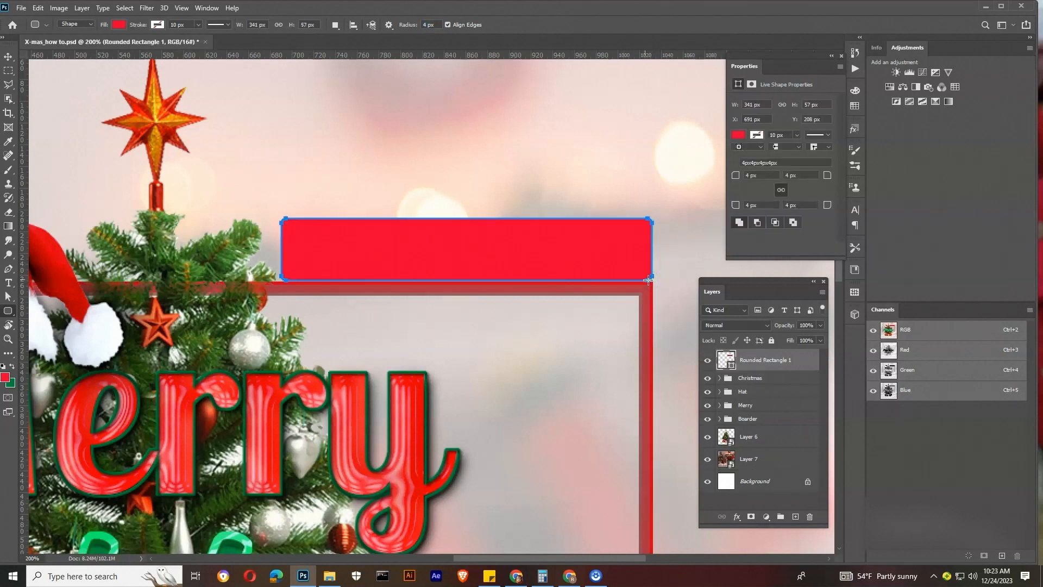
Move the rounded rectangle's layer beneath the Boarder group and nudge the shape to X 692 px, Y 210 px
{"action": "left_click", "coordinate": [8, 57]}
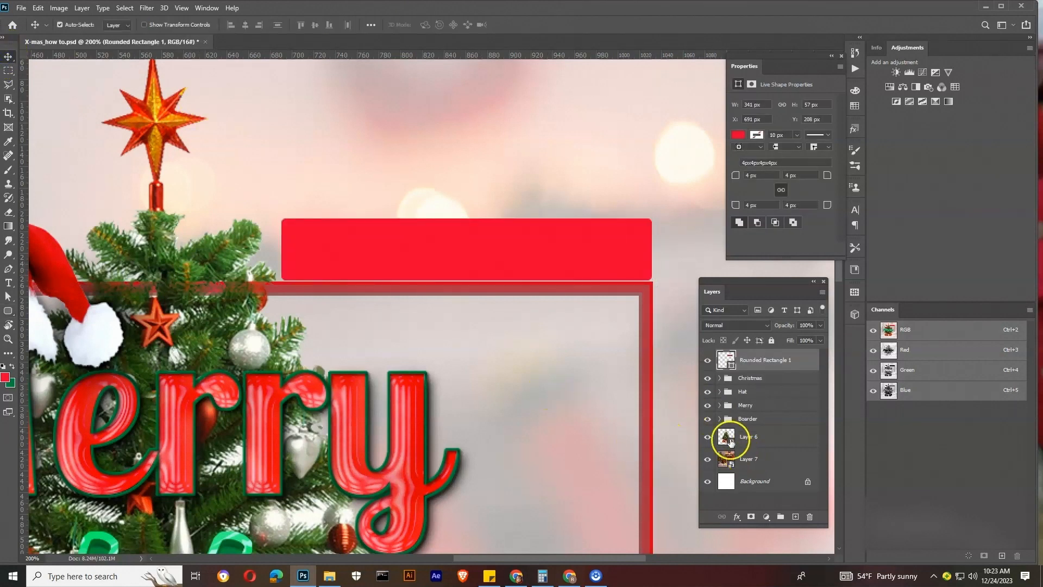
{"action": "left_click", "coordinate": [748, 418]}
{"action": "left_click", "coordinate": [708, 419]}
{"action": "left_click", "coordinate": [707, 419]}
{"action": "left_click_drag", "start_coordinate": [745, 362], "coordinate": [753, 421]}
{"action": "key", "text": "ctrl+z"}
{"action": "left_click_drag", "start_coordinate": [753, 360], "coordinate": [751, 423]}
{"action": "key", "text": "Down"}
{"action": "key", "text": "Down"}
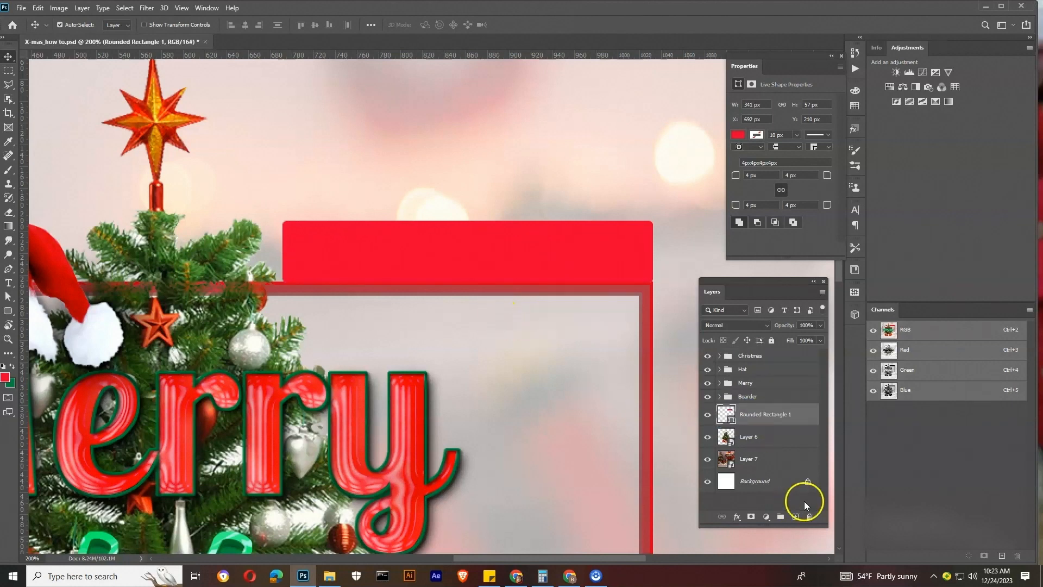
Add an empty layer beneath the rounded rectangle and set up a 20 px brush with black (#000000)
{"action": "left_click", "coordinate": [796, 516]}
{"action": "left_click_drag", "start_coordinate": [761, 419], "coordinate": [754, 440]}
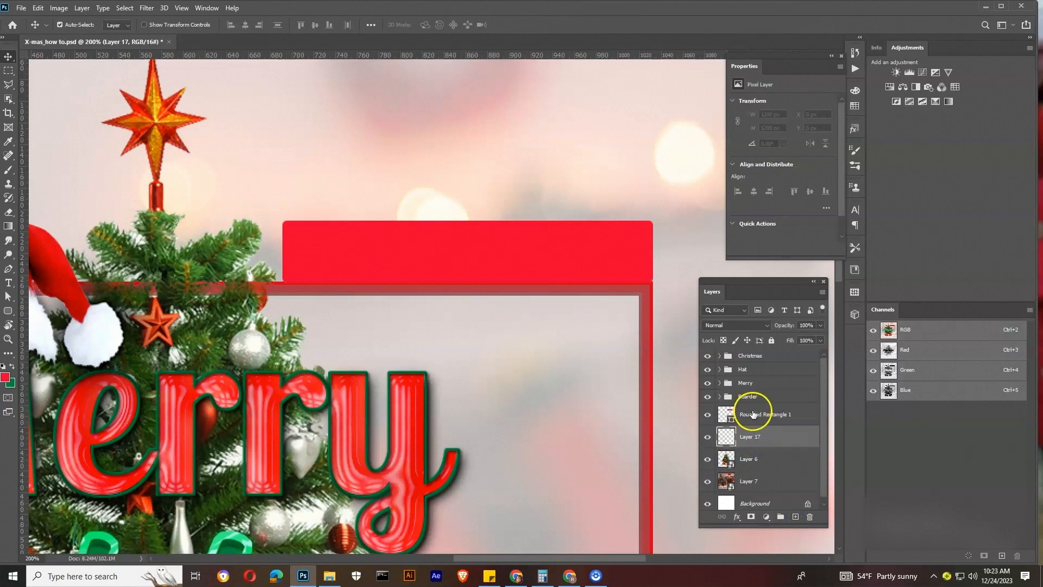
{"action": "key", "text": "b"}
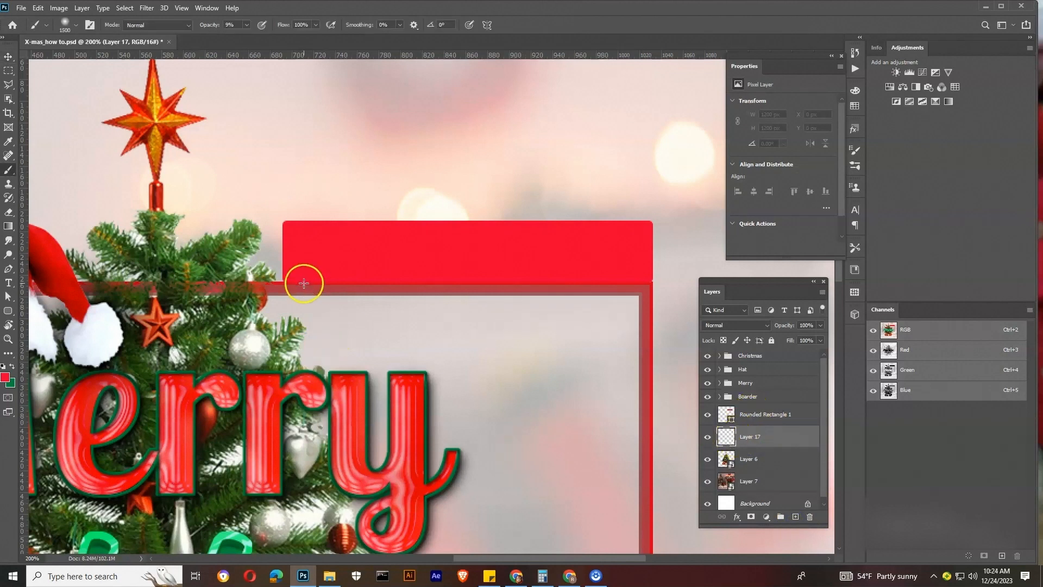
{"action": "key", "text": "bracketleft"}
{"action": "key", "text": "bracketleft"}
{"action": "key", "text": "bracketleft"}
{"action": "key", "text": "bracketleft"}
{"action": "key", "text": "bracketleft"}
{"action": "key", "text": "bracketleft"}
{"action": "key", "text": "bracketleft"}
{"action": "key", "text": "bracketleft"}
{"action": "key", "text": "bracketleft"}
{"action": "left_click", "coordinate": [5, 380]}
{"action": "left_click", "coordinate": [869, 443]}
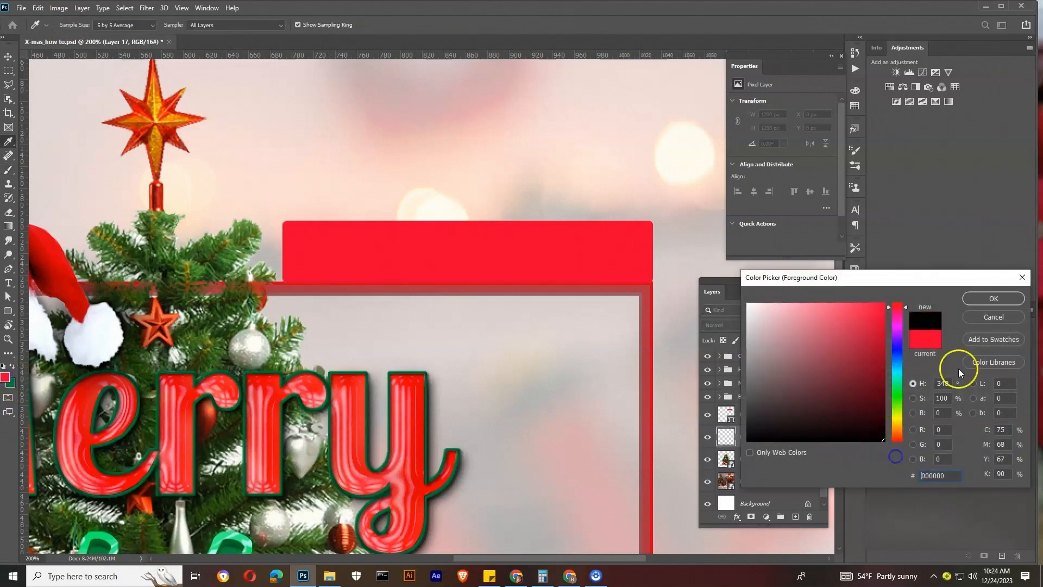
{"action": "left_click", "coordinate": [927, 296]}
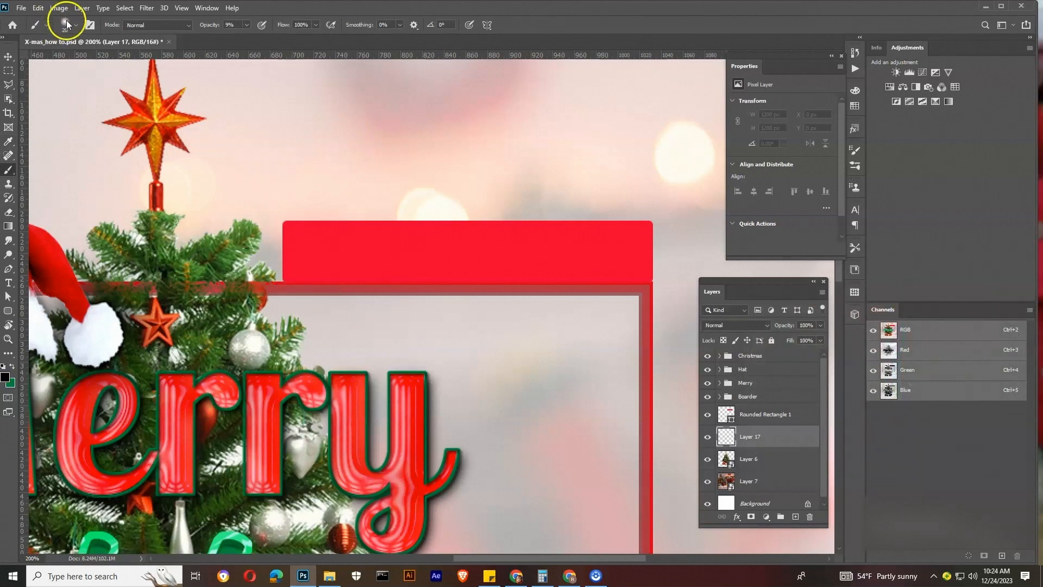
Paint a straight black line at 100% opacity along the rounded rectangle's lower edge and move its layer above the rectangle
{"action": "left_click", "coordinate": [291, 279]}
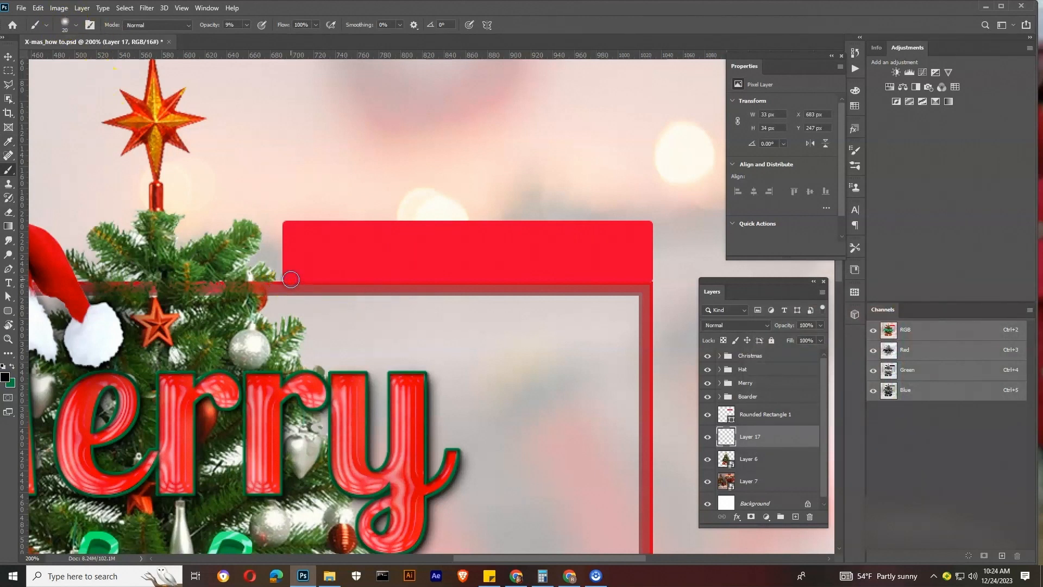
{"action": "left_click_drag", "start_coordinate": [403, 279], "coordinate": [430, 279]}
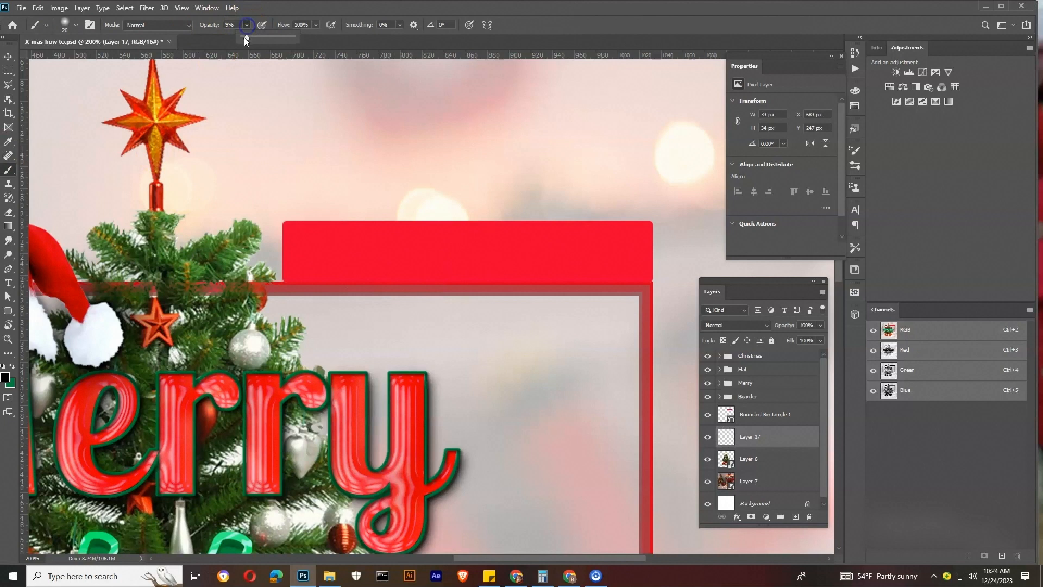
{"action": "left_click", "coordinate": [292, 279]}
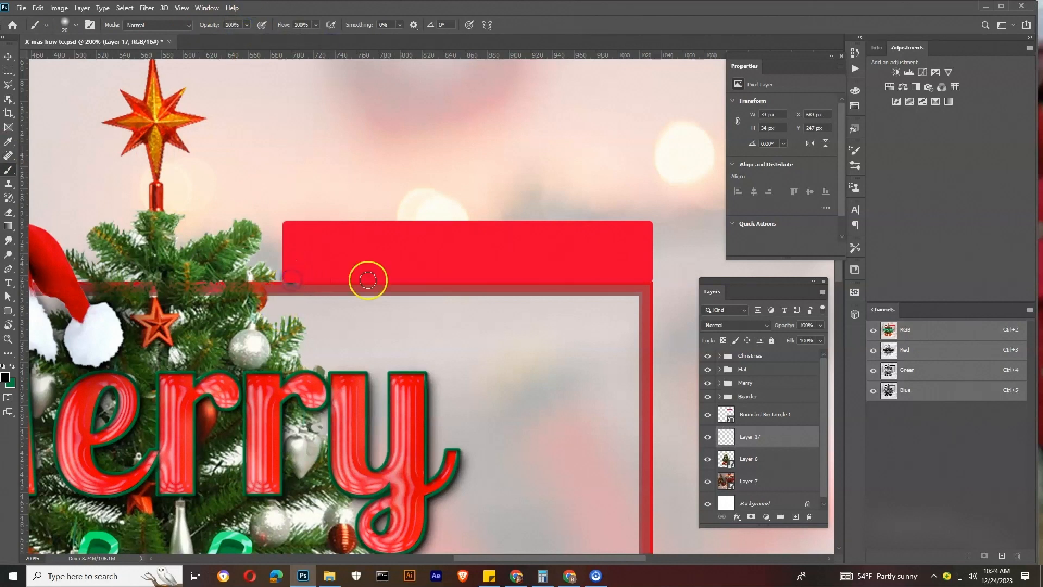
{"action": "left_click", "coordinate": [645, 280], "text": "shift"}
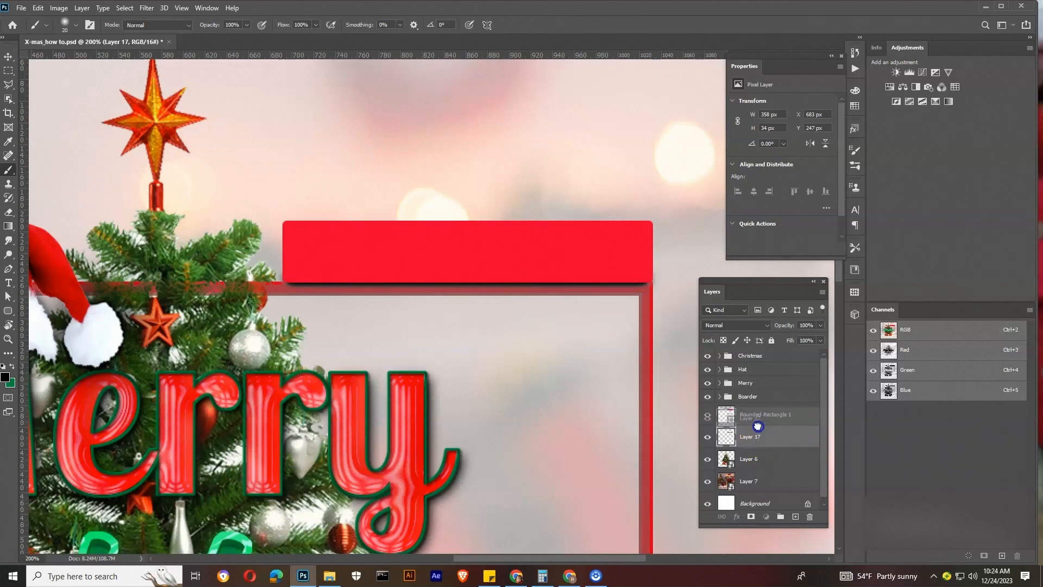
{"action": "left_click_drag", "start_coordinate": [765, 441], "coordinate": [760, 409]}
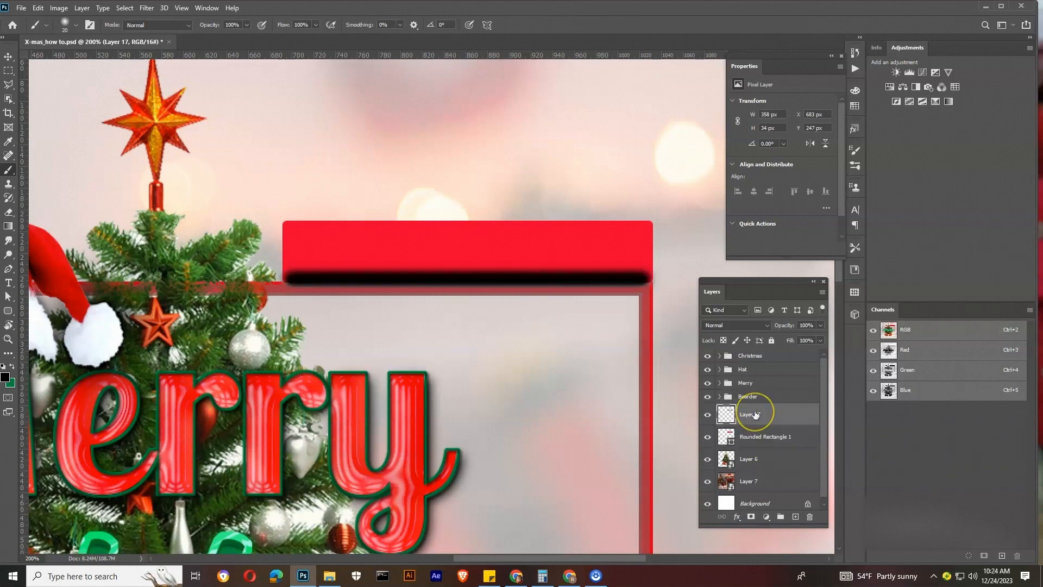
Soften the black line with a Gaussian Blur of about 8.8 px radius
{"action": "left_click", "coordinate": [145, 8]}
{"action": "mouse_move", "coordinate": [250, 123]}
{"action": "left_click", "coordinate": [289, 171]}
{"action": "left_click_drag", "start_coordinate": [795, 411], "coordinate": [805, 412]}
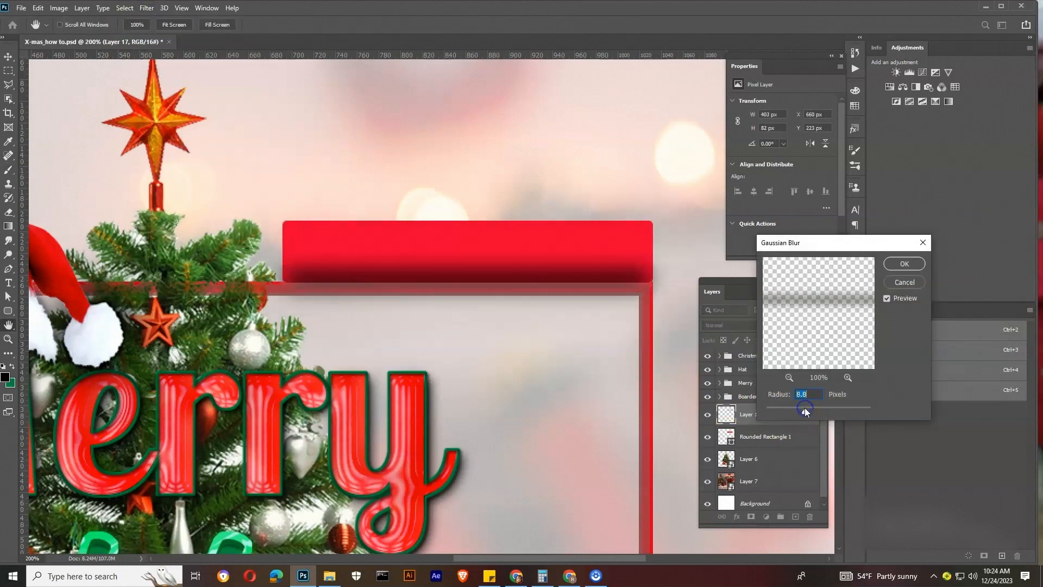
{"action": "left_click", "coordinate": [901, 263]}
Stretch the blurred black line to about 433 px wide, past both ends of the red bar, and set its layer fill to 58%
{"action": "key", "text": "ctrl+t"}
{"action": "left_click_drag", "start_coordinate": [689, 279], "coordinate": [705, 280]}
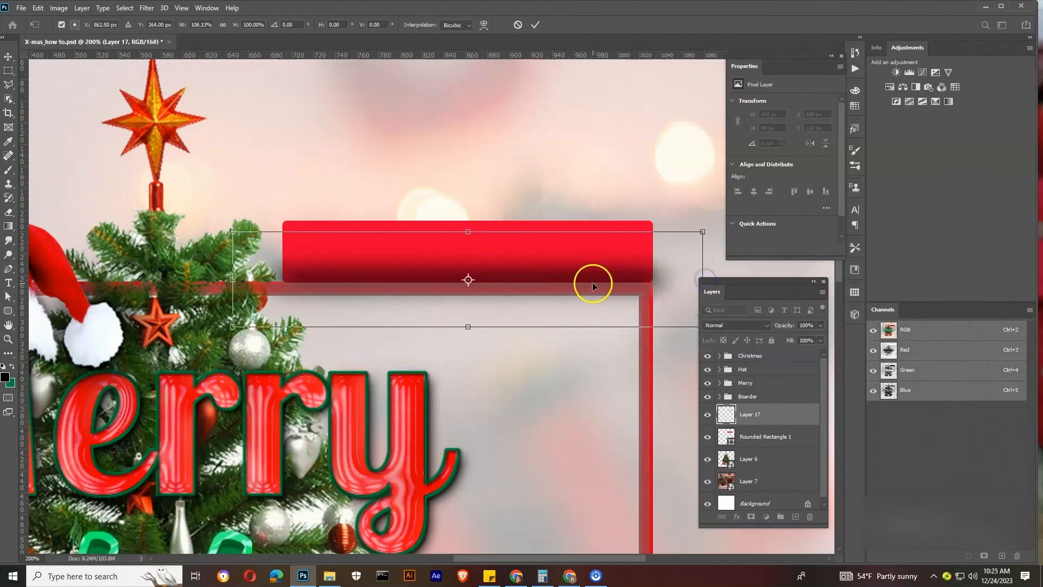
{"action": "key", "text": "Return"}
{"action": "key", "text": "b"}
{"action": "left_click", "coordinate": [820, 340]}
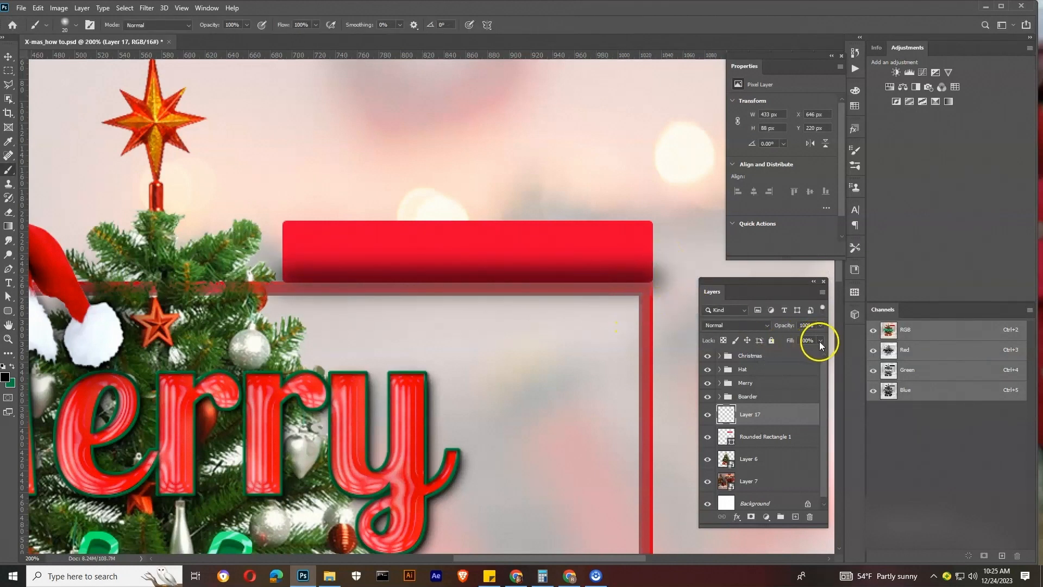
{"action": "left_click_drag", "start_coordinate": [822, 352], "coordinate": [789, 354]}
Add a layer mask to the blurred line's layer and load the rounded rectangle's outline as a selection with the mask active
{"action": "left_click", "coordinate": [732, 415]}
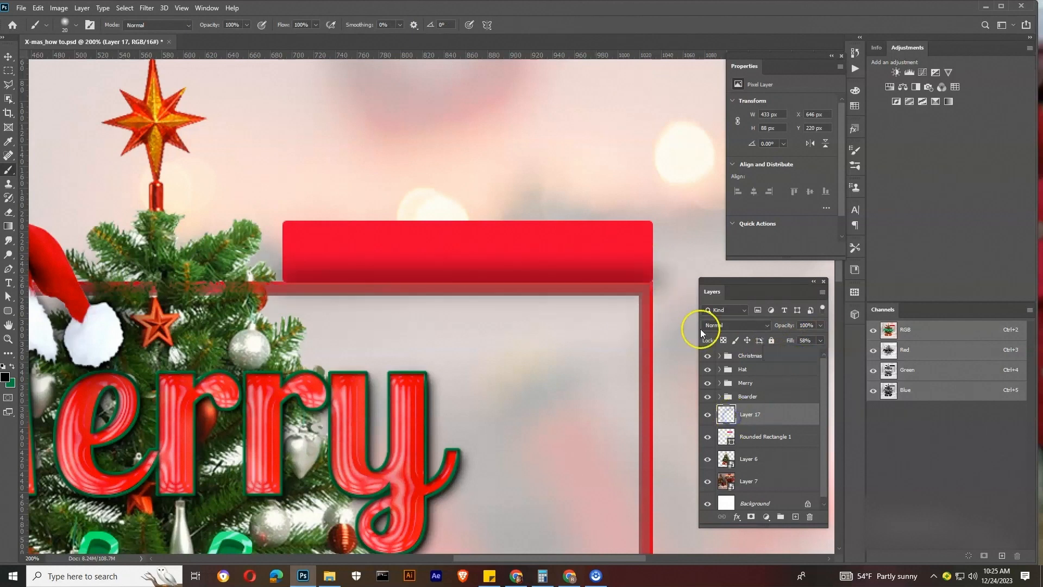
{"action": "left_click", "coordinate": [752, 516]}
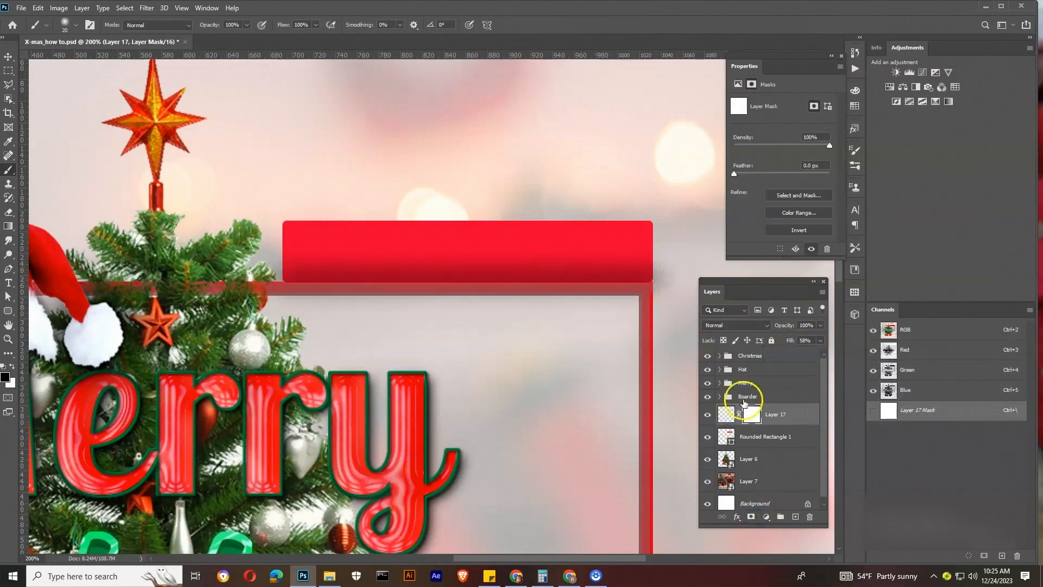
{"action": "left_click", "coordinate": [726, 436], "text": "ctrl"}
{"action": "key", "text": "ctrl+d"}
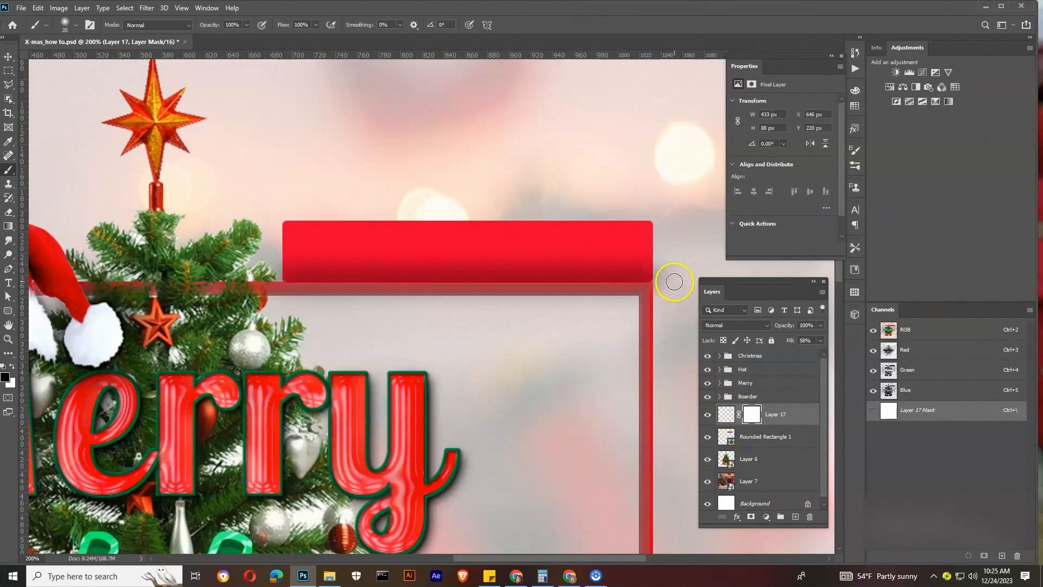
{"action": "left_click", "coordinate": [727, 436], "text": "ctrl"}
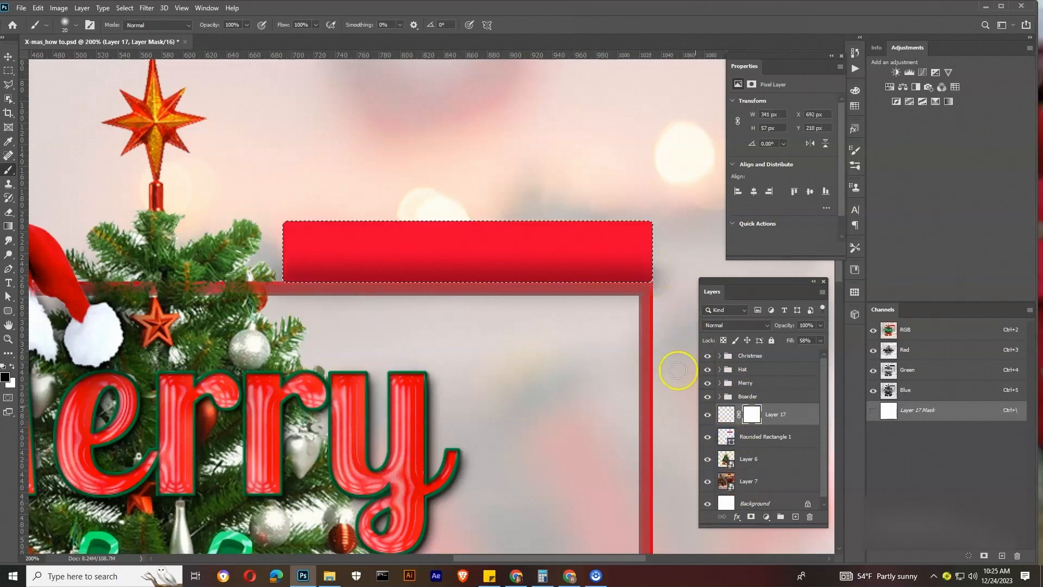
{"action": "left_click", "coordinate": [752, 414]}
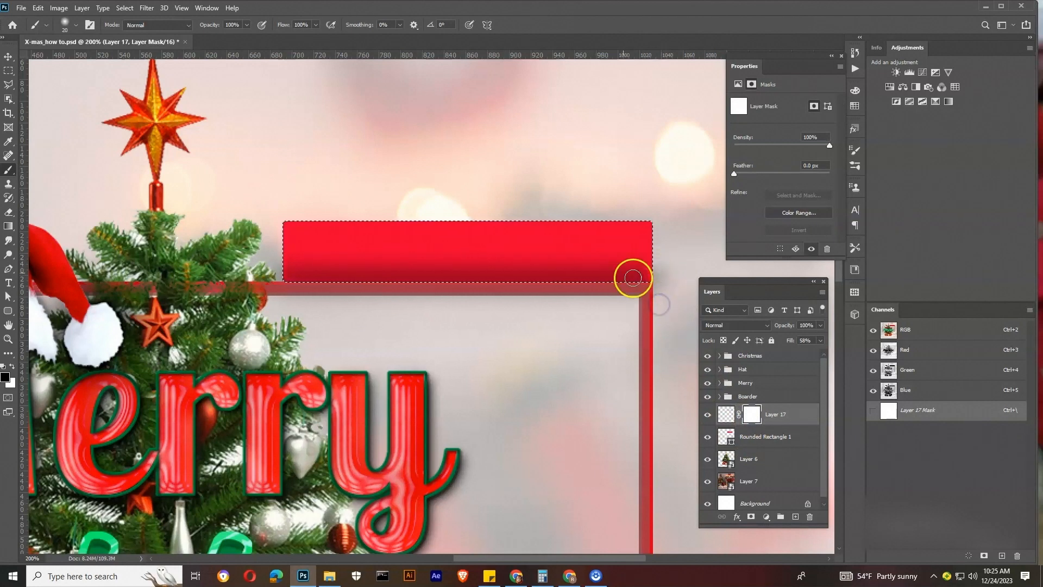
Invert the selection, paint the mask black where the blurred line spills past the bar's ends, and deselect
{"action": "left_click", "coordinate": [794, 189]}
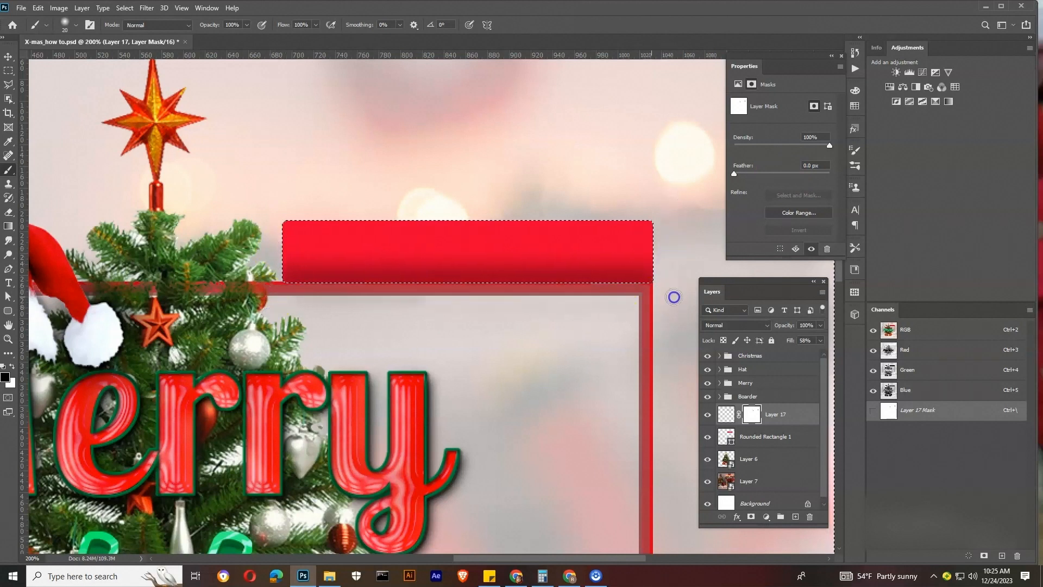
{"action": "left_click", "coordinate": [654, 281], "text": "shift"}
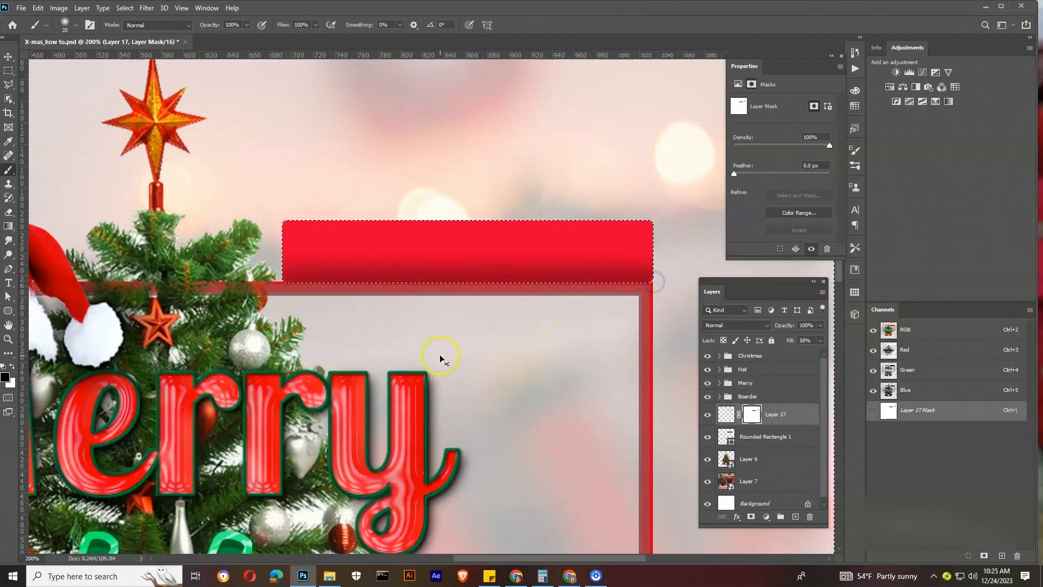
{"action": "key", "text": "z"}
{"action": "left_click", "coordinate": [561, 233], "text": "alt"}
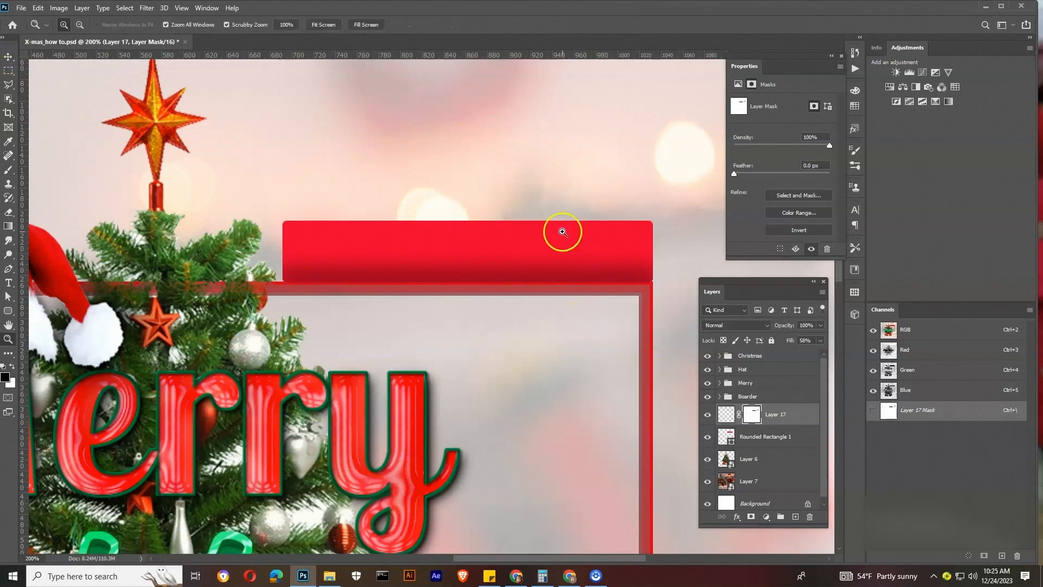
Add a layer above the rounded rectangle and write the text "wishing everyone" on the red bar
{"action": "left_click", "coordinate": [509, 216]}
{"action": "key", "text": "v"}
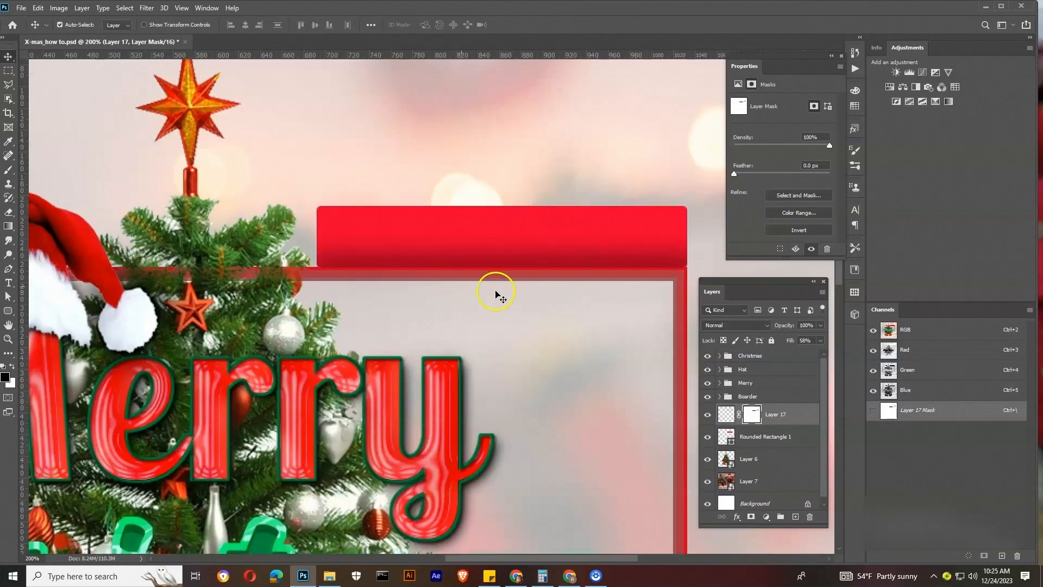
{"action": "left_click", "coordinate": [781, 436]}
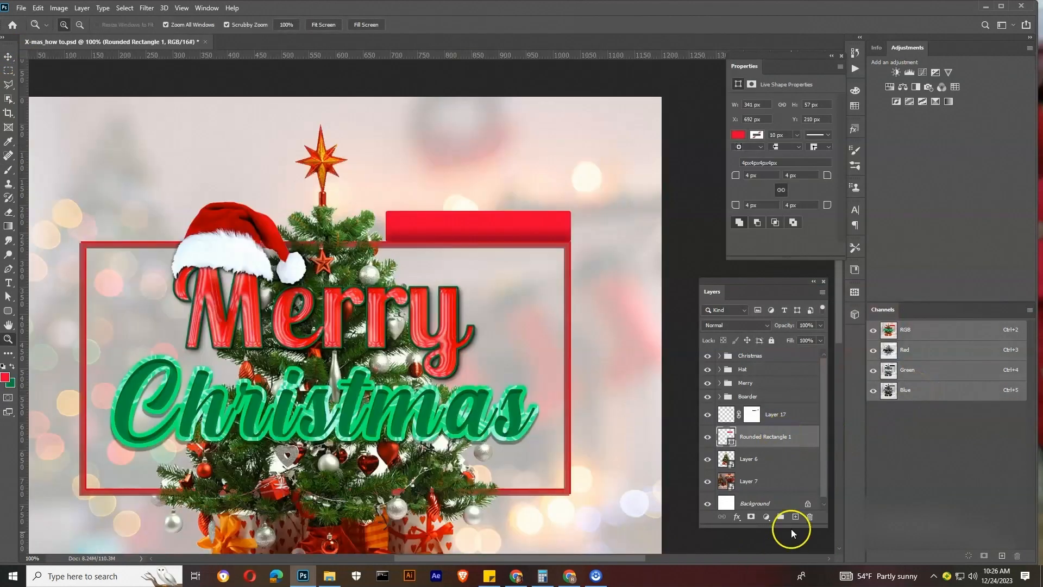
{"action": "left_click", "coordinate": [795, 517]}
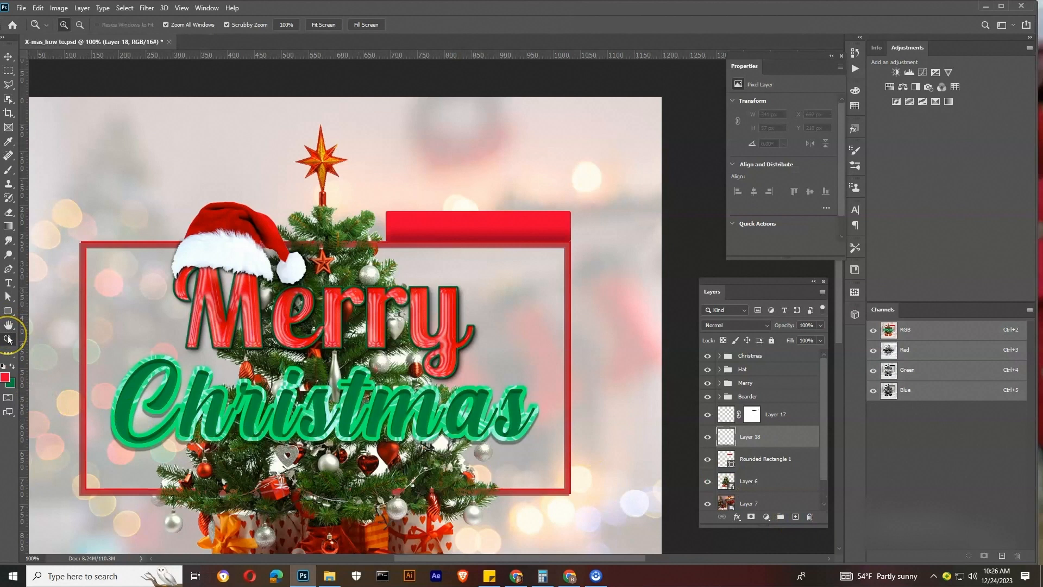
{"action": "left_click", "coordinate": [8, 283]}
{"action": "left_click", "coordinate": [398, 224]}
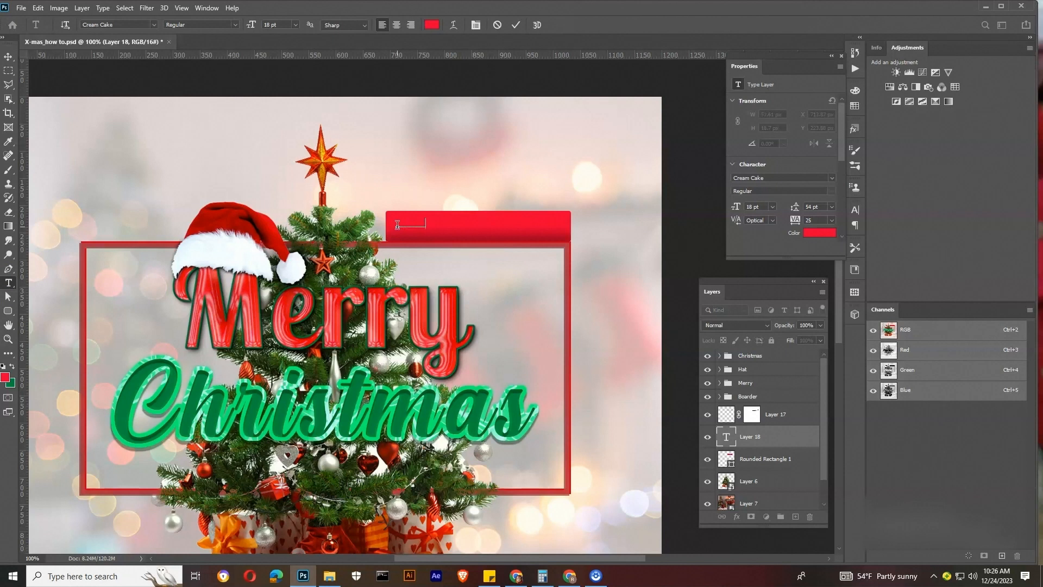
{"action": "left_click", "coordinate": [8, 56]}
Color the "wishing everyone" text light red (#fc436a) and set its font to Montserrat Bold
{"action": "left_click", "coordinate": [824, 236]}
{"action": "left_click", "coordinate": [851, 306]}
{"action": "left_click", "coordinate": [996, 303]}
{"action": "left_click", "coordinate": [772, 178]}
{"action": "type", "text": "Montserrat"}
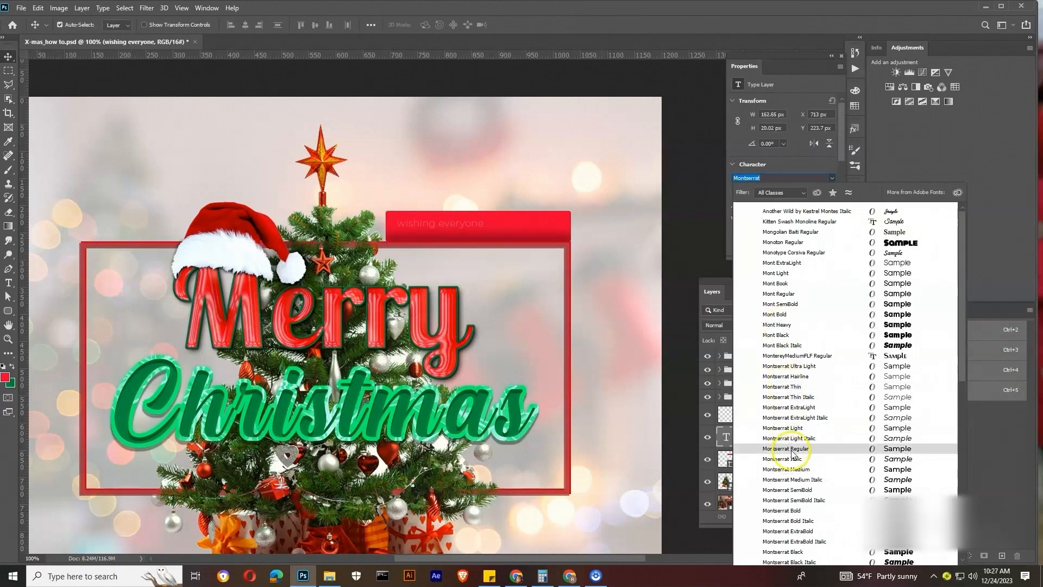
{"action": "left_click", "coordinate": [796, 511]}
Scale the "wishing everyone" text up to about 315 px wide so it spans the red bar
{"action": "key", "text": "ctrl+t"}
{"action": "left_click_drag", "start_coordinate": [491, 227], "coordinate": [571, 234]}
{"action": "key", "text": "Return"}
{"action": "scroll", "coordinate": [439, 217], "scroll_direction": "up", "scroll_amount": 1}
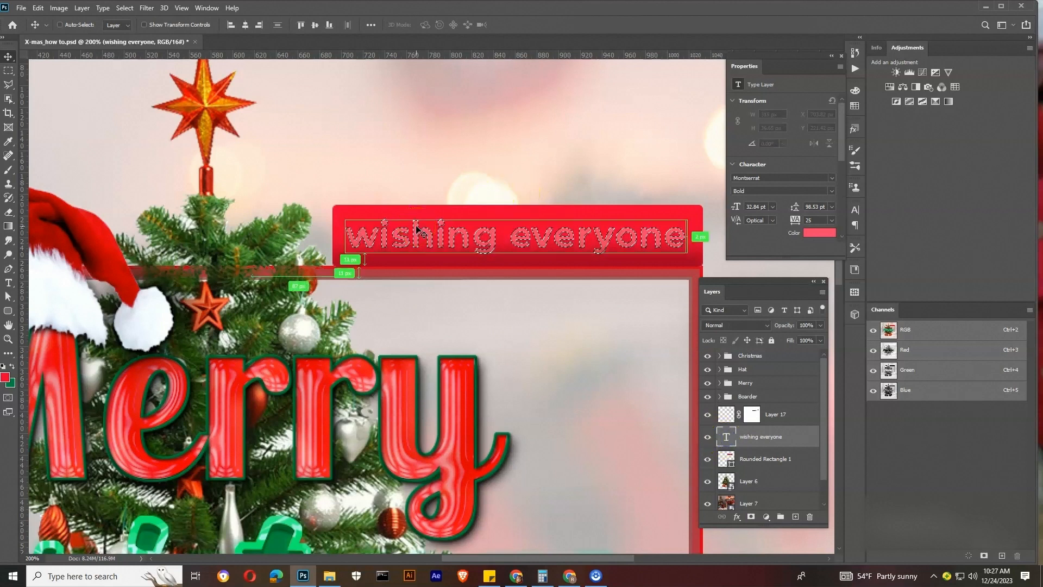
Duplicate the "wishing everyone" layer, place the duplicate beneath the original and color the duplicate pinkish red (#fb5073)
{"action": "left_click_drag", "start_coordinate": [757, 432], "coordinate": [761, 467]}
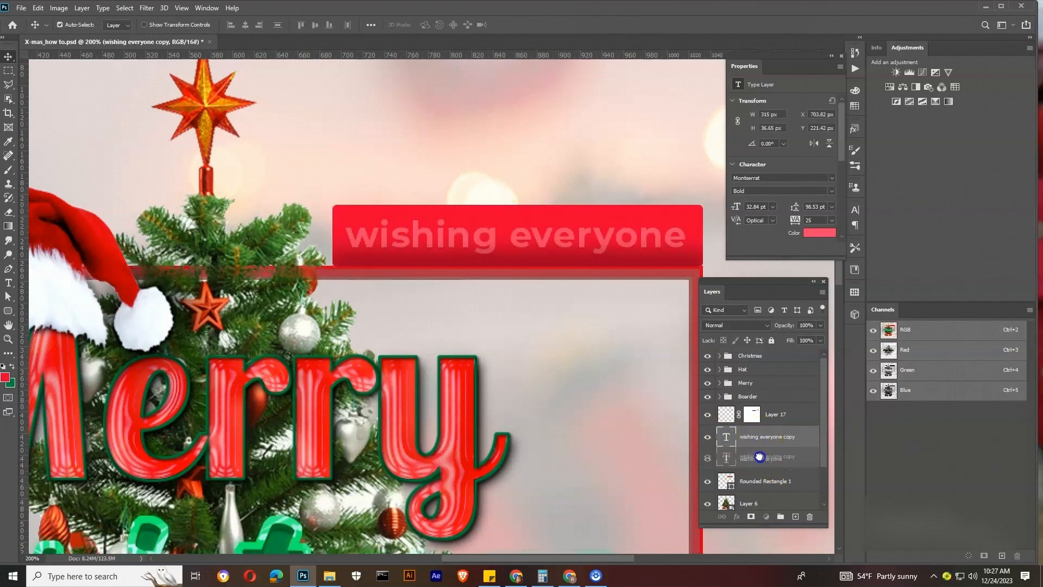
{"action": "left_click", "coordinate": [819, 233]}
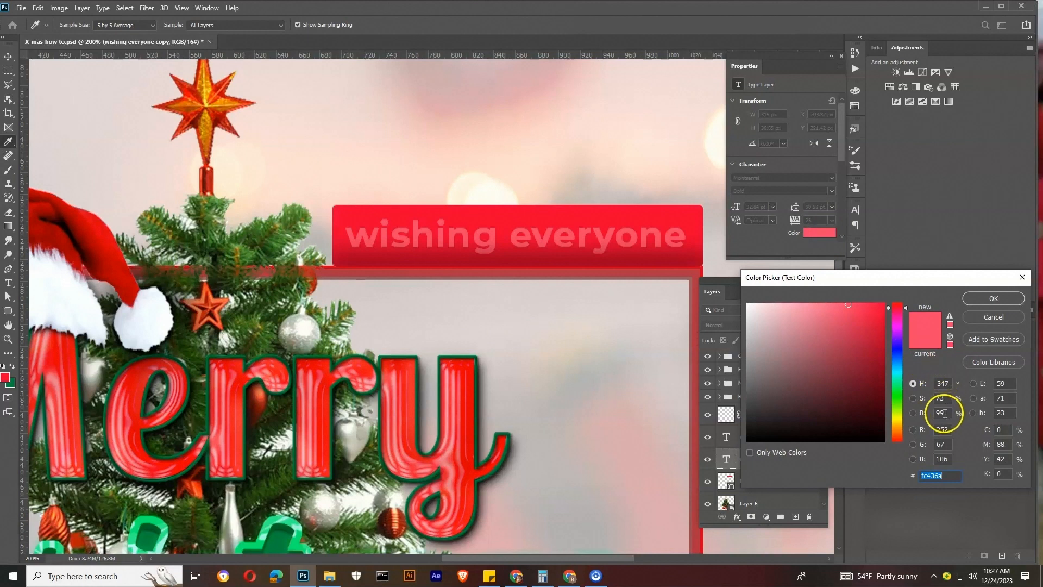
{"action": "type", "text": "eb0031"}
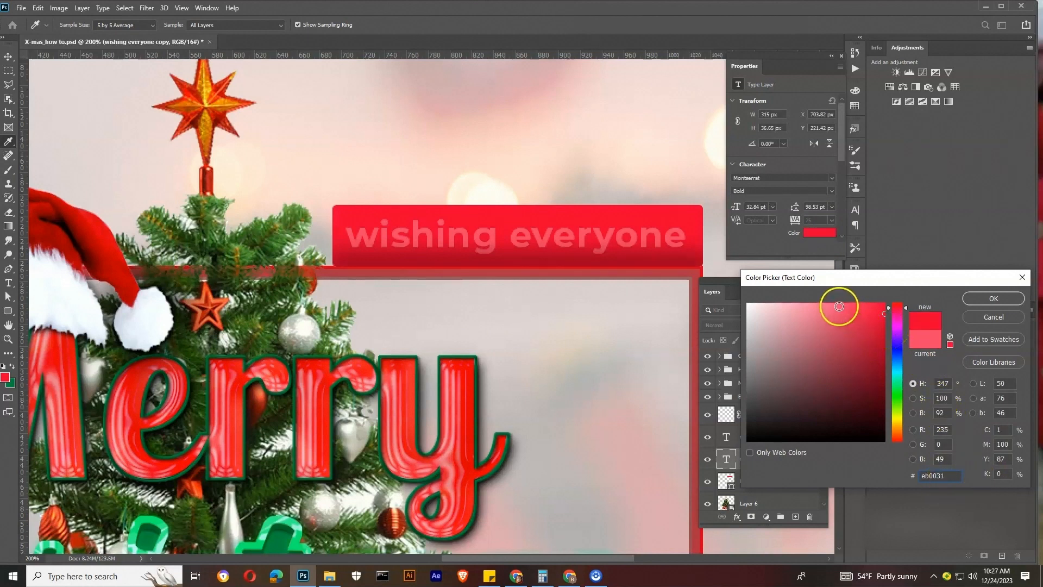
{"action": "left_click", "coordinate": [839, 307]}
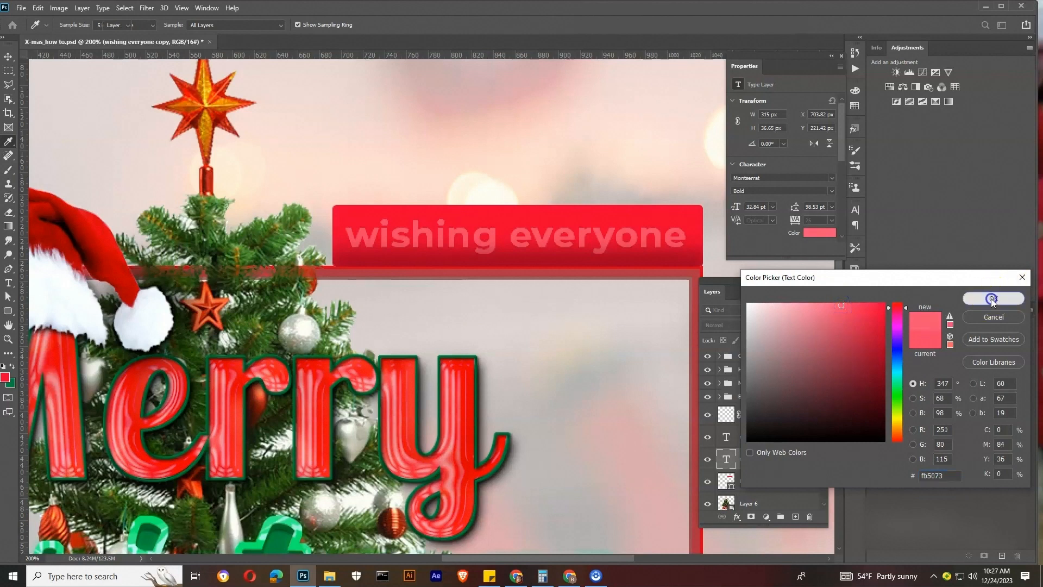
{"action": "left_click", "coordinate": [992, 300]}
Nudge the lower text copy 1 px right and down and recolor it dark red (#a40526)
{"action": "left_click", "coordinate": [821, 233]}
{"action": "left_click", "coordinate": [944, 475]}
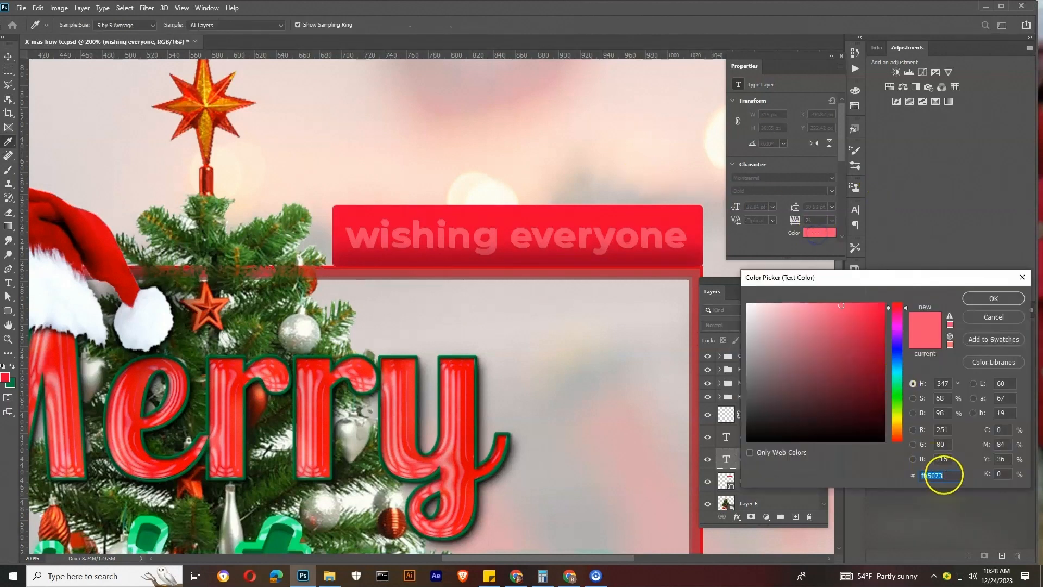
{"action": "type", "text": "eb0031"}
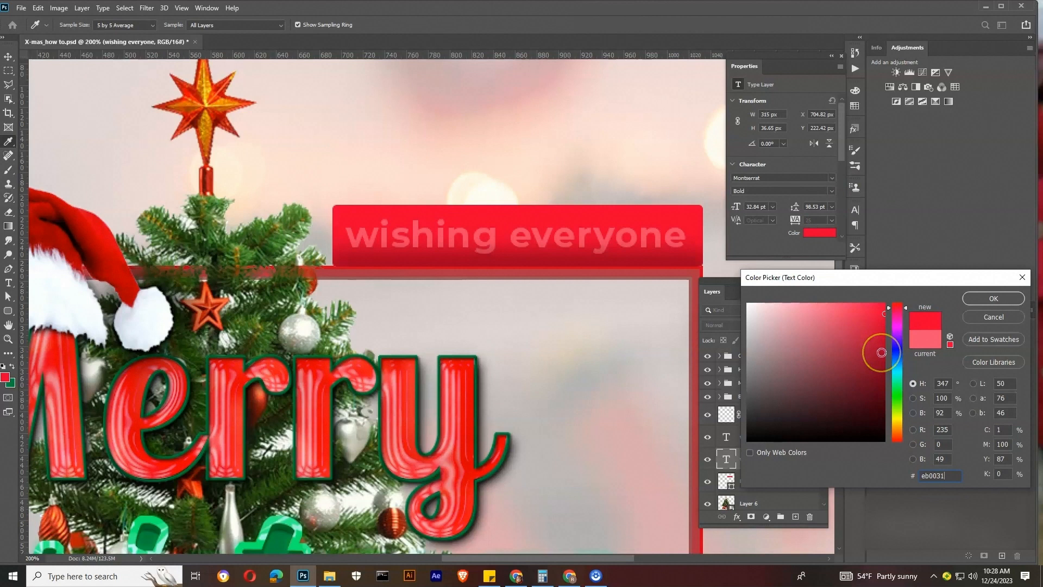
{"action": "left_click", "coordinate": [881, 352]}
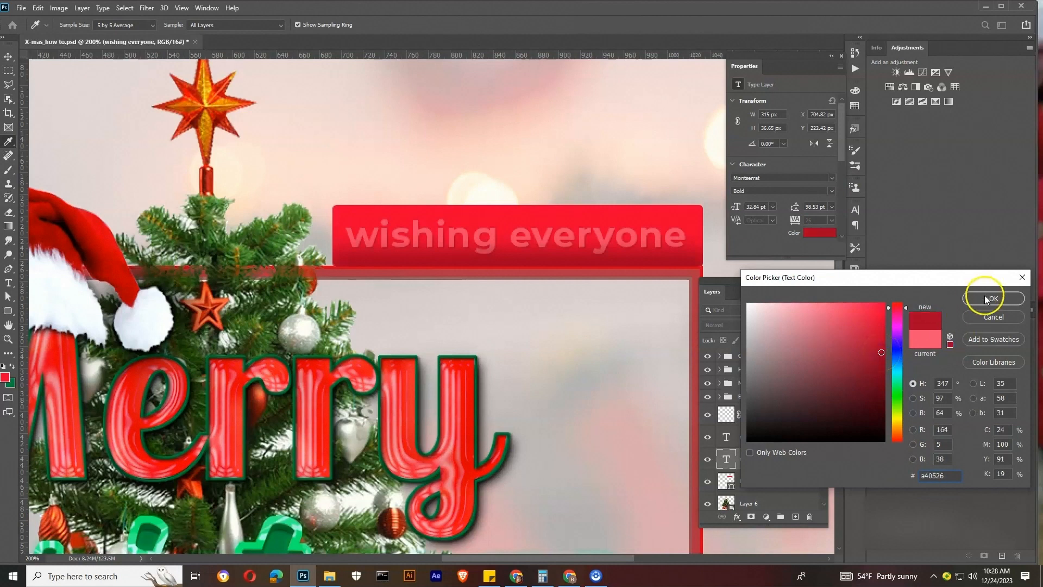
{"action": "left_click", "coordinate": [985, 298]}
Recolor the topmost "wishing everyone" text to a deep dark red
{"action": "left_click", "coordinate": [757, 440]}
{"action": "left_click", "coordinate": [819, 232]}
{"action": "left_click_drag", "start_coordinate": [880, 408], "coordinate": [885, 379]}
{"action": "left_click", "coordinate": [997, 297]}
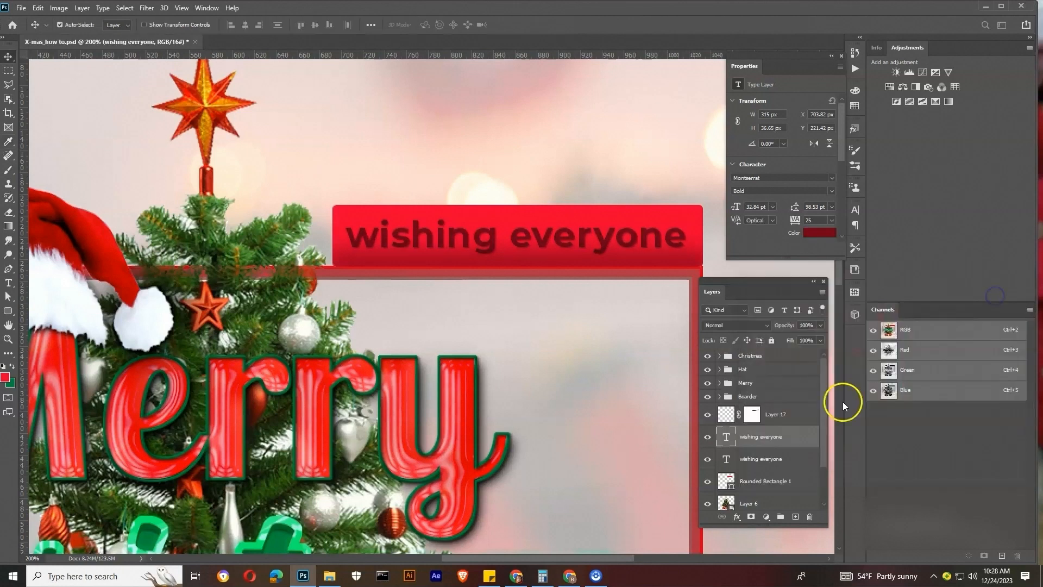
Darken the color of the lower "wishing everyone" copy to a deep red close to the top text
{"action": "left_click", "coordinate": [761, 459]}
{"action": "left_click", "coordinate": [819, 232]}
{"action": "left_click", "coordinate": [882, 369]}
{"action": "left_click_drag", "start_coordinate": [883, 369], "coordinate": [884, 385]}
{"action": "left_click", "coordinate": [994, 299]}
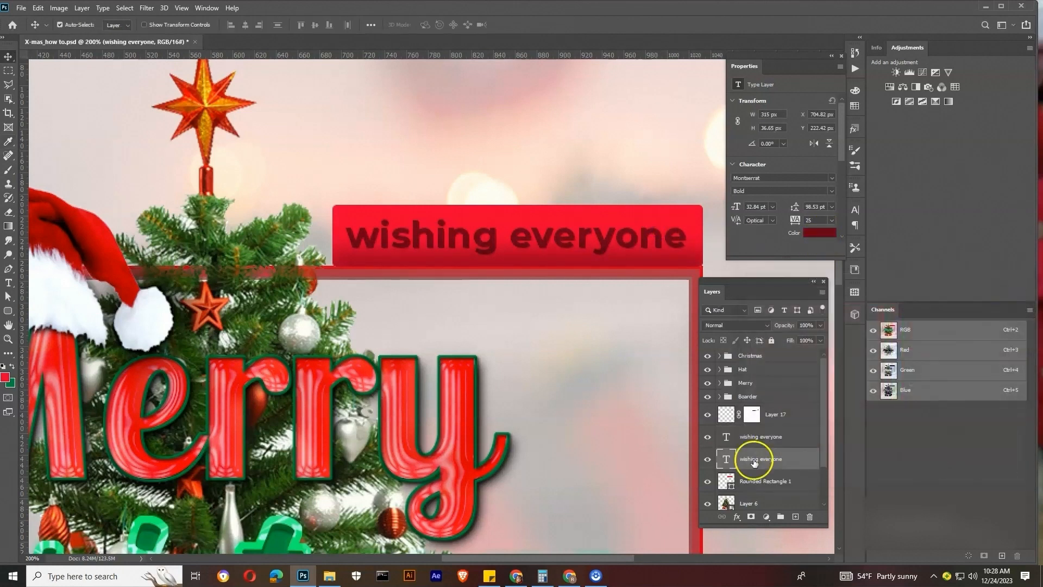
Duplicate the lower text copy beneath itself, offset to X 705.82 px, Y 223.42 px, and color the new copy #8f021f
{"action": "key", "text": "ctrl+j"}
{"action": "left_click_drag", "start_coordinate": [770, 449], "coordinate": [764, 476]}
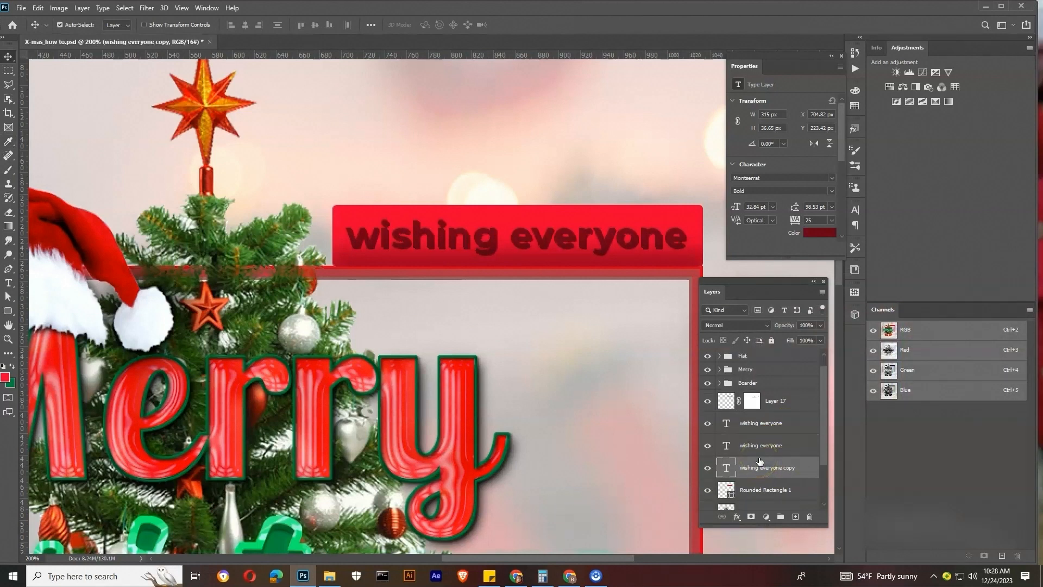
{"action": "left_click", "coordinate": [819, 232]}
{"action": "left_click", "coordinate": [884, 364]}
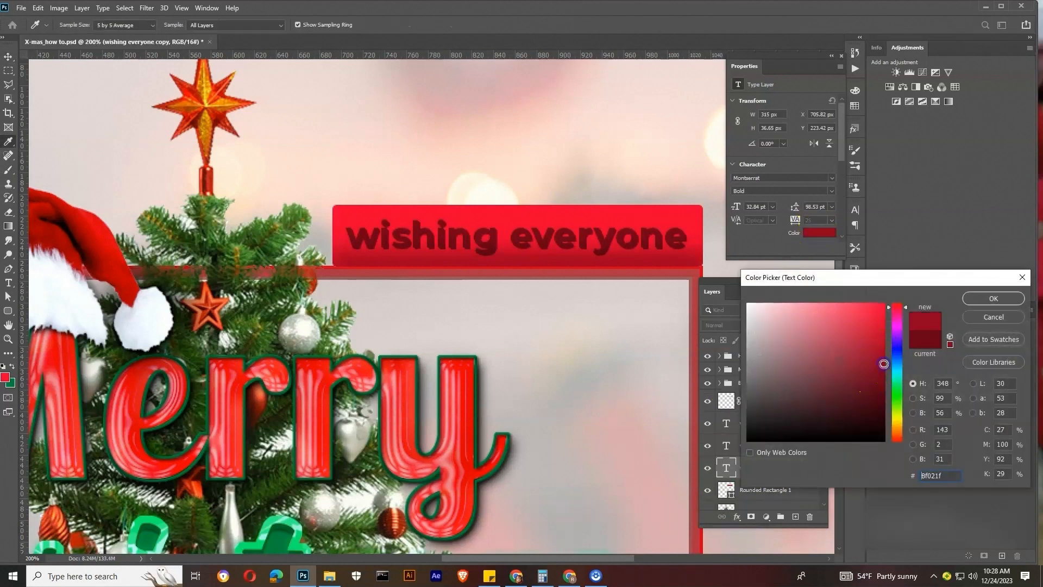
{"action": "left_click", "coordinate": [996, 300]}
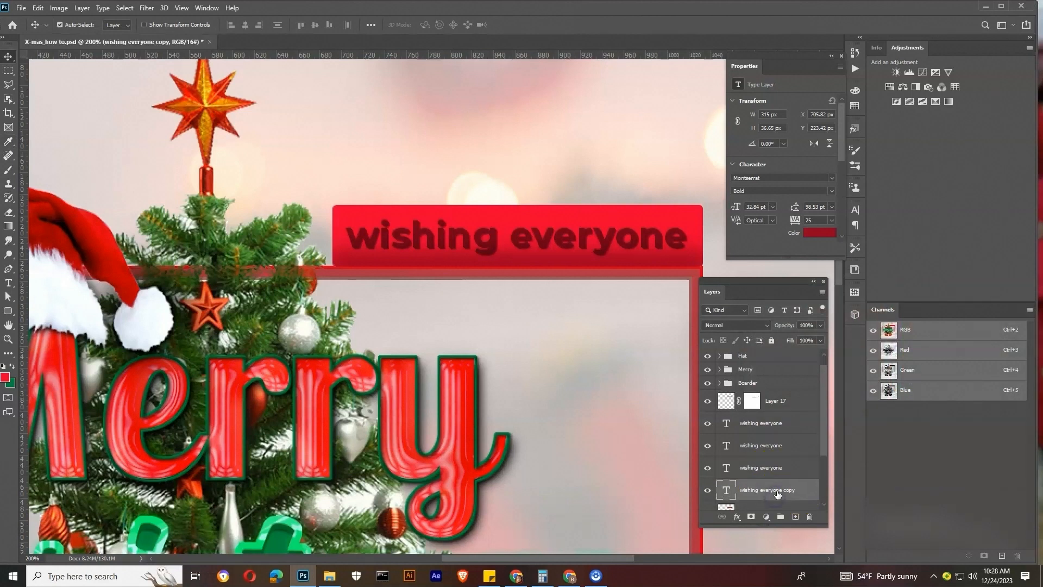
Add another text copy beneath the stack, offset to X 706.82 px, Y 224.42 px, and color it red (#ca012b)
{"action": "left_click", "coordinate": [823, 233]}
{"action": "type", "text": "eb0031"}
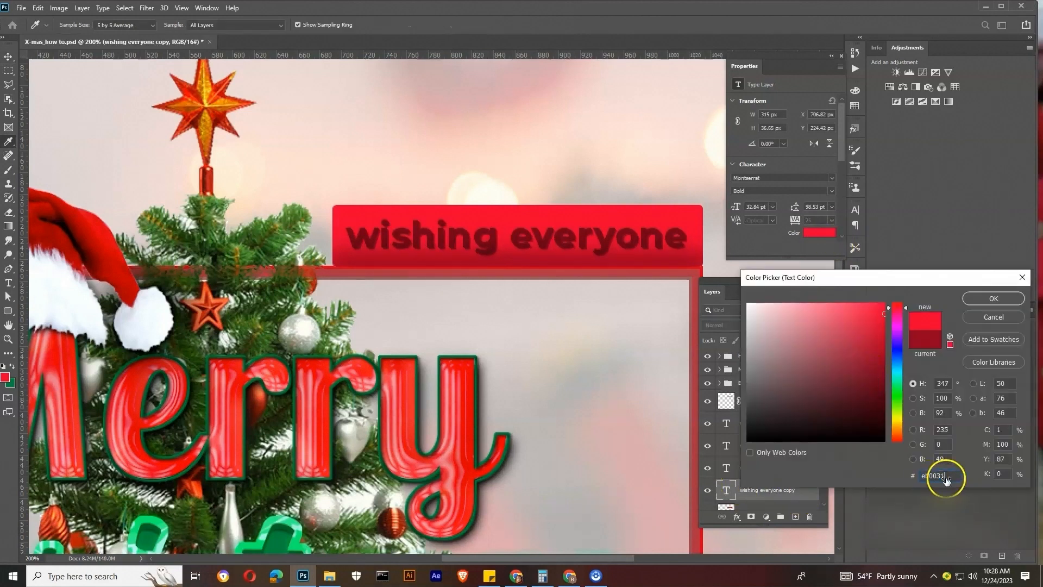
{"action": "left_click", "coordinate": [994, 298]}
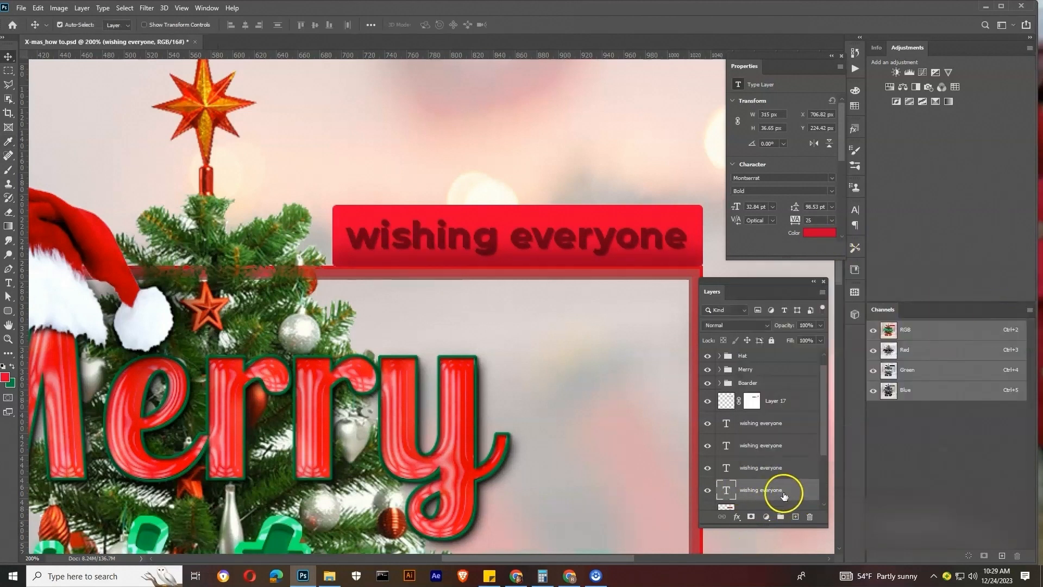
Duplicate the lowest text copy beneath itself, offset to X 707.82 px, Y 225.42 px, and color it a brighter red
{"action": "scroll", "coordinate": [791, 459], "scroll_direction": "down", "scroll_amount": 1}
{"action": "left_click_drag", "start_coordinate": [787, 462], "coordinate": [771, 493]}
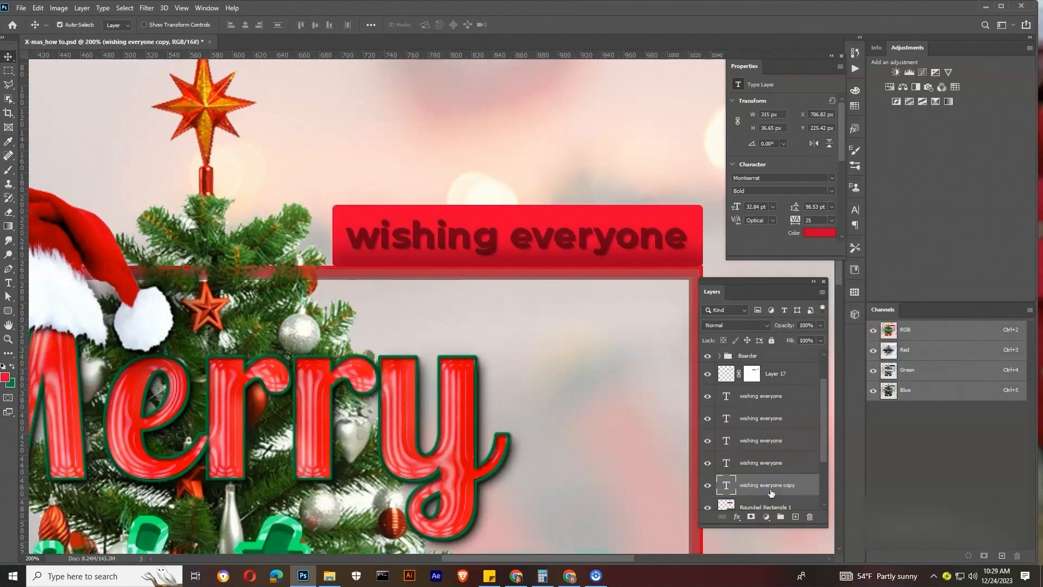
{"action": "left_click", "coordinate": [819, 235]}
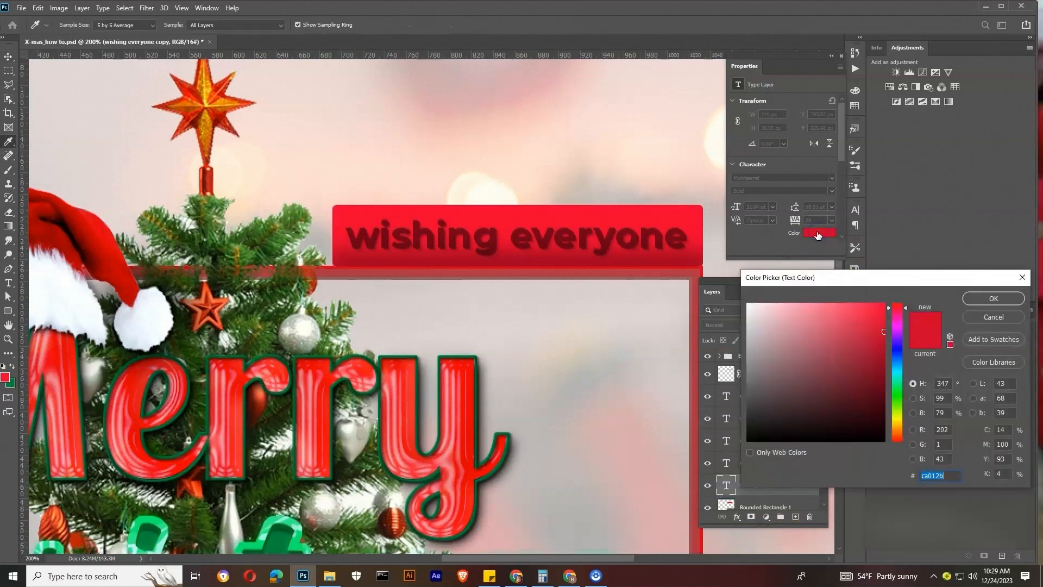
{"action": "left_click", "coordinate": [991, 298]}
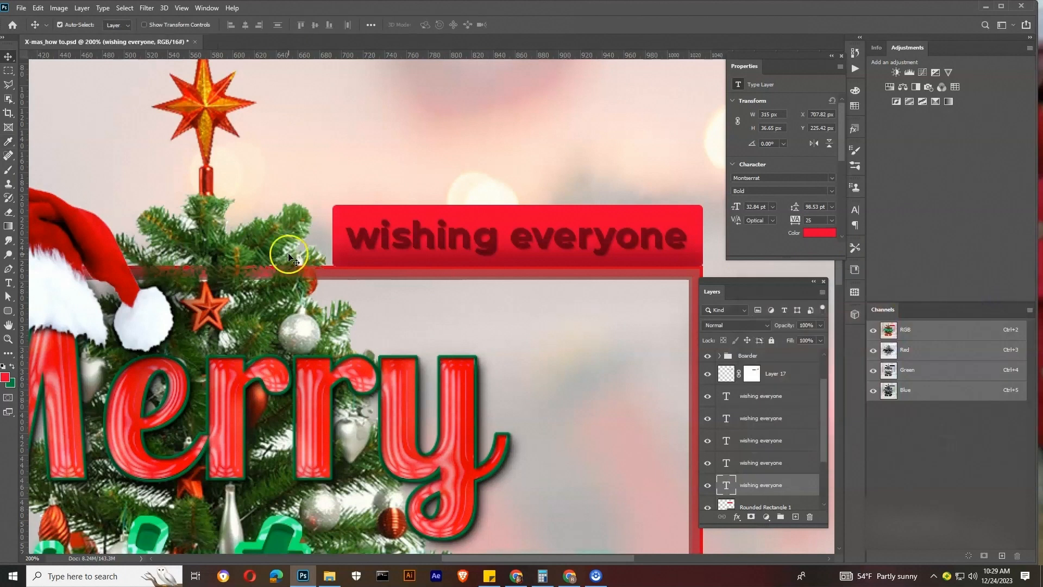
Add a black drop shadow to the lowest "wishing everyone" copy with 53% opacity and 1 px distance
{"action": "left_click", "coordinate": [738, 517]}
{"action": "left_click", "coordinate": [752, 504]}
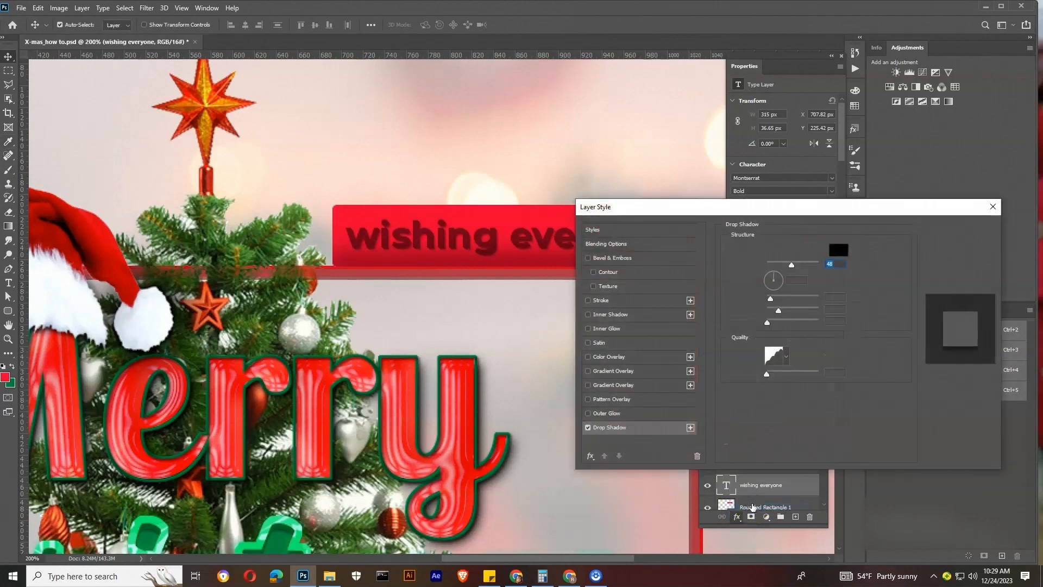
{"action": "left_click", "coordinate": [786, 357]}
{"action": "left_click", "coordinate": [755, 399]}
{"action": "left_click", "coordinate": [790, 398]}
{"action": "left_click", "coordinate": [868, 293]}
{"action": "left_click_drag", "start_coordinate": [770, 298], "coordinate": [794, 265]}
Give the drop shadow the stepped contour, set its opacity to 64%, increase its spread, and apply the effect
{"action": "left_click", "coordinate": [787, 357]}
{"action": "left_click", "coordinate": [805, 400]}
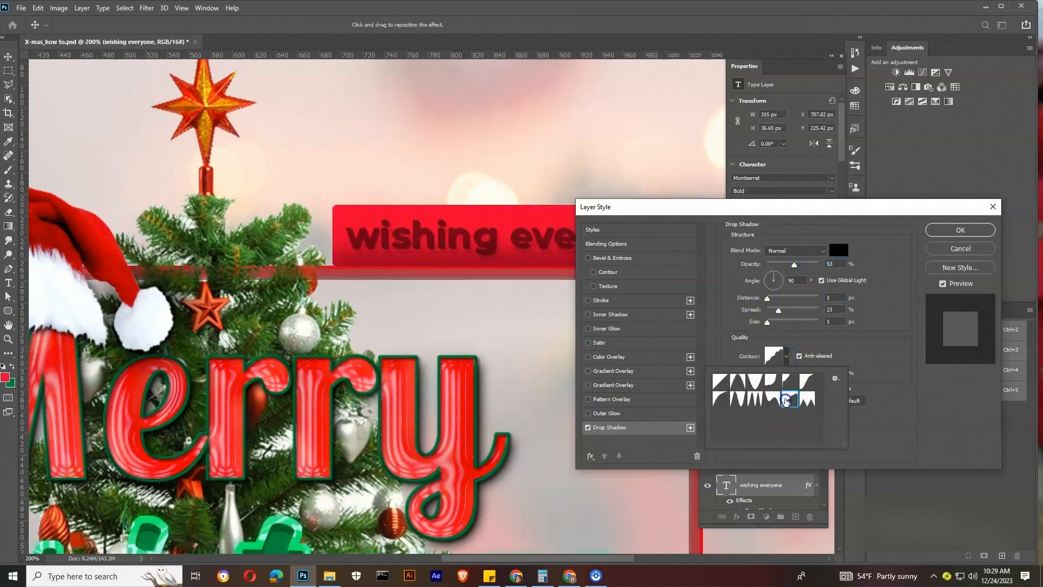
{"action": "left_click", "coordinate": [752, 401]}
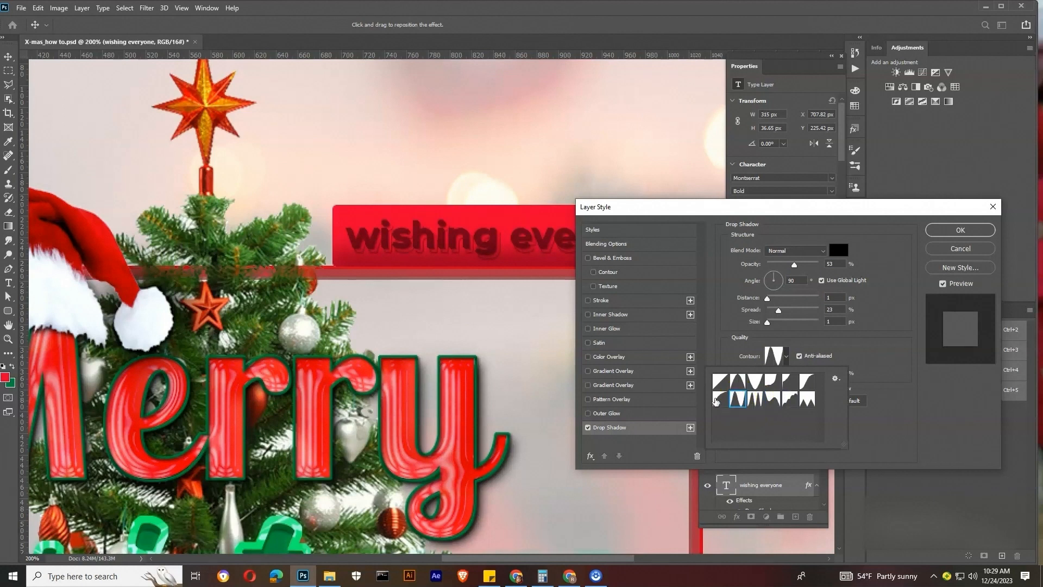
{"action": "left_click", "coordinate": [791, 399]}
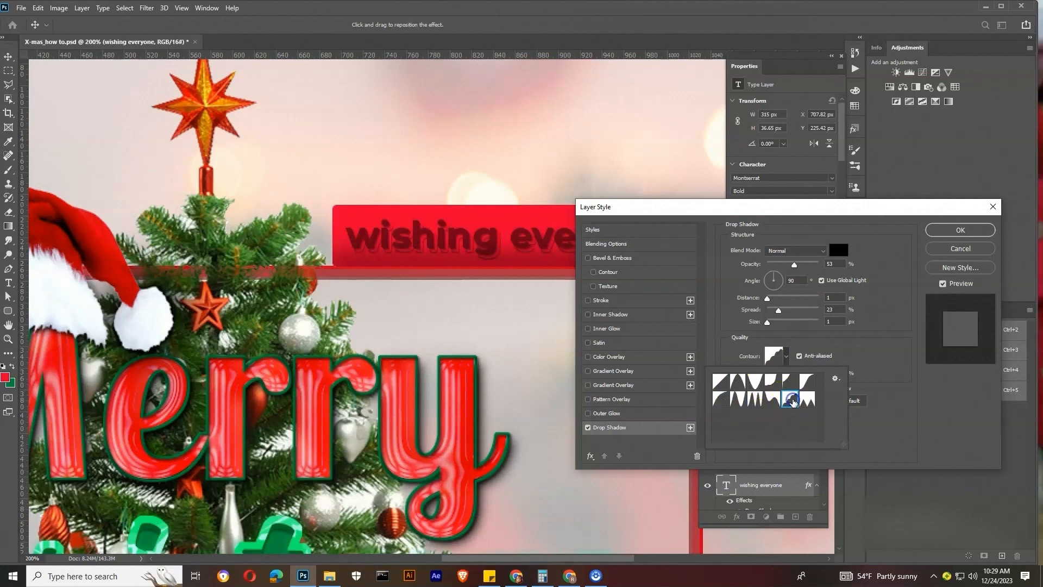
{"action": "left_click", "coordinate": [795, 264]}
{"action": "left_click_drag", "start_coordinate": [794, 264], "coordinate": [800, 265]}
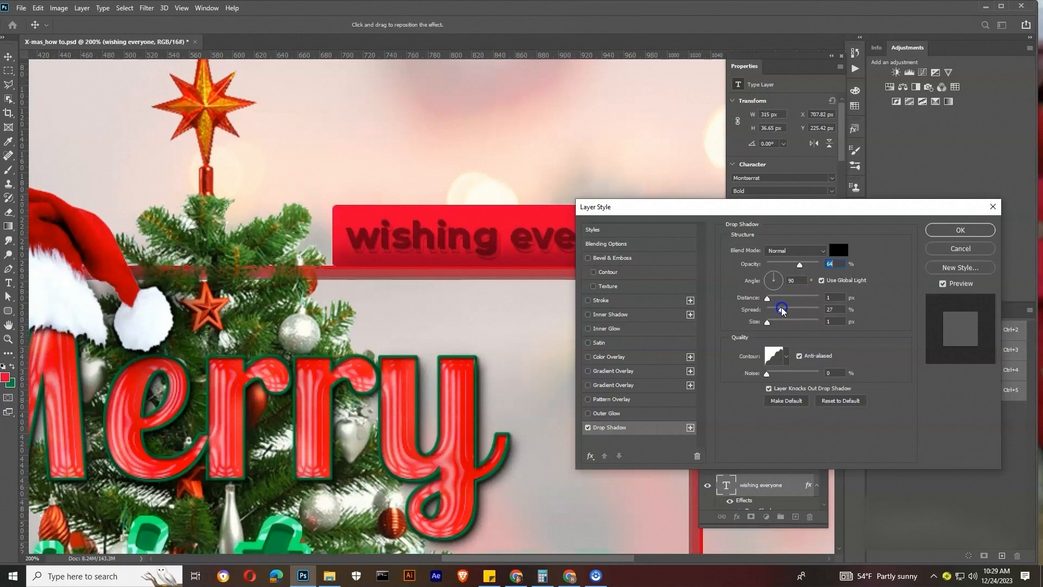
{"action": "left_click", "coordinate": [792, 310]}
{"action": "left_click", "coordinate": [961, 229]}
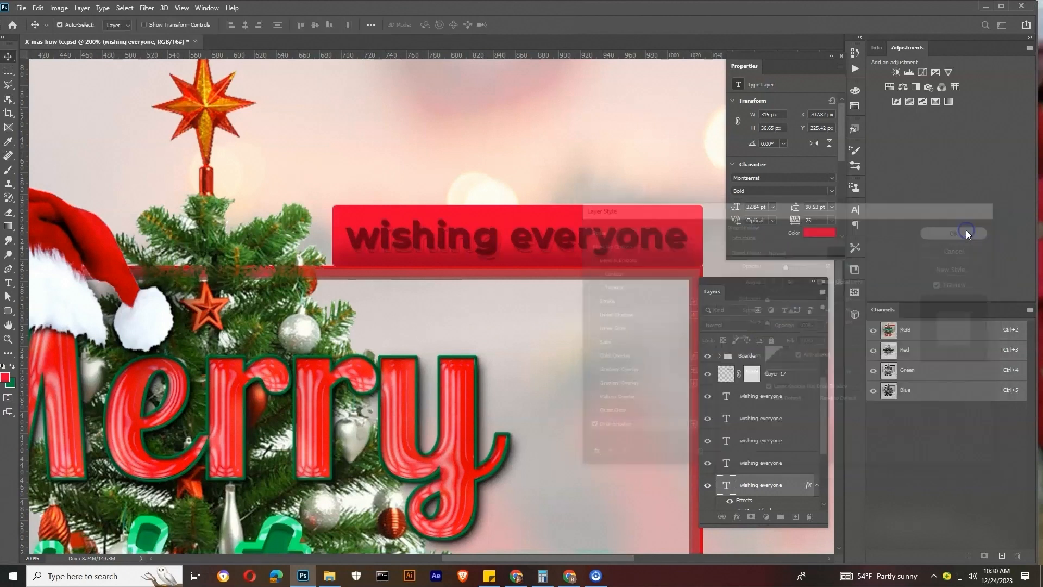
Try coloring the topmost "wishing everyone" copy with the green background color #00873e
{"action": "left_click", "coordinate": [819, 233]}
{"action": "left_click", "coordinate": [12, 383]}
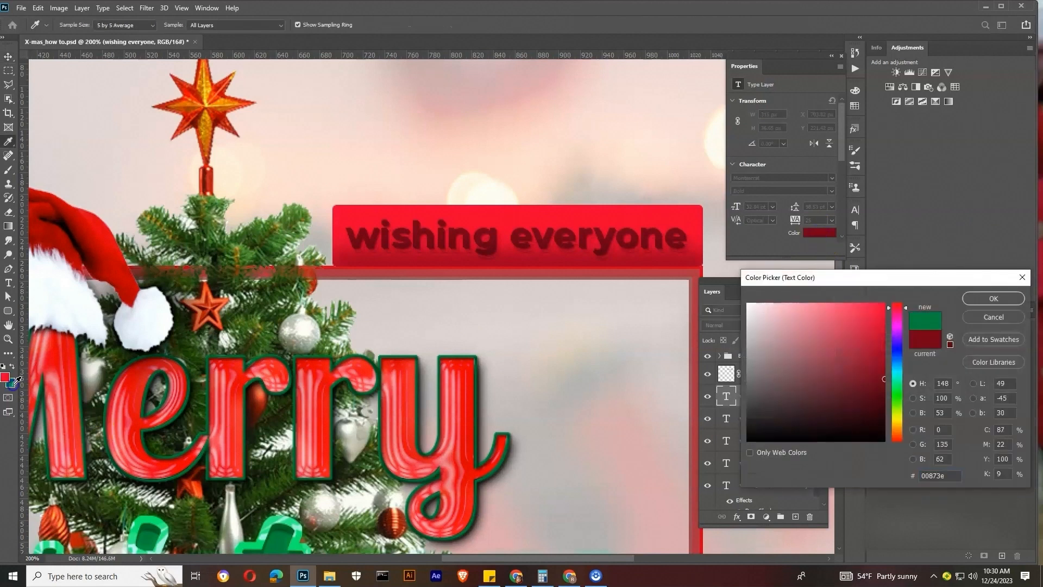
{"action": "left_click", "coordinate": [989, 300]}
{"action": "key", "text": "z"}
{"action": "left_click", "coordinate": [490, 188], "text": "alt"}
{"action": "left_click", "coordinate": [489, 187], "text": "alt"}
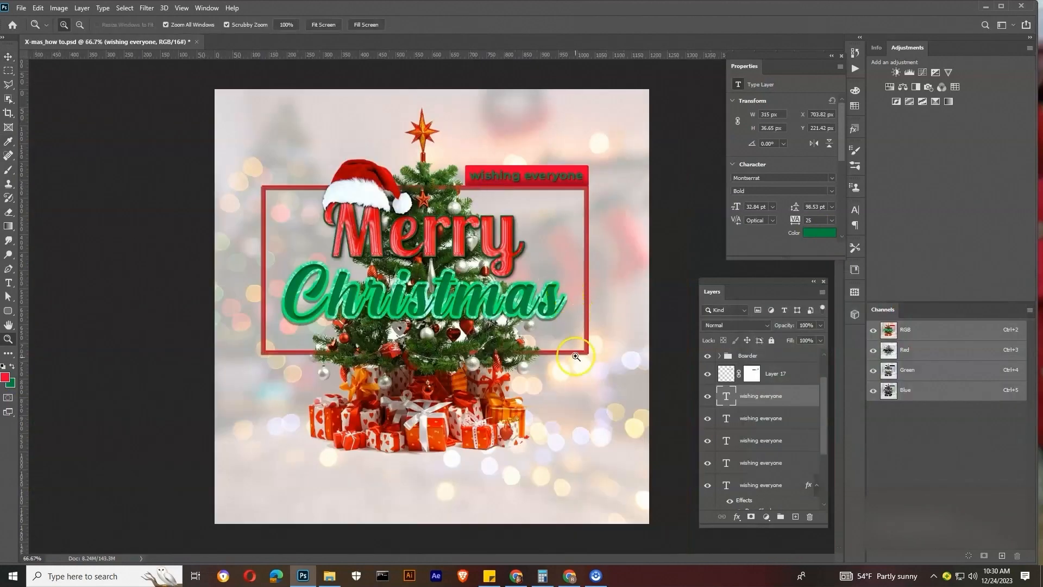
Color the topmost "wishing everyone" text copy white
{"action": "left_click", "coordinate": [510, 162]}
{"action": "left_click", "coordinate": [818, 234]}
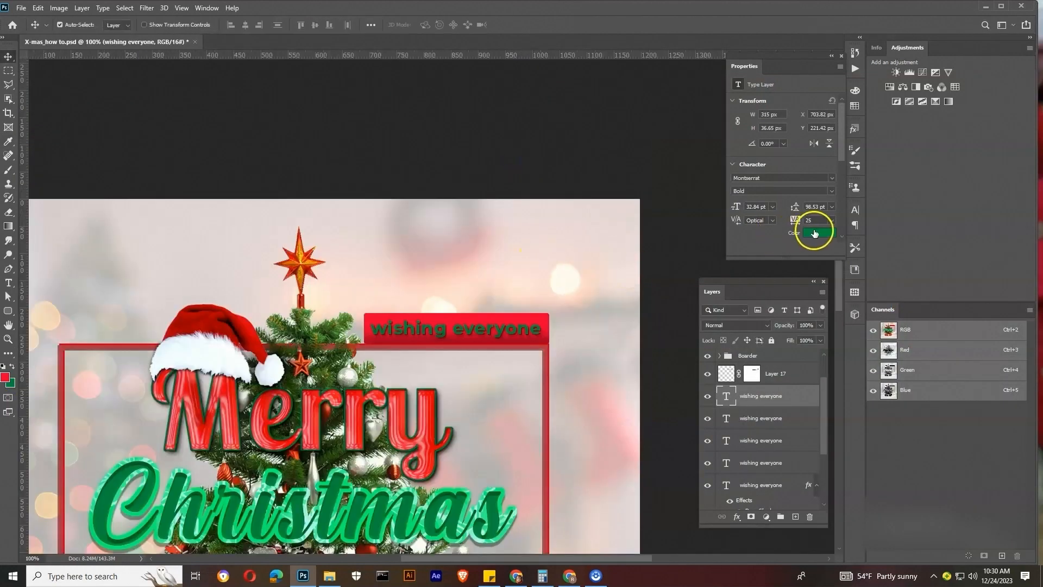
{"action": "left_click", "coordinate": [749, 303]}
{"action": "left_click", "coordinate": [1000, 314]}
{"action": "left_click", "coordinate": [413, 248], "text": "alt"}
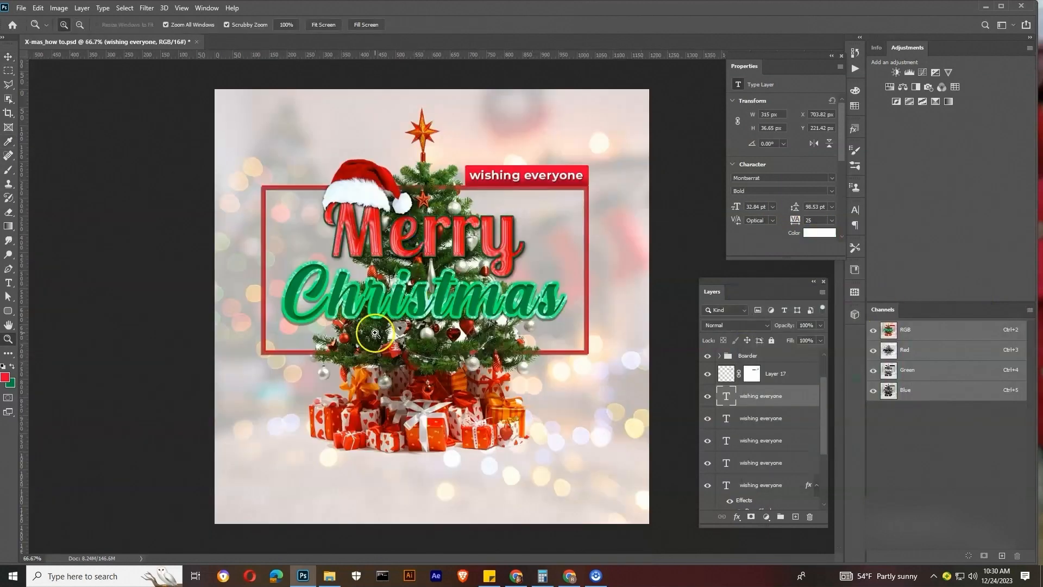
Group all five "wishing everyone" text copies and name the group "wishing everyone"
{"action": "scroll", "coordinate": [768, 451], "scroll_direction": "down", "scroll_amount": 2}
{"action": "left_click", "coordinate": [772, 369]}
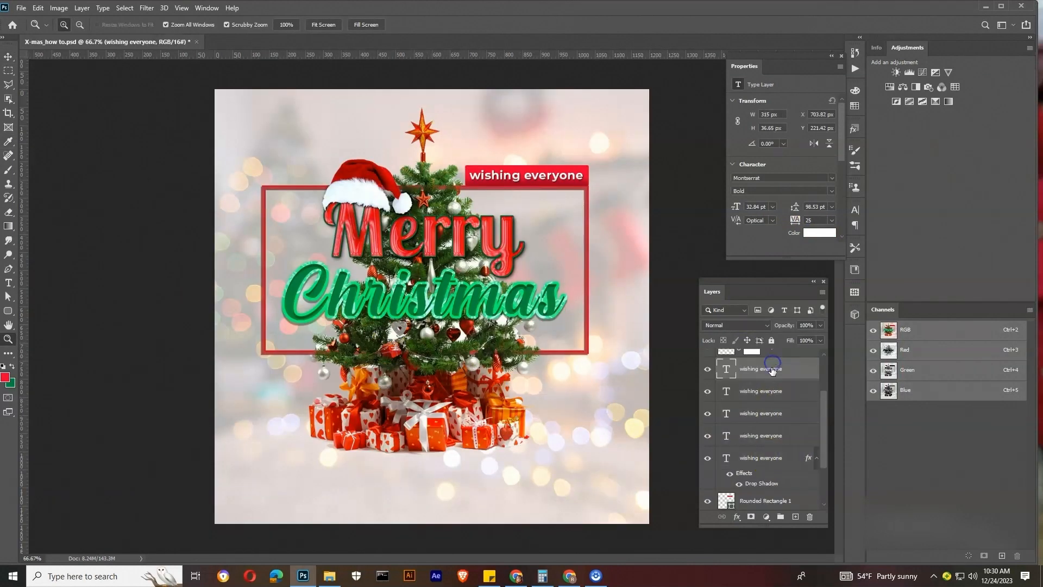
{"action": "left_click", "coordinate": [761, 457], "text": "shift"}
{"action": "key", "text": "ctrl+g"}
{"action": "type", "text": "wishing everyone"}
{"action": "left_click", "coordinate": [797, 414]}
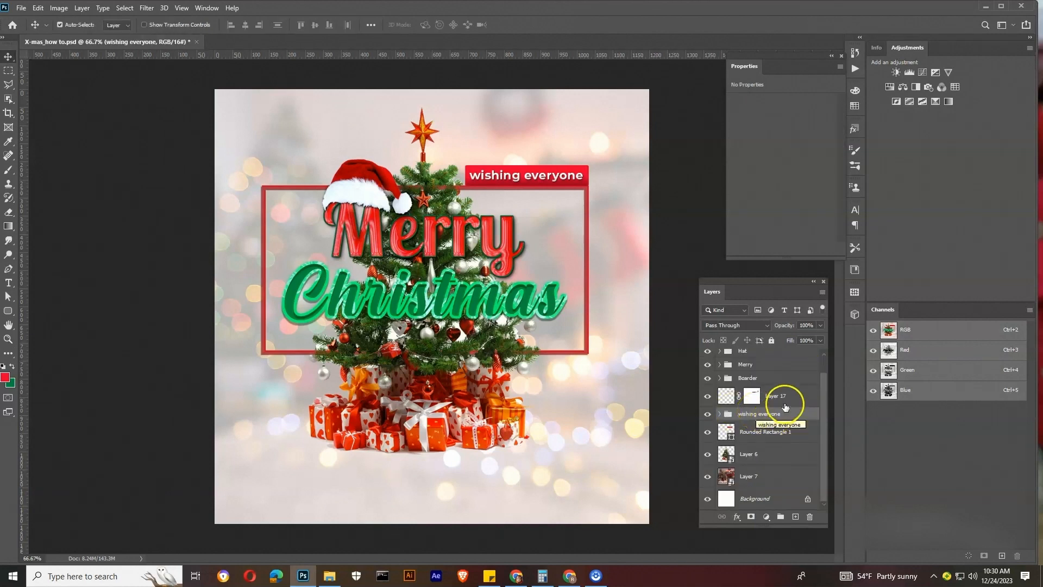
Group the text group together with Rounded Rectangle 1 and name the new group "wishing everyone"
{"action": "scroll", "coordinate": [785, 408], "scroll_direction": "up", "scroll_amount": 1}
{"action": "left_click", "coordinate": [745, 446], "text": "shift"}
{"action": "left_click", "coordinate": [755, 430]}
{"action": "left_click", "coordinate": [755, 448], "text": "shift"}
{"action": "key", "text": "ctrl+g"}
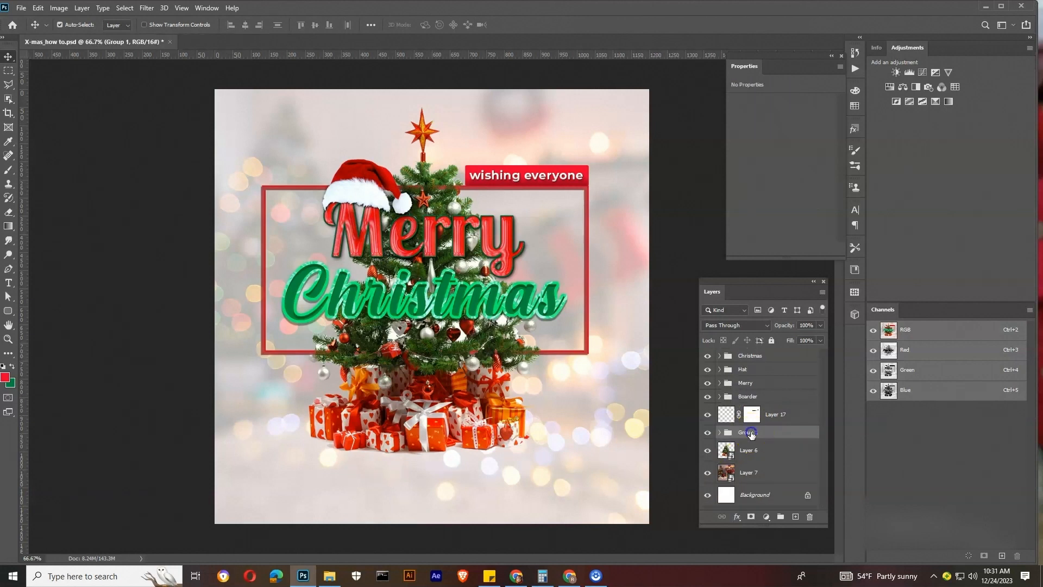
{"action": "type", "text": "wishing everyone"}
{"action": "left_click", "coordinate": [798, 433]}
Draw a closed black trapezoid over the gifts with the Pen tool, about 540 px wide and 197 px high
{"action": "left_click", "coordinate": [295, 341], "text": "ctrl"}
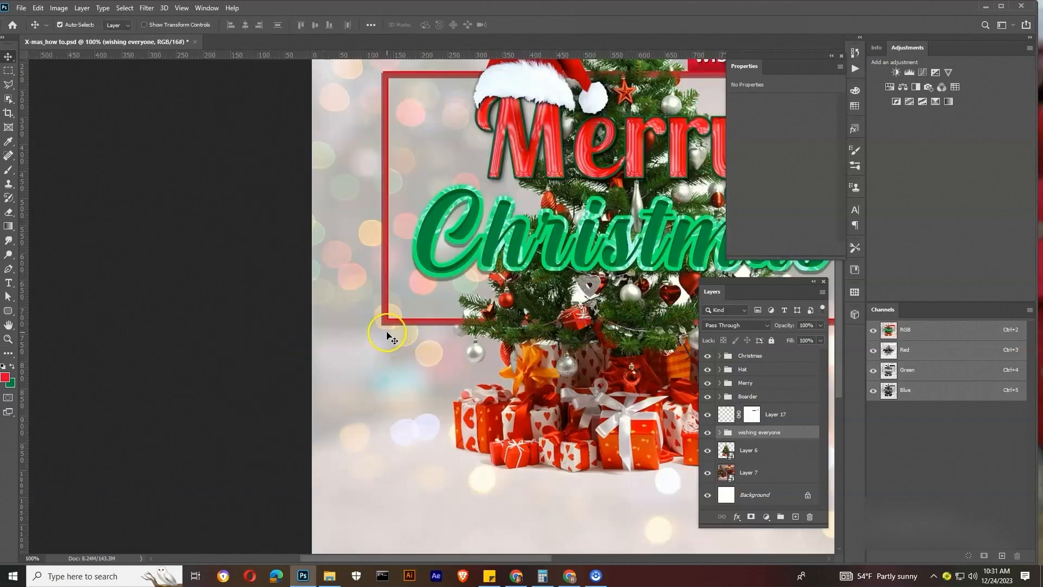
{"action": "left_click_drag", "start_coordinate": [507, 321], "coordinate": [269, 248]}
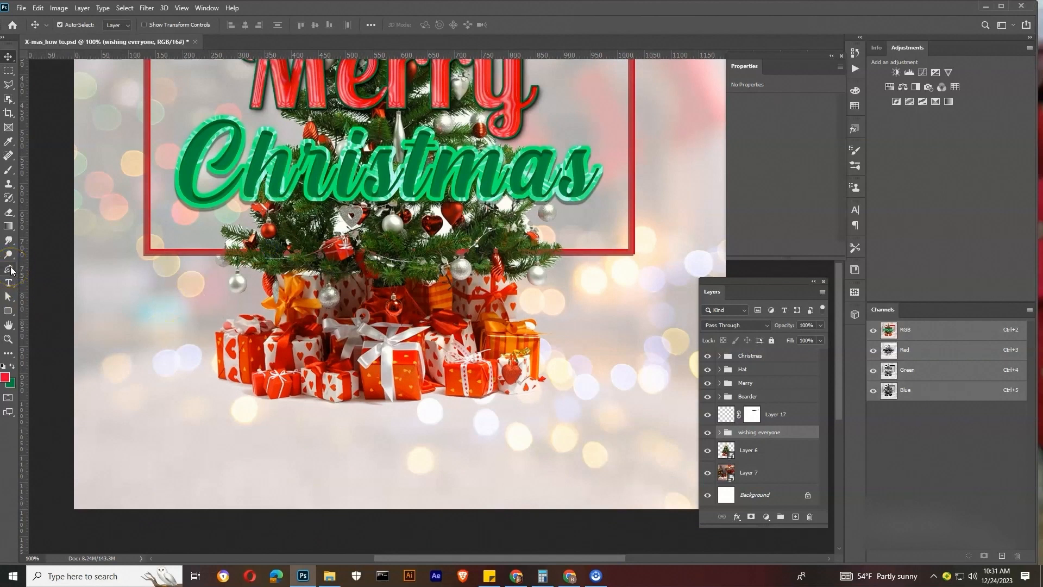
{"action": "left_click", "coordinate": [11, 270]}
{"action": "left_click", "coordinate": [238, 412]}
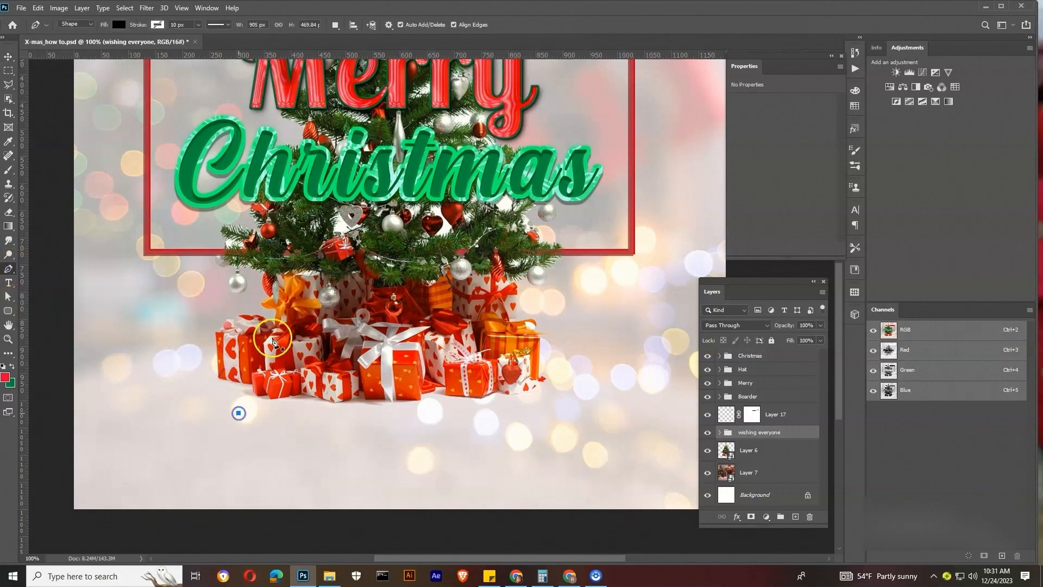
{"action": "left_click", "coordinate": [279, 306]}
{"action": "left_click", "coordinate": [488, 297]}
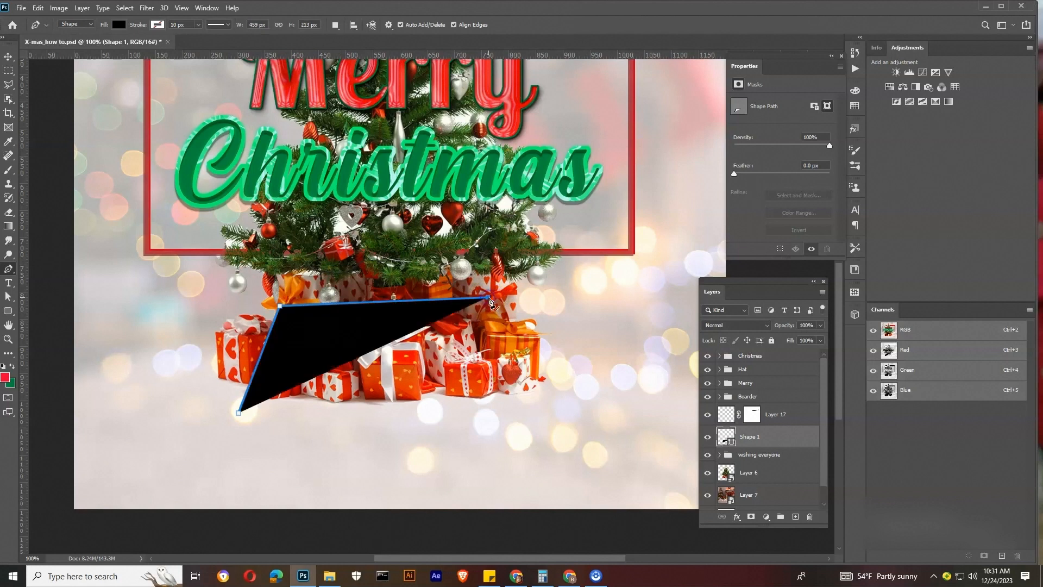
{"action": "key", "text": "z"}
{"action": "key", "text": "ctrl+z"}
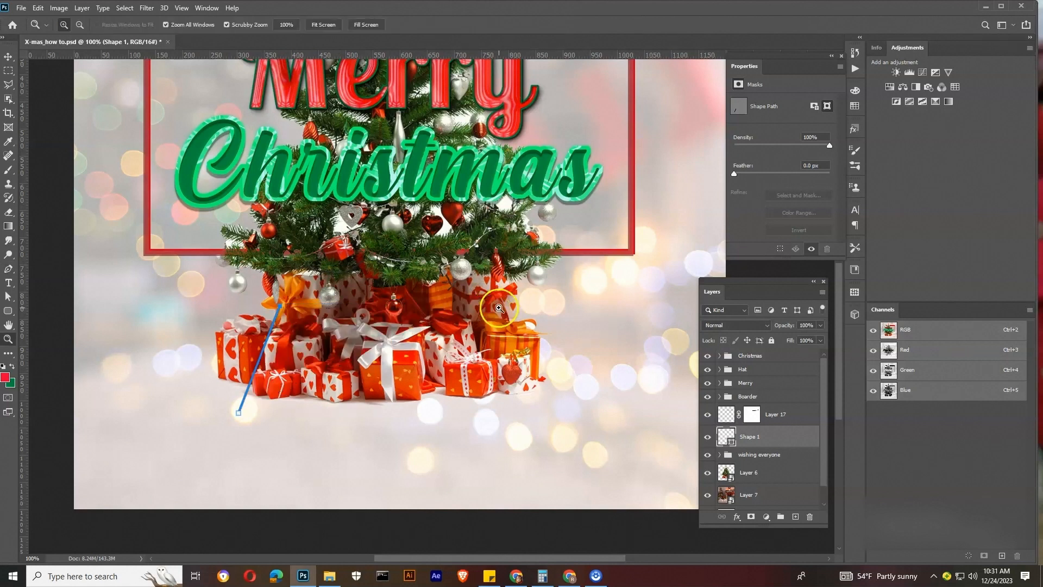
{"action": "key", "text": "p"}
{"action": "left_click", "coordinate": [490, 306]}
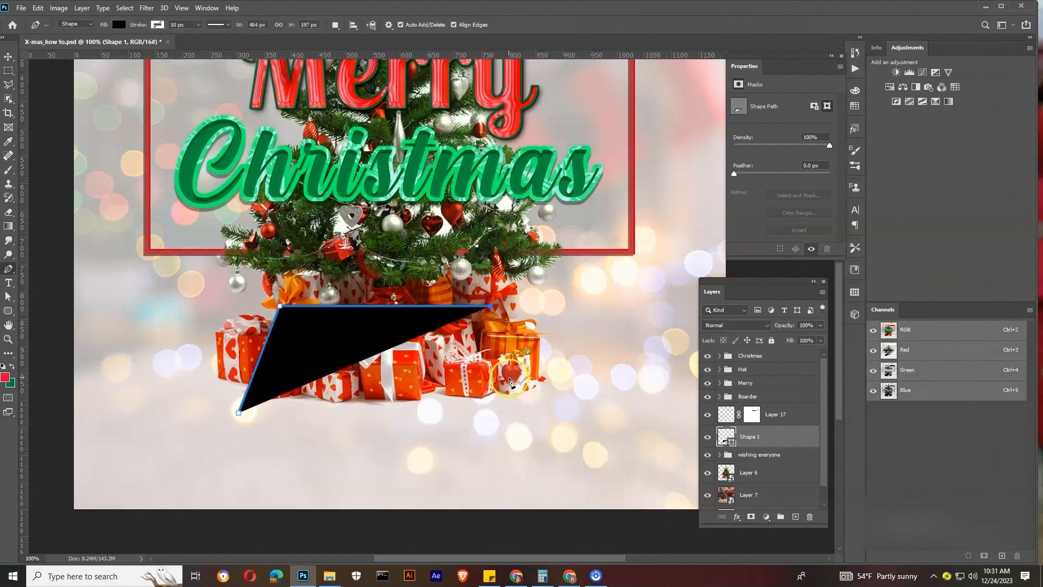
{"action": "left_click", "coordinate": [532, 405]}
{"action": "left_click", "coordinate": [239, 414]}
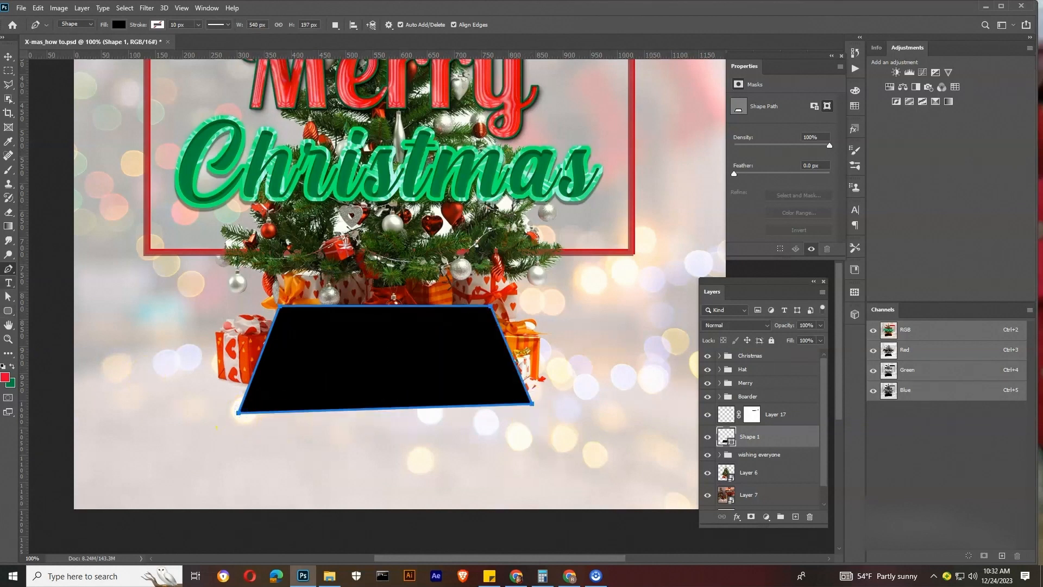
Level the trapezoid's lower right corner with its lower left one and move the shape about 4 px right and 9 px down
{"action": "left_click", "coordinate": [8, 296]}
{"action": "left_click_drag", "start_coordinate": [587, 383], "coordinate": [531, 413]}
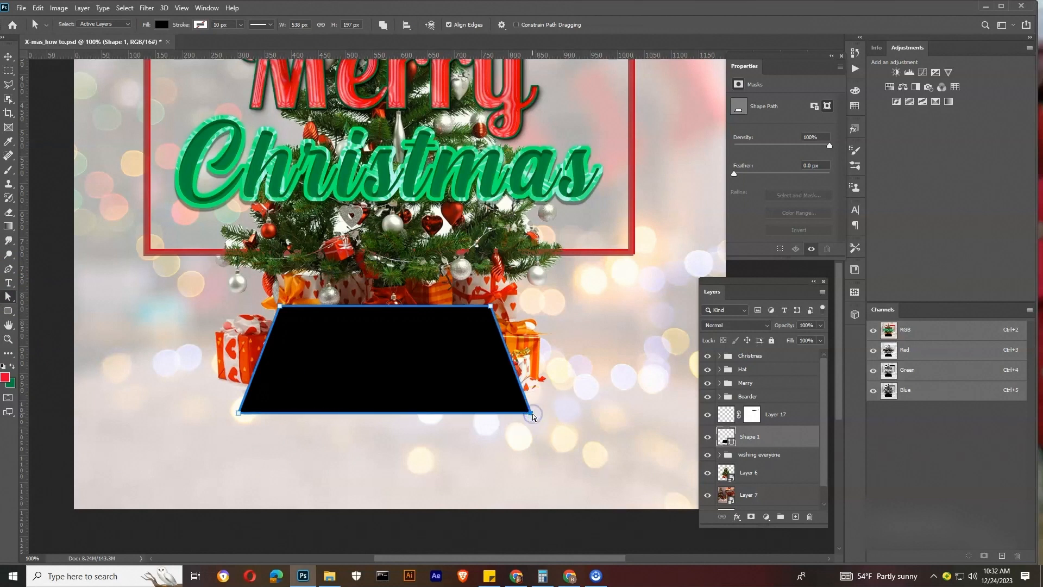
{"action": "left_click", "coordinate": [8, 57]}
{"action": "left_click", "coordinate": [175, 337]}
{"action": "left_click", "coordinate": [390, 345]}
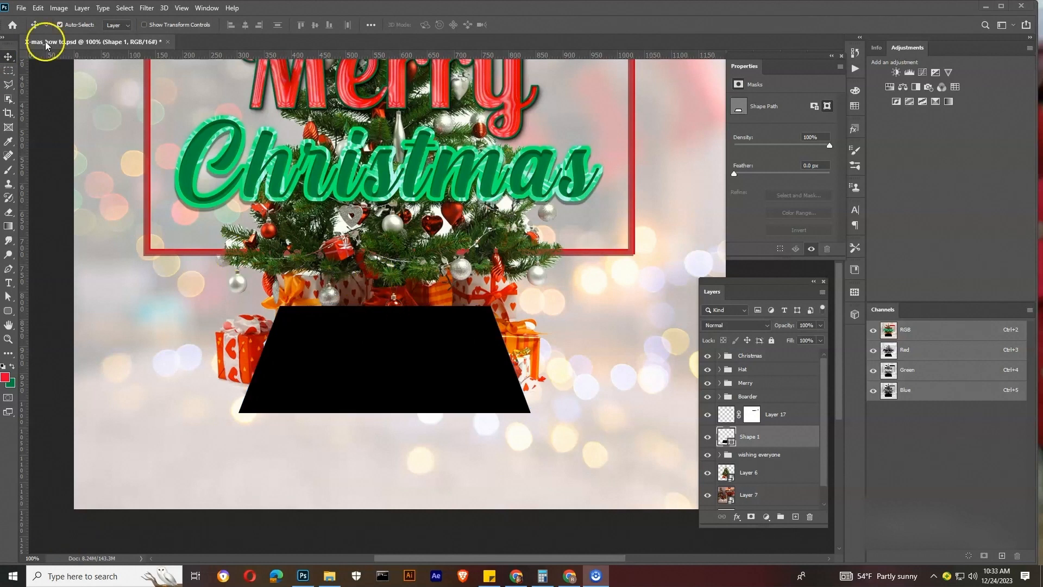
{"action": "left_click_drag", "start_coordinate": [377, 344], "coordinate": [379, 349]}
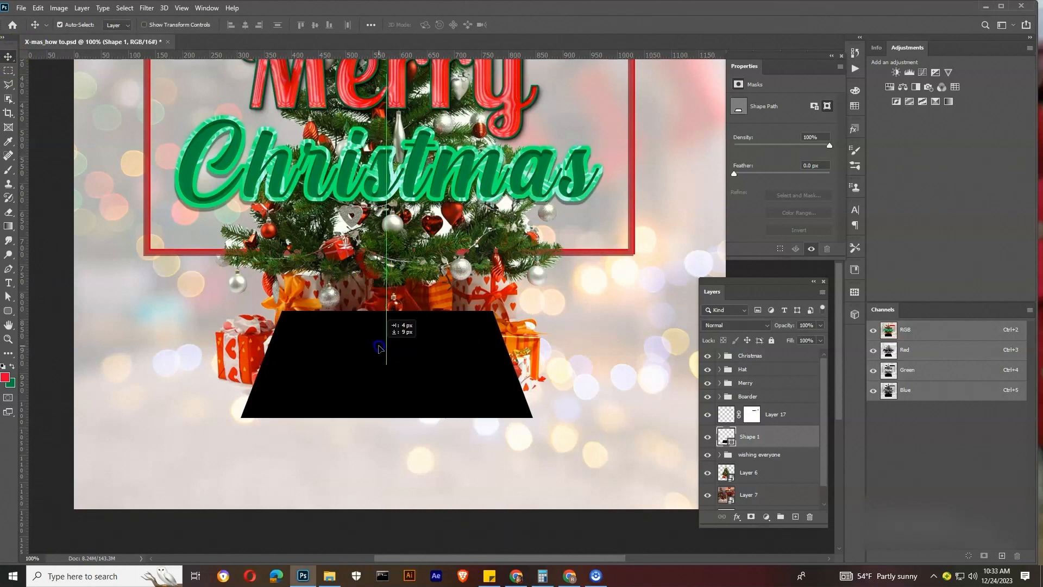
Lower the trapezoid layer's opacity to 25%
{"action": "left_click", "coordinate": [820, 325]}
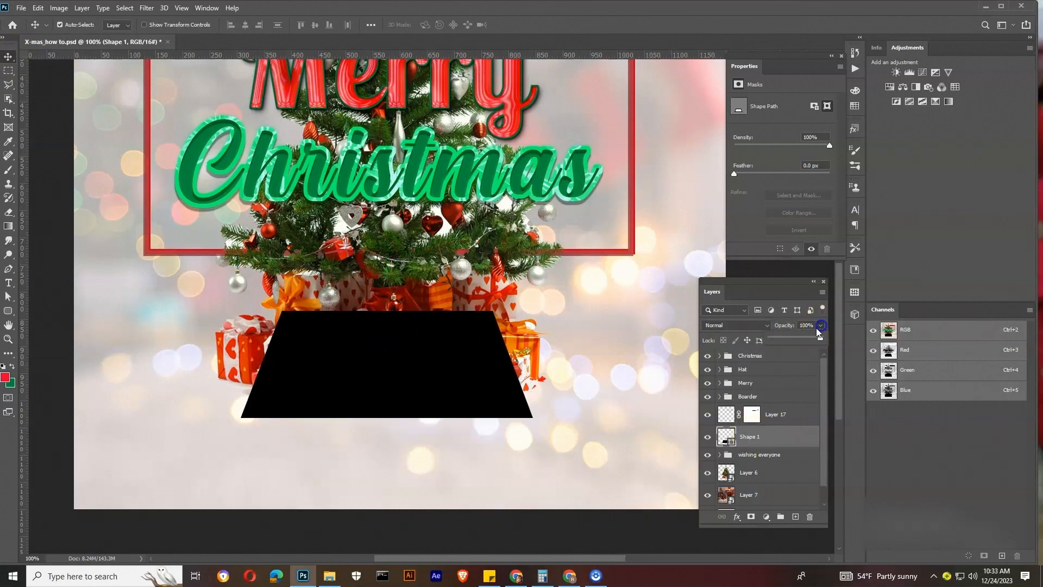
{"action": "left_click_drag", "start_coordinate": [820, 338], "coordinate": [797, 341]}
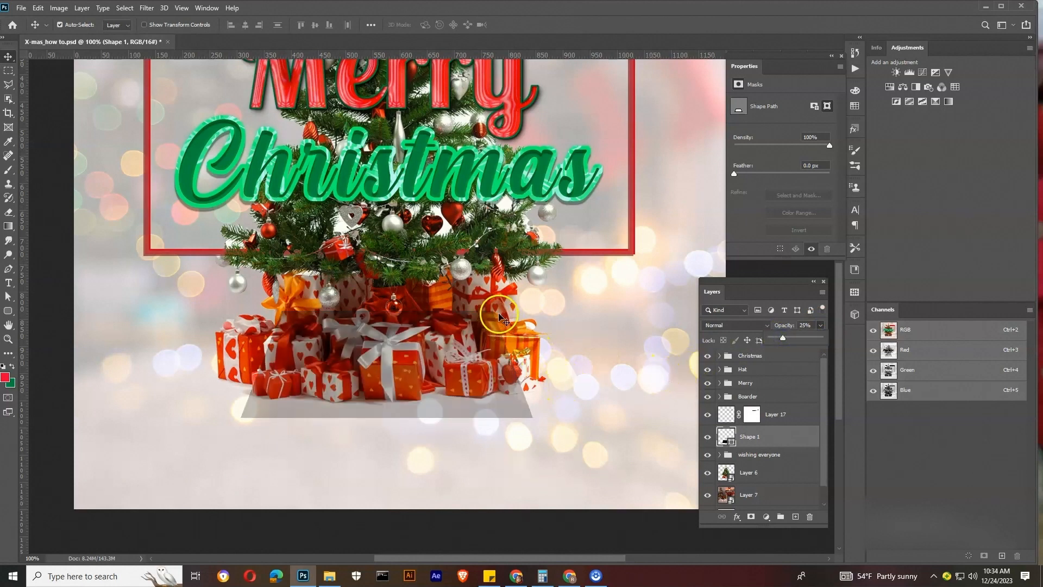
{"action": "left_click", "coordinate": [786, 437]}
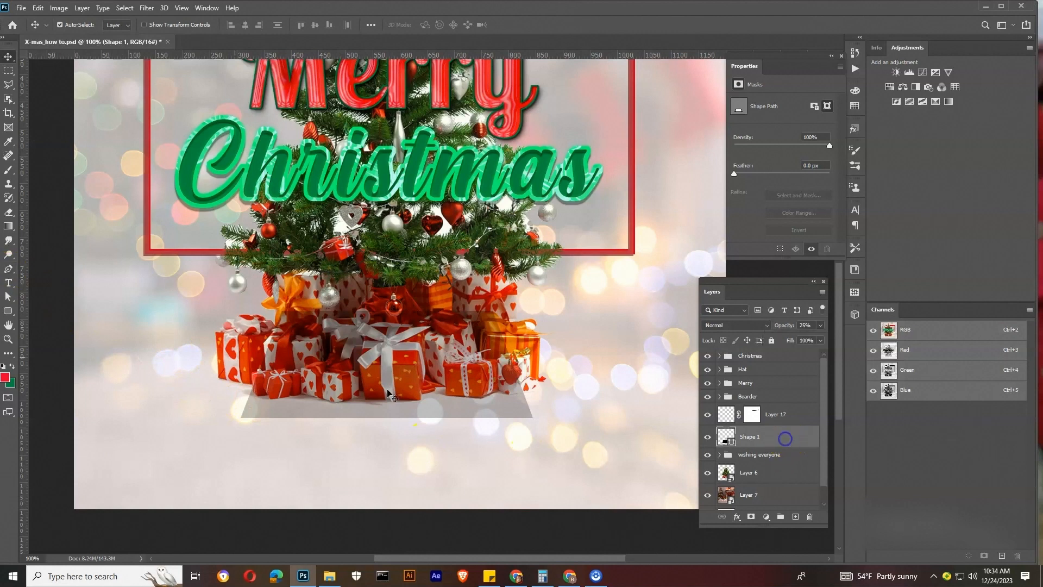
Draw a black triangle with the Pen tool from the trapezoid's upper right corner to its bottom edge, about 184 px wide and 194 px high
{"action": "left_click", "coordinate": [9, 268]}
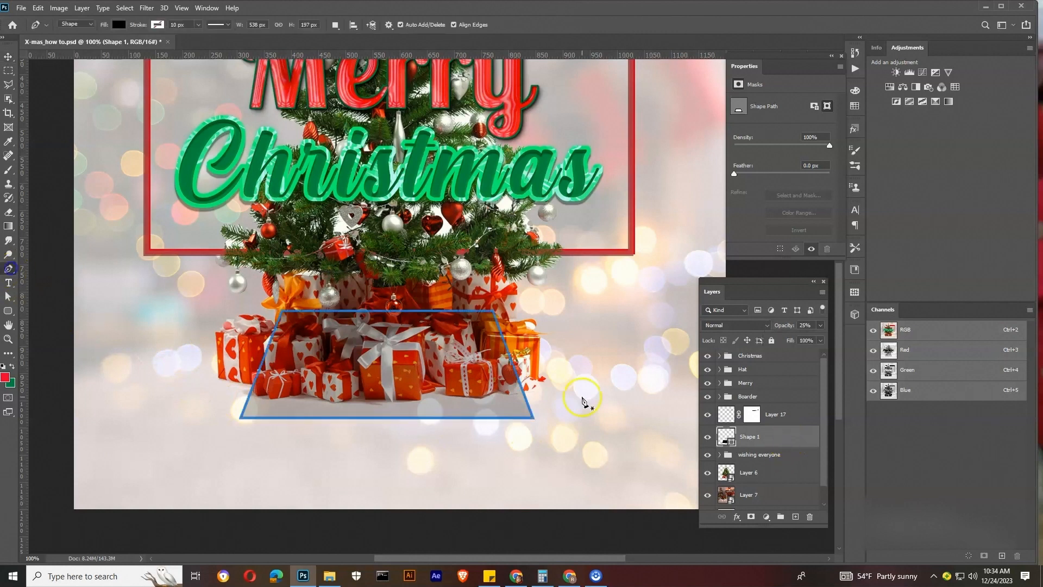
{"action": "left_click", "coordinate": [497, 313]}
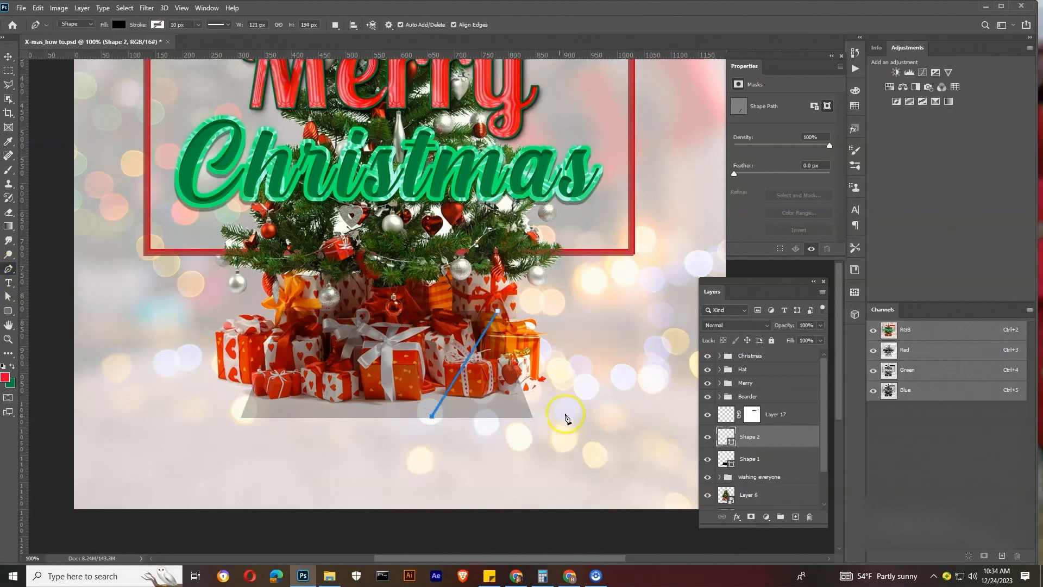
{"action": "left_click", "coordinate": [533, 416]}
{"action": "left_click", "coordinate": [497, 311]}
Adjust the triangle's top point to line up with the trapezoid's upper right corner
{"action": "left_click", "coordinate": [9, 296]}
{"action": "scroll", "coordinate": [495, 304], "scroll_direction": "up", "scroll_amount": 3}
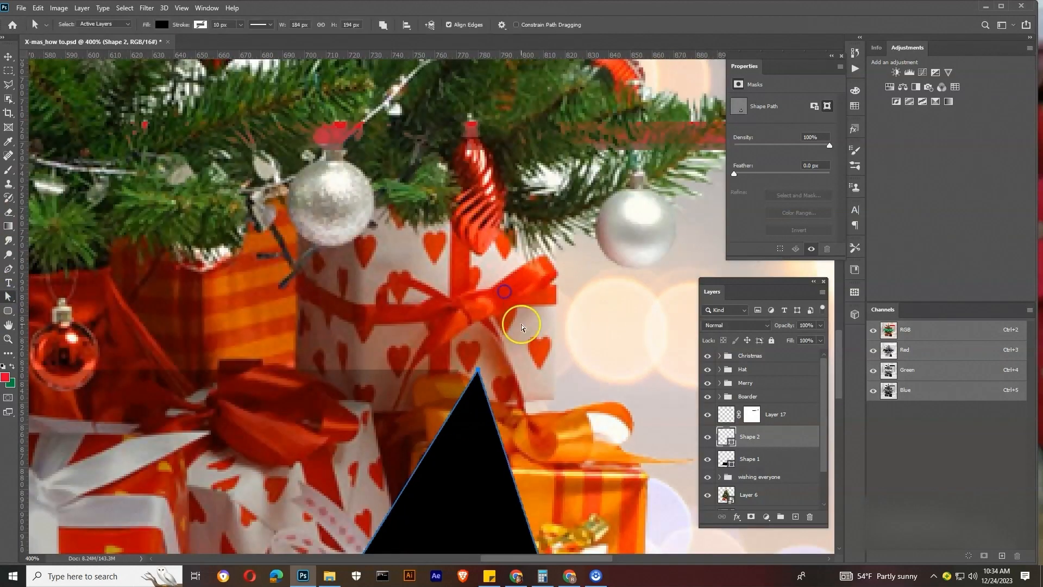
{"action": "left_click_drag", "start_coordinate": [476, 373], "coordinate": [457, 372]}
{"action": "left_click", "coordinate": [8, 57]}
{"action": "left_click_drag", "start_coordinate": [274, 394], "coordinate": [287, 389]}
{"action": "scroll", "coordinate": [383, 383], "scroll_direction": "down", "scroll_amount": 3}
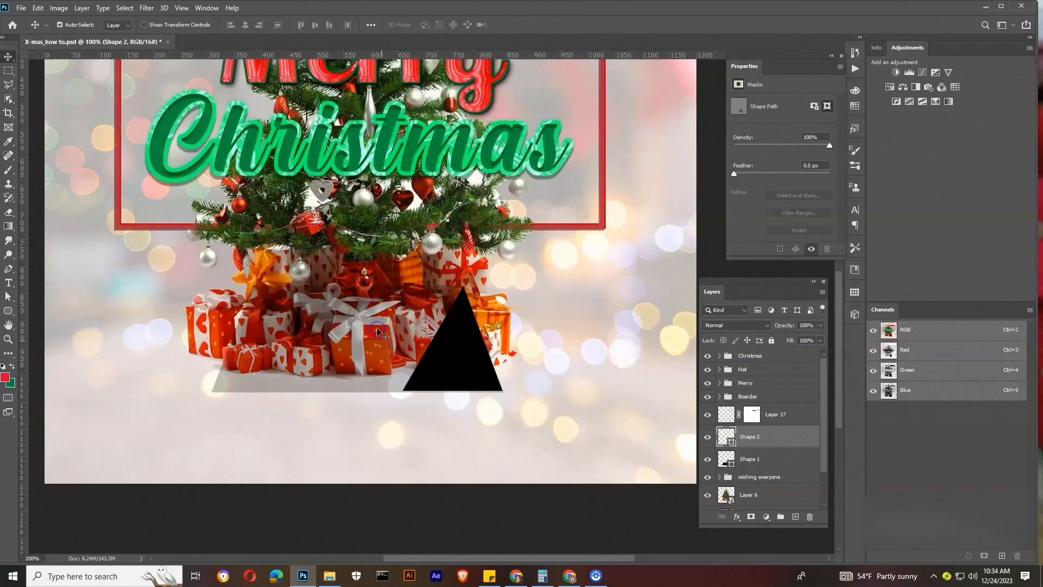
Select the triangle's base points and nudge them down toward the trapezoid's bottom edge
{"action": "scroll", "coordinate": [459, 366], "scroll_direction": "up", "scroll_amount": 3}
{"action": "key", "text": "a"}
{"action": "left_click_drag", "start_coordinate": [234, 403], "coordinate": [640, 439]}
{"action": "key", "text": "Down"}
{"action": "key", "text": "Down"}
{"action": "key", "text": "Down"}
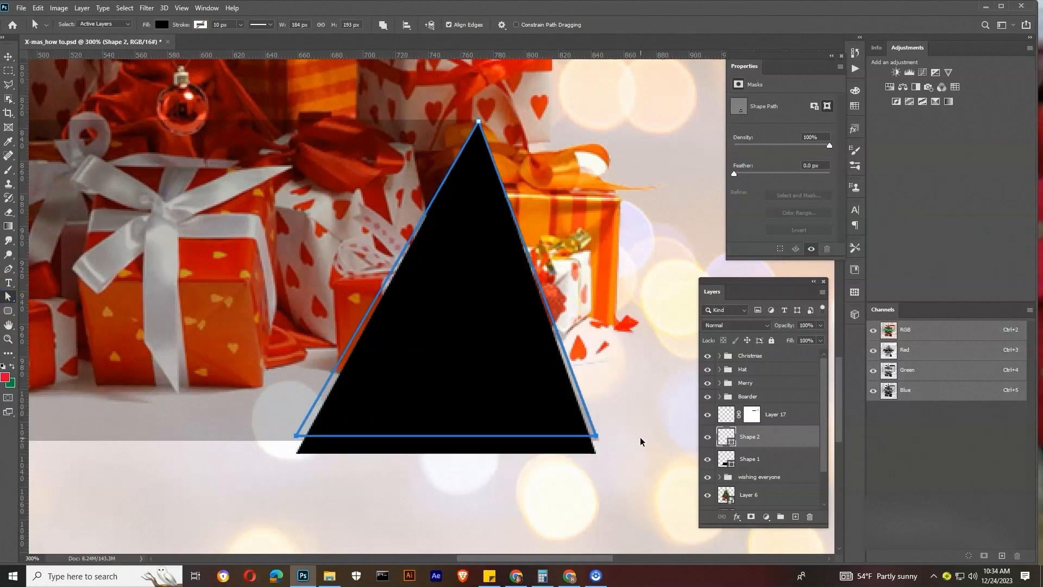
{"action": "key", "text": "z"}
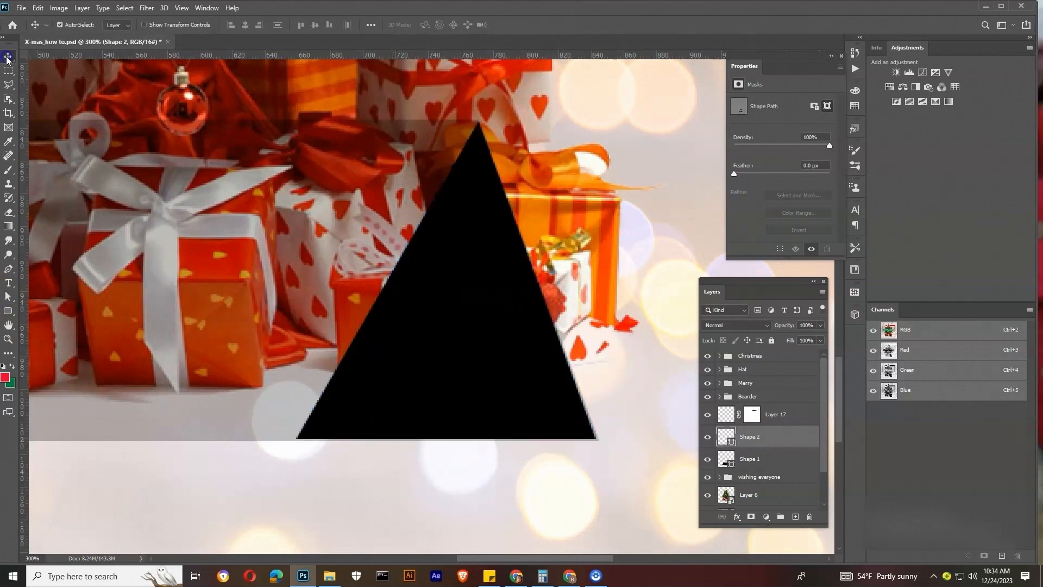
Fine-tune the triangle's two lower corners so its base sits level on the trapezoid's bottom edge
{"action": "left_click", "coordinate": [8, 297]}
{"action": "left_click_drag", "start_coordinate": [252, 403], "coordinate": [610, 457]}
{"action": "left_click_drag", "start_coordinate": [646, 413], "coordinate": [577, 458]}
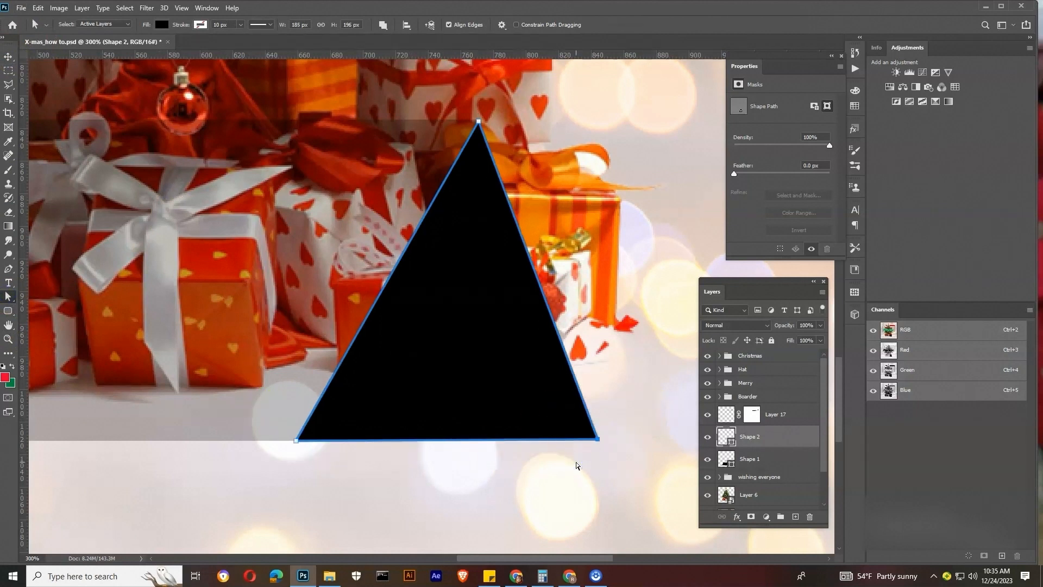
{"action": "left_click", "coordinate": [7, 56]}
{"action": "left_click", "coordinate": [340, 465]}
{"action": "left_click", "coordinate": [473, 349]}
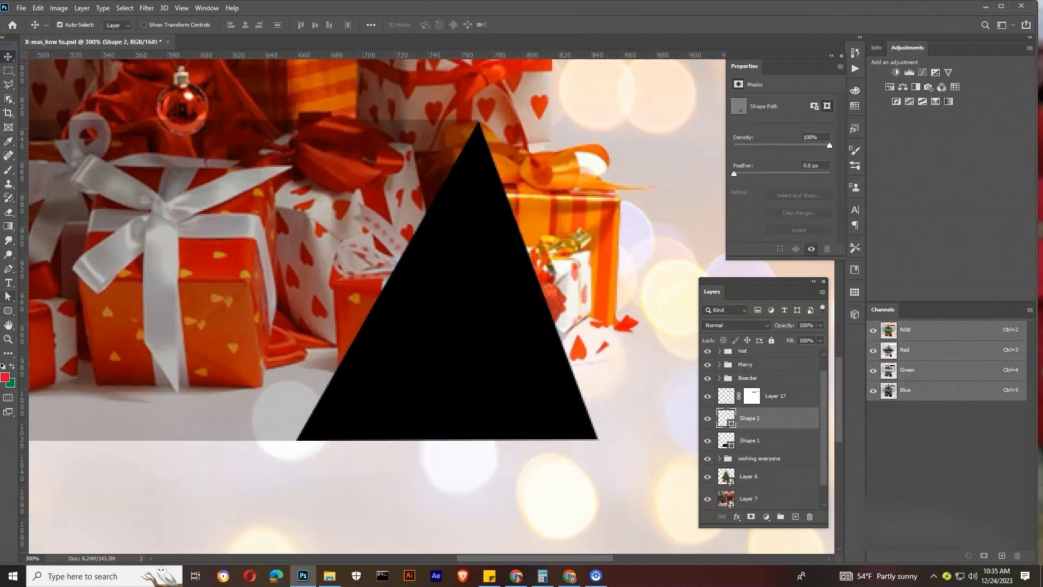
{"action": "left_click", "coordinate": [8, 296]}
{"action": "left_click_drag", "start_coordinate": [595, 442], "coordinate": [597, 441]}
{"action": "left_click", "coordinate": [8, 58]}
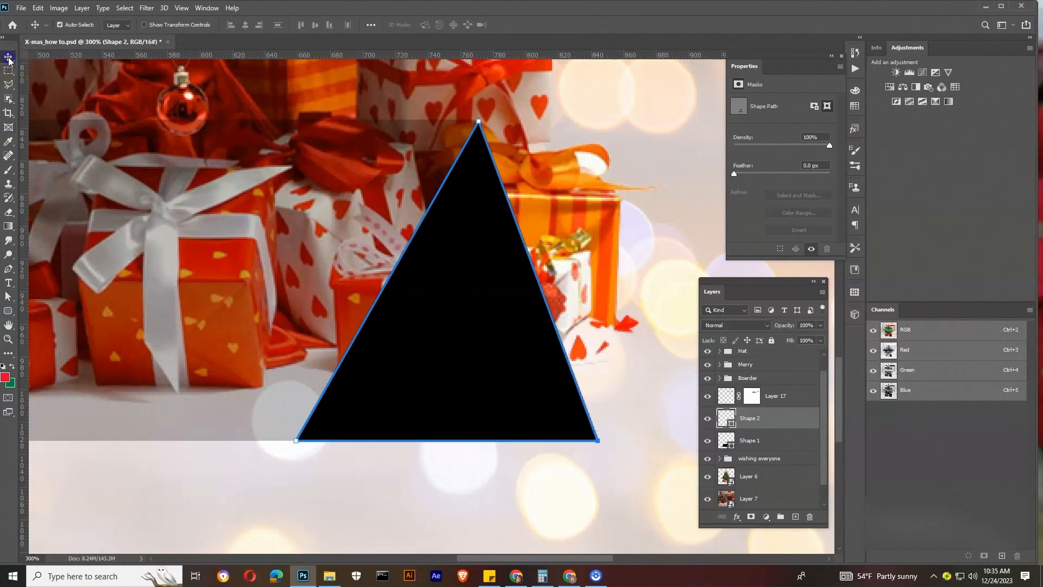
Set the trapezoid's layer opacity to 100%
{"action": "left_click", "coordinate": [367, 508]}
{"action": "key", "text": "z"}
{"action": "left_click", "coordinate": [429, 316], "text": "alt"}
{"action": "left_click", "coordinate": [429, 315], "text": "alt"}
{"action": "left_click", "coordinate": [9, 58]}
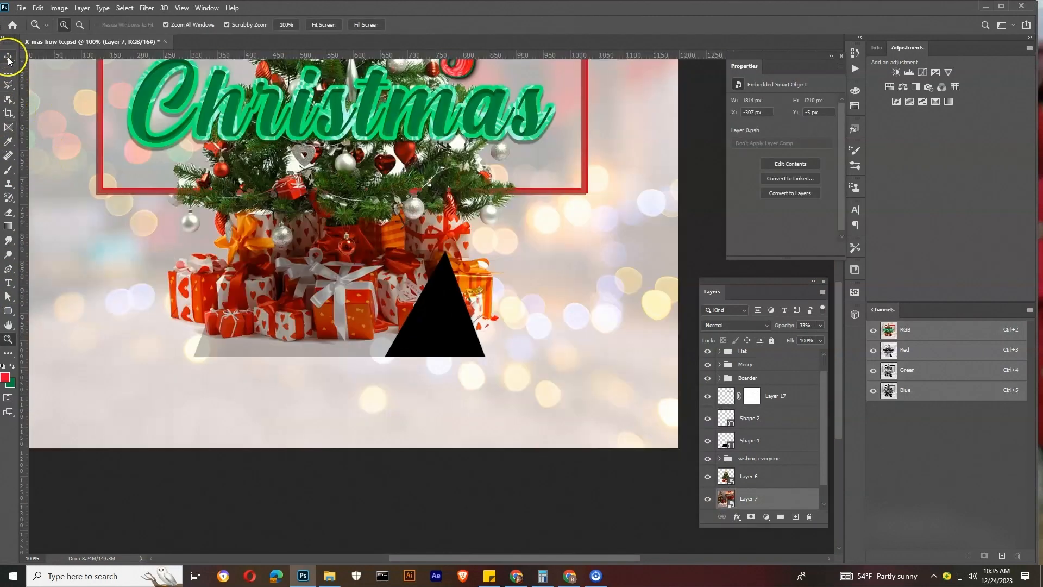
{"action": "left_click", "coordinate": [449, 328]}
{"action": "left_click", "coordinate": [743, 442]}
{"action": "left_click", "coordinate": [819, 325]}
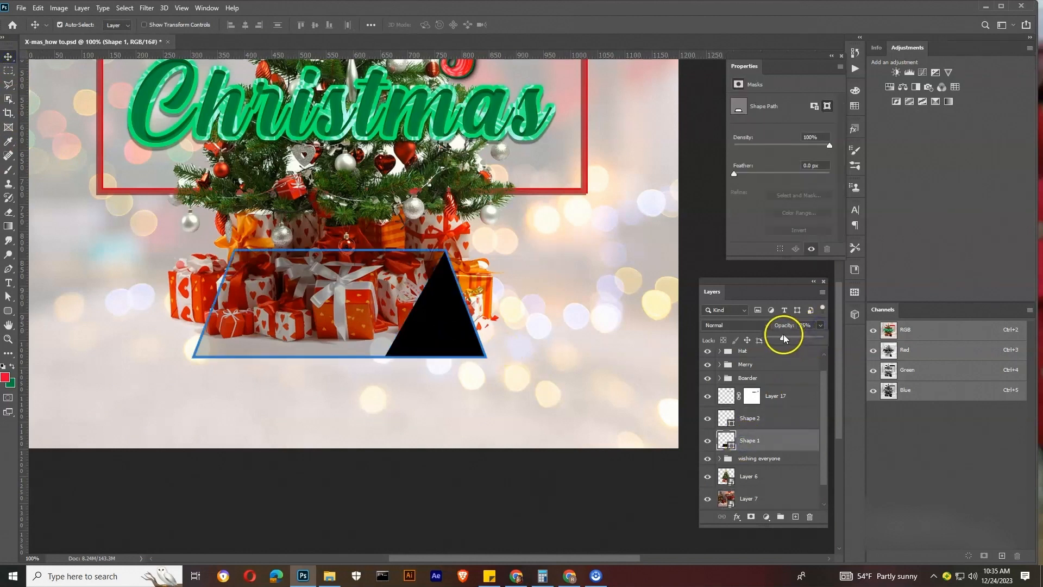
{"action": "left_click_drag", "start_coordinate": [779, 338], "coordinate": [828, 341]}
{"action": "left_click", "coordinate": [306, 315]}
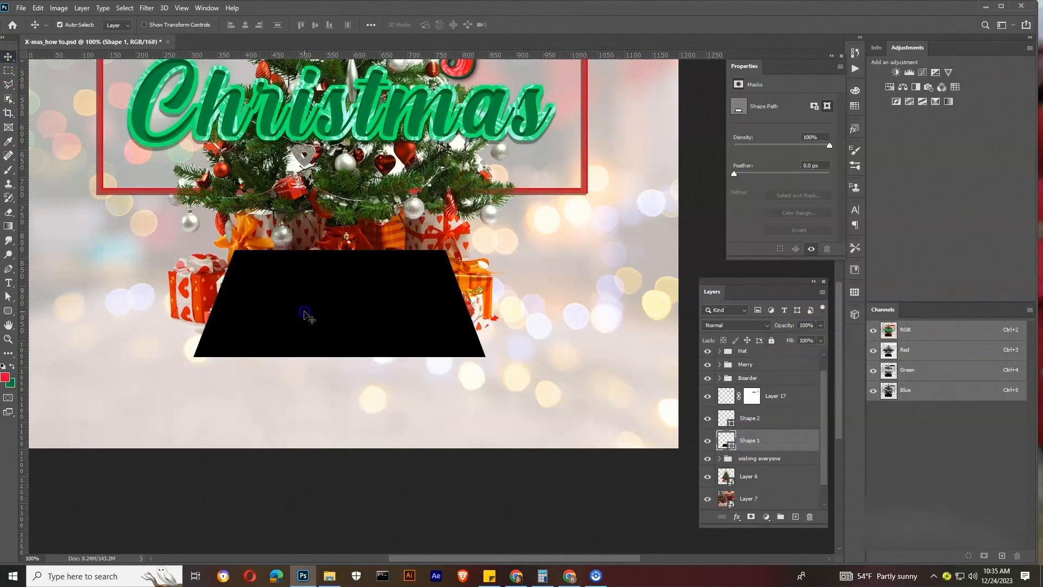
Change the trapezoid's fill colour to white
{"action": "left_click", "coordinate": [8, 296]}
{"action": "left_click", "coordinate": [161, 24]}
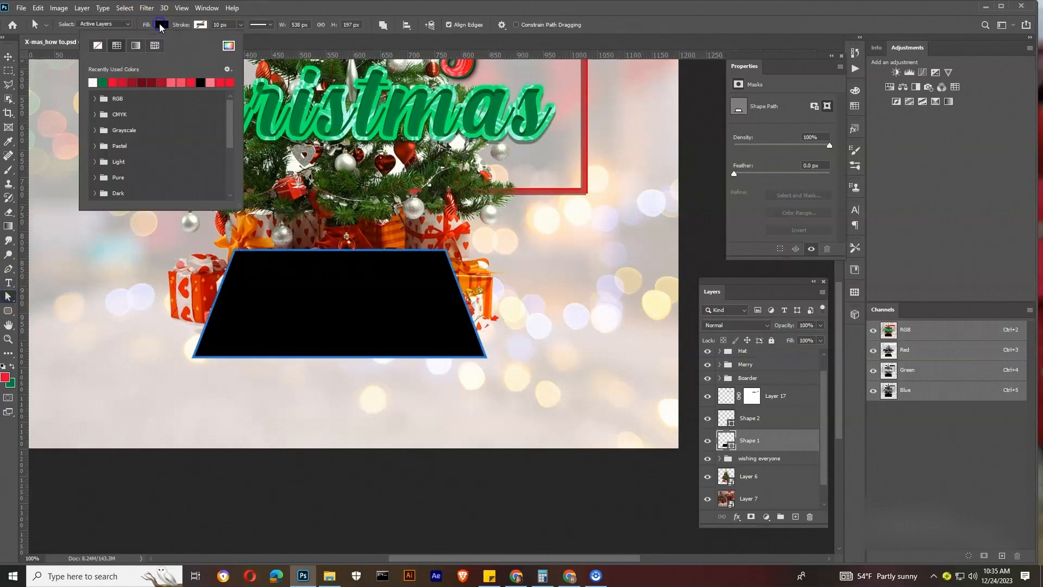
{"action": "left_click", "coordinate": [95, 82]}
Change the triangle's fill colour to a medium grey
{"action": "left_click", "coordinate": [8, 56]}
{"action": "left_click", "coordinate": [422, 310]}
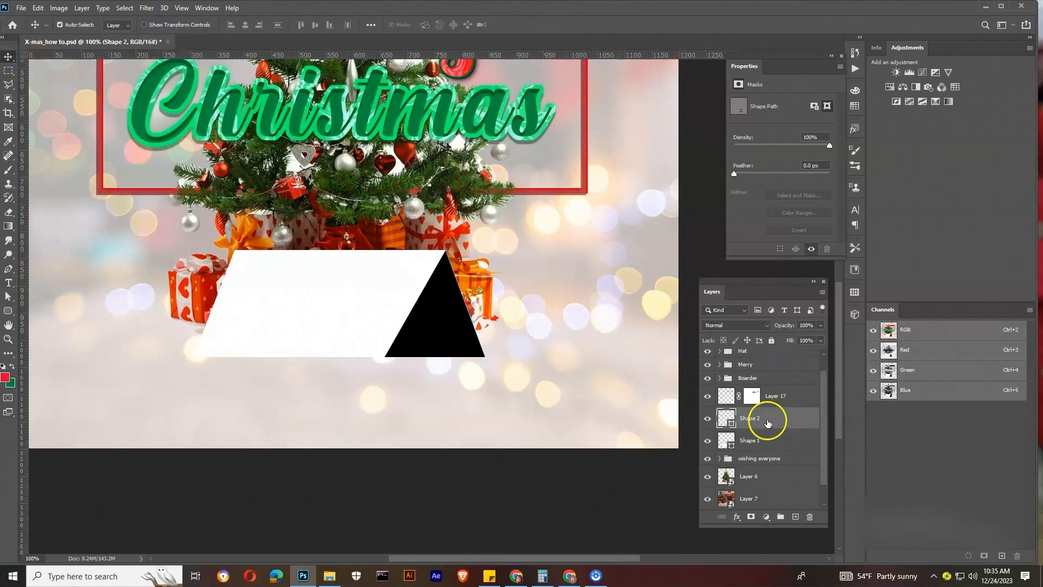
{"action": "left_click", "coordinate": [8, 296]}
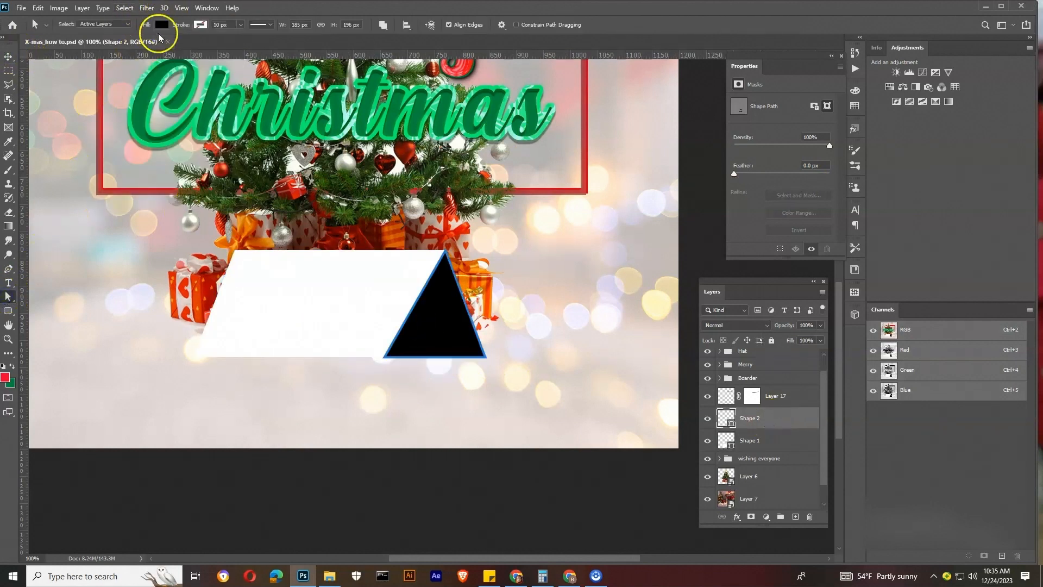
{"action": "left_click", "coordinate": [161, 24]}
{"action": "left_click", "coordinate": [228, 45]}
{"action": "left_click_drag", "start_coordinate": [748, 339], "coordinate": [750, 360]}
{"action": "left_click", "coordinate": [993, 299]}
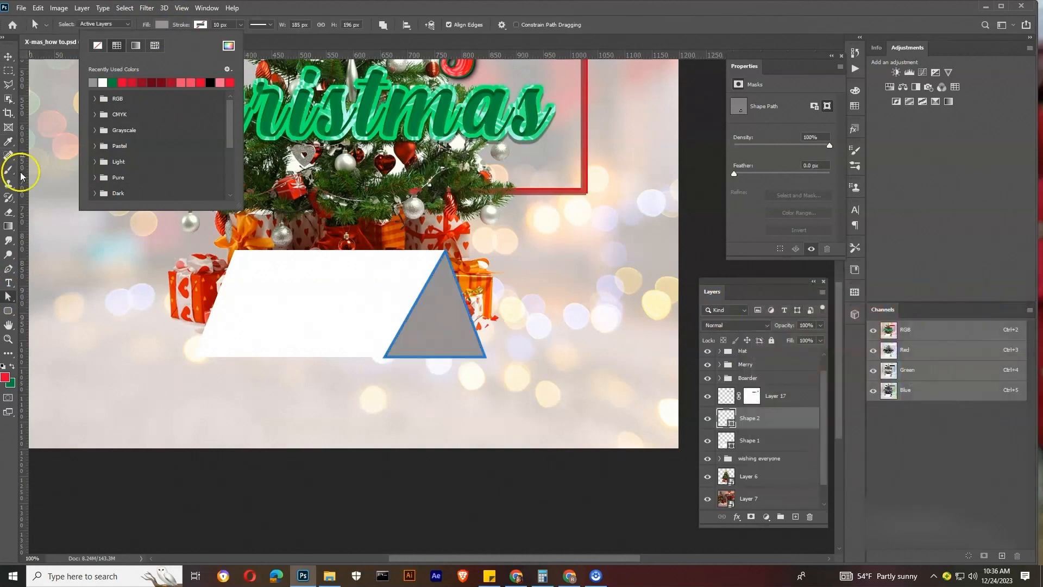
Try a 37% layer opacity on the grey triangle
{"action": "left_click", "coordinate": [8, 56]}
{"action": "left_click", "coordinate": [462, 267]}
{"action": "left_click", "coordinate": [436, 326], "text": "ctrl"}
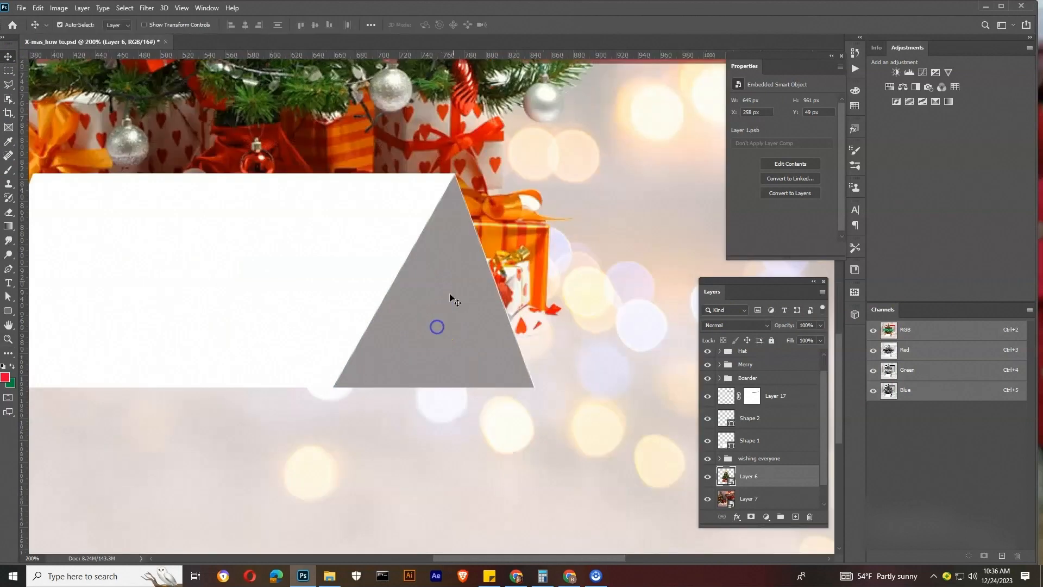
{"action": "left_click", "coordinate": [450, 272]}
{"action": "left_click", "coordinate": [8, 296]}
{"action": "key", "text": "3"}
{"action": "key", "text": "7"}
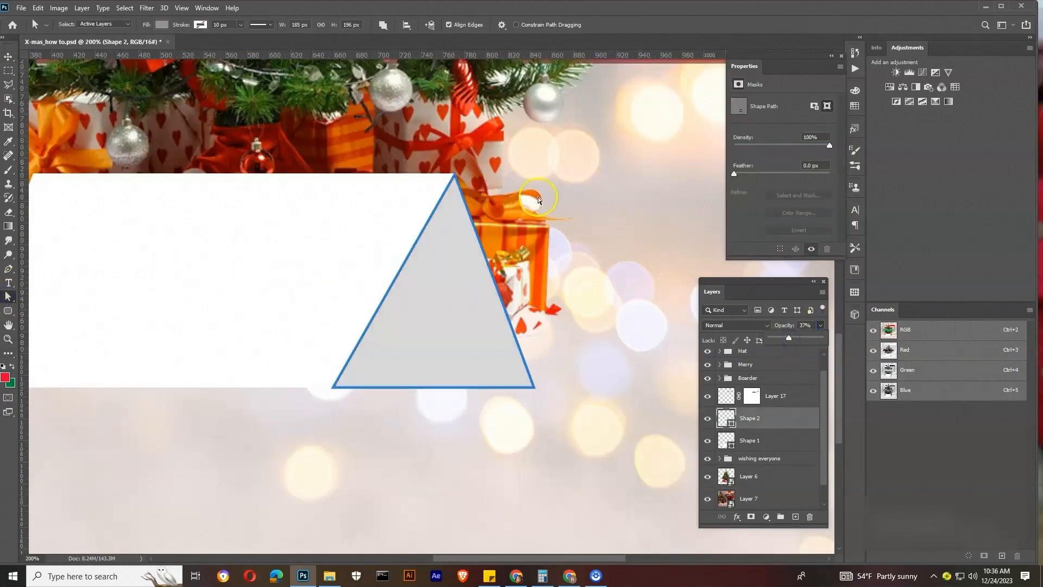
Align the triangle's top and lower right points with the trapezoid's corners, making it about 186 px wide and 197 px high
{"action": "key", "text": "z"}
{"action": "left_click", "coordinate": [462, 173]}
{"action": "left_click", "coordinate": [468, 178]}
{"action": "key", "text": "a"}
{"action": "left_click", "coordinate": [440, 183]}
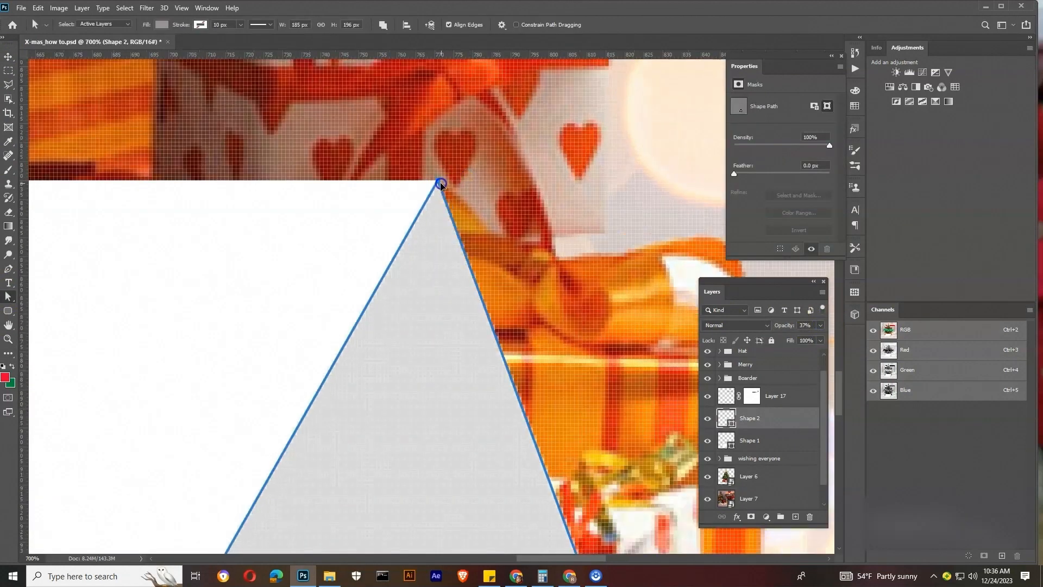
{"action": "left_click_drag", "start_coordinate": [507, 394], "coordinate": [331, 107]}
{"action": "left_click_drag", "start_coordinate": [434, 423], "coordinate": [427, 398]}
{"action": "left_click_drag", "start_coordinate": [417, 266], "coordinate": [423, 268]}
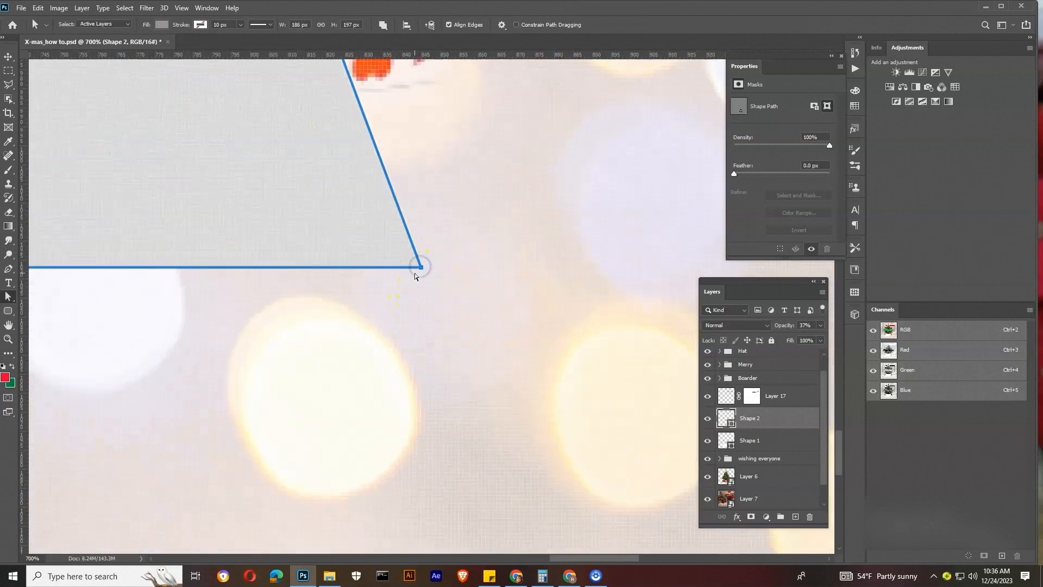
{"action": "key", "text": "z"}
{"action": "left_click", "coordinate": [340, 231], "text": "alt"}
{"action": "left_click", "coordinate": [47, 116], "text": "alt"}
{"action": "key", "text": "v"}
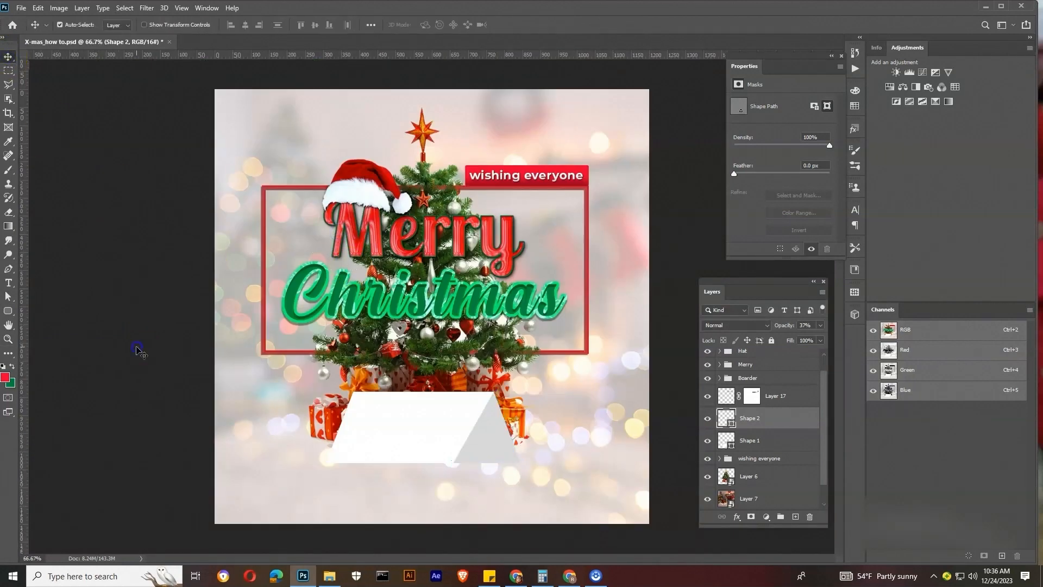
Restore the grey triangle's layer opacity to 100%
{"action": "left_click", "coordinate": [775, 397]}
{"action": "left_click", "coordinate": [754, 422]}
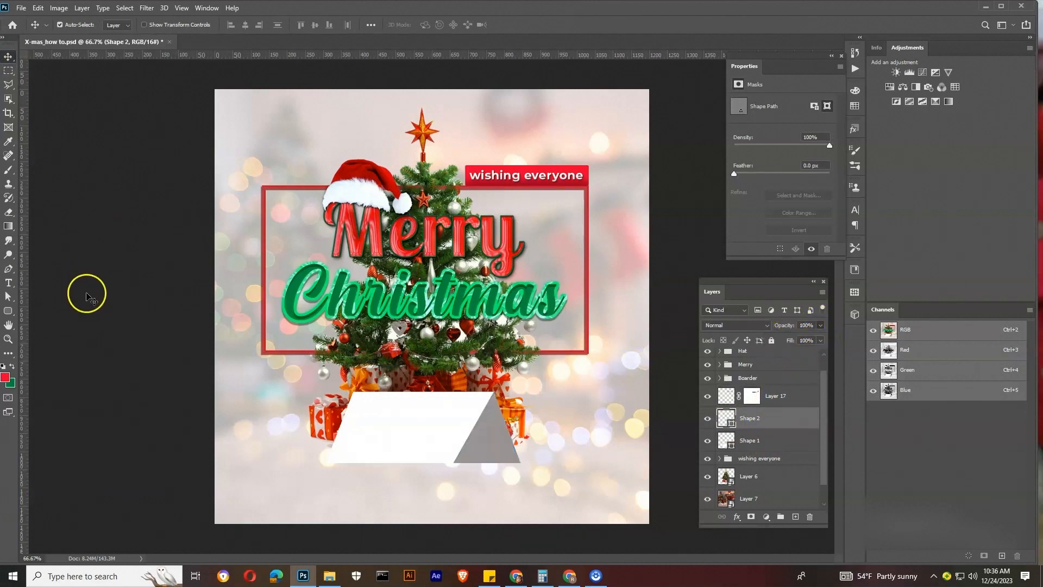
Duplicate the white trapezoid onto a layer directly below it and fill the copy with black
{"action": "left_click", "coordinate": [410, 424]}
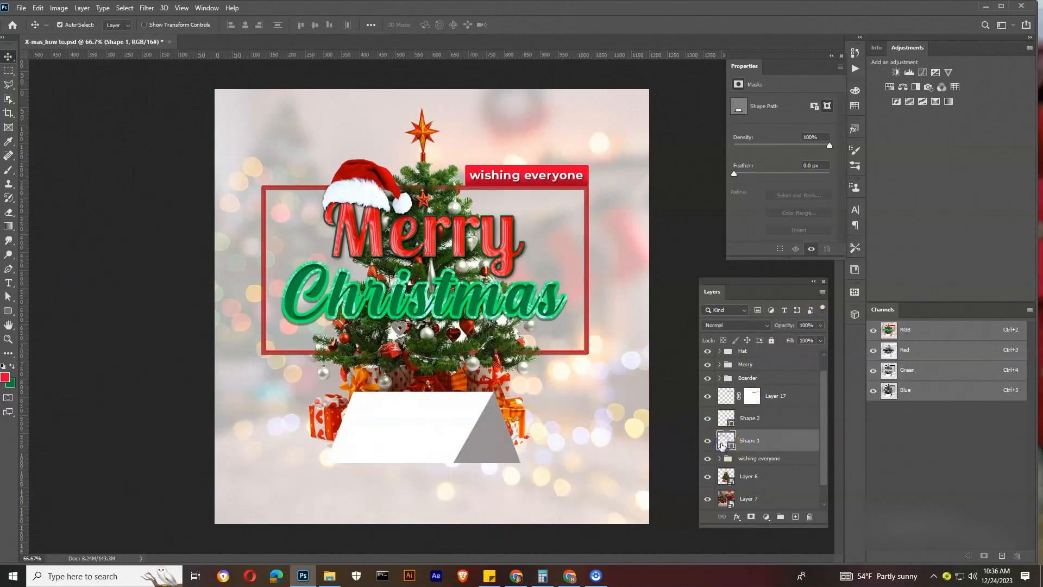
{"action": "left_click_drag", "start_coordinate": [724, 445], "coordinate": [744, 471]}
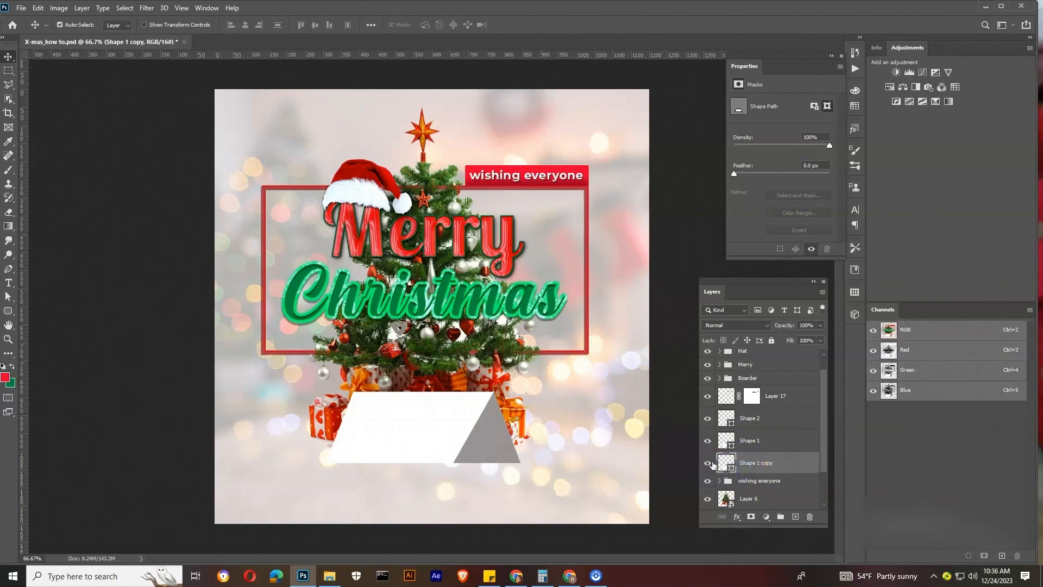
{"action": "left_click", "coordinate": [12, 298]}
{"action": "left_click", "coordinate": [163, 23]}
{"action": "left_click", "coordinate": [163, 86]}
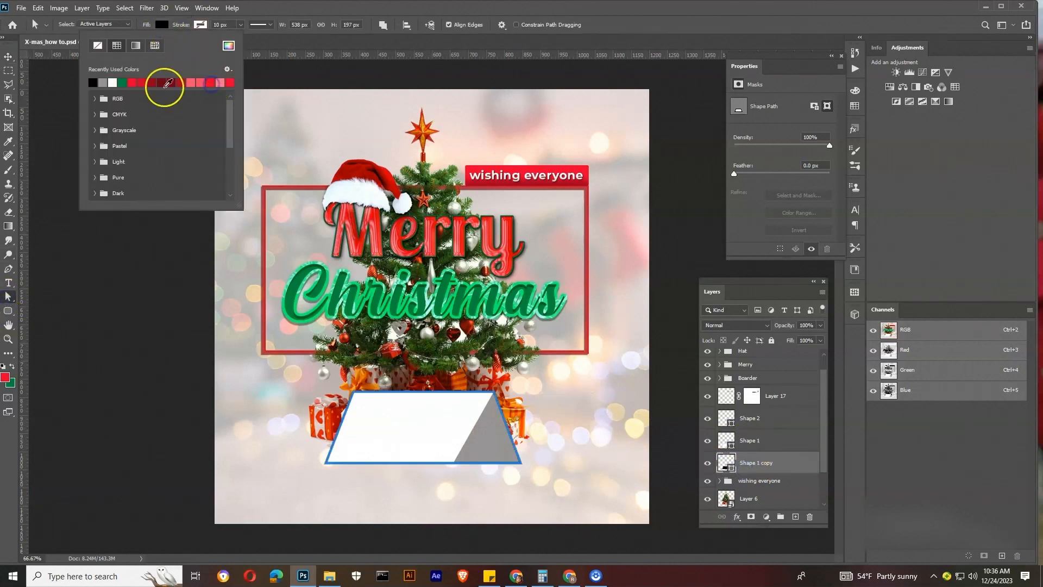
Flip the black copy below the trapezoid's base as a cast shadow, with height about -31% and horizontal skew about -75°
{"action": "left_click", "coordinate": [7, 57]}
{"action": "key", "text": "ctrl+t"}
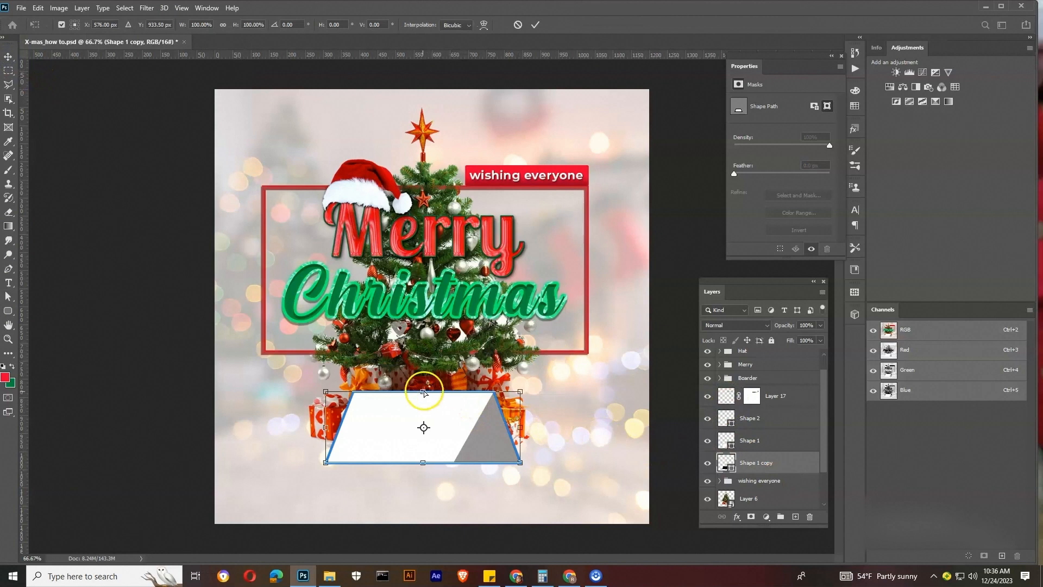
{"action": "left_click_drag", "start_coordinate": [422, 391], "coordinate": [344, 486]}
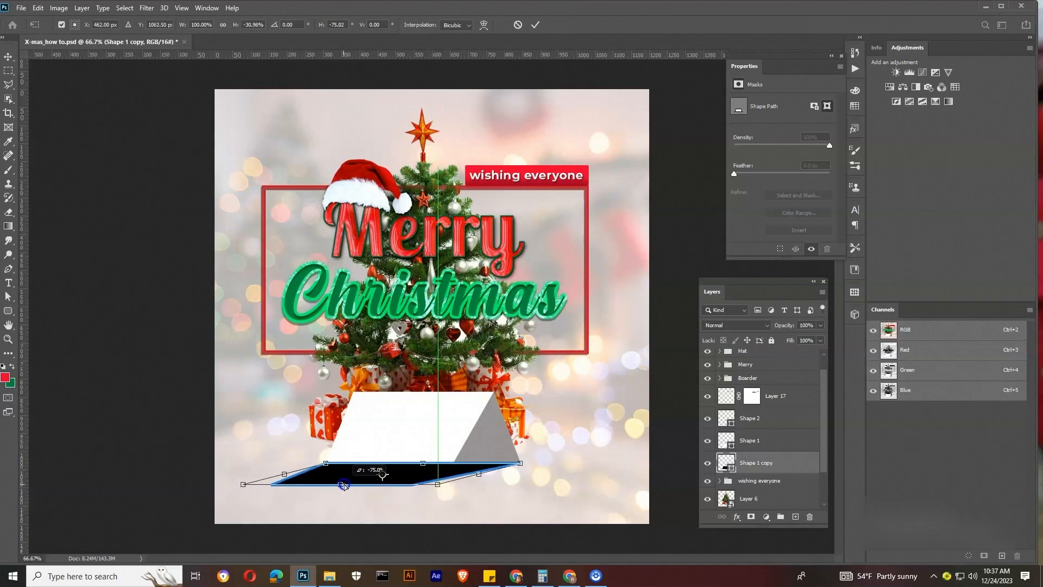
{"action": "key", "text": "Return"}
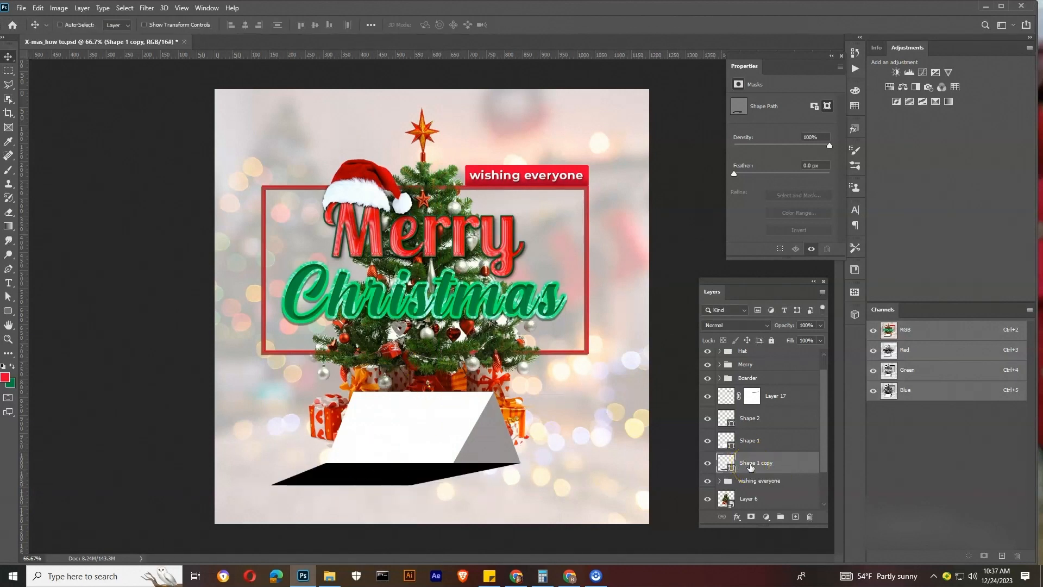
Duplicate the black shadow with the lower copy hidden, and apply a 4.0 px Gaussian Blur as a smart filter to the duplicate
{"action": "key", "text": "ctrl+j"}
{"action": "left_click", "coordinate": [707, 485]}
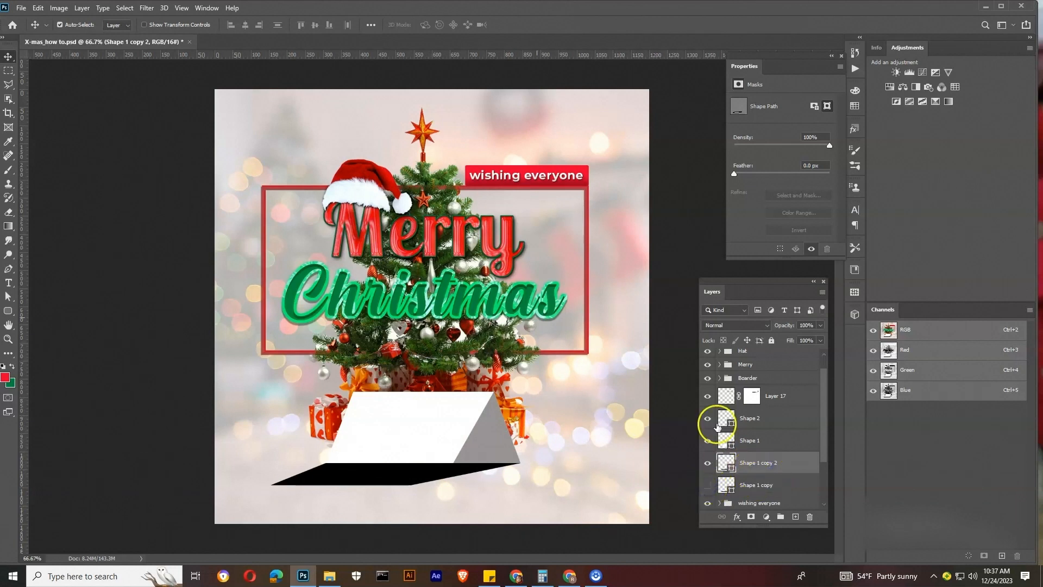
{"action": "left_click", "coordinate": [147, 7]}
{"action": "mouse_move", "coordinate": [160, 131]}
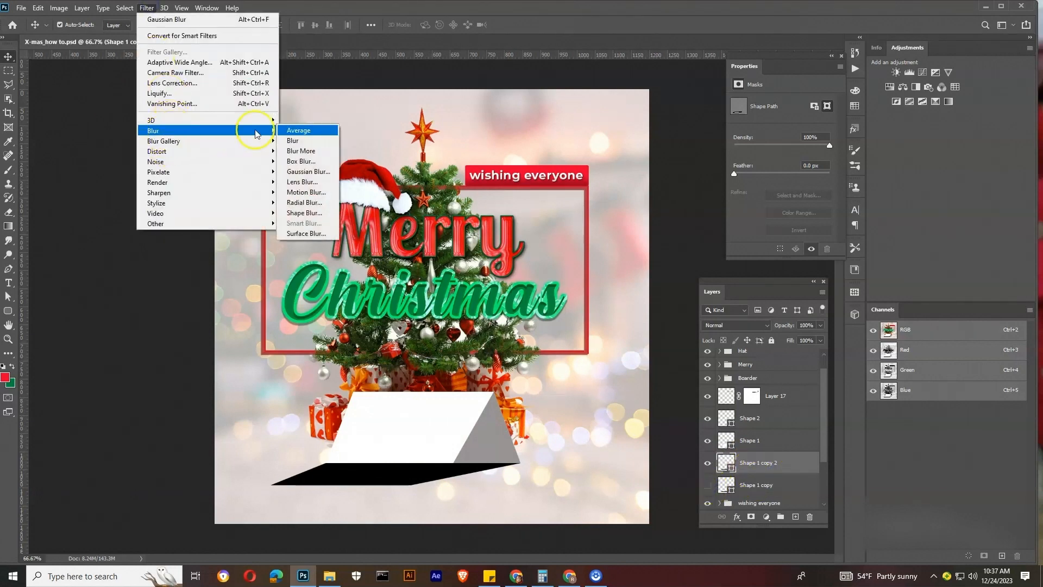
{"action": "left_click", "coordinate": [318, 171]}
{"action": "left_click", "coordinate": [494, 215]}
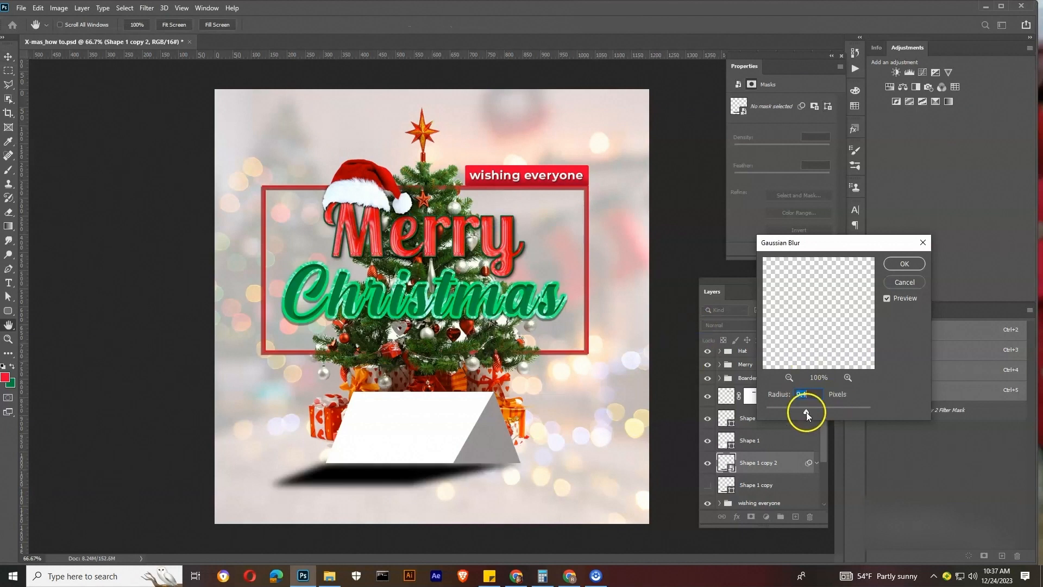
{"action": "left_click_drag", "start_coordinate": [799, 413], "coordinate": [789, 413]}
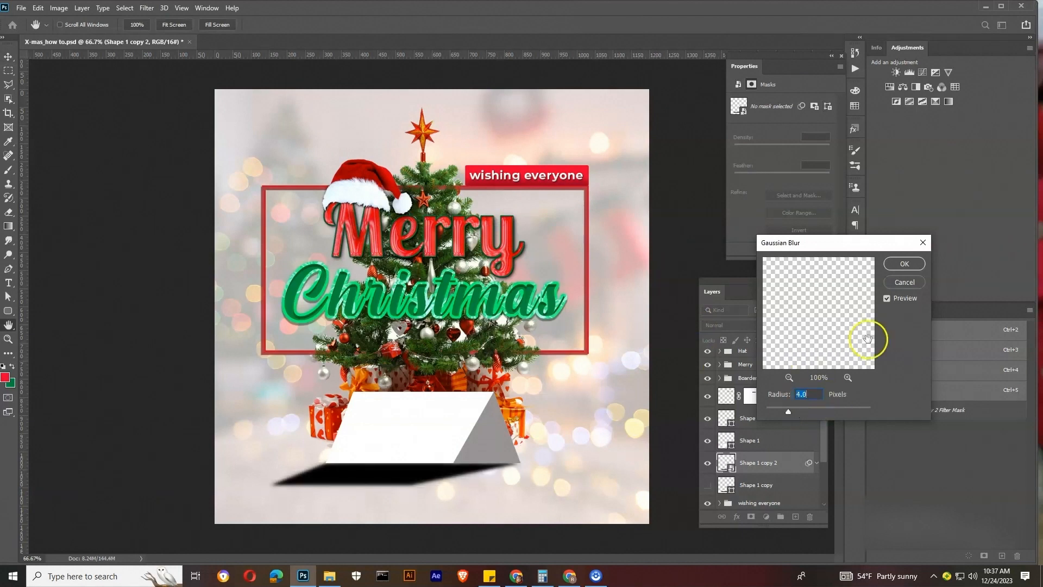
{"action": "left_click", "coordinate": [905, 263]}
Set the blurred shadow's blend mode to Multiply, lower its fill, and nudge it slightly up
{"action": "left_click", "coordinate": [736, 325]}
{"action": "left_click", "coordinate": [721, 338]}
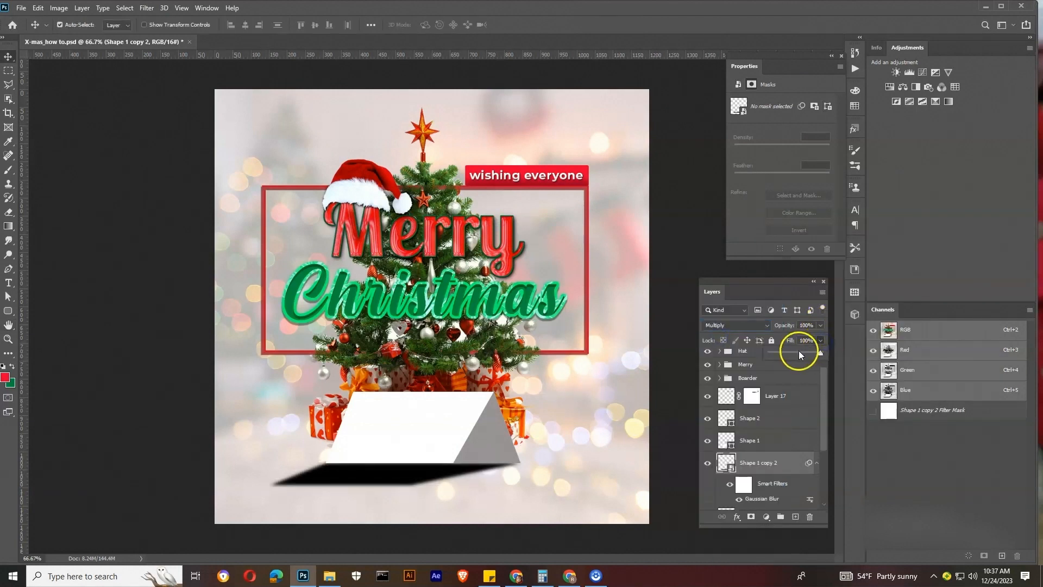
{"action": "left_click_drag", "start_coordinate": [799, 351], "coordinate": [795, 352]}
{"action": "left_click", "coordinate": [766, 465]}
{"action": "key", "text": "Up"}
{"action": "key", "text": "Up"}
Show the sharp black shadow layer again and move it above the blurred shadow in the layer order
{"action": "scroll", "coordinate": [786, 440], "scroll_direction": "down", "scroll_amount": 3}
{"action": "left_click", "coordinate": [708, 475]}
{"action": "left_click", "coordinate": [746, 480]}
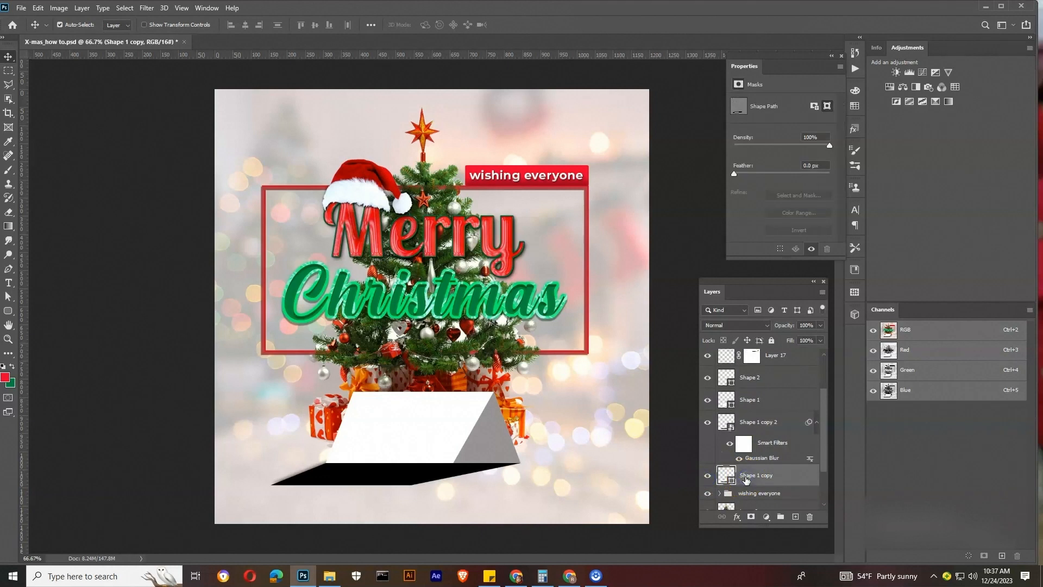
{"action": "key", "text": "ctrl+bracketright"}
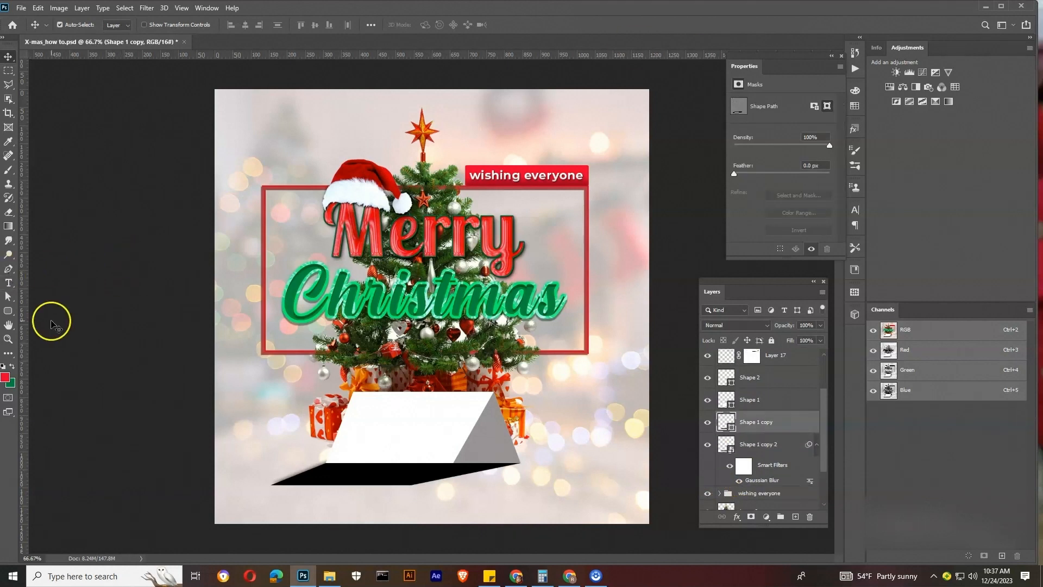
Reshape the sharp black shadow into a thin strip along the trapezoid's base, about 600 px wide and 35 px high
{"action": "left_click", "coordinate": [8, 297]}
{"action": "left_click_drag", "start_coordinate": [236, 462], "coordinate": [435, 498]}
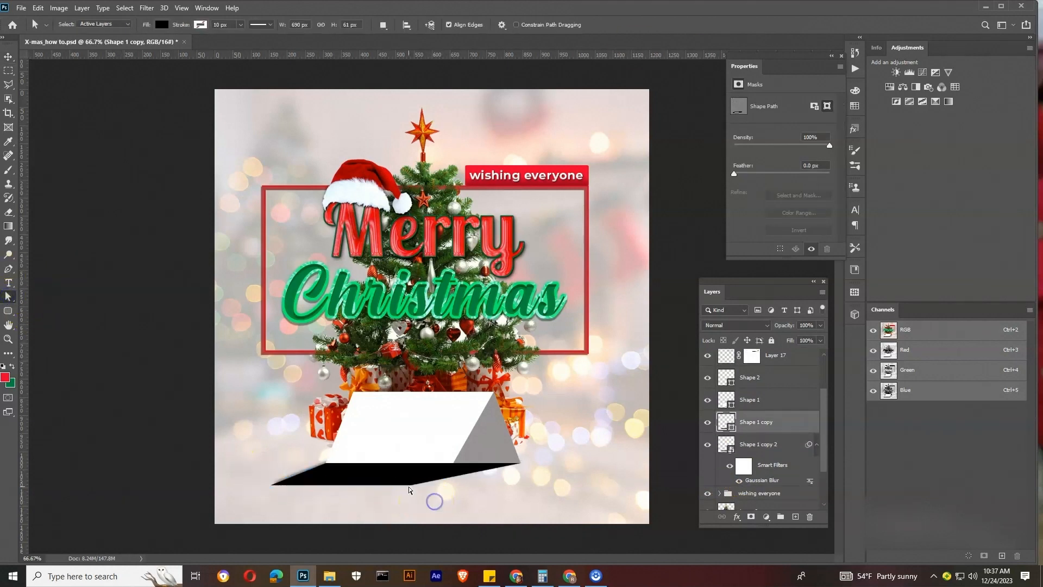
{"action": "left_click_drag", "start_coordinate": [270, 489], "coordinate": [308, 473]}
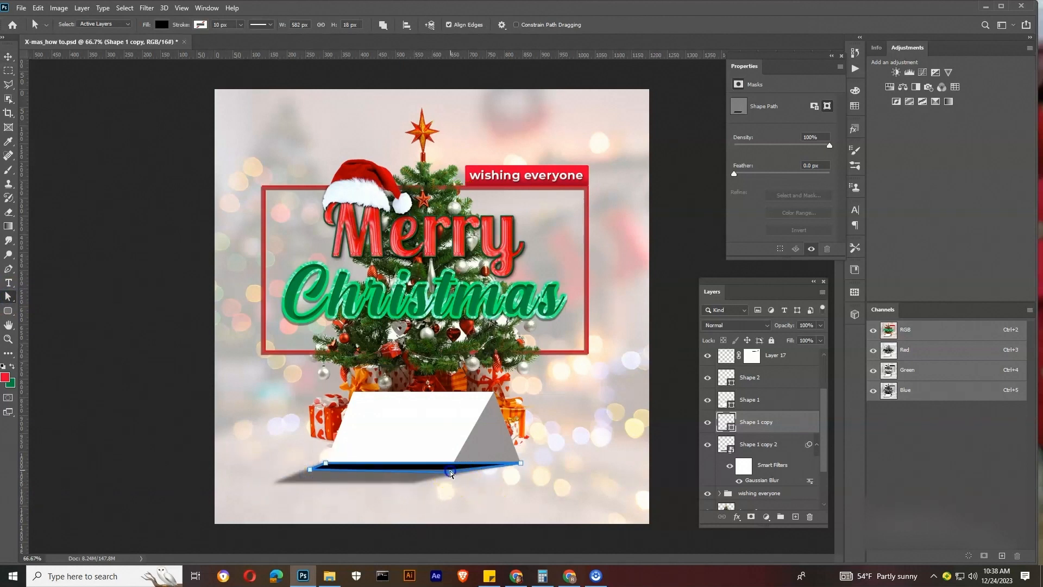
{"action": "left_click_drag", "start_coordinate": [449, 474], "coordinate": [449, 473]}
{"action": "left_click_drag", "start_coordinate": [326, 463], "coordinate": [328, 462]}
{"action": "left_click", "coordinate": [8, 57]}
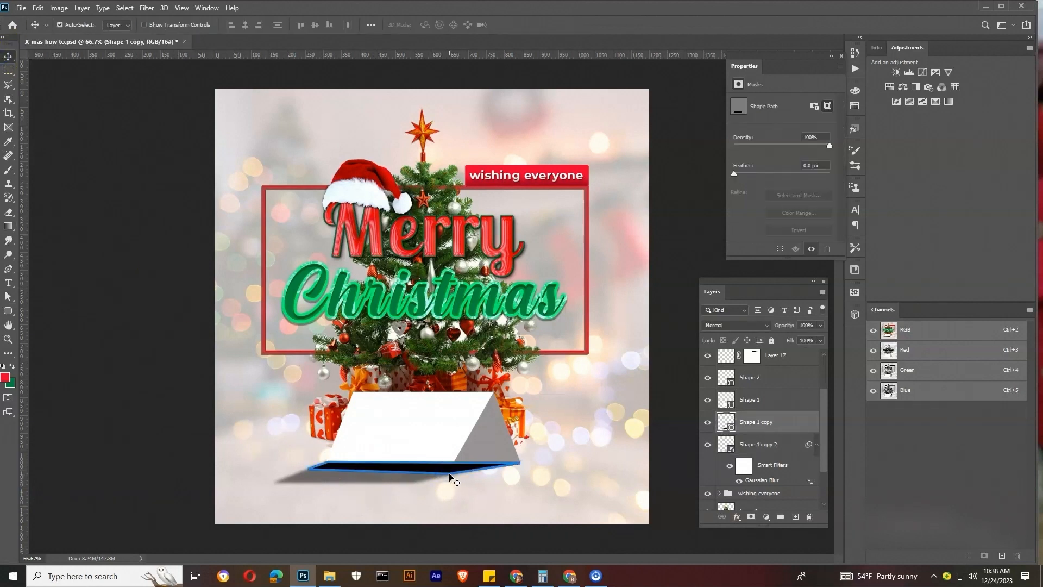
{"action": "key", "text": "a"}
{"action": "left_click", "coordinate": [453, 483]}
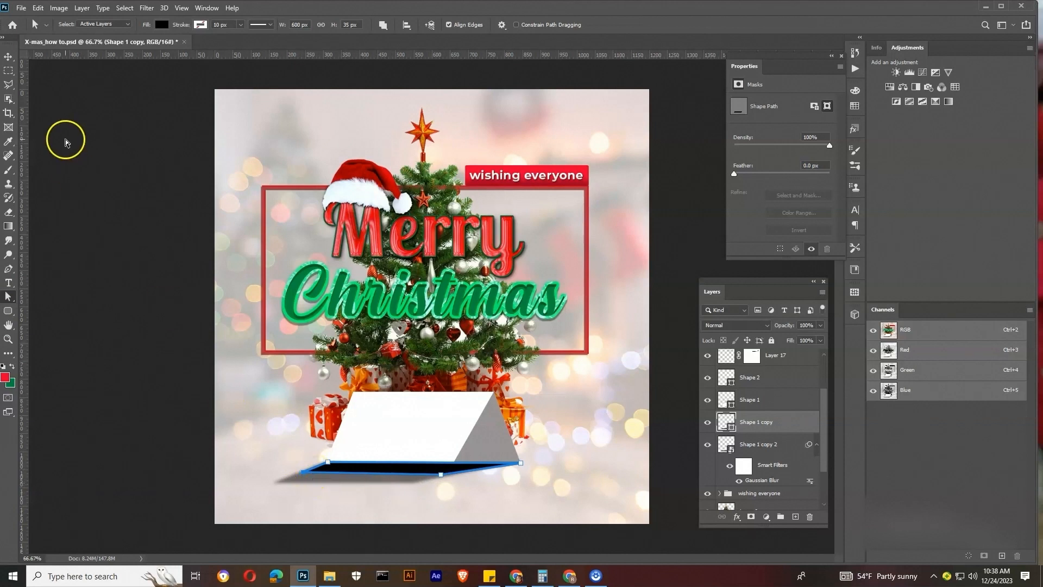
{"action": "left_click", "coordinate": [8, 57]}
Check the sharp shadow strip by toggling its visibility, and add a layer mask to it
{"action": "left_click", "coordinate": [754, 403]}
{"action": "left_click", "coordinate": [707, 422]}
{"action": "left_click", "coordinate": [707, 423]}
{"action": "left_click", "coordinate": [752, 425]}
{"action": "left_click", "coordinate": [751, 516]}
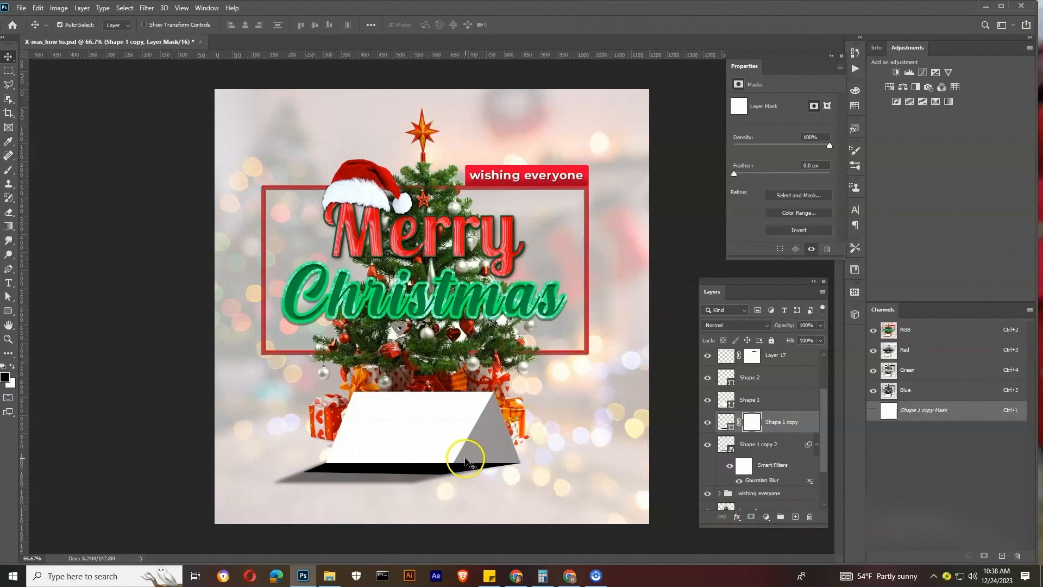
Try to fade the shadow strip's lower edge on its mask with a black brush at 50% opacity
{"action": "key", "text": "b"}
{"action": "left_click", "coordinate": [246, 25]}
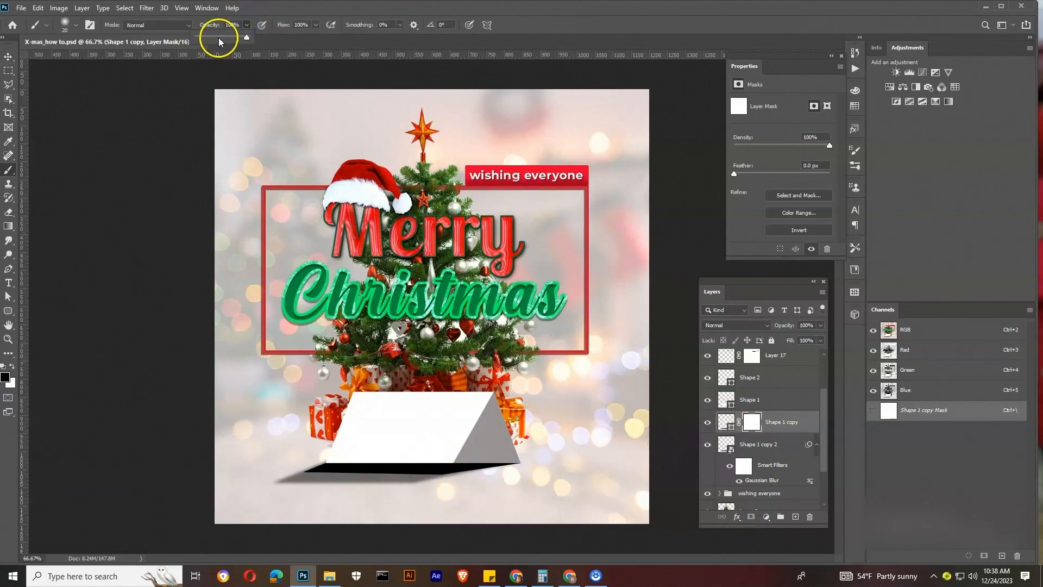
{"action": "left_click", "coordinate": [239, 24]}
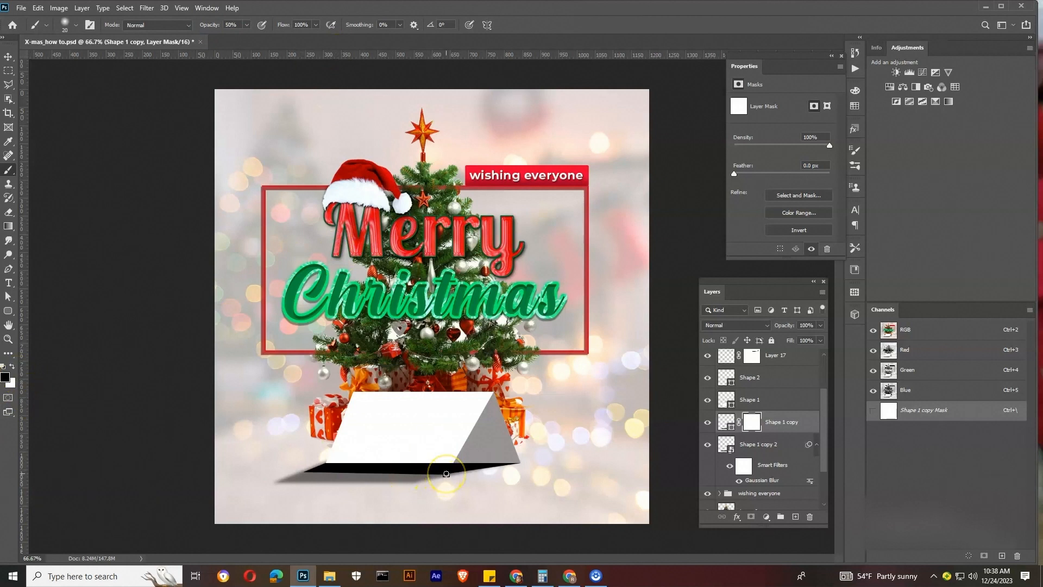
{"action": "left_click_drag", "start_coordinate": [305, 471], "coordinate": [302, 474]}
{"action": "key", "text": "ctrl+z"}
Fade the shadow strip's outer edge by painting black on its mask with a size 30 soft brush at 80% opacity
{"action": "left_click", "coordinate": [212, 20]}
{"action": "key", "text": "bracketright"}
{"action": "key", "text": "bracketright"}
{"action": "key", "text": "ctrl+z"}
{"action": "left_click_drag", "start_coordinate": [441, 477], "coordinate": [302, 474]}
{"action": "left_click_drag", "start_coordinate": [442, 473], "coordinate": [438, 473]}
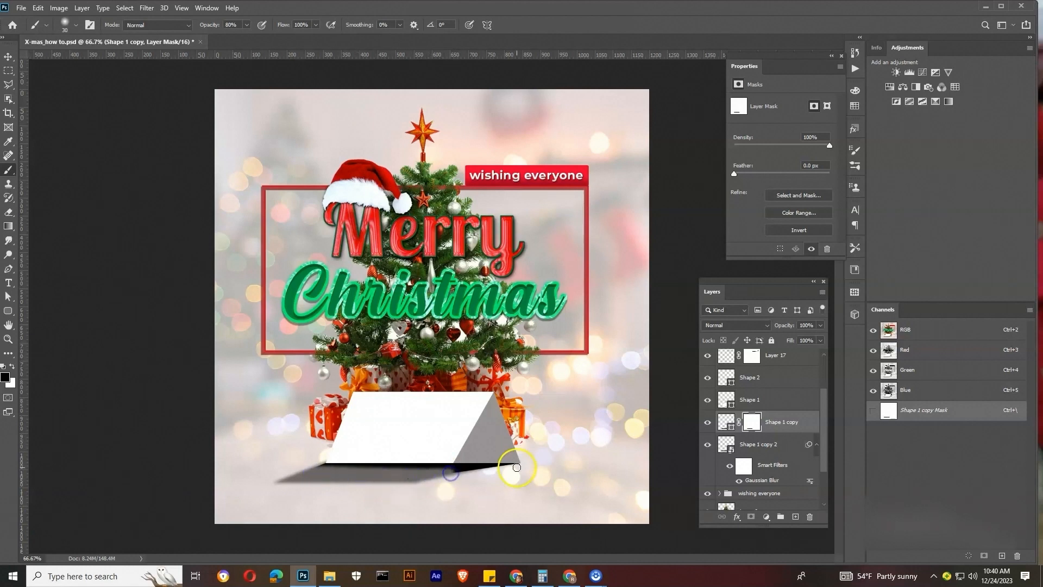
{"action": "left_click_drag", "start_coordinate": [445, 472], "coordinate": [331, 471]}
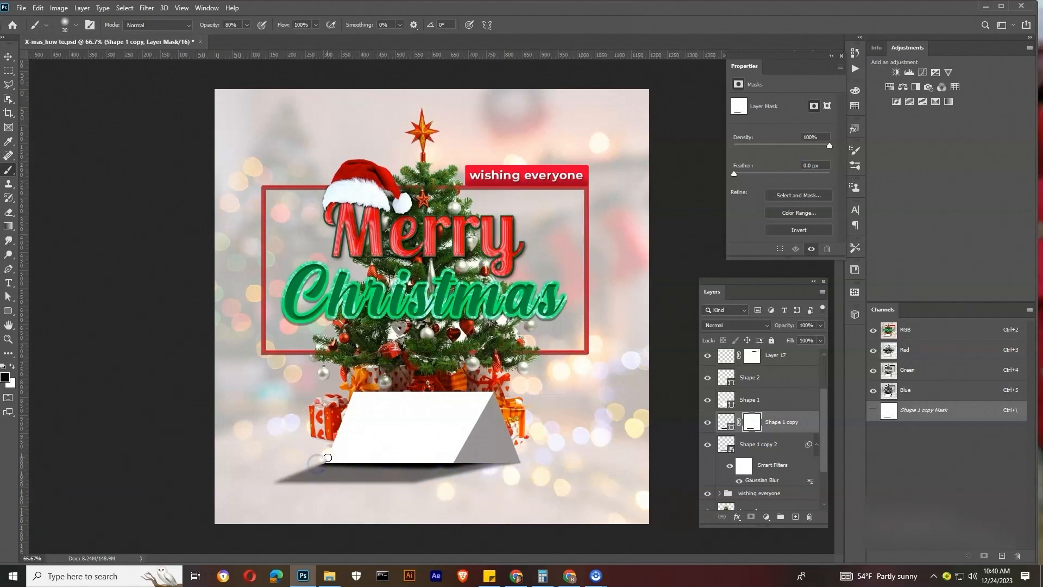
Restore the shadow strip along the card's base by painting white on its layer mask, and inspect it at different magnifications
{"action": "key", "text": "x"}
{"action": "left_click", "coordinate": [440, 463]}
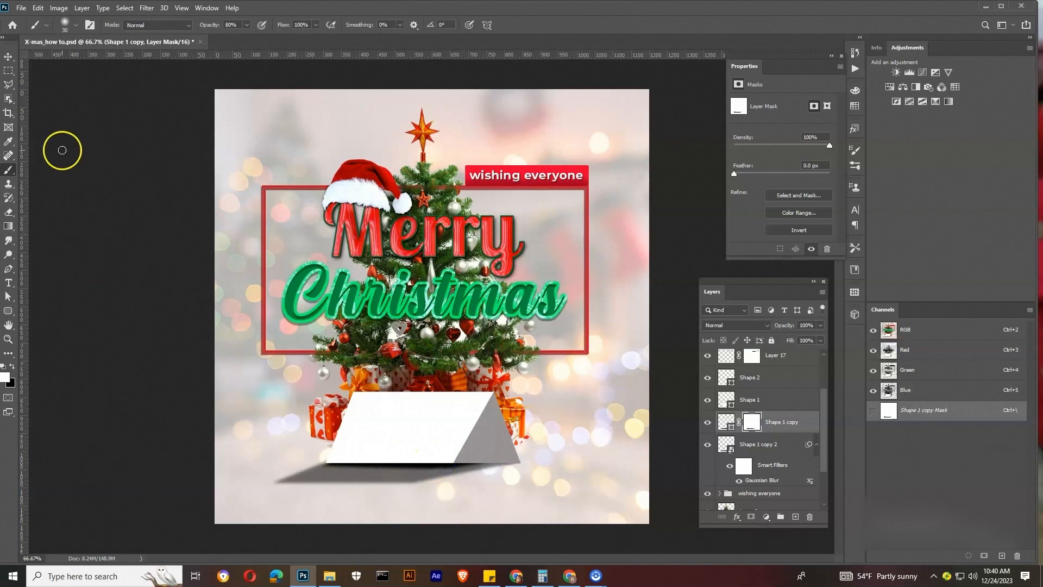
{"action": "key", "text": "z"}
{"action": "left_click", "coordinate": [399, 330], "text": "alt"}
{"action": "left_click", "coordinate": [440, 353], "text": "alt"}
{"action": "left_click", "coordinate": [439, 353]}
{"action": "left_click", "coordinate": [439, 354]}
Group the sharp and blurred shadow layers, compare the result by toggling their visibility, and name the group Shadows
{"action": "key", "text": "v"}
{"action": "left_click", "coordinate": [764, 446], "text": "shift"}
{"action": "key", "text": "ctrl+g"}
{"action": "left_click", "coordinate": [708, 423]}
{"action": "left_click", "coordinate": [708, 423]}
{"action": "double_click", "coordinate": [756, 427]}
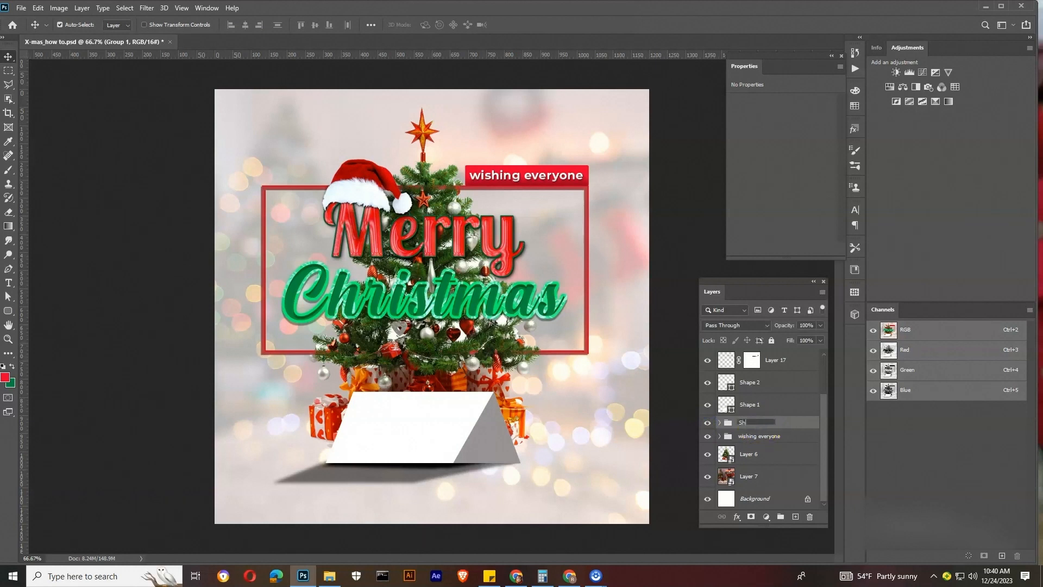
Set the Shape 1 copy shadow strip in the Shadows group to Multiply at 62% opacity
{"action": "left_click", "coordinate": [720, 422]}
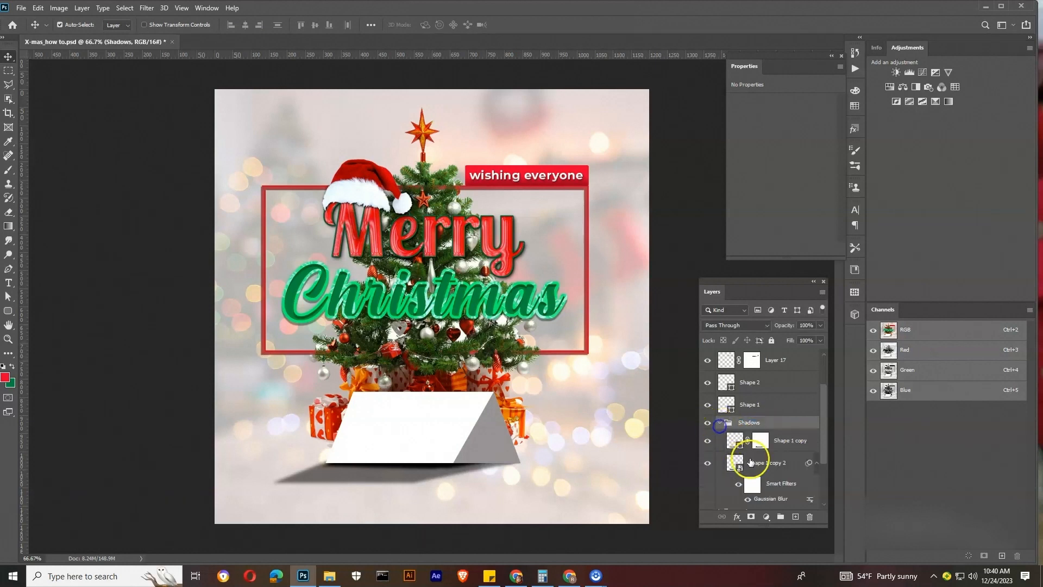
{"action": "left_click", "coordinate": [791, 440]}
{"action": "left_click", "coordinate": [738, 326]}
{"action": "left_click", "coordinate": [730, 335]}
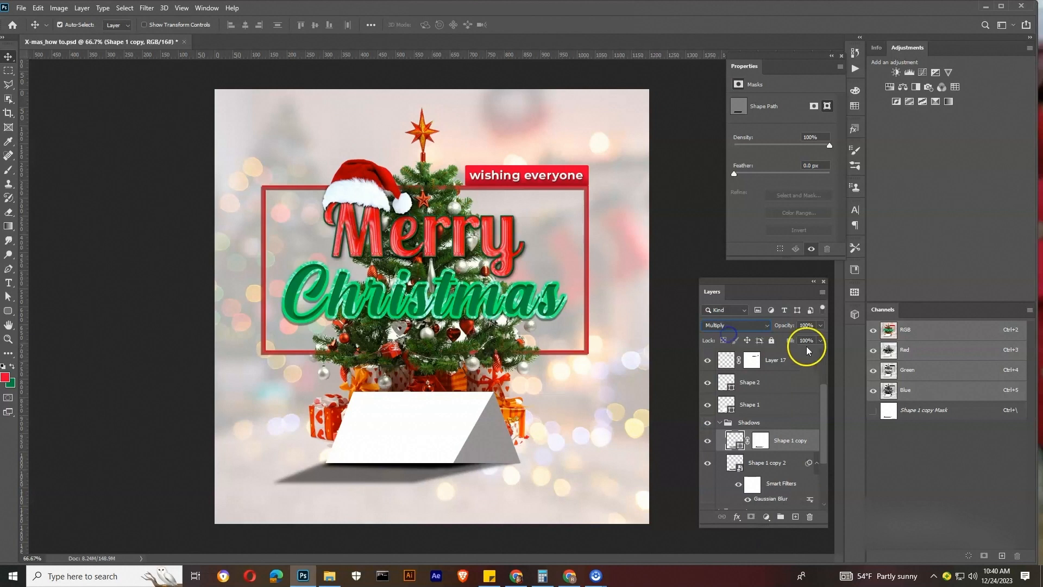
{"action": "left_click_drag", "start_coordinate": [799, 338], "coordinate": [797, 337]}
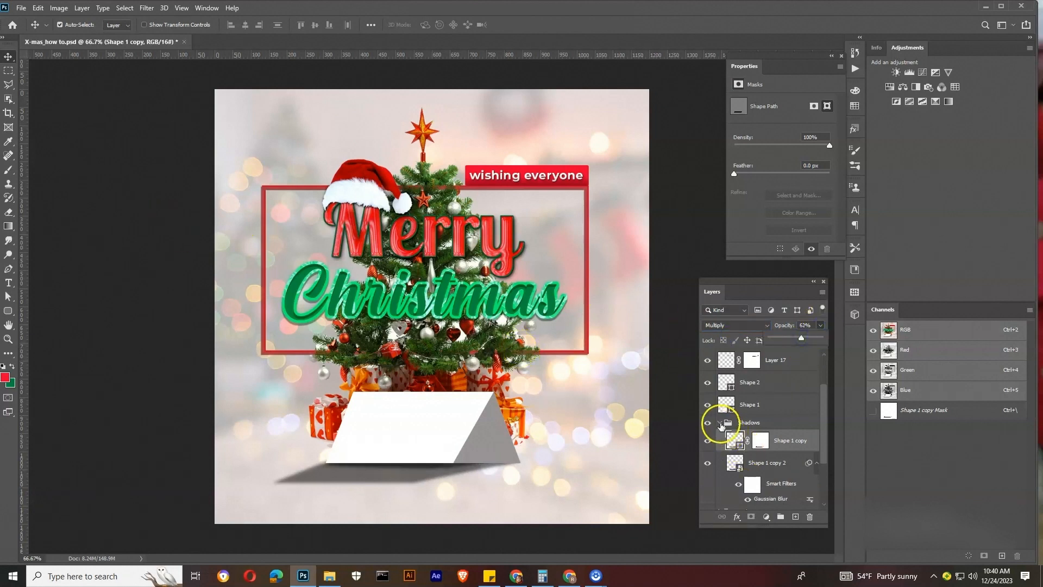
{"action": "left_click", "coordinate": [720, 422]}
Add the text "2023" in white Montserrat Bold, 18 pt, on the floor below the card's shadow
{"action": "left_click", "coordinate": [396, 394], "text": "ctrl"}
{"action": "left_click_drag", "start_coordinate": [555, 418], "coordinate": [520, 364]}
{"action": "key", "text": "t"}
{"action": "left_click", "coordinate": [199, 412]}
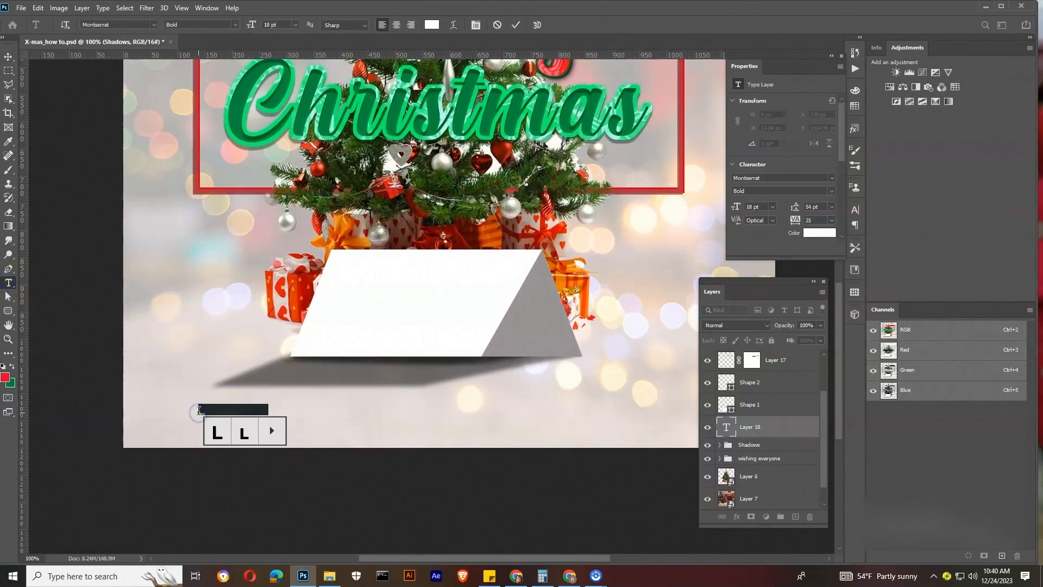
{"action": "type", "text": "2020"}
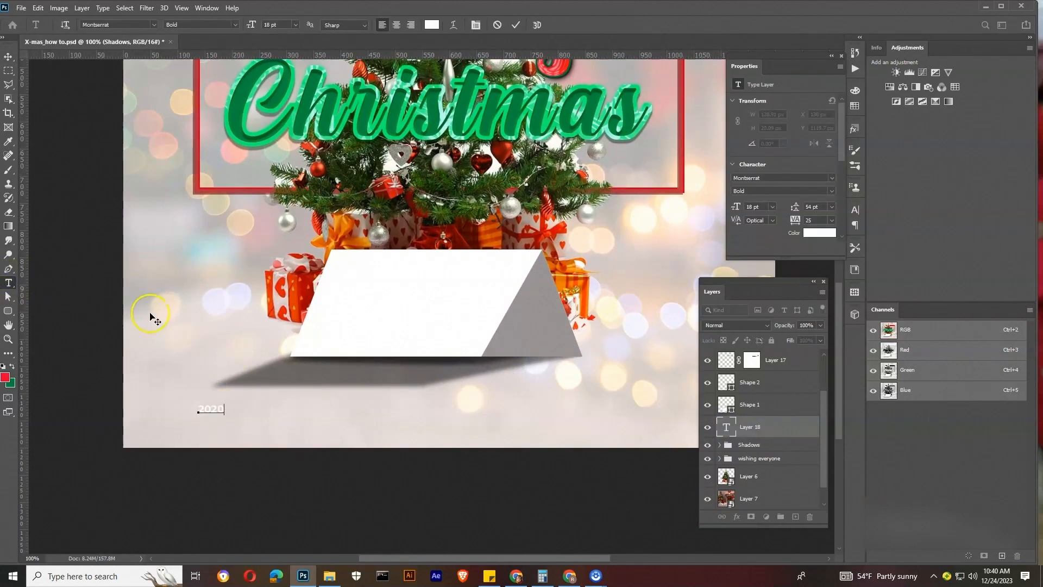
{"action": "left_click", "coordinate": [8, 57]}
Enlarge the 2023 text to about 91 pt over the card's white face and color it black
{"action": "key", "text": "ctrl+t"}
{"action": "left_click_drag", "start_coordinate": [224, 414], "coordinate": [274, 444]}
{"action": "left_click_drag", "start_coordinate": [230, 413], "coordinate": [414, 311]}
{"action": "left_click", "coordinate": [819, 232]}
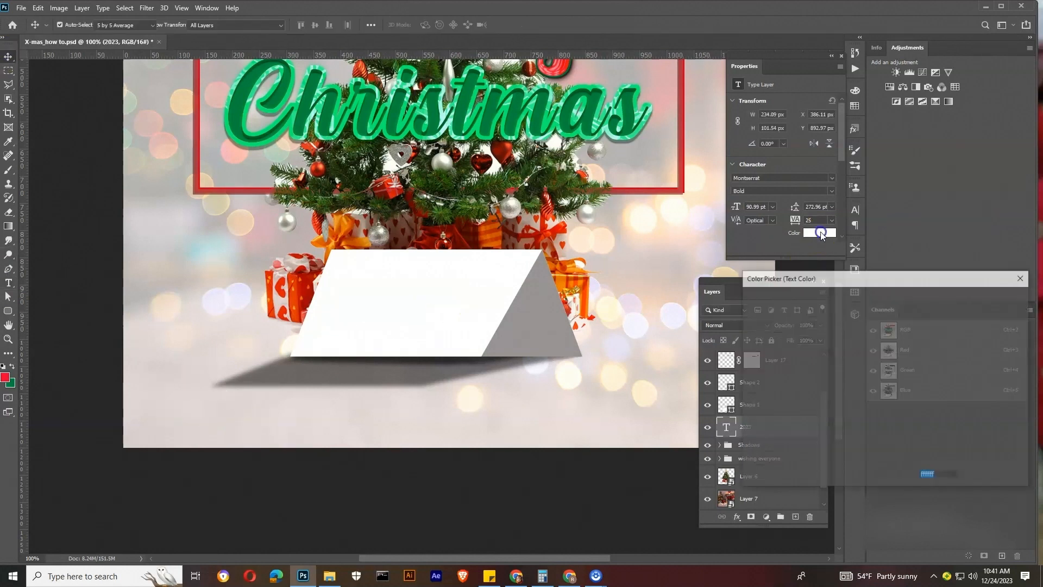
{"action": "left_click_drag", "start_coordinate": [880, 438], "coordinate": [881, 460]}
{"action": "left_click", "coordinate": [995, 299]}
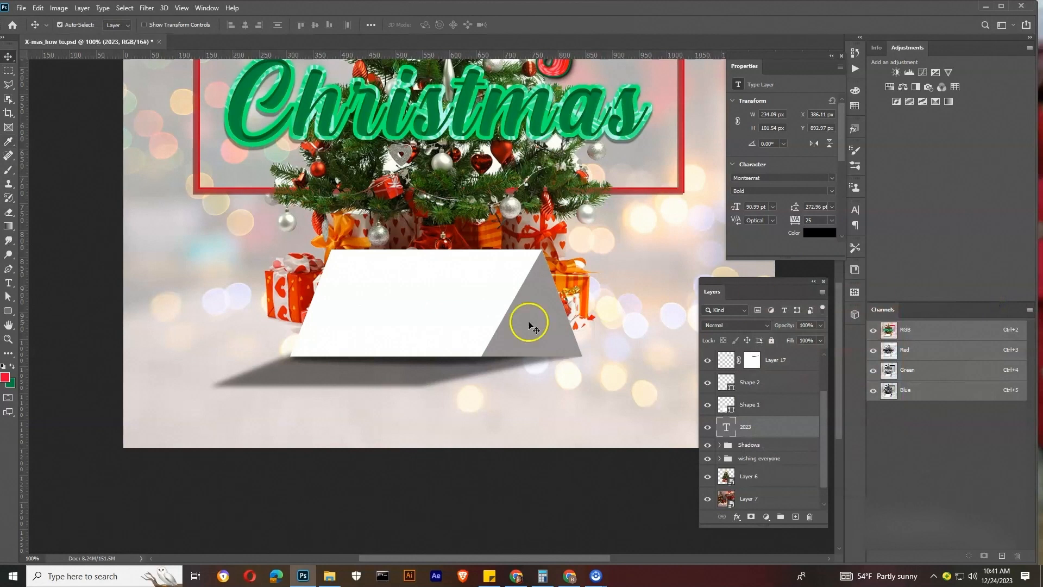
Move the 2023 text layer above Layer 17 and reposition the text on the card's white face
{"action": "scroll", "coordinate": [783, 435], "scroll_direction": "up", "scroll_amount": 1}
{"action": "left_click_drag", "start_coordinate": [782, 447], "coordinate": [757, 386]}
{"action": "scroll", "coordinate": [440, 325], "scroll_direction": "up", "scroll_amount": 1}
{"action": "mouse_move", "coordinate": [419, 318]}
{"action": "left_mouse_down"}
{"action": "mouse_move", "coordinate": [439, 299]}
{"action": "mouse_move", "coordinate": [426, 309]}
{"action": "left_mouse_up"}
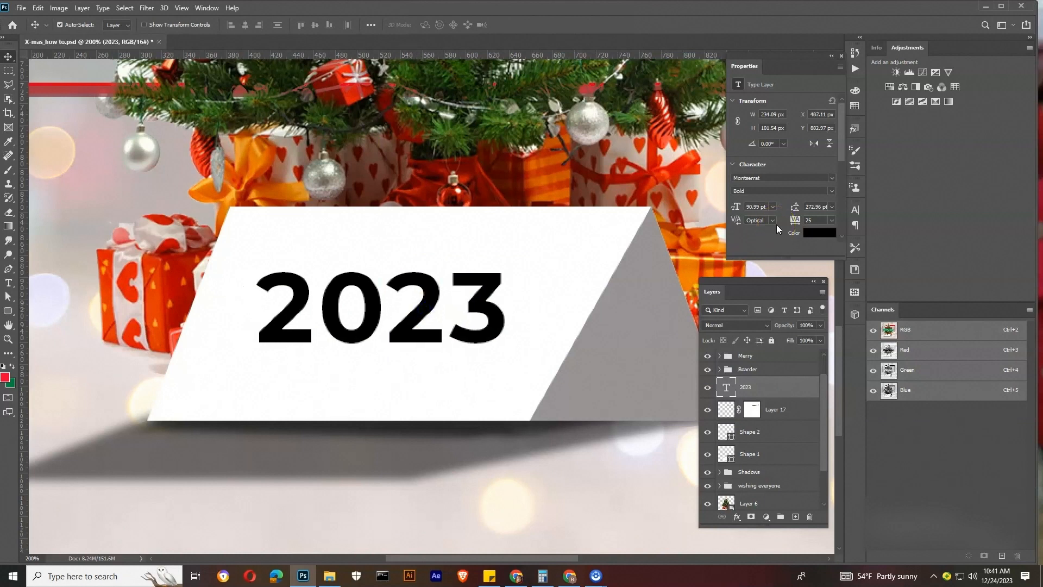
Set the 2023 text to the Montserrat Black weight with a tracking of 35
{"action": "left_click", "coordinate": [832, 191]}
{"action": "left_click", "coordinate": [744, 359]}
{"action": "left_click", "coordinate": [832, 220]}
{"action": "left_click", "coordinate": [808, 220]}
{"action": "type", "text": "35"}
{"action": "key", "text": "Return"}
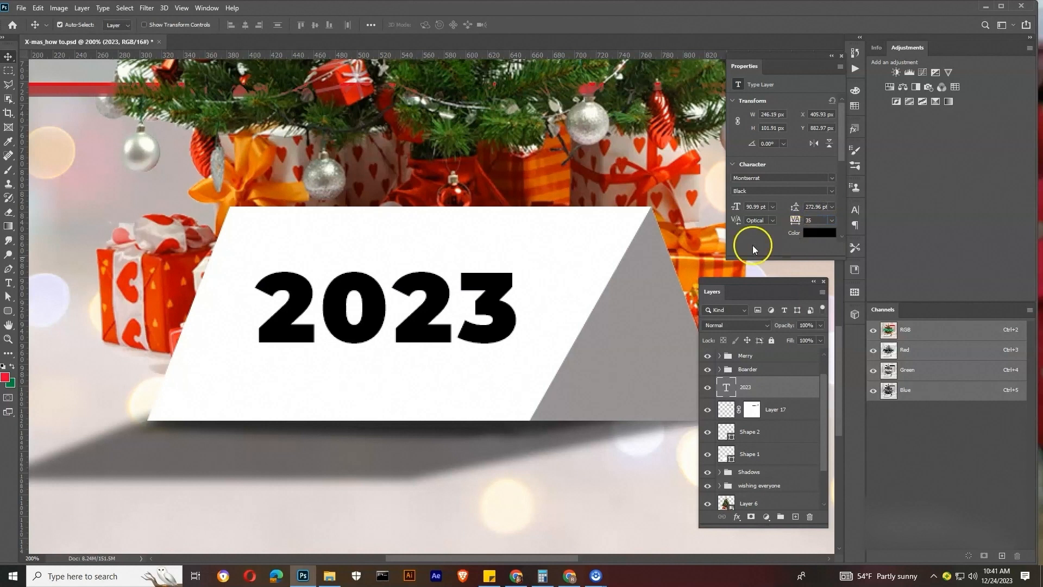
Scale the 2023 text up to about 126 pt and fit it within the card's white face
{"action": "key", "text": "ctrl+t"}
{"action": "left_click_drag", "start_coordinate": [524, 256], "coordinate": [561, 230]}
{"action": "mouse_move", "coordinate": [438, 311]}
{"action": "left_mouse_down"}
{"action": "mouse_move", "coordinate": [523, 248]}
{"action": "mouse_move", "coordinate": [496, 255]}
{"action": "mouse_move", "coordinate": [383, 356]}
{"action": "mouse_move", "coordinate": [393, 381]}
{"action": "mouse_move", "coordinate": [449, 303]}
{"action": "left_mouse_up"}
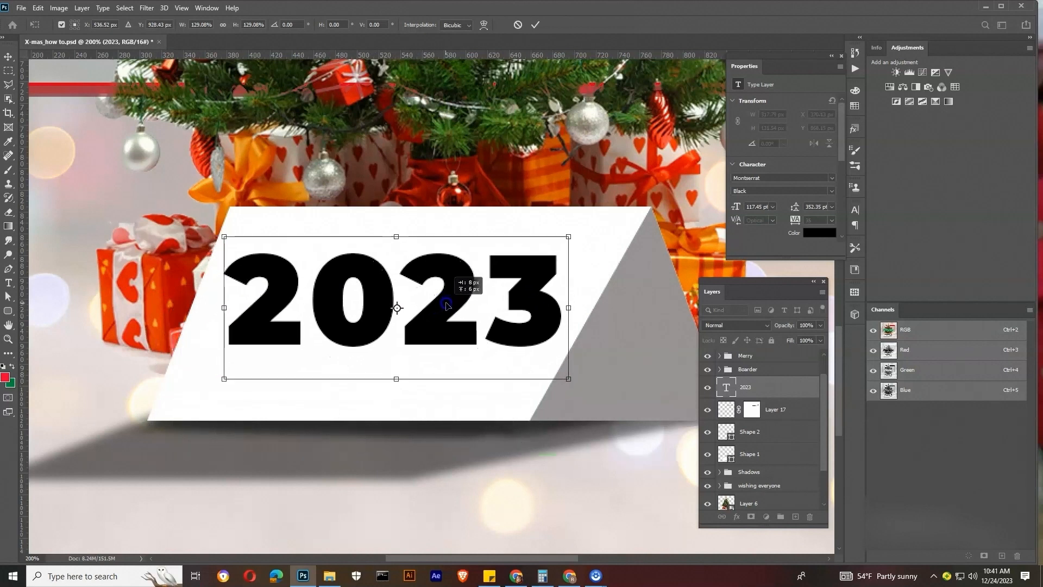
{"action": "left_click_drag", "start_coordinate": [570, 376], "coordinate": [584, 381]}
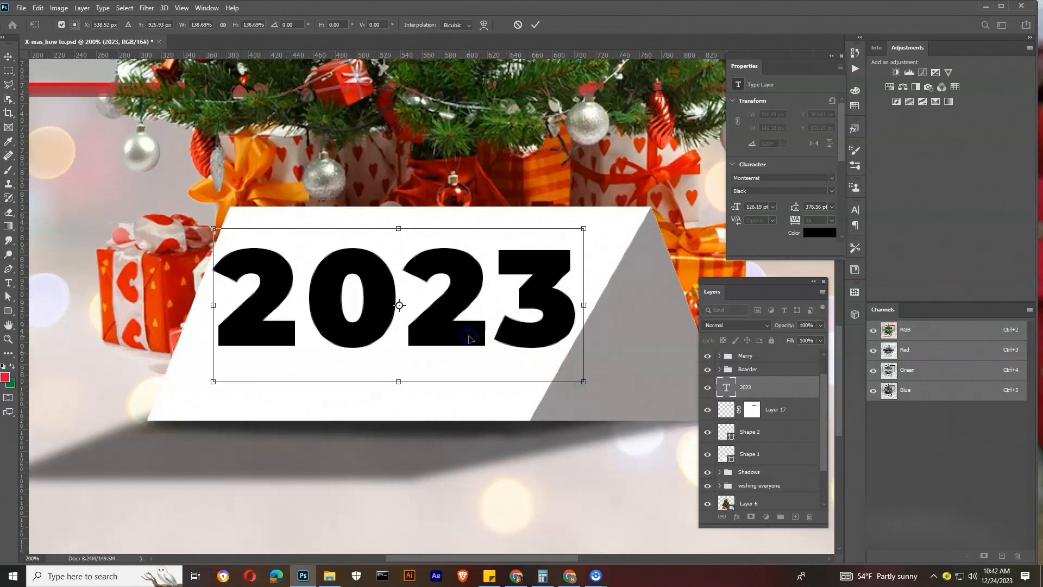
{"action": "double_click", "coordinate": [469, 339]}
Load the 2023 text outline as a selection and add it as a layer mask on the white Shape 1 layer
{"action": "left_click", "coordinate": [724, 388], "text": "ctrl"}
{"action": "left_click", "coordinate": [708, 454]}
{"action": "left_click", "coordinate": [707, 455]}
{"action": "left_click", "coordinate": [749, 454]}
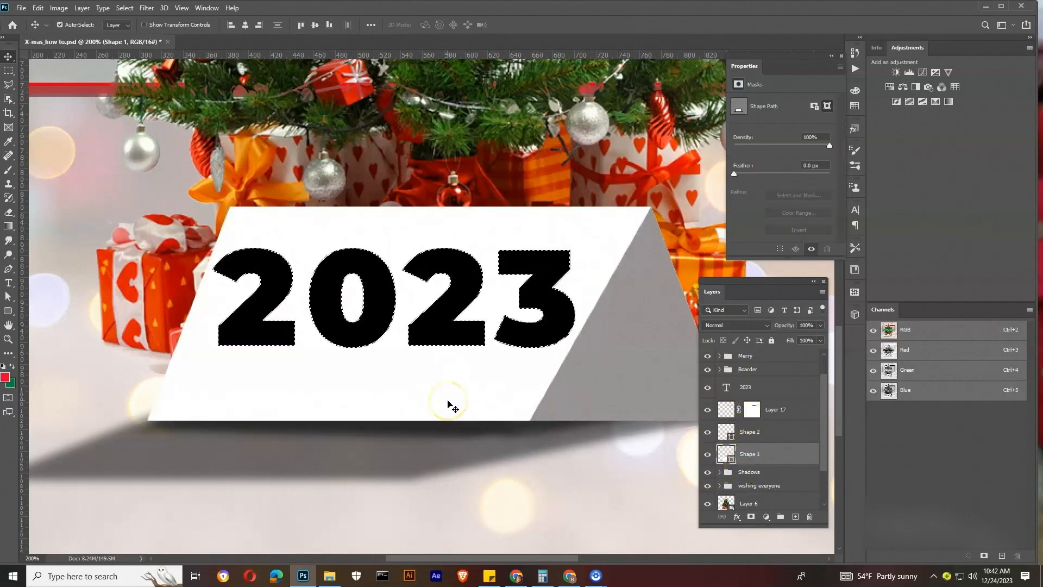
{"action": "left_click", "coordinate": [758, 387]}
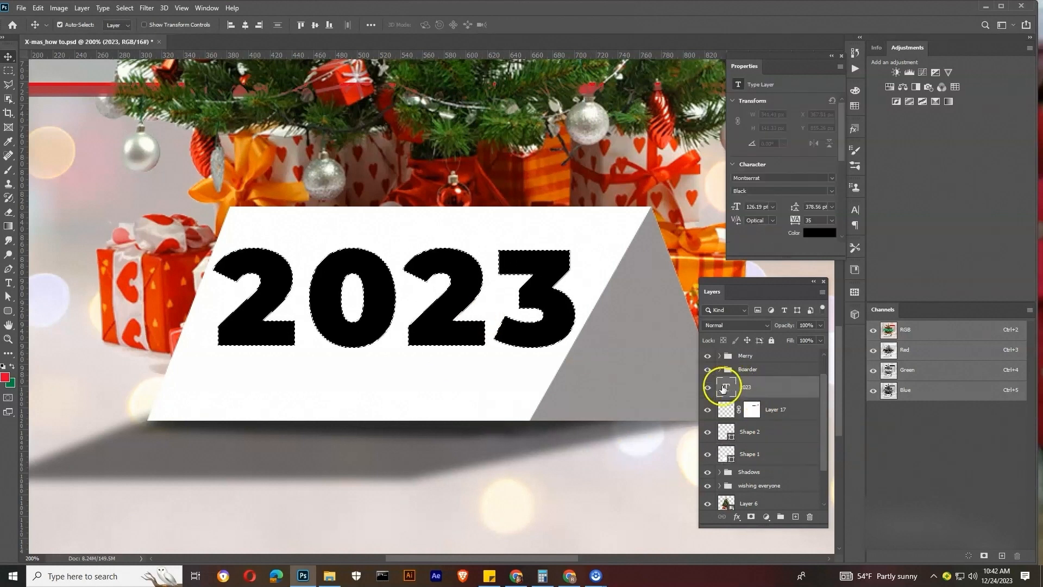
{"action": "left_click", "coordinate": [747, 455]}
{"action": "left_click", "coordinate": [708, 454]}
{"action": "left_click", "coordinate": [707, 455]}
{"action": "left_click", "coordinate": [751, 517]}
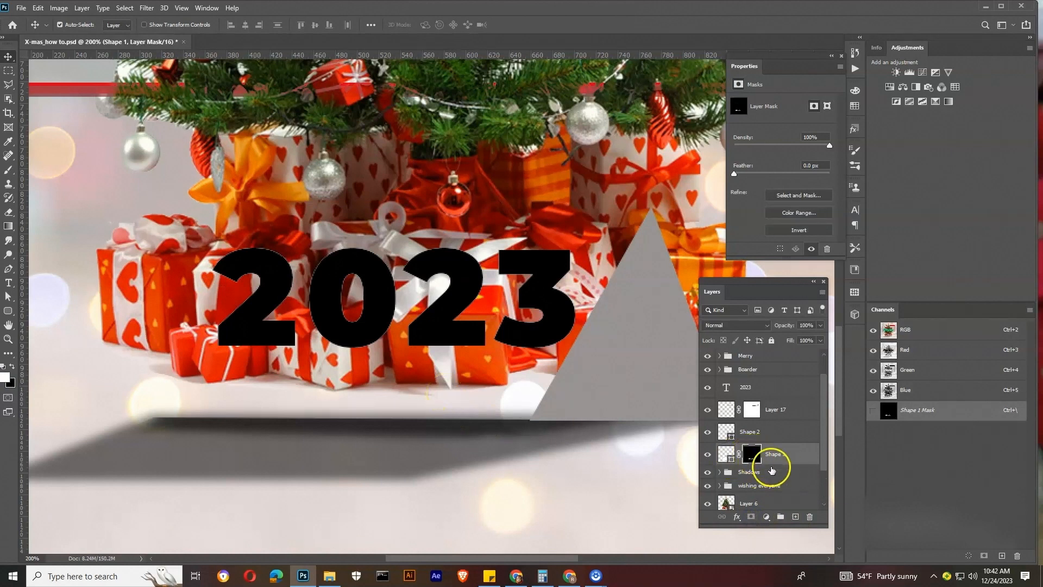
Invert the Shape 1 mask so the digits are cut out of the card, and hide the 2023 text layer
{"action": "left_click", "coordinate": [753, 459], "text": "alt"}
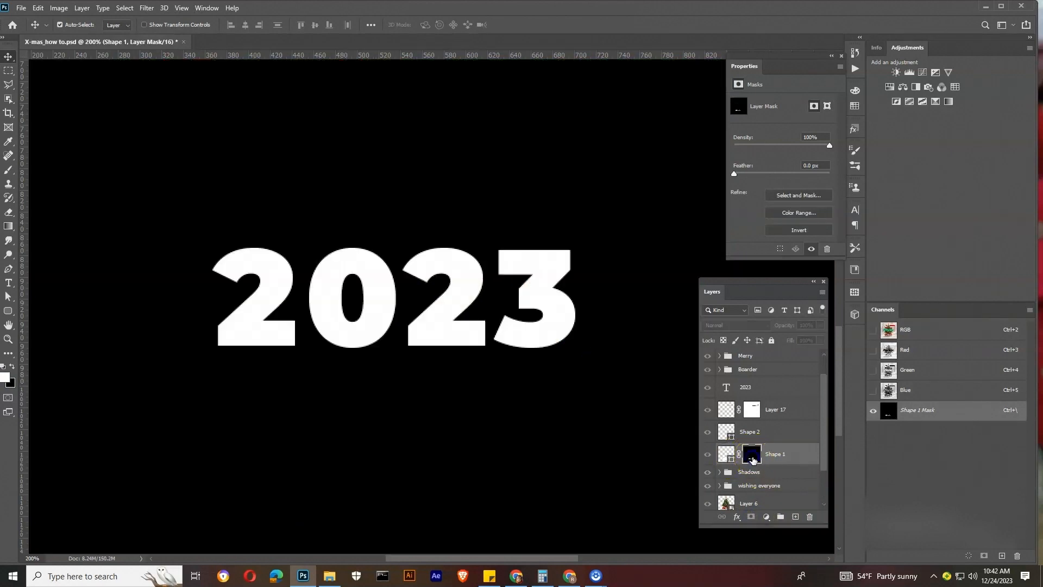
{"action": "key", "text": "ctrl+i"}
{"action": "left_click", "coordinate": [726, 453]}
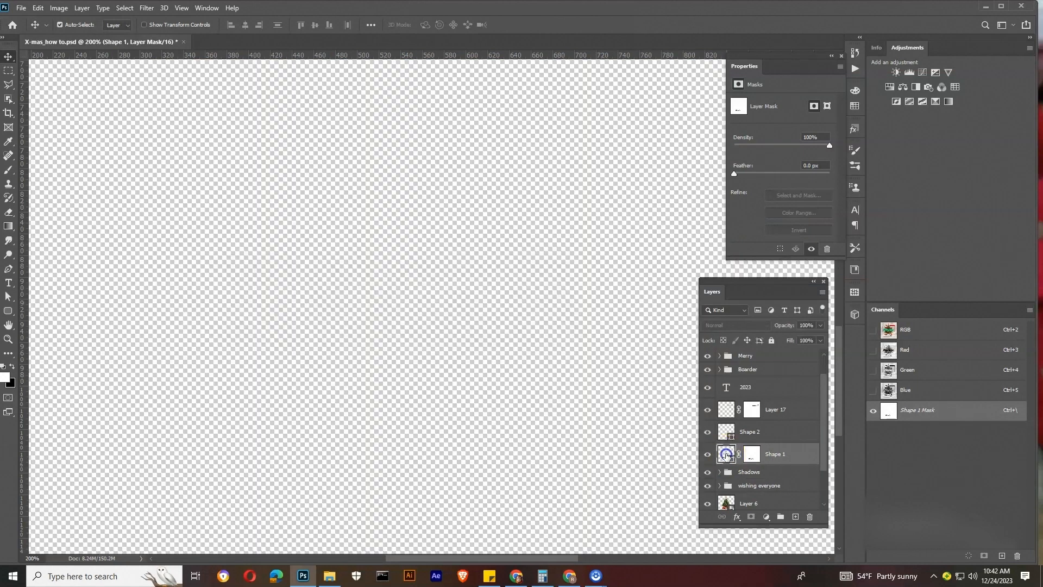
{"action": "left_click", "coordinate": [707, 386]}
{"action": "left_click", "coordinate": [728, 456]}
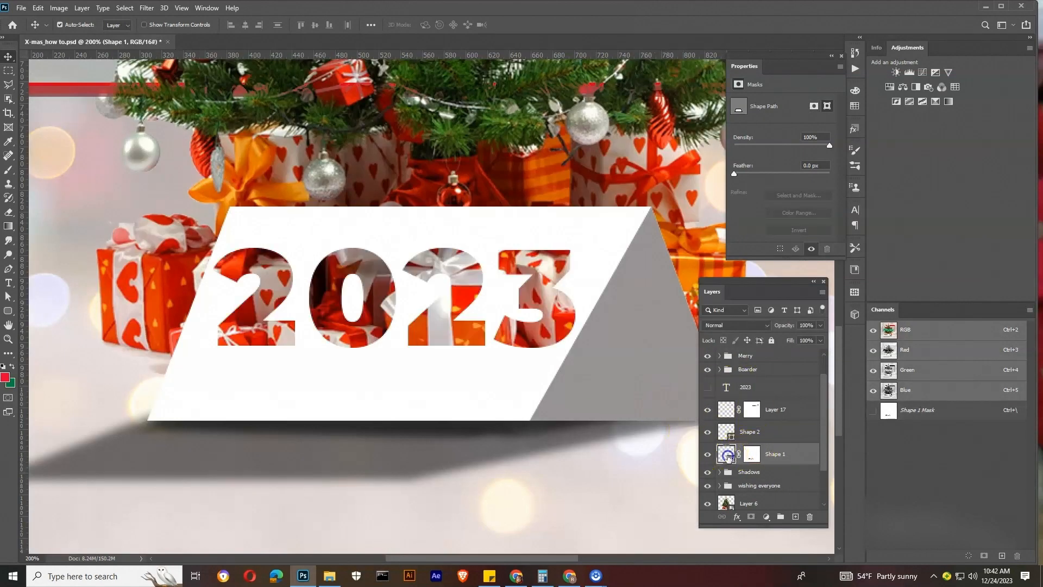
Duplicate the masked Shape 1, convert the copy to a smart object, and hide the original Shape 1 layer
{"action": "right_click", "coordinate": [777, 459]}
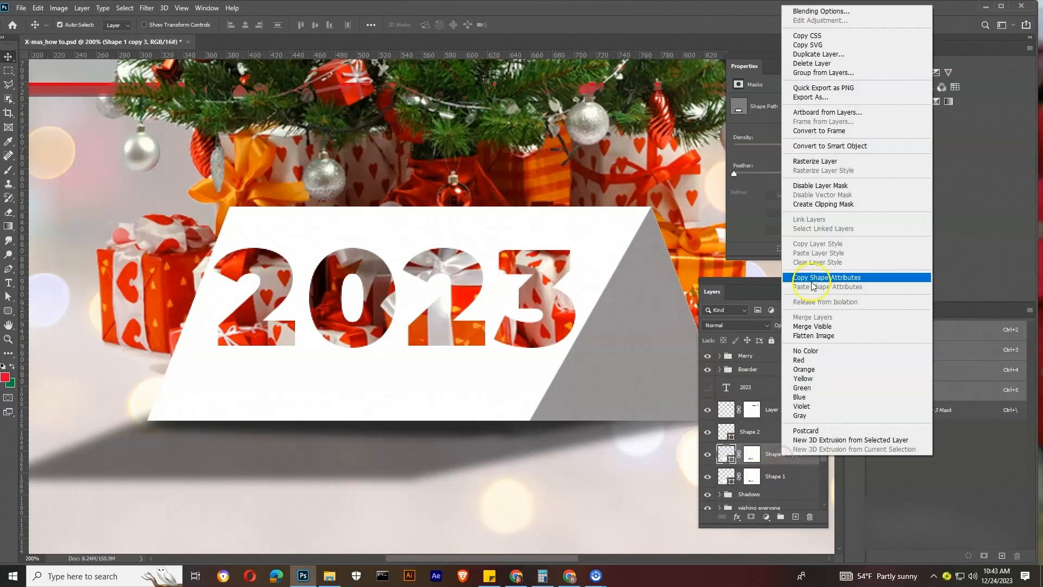
{"action": "left_click", "coordinate": [824, 148]}
{"action": "left_click", "coordinate": [707, 476]}
Duplicate the cut-out smart object beneath itself and offset the copy 1 px down and 1 px right
{"action": "left_click_drag", "start_coordinate": [770, 455], "coordinate": [749, 489]}
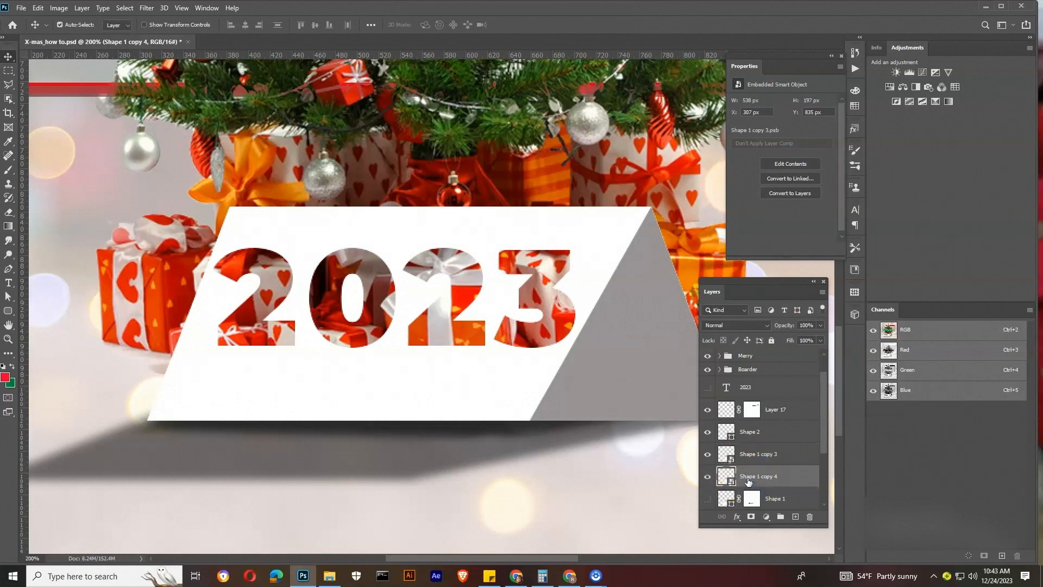
{"action": "key", "text": "Down"}
{"action": "key", "text": "Right"}
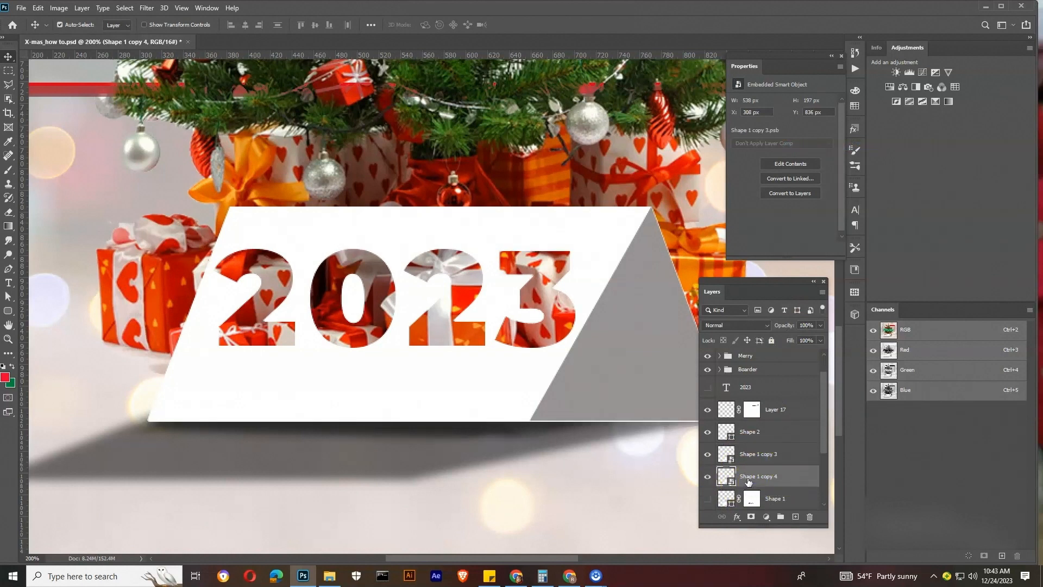
Duplicate Shape 1 copy 4, place the duplicate beneath it, and offset it another 1 px down and right
{"action": "key", "text": "ctrl+j"}
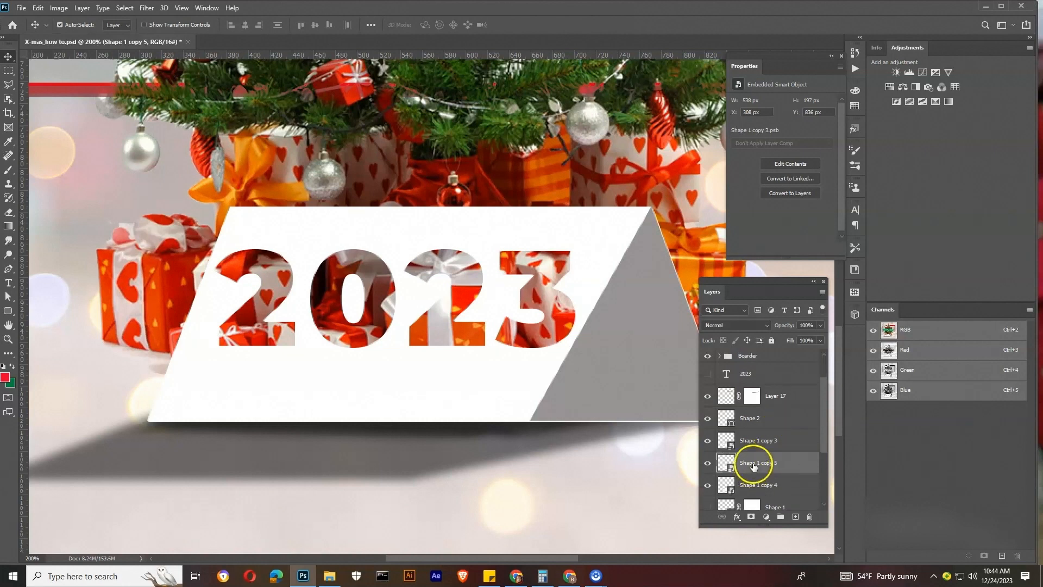
{"action": "left_click_drag", "start_coordinate": [755, 465], "coordinate": [757, 494]}
{"action": "key", "text": "Down"}
{"action": "key", "text": "Right"}
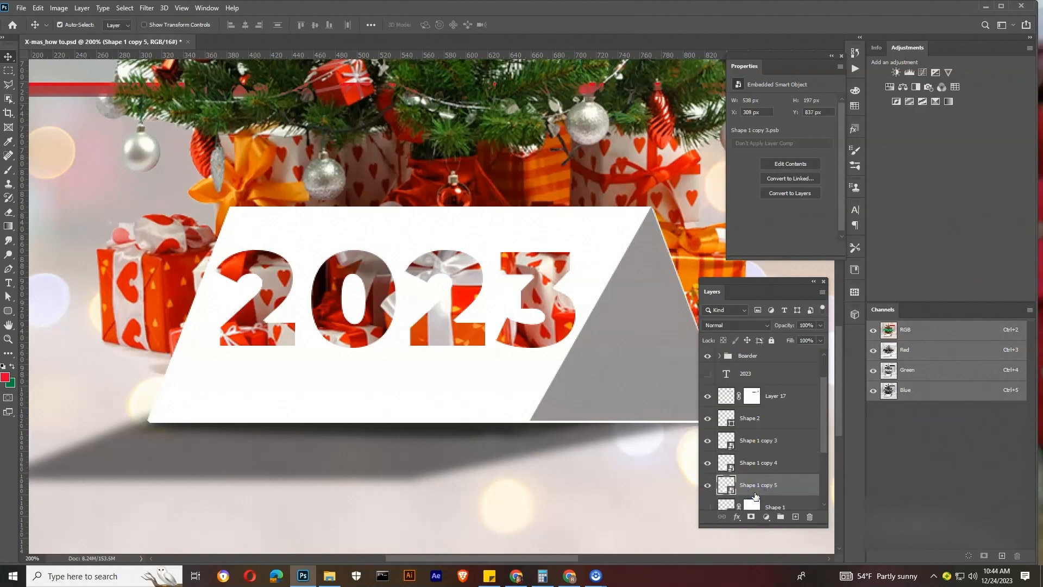
Apply a normal 100% Color Overlay in gray 7c7c7c to the Shape 1 copy 4 layer
{"action": "left_click", "coordinate": [754, 464]}
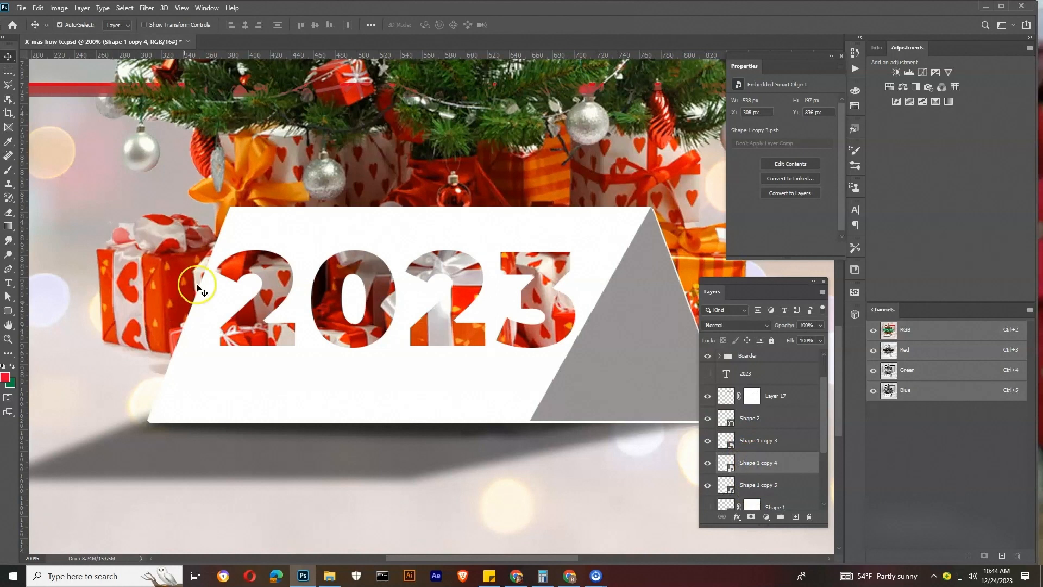
{"action": "left_click", "coordinate": [9, 297]}
{"action": "left_click", "coordinate": [708, 463]}
{"action": "left_click", "coordinate": [737, 517]}
{"action": "left_click", "coordinate": [748, 465]}
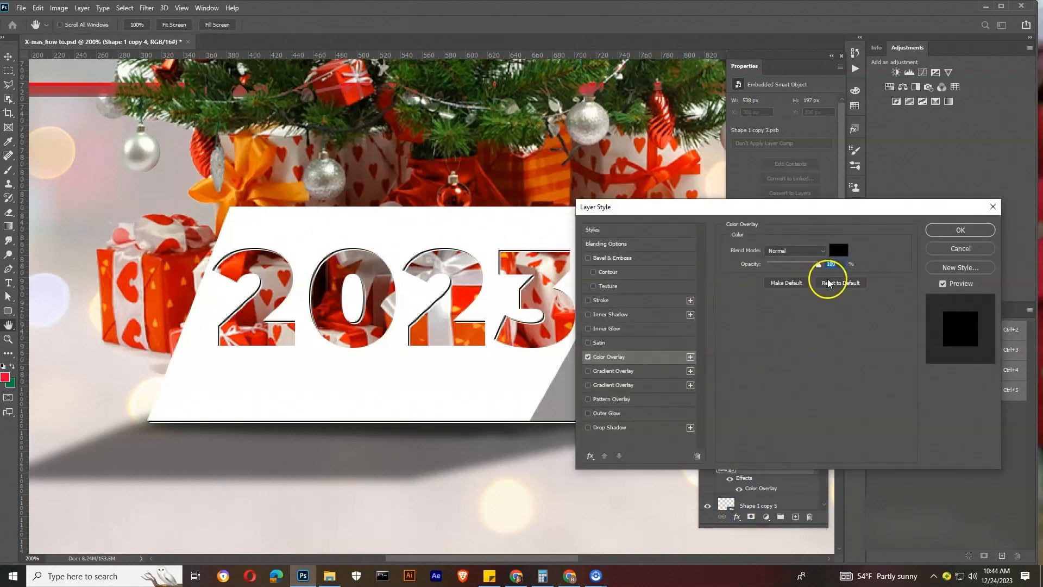
{"action": "left_click", "coordinate": [838, 250]}
{"action": "left_click", "coordinate": [750, 384]}
{"action": "left_click", "coordinate": [748, 374]}
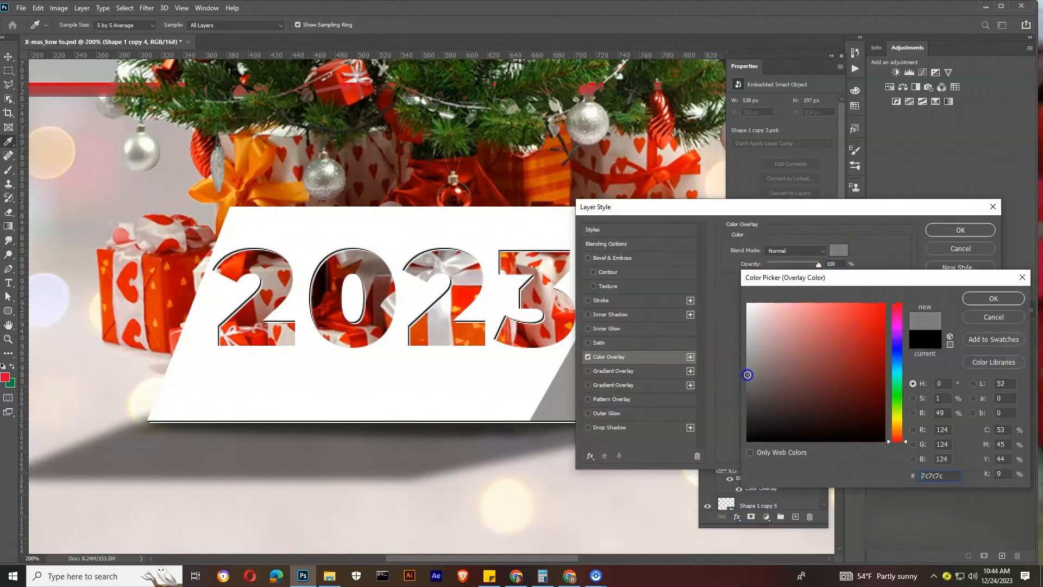
{"action": "left_click", "coordinate": [992, 302]}
{"action": "left_click", "coordinate": [960, 231]}
Apply a near-black Color Overlay at 100% opacity to the Shape 1 copy 5 layer
{"action": "left_click", "coordinate": [758, 478]}
{"action": "left_click", "coordinate": [737, 516]}
{"action": "left_click", "coordinate": [749, 465]}
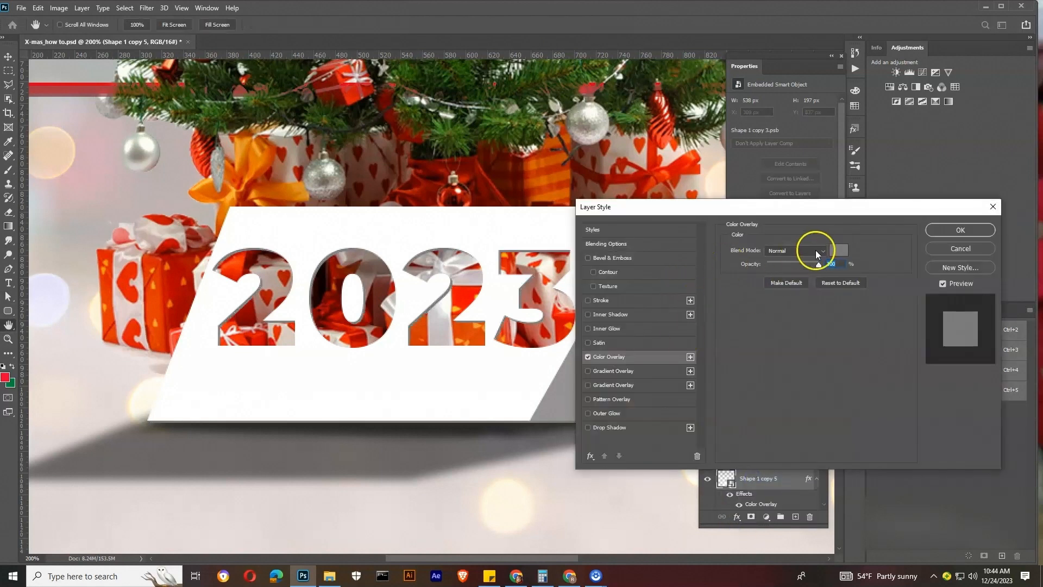
{"action": "left_click", "coordinate": [839, 250]}
{"action": "left_click", "coordinate": [750, 440]}
{"action": "left_click", "coordinate": [993, 298]}
{"action": "left_click", "coordinate": [959, 230]}
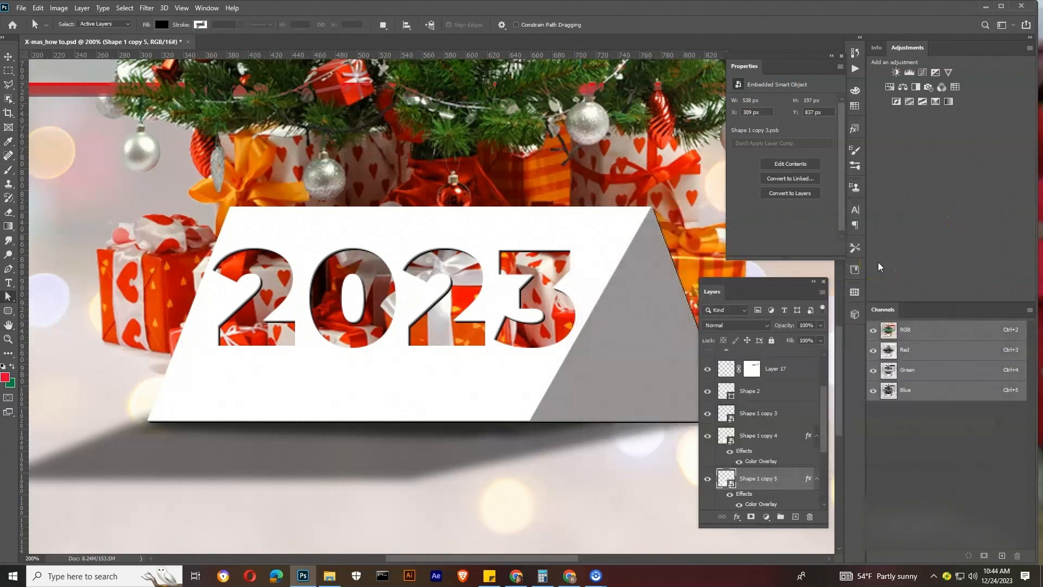
Apply a Gaussian Blur with a 1.2 px radius to the Shape 1 copy 4 layer
{"action": "left_click", "coordinate": [753, 438]}
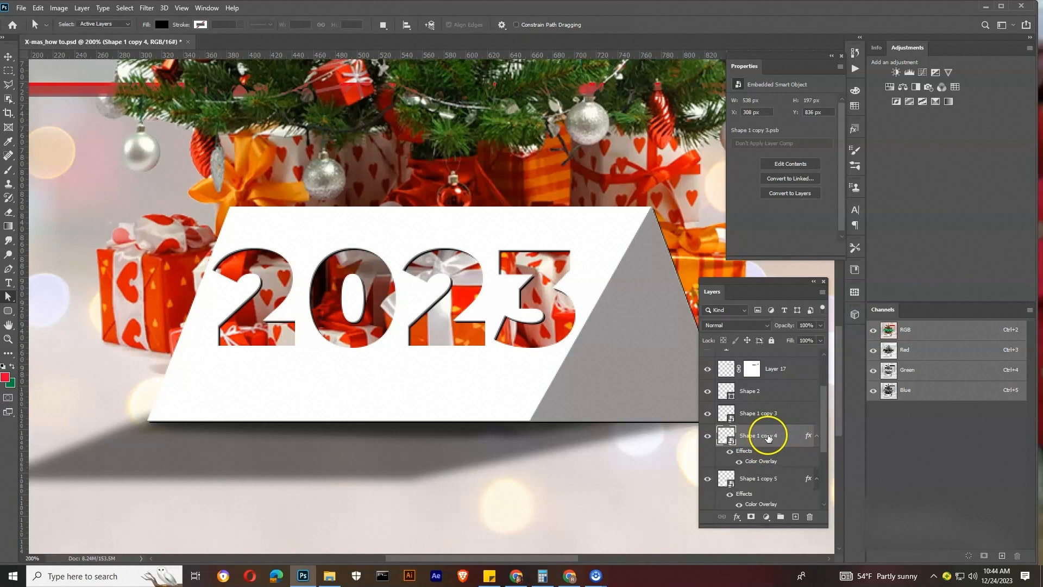
{"action": "left_click", "coordinate": [146, 8]}
{"action": "mouse_move", "coordinate": [245, 120]}
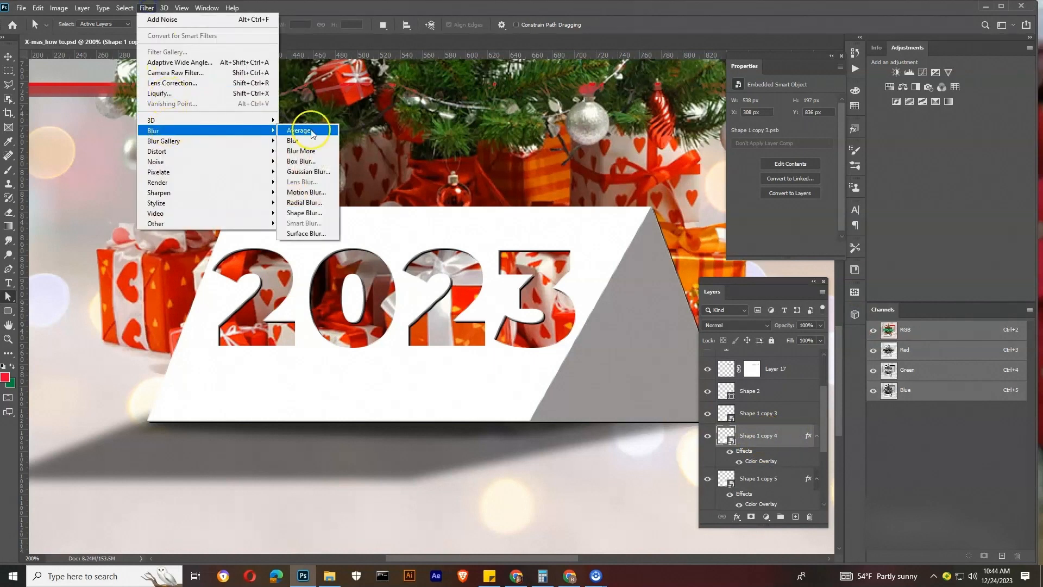
{"action": "left_click", "coordinate": [307, 171]}
{"action": "left_click_drag", "start_coordinate": [789, 411], "coordinate": [774, 413]}
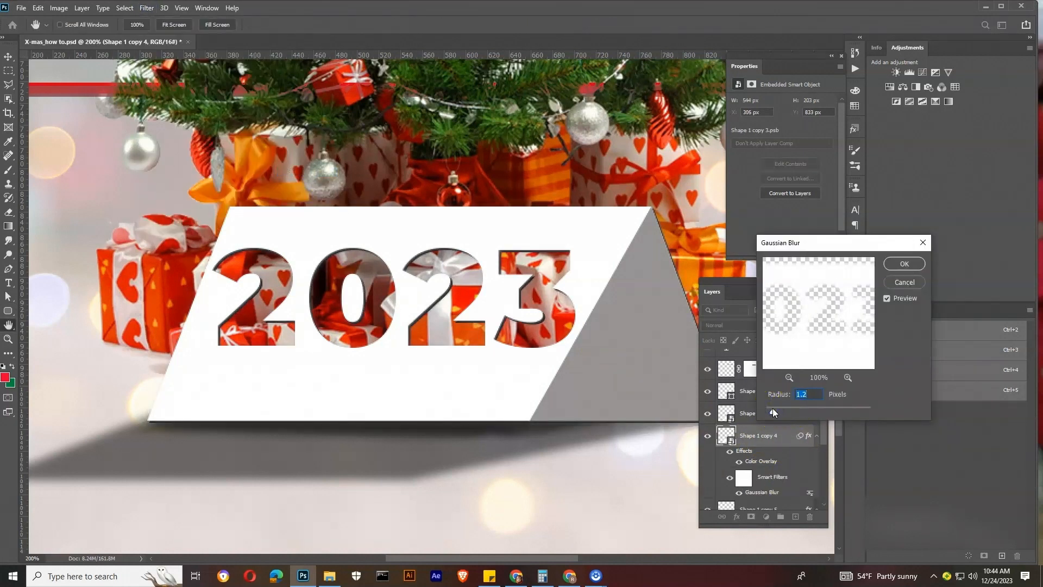
{"action": "left_click", "coordinate": [904, 263]}
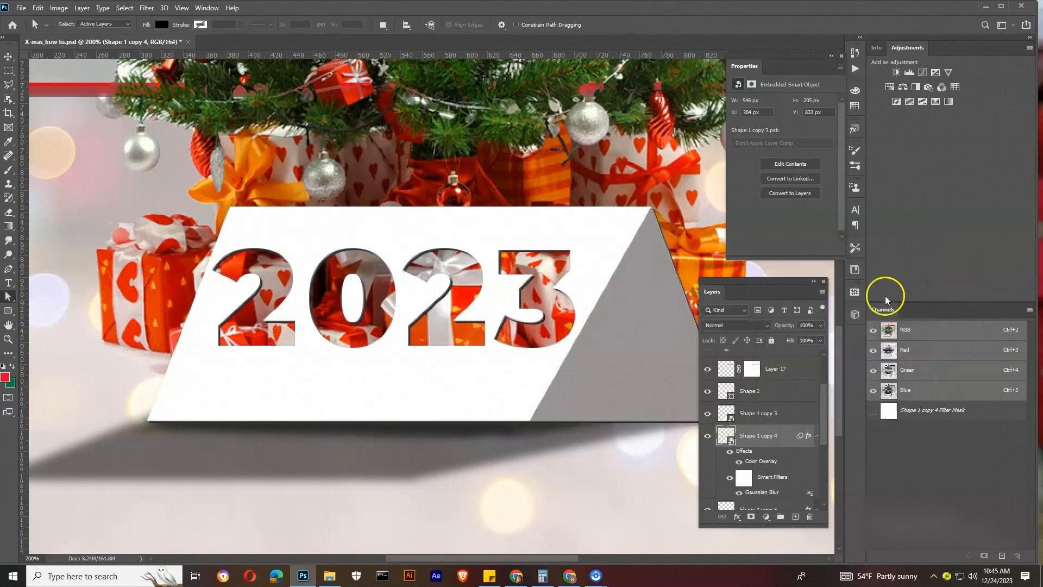
Apply a Gaussian Blur with a 0.9 px radius to the Shape 1 copy 5 layer
{"action": "scroll", "coordinate": [752, 498], "scroll_direction": "down", "scroll_amount": 1}
{"action": "left_click", "coordinate": [752, 499]}
{"action": "left_click", "coordinate": [147, 7]}
{"action": "mouse_move", "coordinate": [245, 128]}
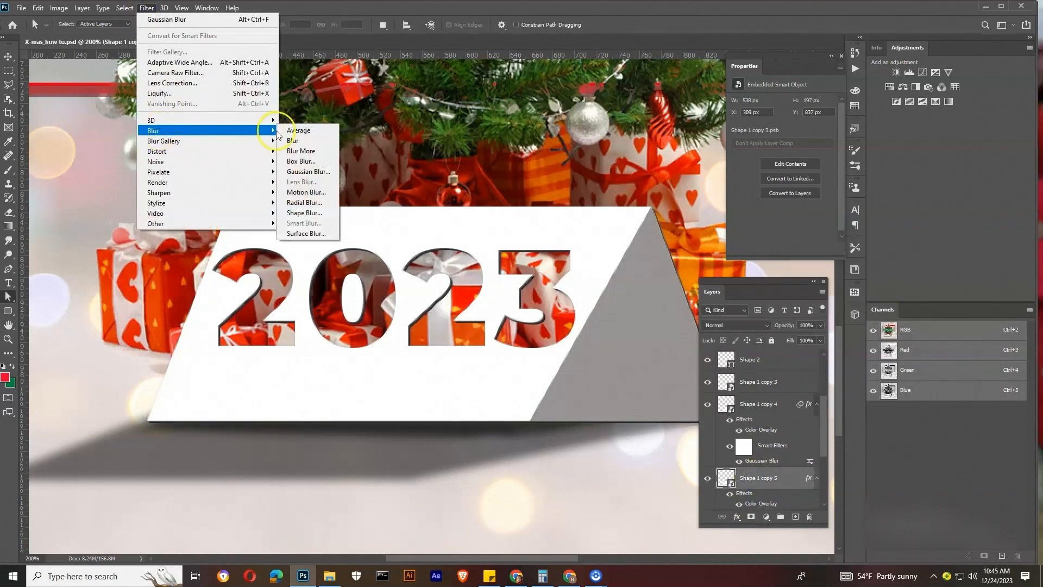
{"action": "left_click", "coordinate": [307, 170]}
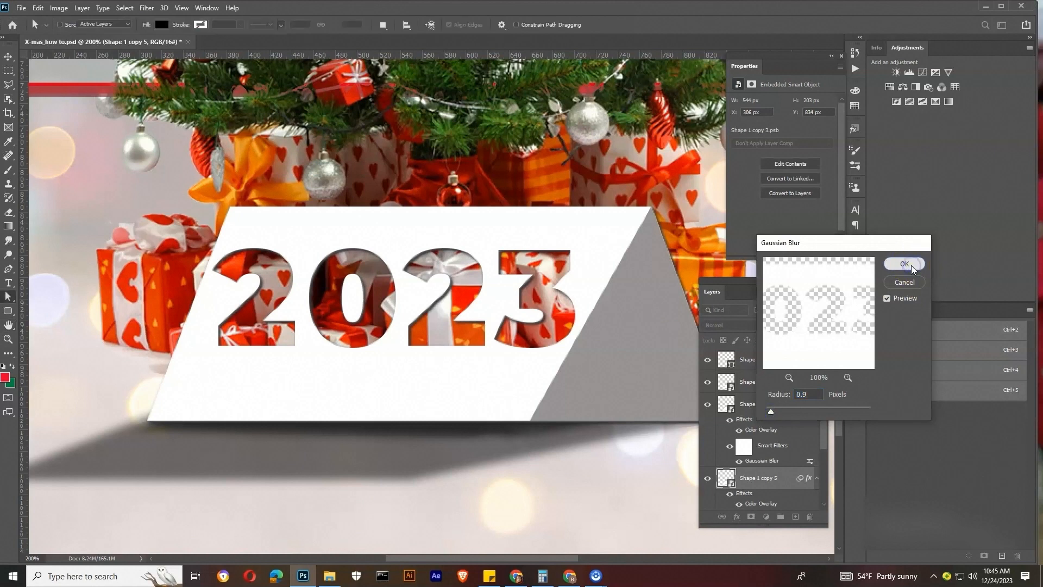
Accept the 0.9 px Gaussian Blur on the Shape 1 copy 5 layer and return to the full canvas
{"action": "left_click", "coordinate": [906, 264]}
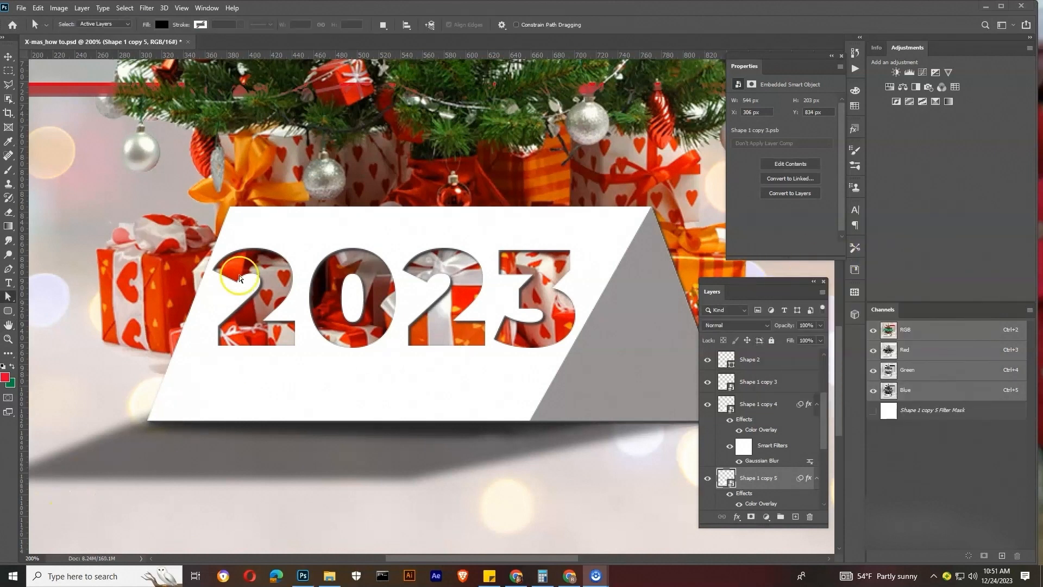
{"action": "left_click", "coordinate": [9, 57]}
{"action": "key", "text": "z"}
{"action": "left_click", "coordinate": [331, 241], "text": "alt"}
{"action": "left_click", "coordinate": [331, 241], "text": "alt"}
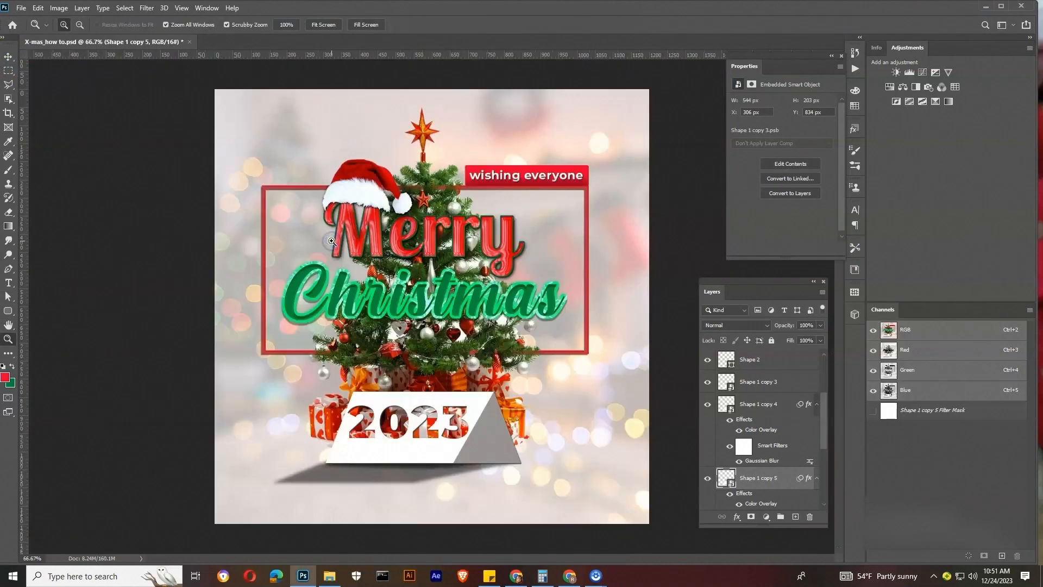
Group the Shape 1 copy 3, Shape 1 copy 4 and Shape 1 copy 5 layers
{"action": "left_click", "coordinate": [707, 406]}
{"action": "left_click", "coordinate": [707, 406]}
{"action": "left_click", "coordinate": [707, 406]}
{"action": "left_click", "coordinate": [762, 386], "text": "shift"}
{"action": "scroll", "coordinate": [756, 393], "scroll_direction": "up", "scroll_amount": 3}
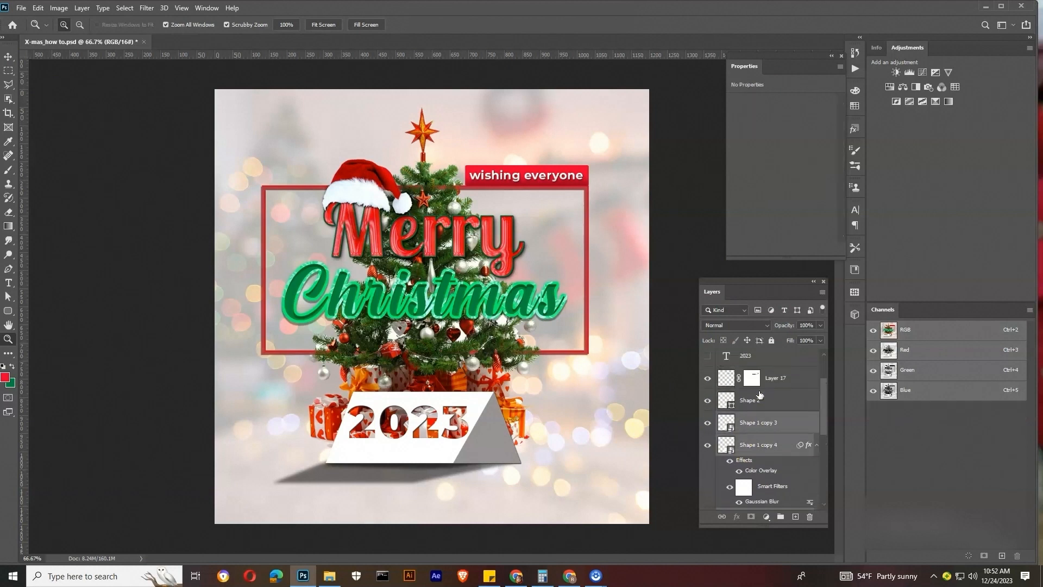
{"action": "scroll", "coordinate": [776, 438], "scroll_direction": "down", "scroll_amount": 3}
{"action": "left_click", "coordinate": [817, 422]}
{"action": "key", "text": "ctrl+g"}
Rename the new group of Shape 1 copy layers as 2023
{"action": "left_click", "coordinate": [707, 392]}
{"action": "left_click", "coordinate": [708, 392]}
{"action": "double_click", "coordinate": [747, 390]}
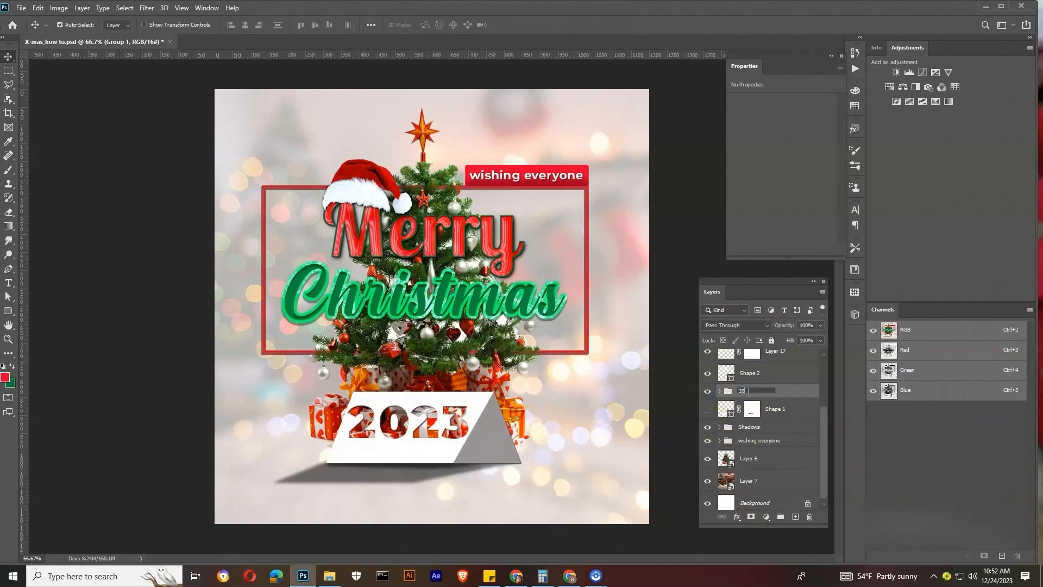
{"action": "type", "text": "2023"}
{"action": "key", "text": "Return"}
Rename the Shape 2 layer as Back_Shape
{"action": "scroll", "coordinate": [724, 400], "scroll_direction": "up", "scroll_amount": 1}
{"action": "left_click", "coordinate": [754, 401]}
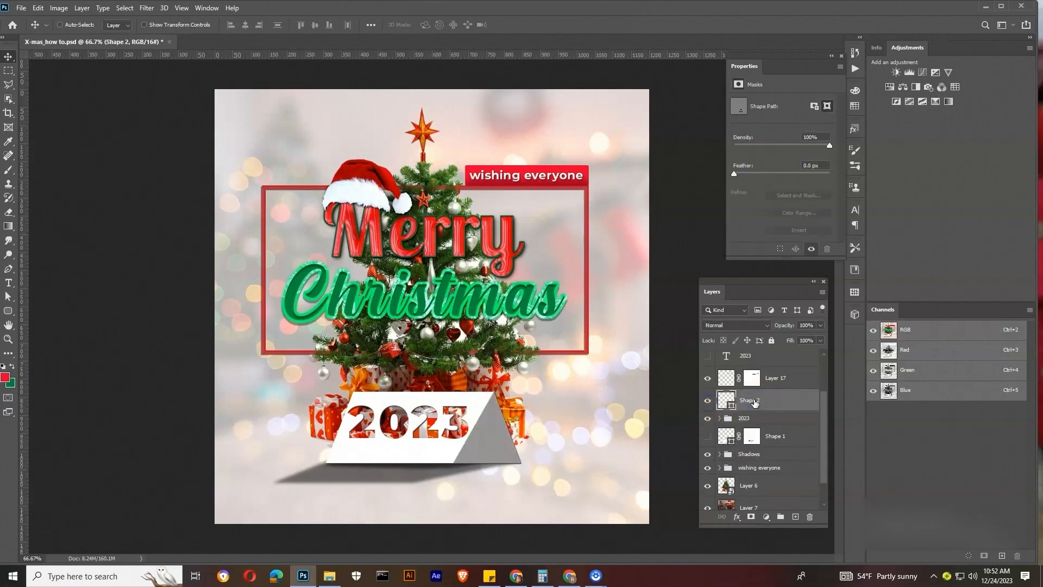
{"action": "type", "text": "Back_Shape"}
{"action": "key", "text": "Return"}
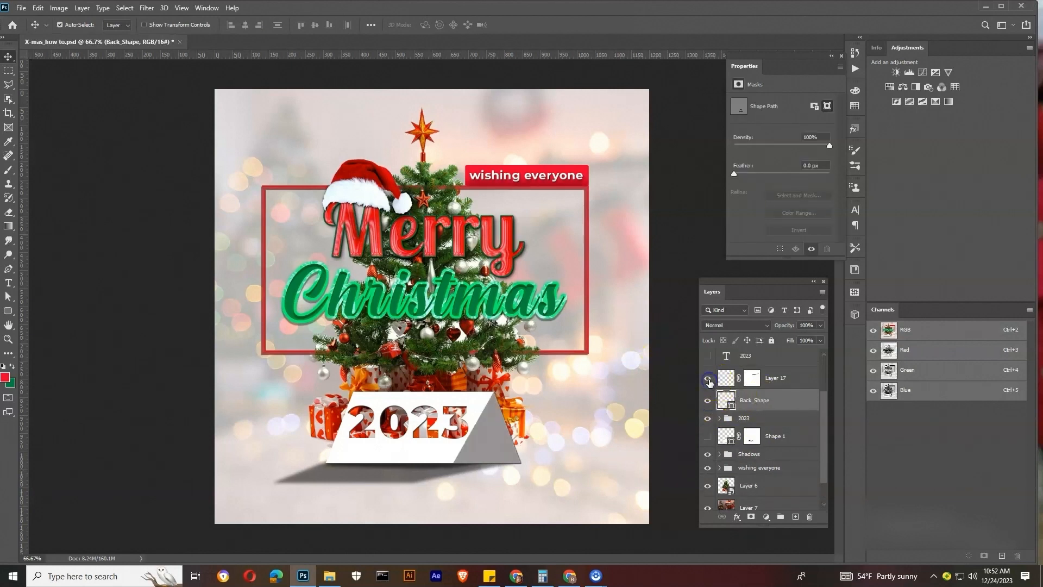
Group Layer 17 with the wishing everyone group and name the new group wishing everyone
{"action": "scroll", "coordinate": [768, 389], "scroll_direction": "up", "scroll_amount": 3}
{"action": "scroll", "coordinate": [768, 415], "scroll_direction": "down", "scroll_amount": 2}
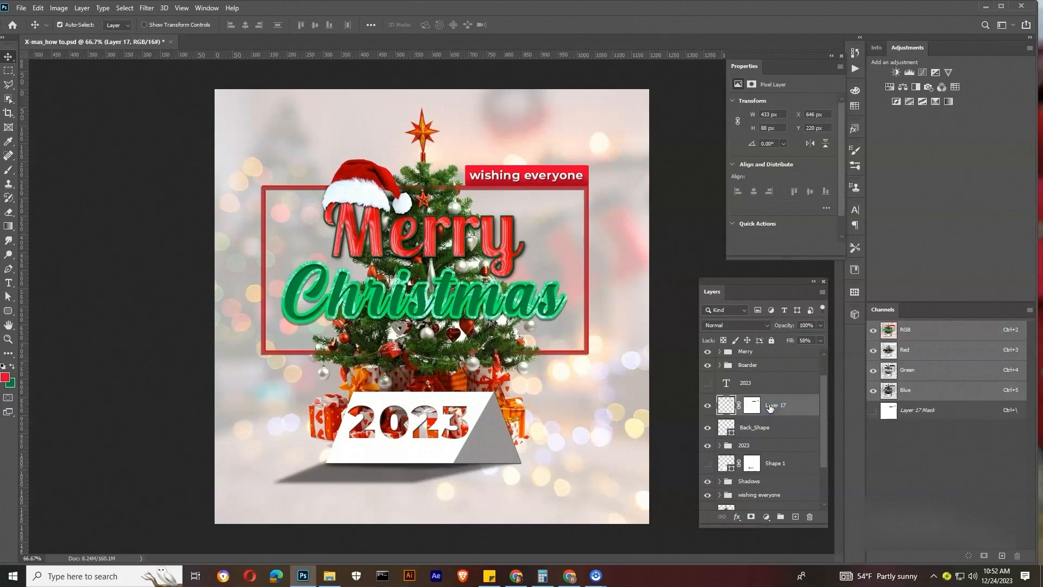
{"action": "left_click", "coordinate": [765, 496]}
{"action": "left_click", "coordinate": [782, 406]}
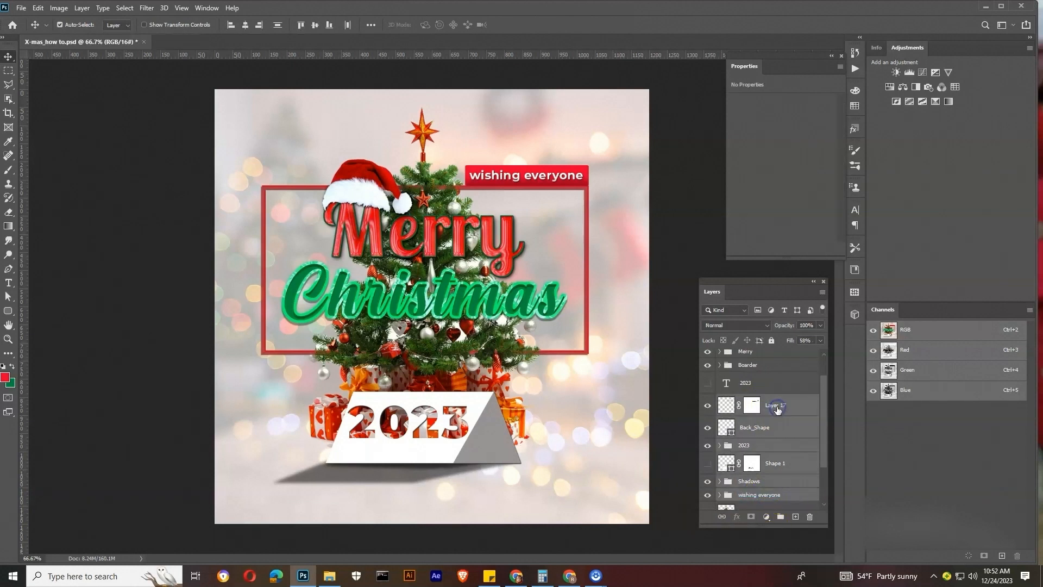
{"action": "key", "text": "ctrl+g"}
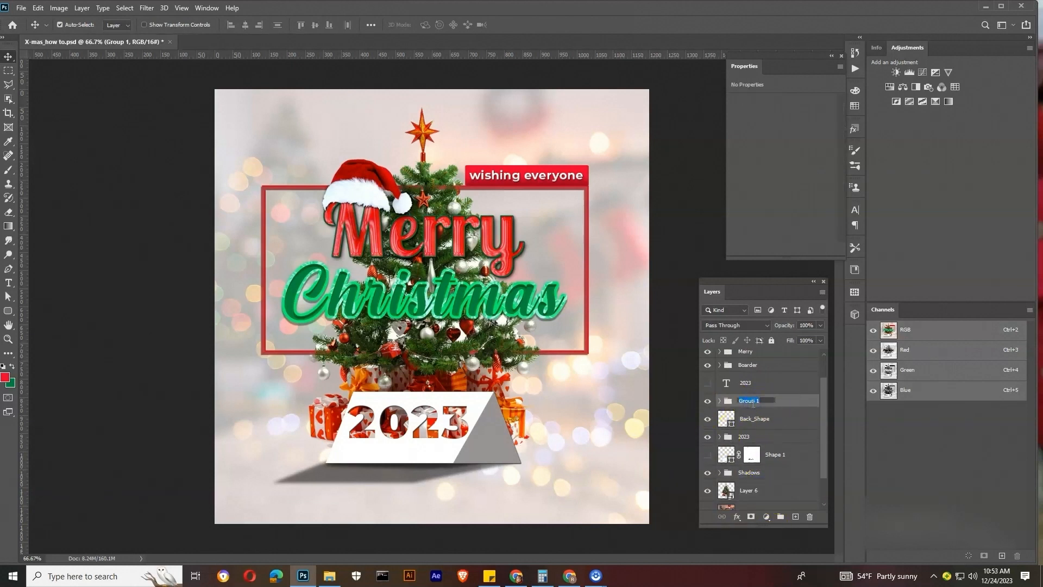
Group the Back_Shape layer with the 2023 group and name the new group 2023
{"action": "left_click", "coordinate": [707, 437]}
{"action": "left_click", "coordinate": [707, 437]}
{"action": "left_click", "coordinate": [746, 436]}
{"action": "left_click", "coordinate": [753, 420], "text": "shift"}
{"action": "key", "text": "ctrl+g"}
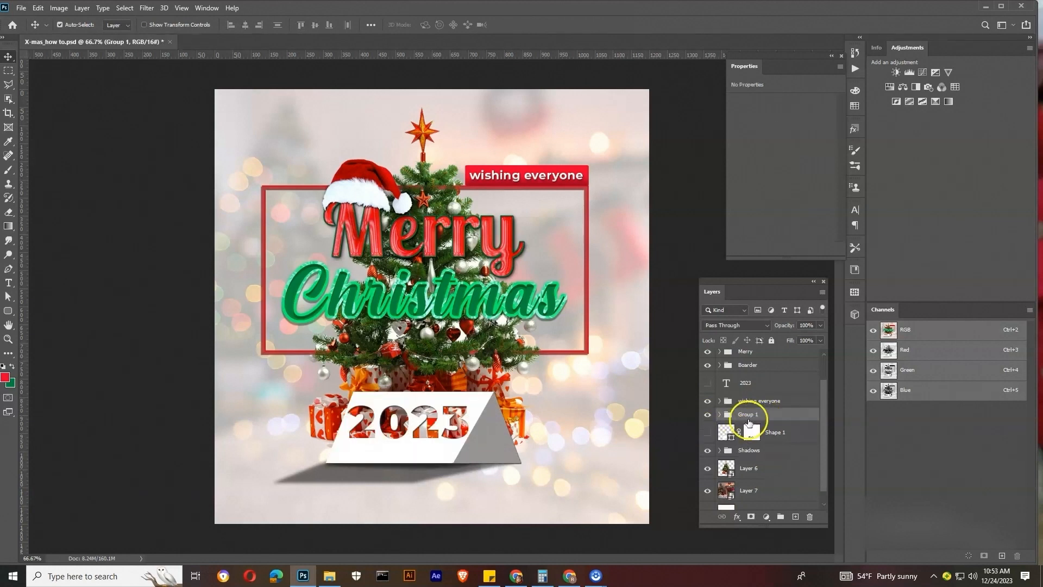
Delete the hidden 2023 text layer
{"action": "left_click", "coordinate": [708, 432]}
{"action": "left_click", "coordinate": [707, 432]}
{"action": "left_click", "coordinate": [765, 432]}
{"action": "left_click", "coordinate": [708, 383]}
{"action": "left_click", "coordinate": [708, 383]}
{"action": "left_click", "coordinate": [745, 385]}
{"action": "left_click", "coordinate": [809, 516]}
{"action": "left_click", "coordinate": [467, 215]}
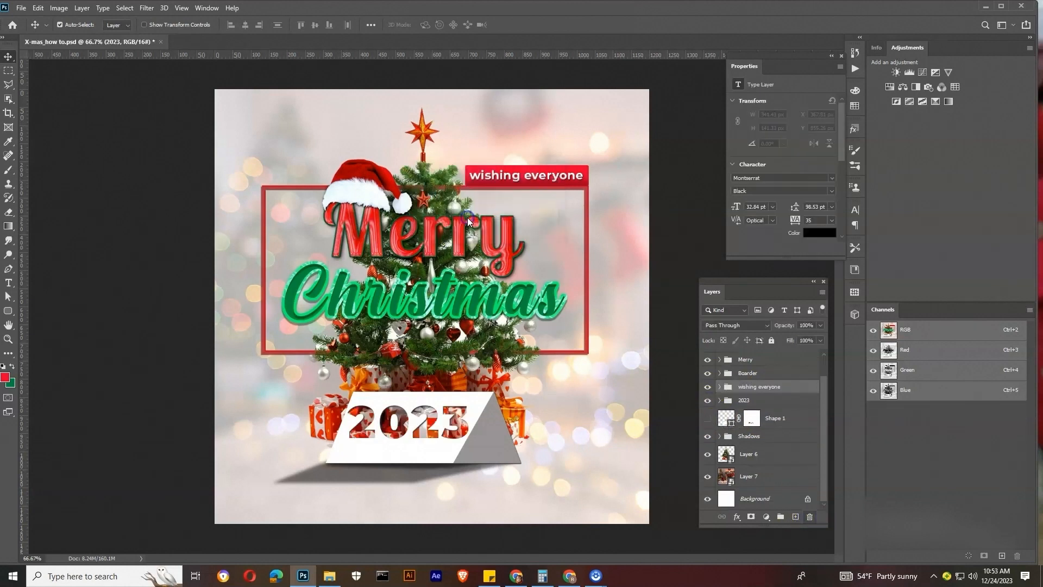
Combine the 2023 and Shadows groups into one group named 2023
{"action": "key", "text": "ctrl+g"}
{"action": "left_click", "coordinate": [707, 414]}
{"action": "left_click", "coordinate": [707, 414]}
{"action": "type", "text": "2023"}
{"action": "key", "text": "Return"}
Create a new empty layer and move it to the very top of the layer stack
{"action": "scroll", "coordinate": [788, 458], "scroll_direction": "up", "scroll_amount": 1}
{"action": "left_click", "coordinate": [289, 121]}
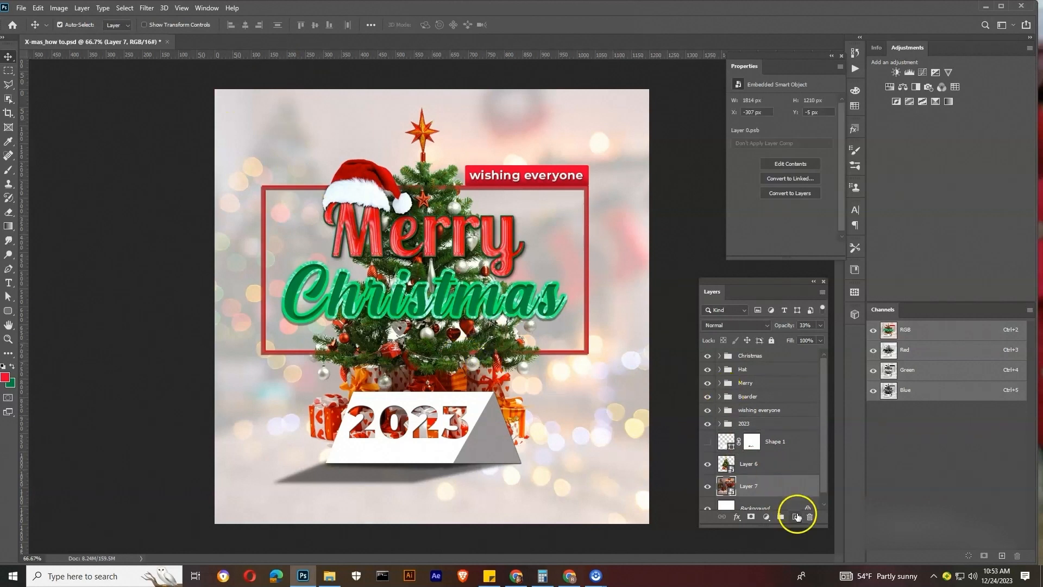
{"action": "left_click", "coordinate": [796, 517]}
{"action": "scroll", "coordinate": [803, 400], "scroll_direction": "down", "scroll_amount": 1}
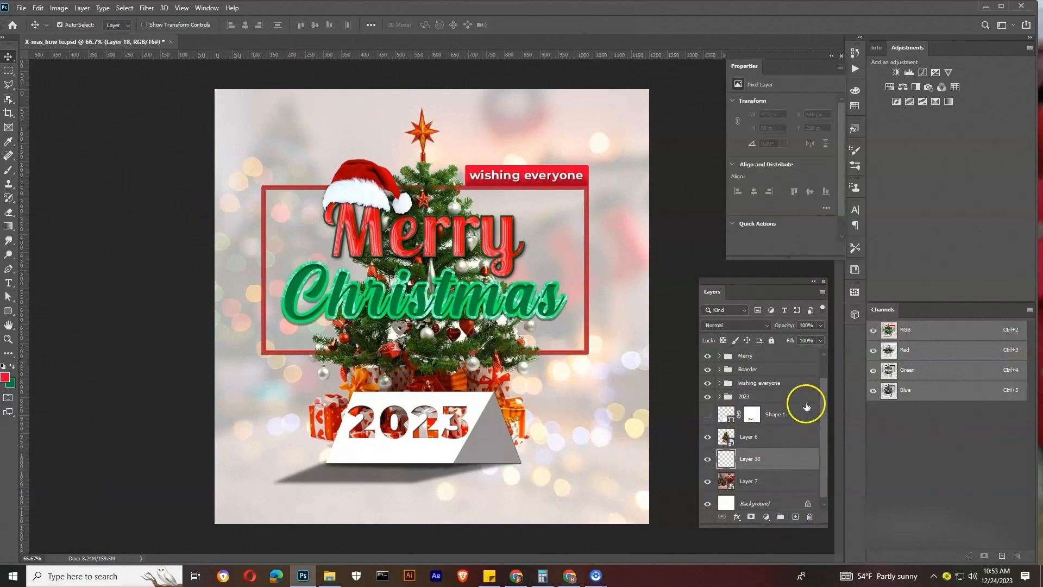
{"action": "key", "text": "ctrl+shift+bracketright"}
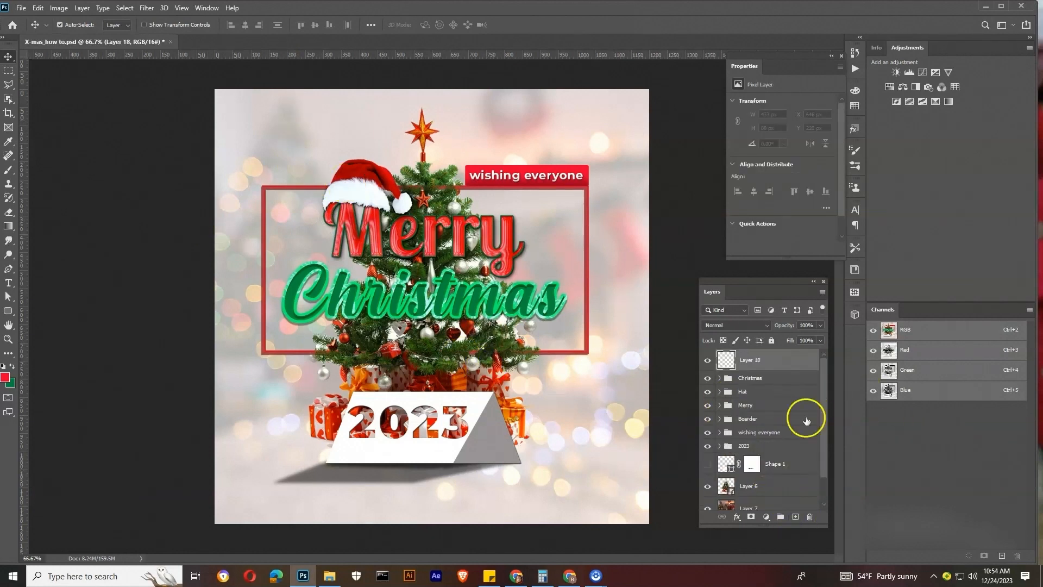
Switch to the Brush tool and set the foreground color to a bright cyan
{"action": "key", "text": "ctrl+plus"}
{"action": "left_click_drag", "start_coordinate": [465, 370], "coordinate": [330, 275]}
{"action": "key", "text": "b"}
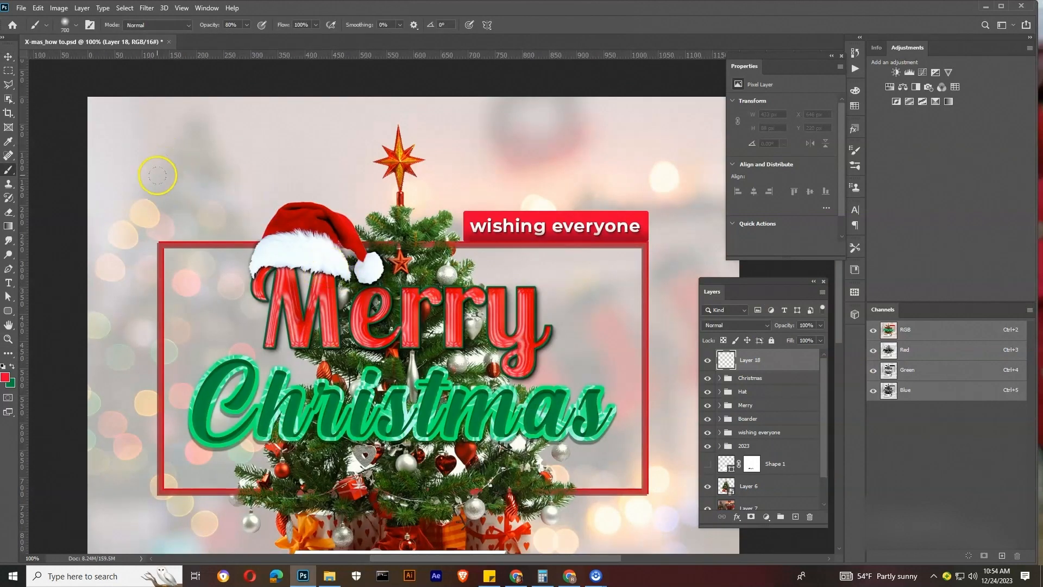
{"action": "left_click", "coordinate": [7, 375]}
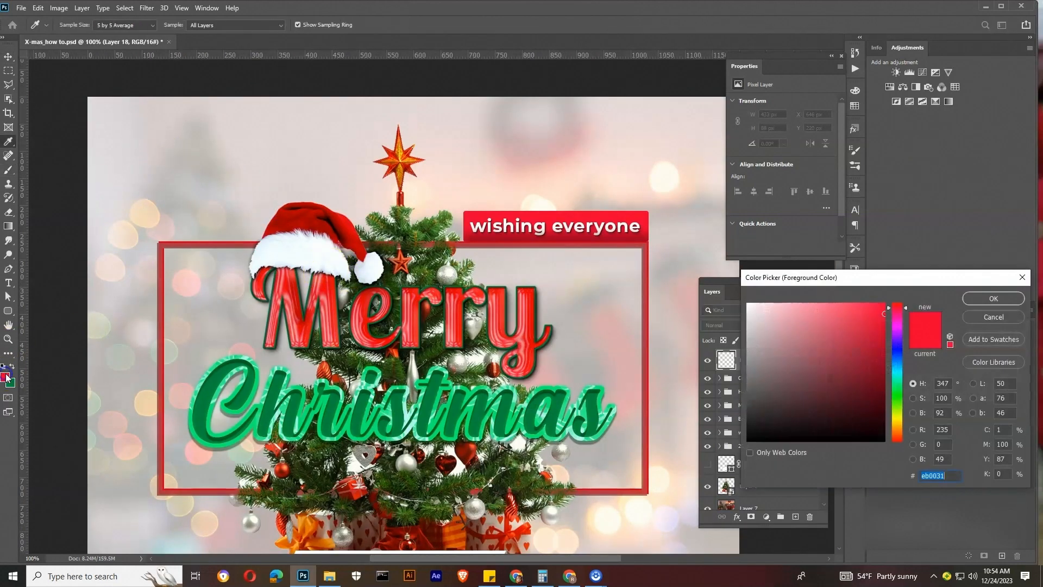
{"action": "left_click", "coordinate": [900, 370]}
{"action": "left_click", "coordinate": [1005, 297]}
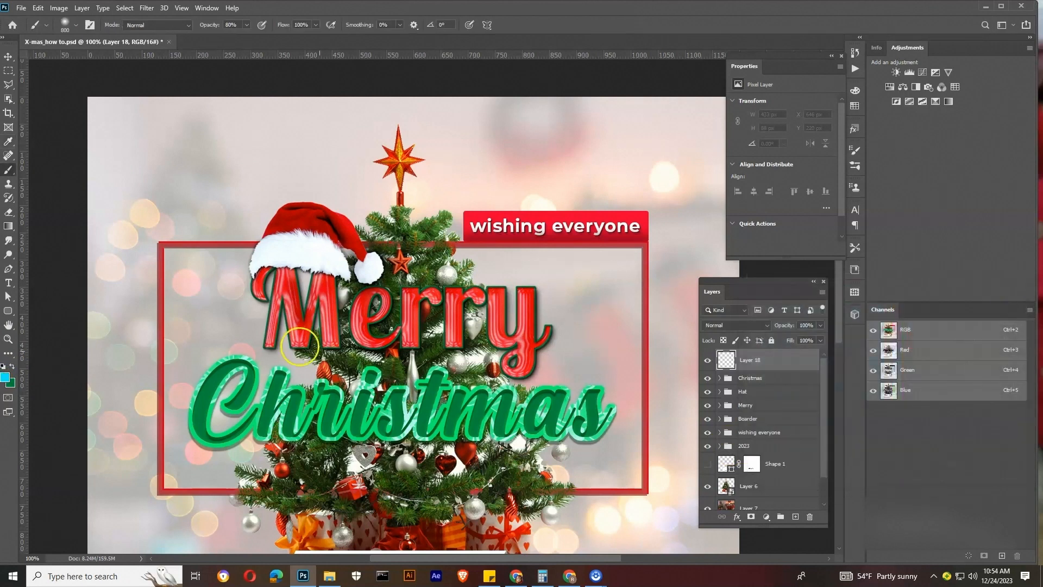
Enlarge the brush to 1500 px and paint one soft cyan dab over the center of the canvas on Layer 18
{"action": "key", "text": "bracketright"}
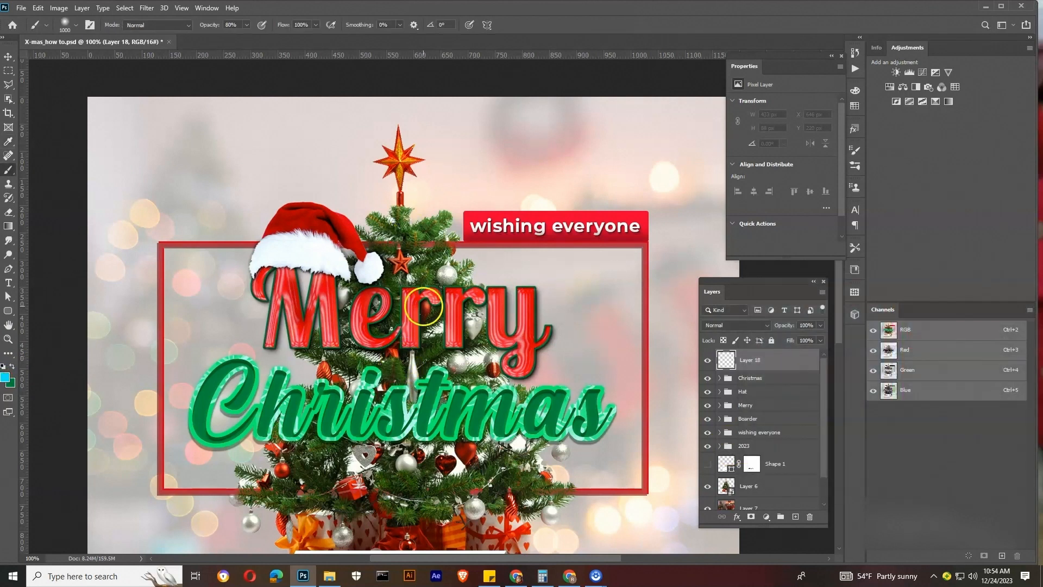
{"action": "key", "text": "ctrl+minus"}
{"action": "key", "text": "ctrl+minus"}
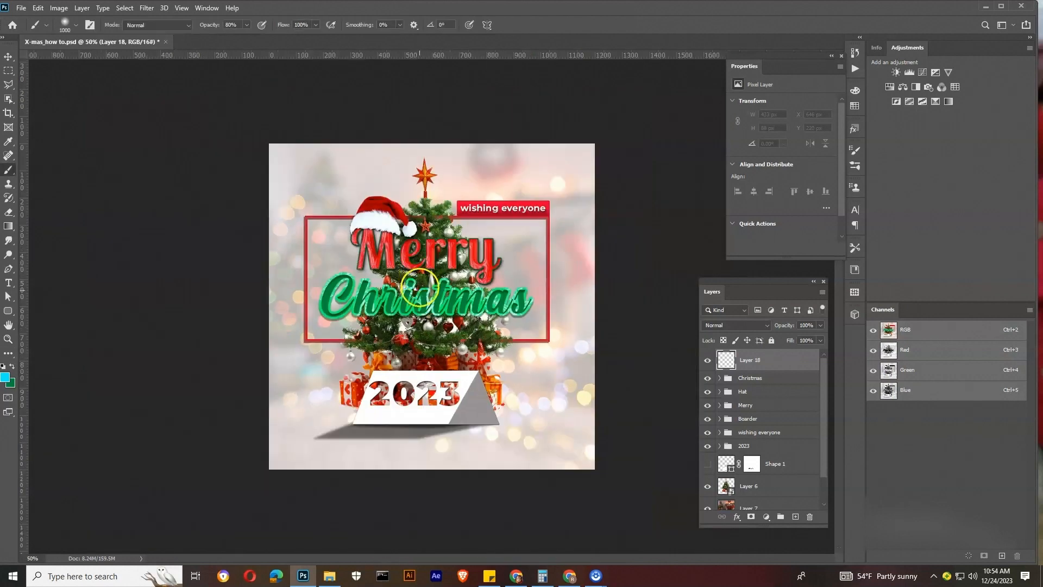
{"action": "key", "text": "bracketright"}
{"action": "key", "text": "bracketright"}
{"action": "key", "text": "bracketright"}
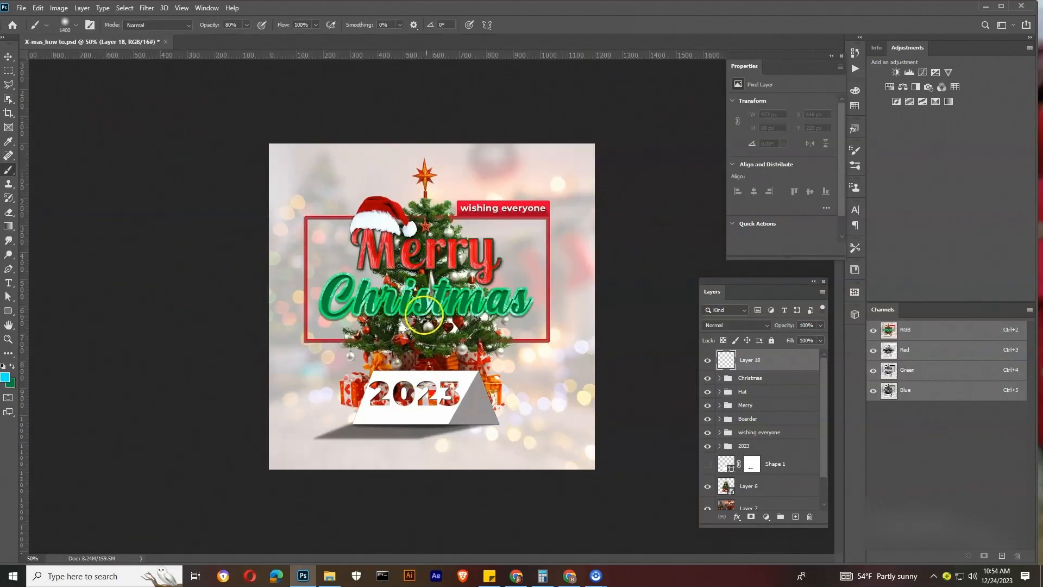
{"action": "left_click", "coordinate": [428, 312]}
Set Layer 18's blend mode to Darker Color and its fill to 42%, keeping opacity at 100%
{"action": "left_click", "coordinate": [736, 325]}
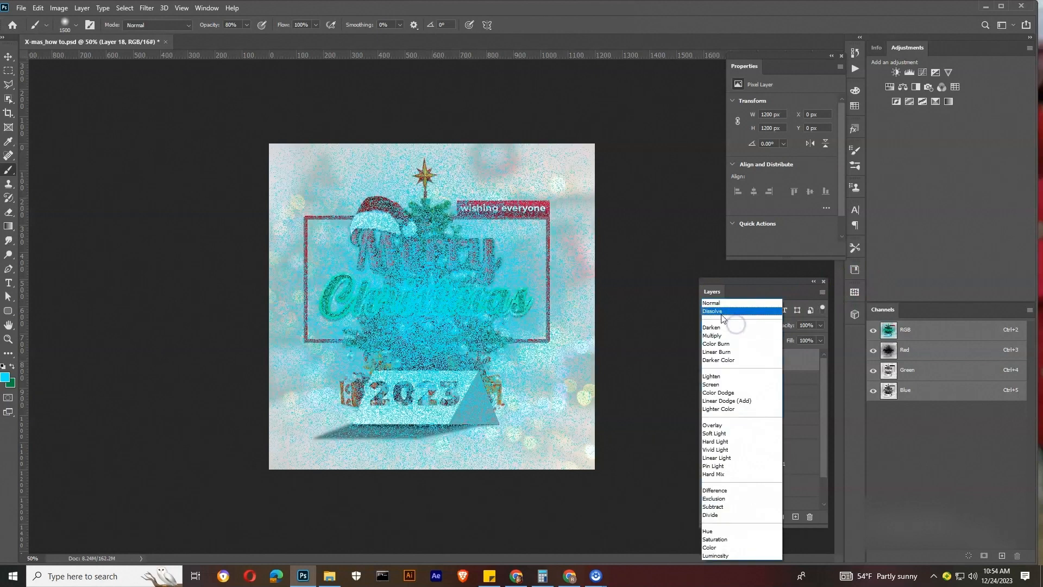
{"action": "left_click", "coordinate": [725, 361]}
{"action": "left_click", "coordinate": [790, 337]}
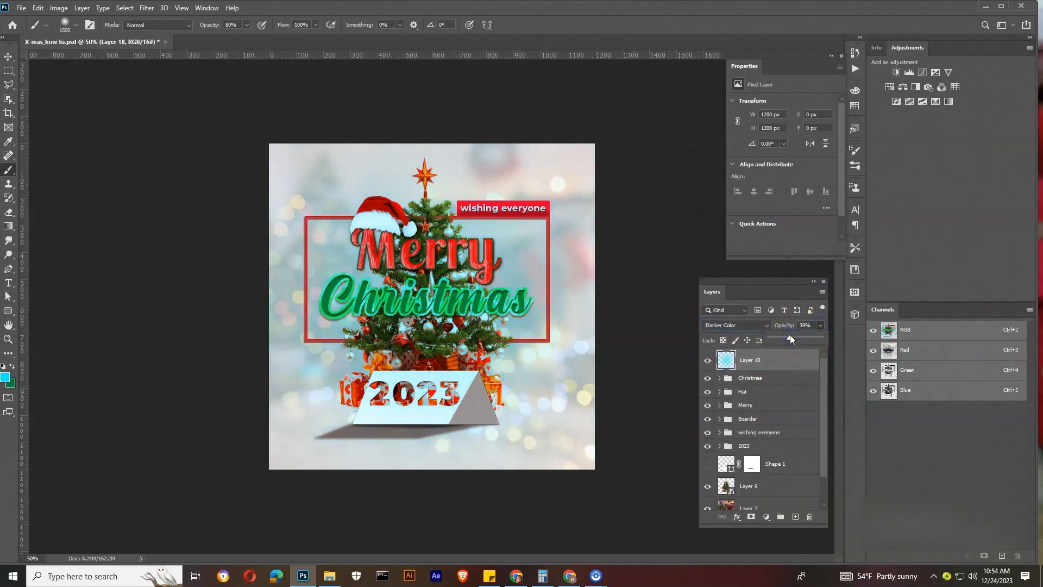
{"action": "left_click_drag", "start_coordinate": [788, 338], "coordinate": [815, 354]}
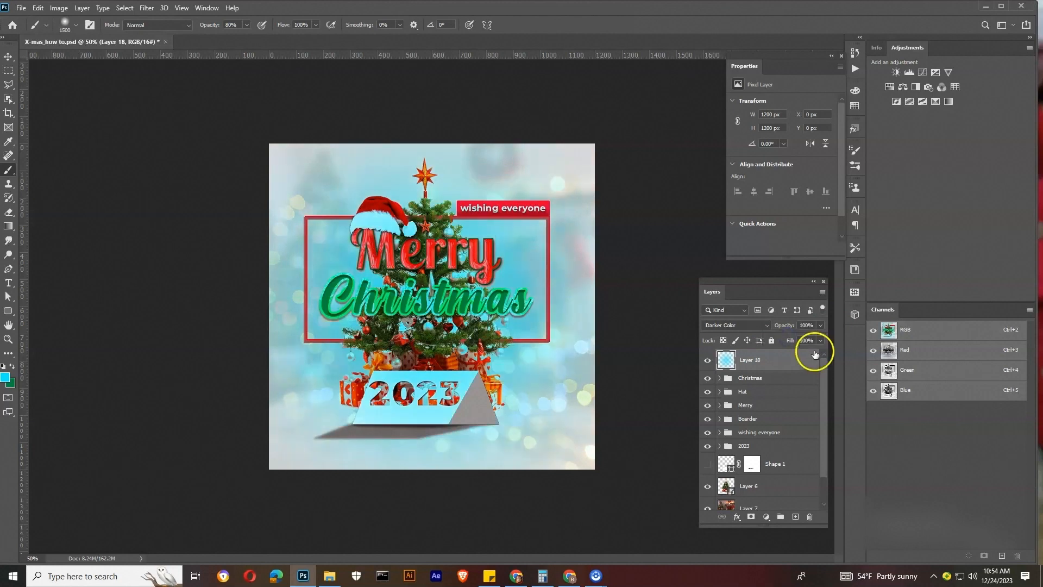
{"action": "left_click", "coordinate": [794, 352]}
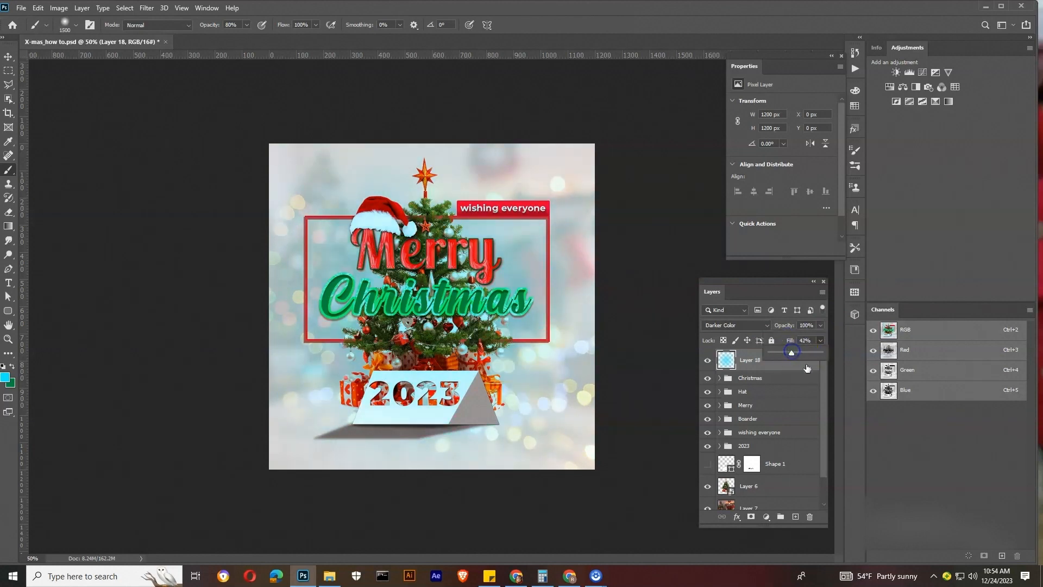
Compare the design with and without the cyan tint of Layer 18
{"action": "left_click", "coordinate": [793, 380]}
{"action": "left_click", "coordinate": [707, 360]}
{"action": "left_click", "coordinate": [707, 360]}
{"action": "left_click", "coordinate": [707, 360]}
{"action": "left_click", "coordinate": [708, 360]}
{"action": "left_click", "coordinate": [707, 360]}
{"action": "left_click", "coordinate": [707, 361]}
{"action": "left_click", "coordinate": [708, 361]}
{"action": "left_click", "coordinate": [708, 361]}
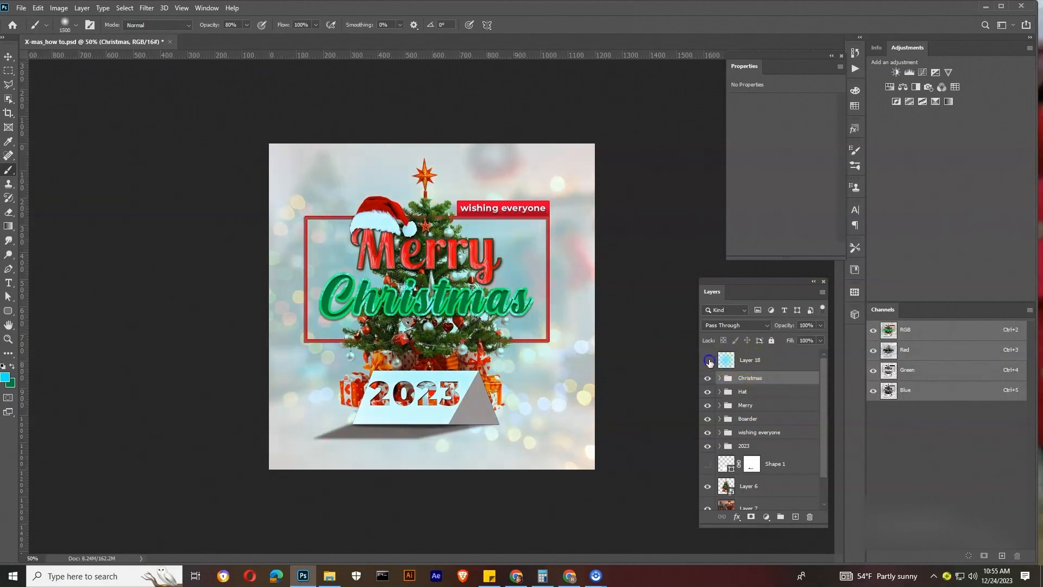
Add a new layer above Layer 18 and paint a soft red glow in the lower-left corner of the canvas
{"action": "left_click", "coordinate": [752, 364]}
{"action": "left_click", "coordinate": [795, 516]}
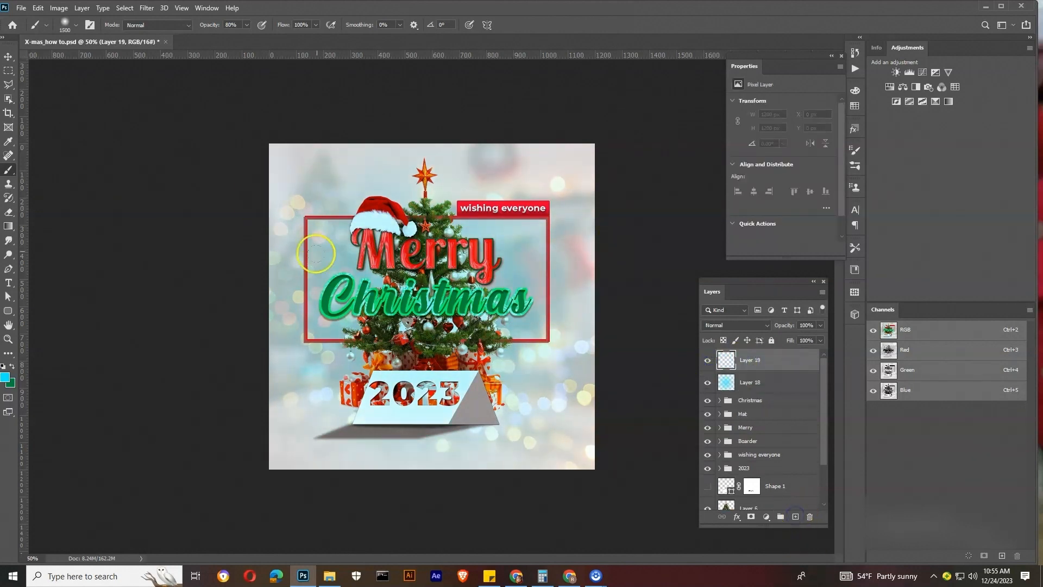
{"action": "left_click", "coordinate": [4, 378]}
{"action": "left_click", "coordinate": [896, 311]}
{"action": "left_click", "coordinate": [994, 298]}
{"action": "left_click_drag", "start_coordinate": [319, 472], "coordinate": [337, 449]}
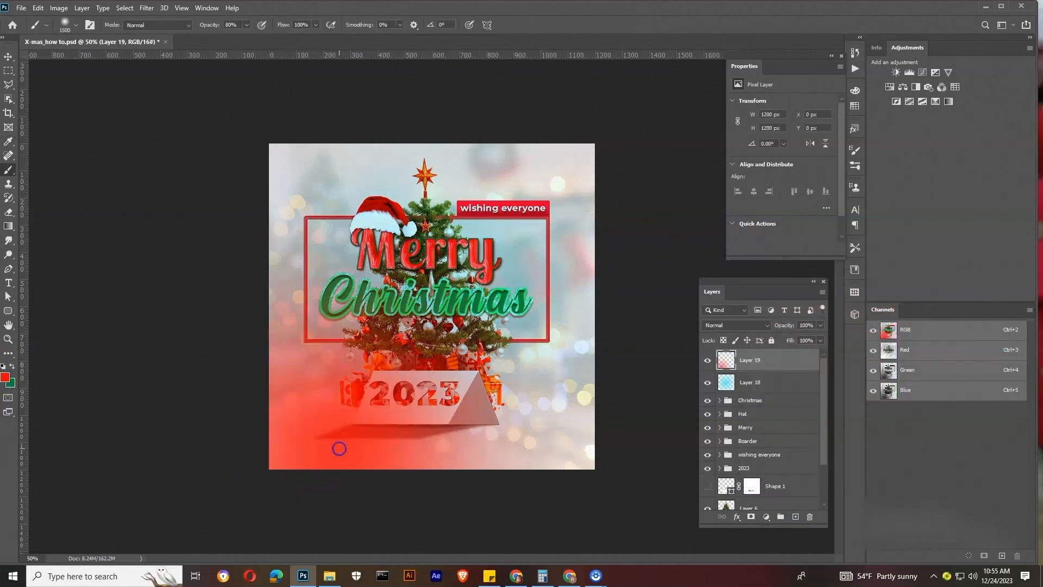
Set the red glow layer's blend mode to Overlay and lower its fill for a subtler tint
{"action": "left_click", "coordinate": [737, 325]}
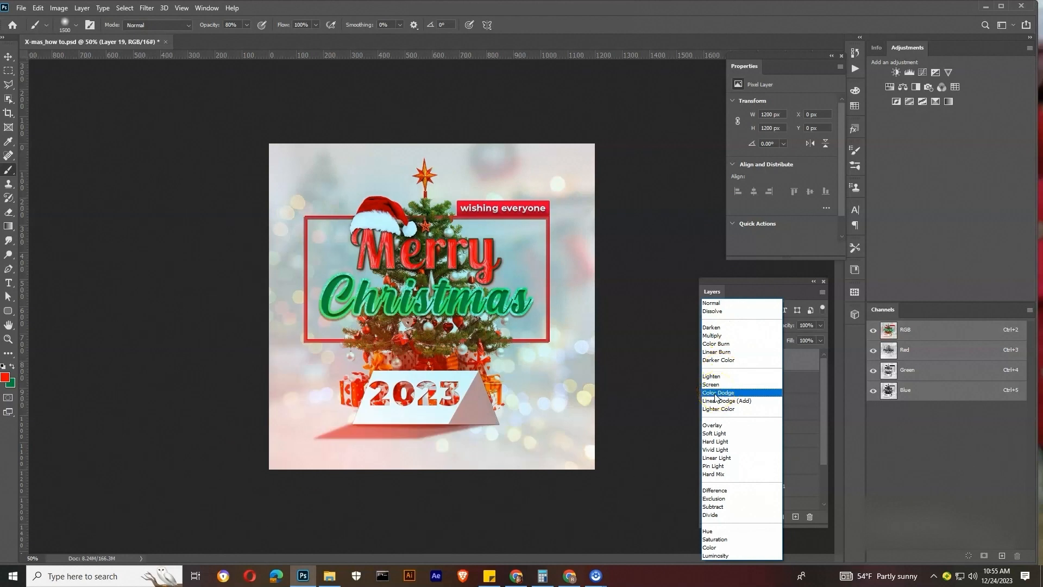
{"action": "left_click", "coordinate": [711, 435]}
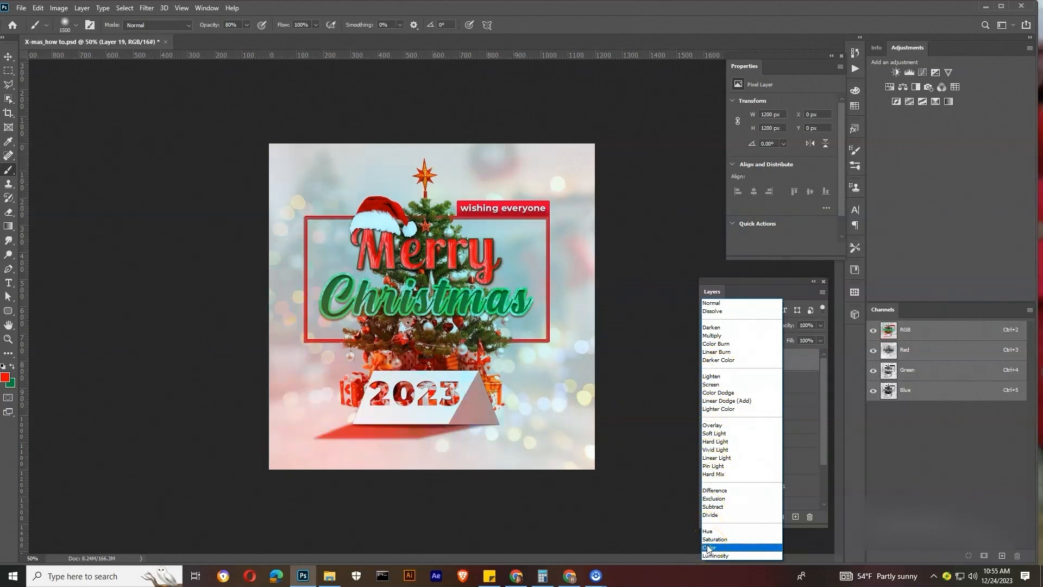
{"action": "left_click", "coordinate": [711, 425]}
{"action": "left_click_drag", "start_coordinate": [820, 341], "coordinate": [789, 351]}
{"action": "left_click", "coordinate": [746, 382], "text": "shift"}
{"action": "mouse_move", "coordinate": [707, 360]}
{"action": "left_mouse_down"}
{"action": "mouse_move", "coordinate": [707, 382]}
{"action": "mouse_move", "coordinate": [707, 360]}
{"action": "left_mouse_up"}
Add a new layer above Layer 19 and paint a soft yellow glow in the upper-left corner of the canvas
{"action": "left_click", "coordinate": [794, 516]}
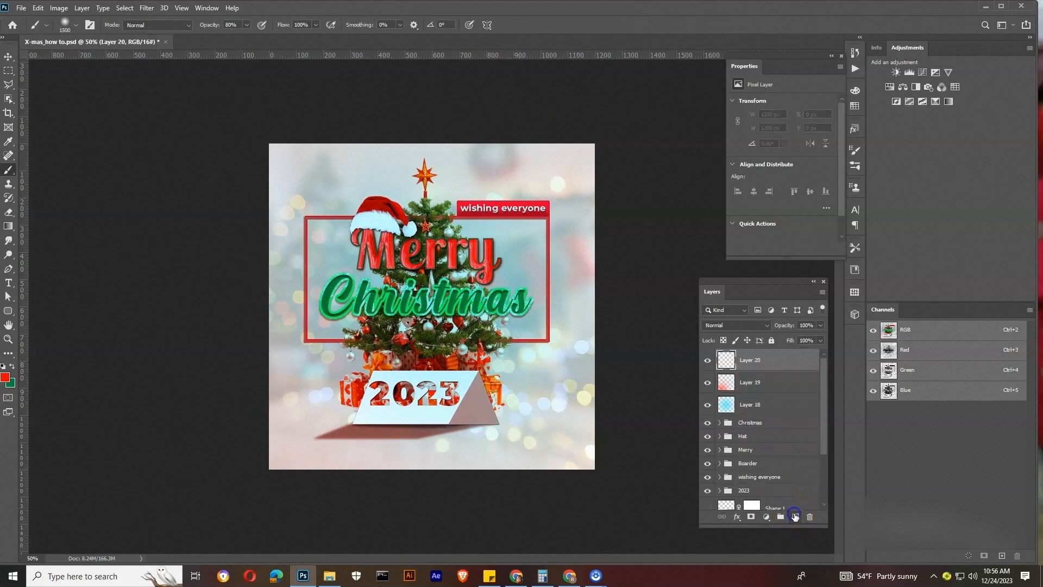
{"action": "left_click", "coordinate": [7, 381]}
{"action": "left_click", "coordinate": [897, 420]}
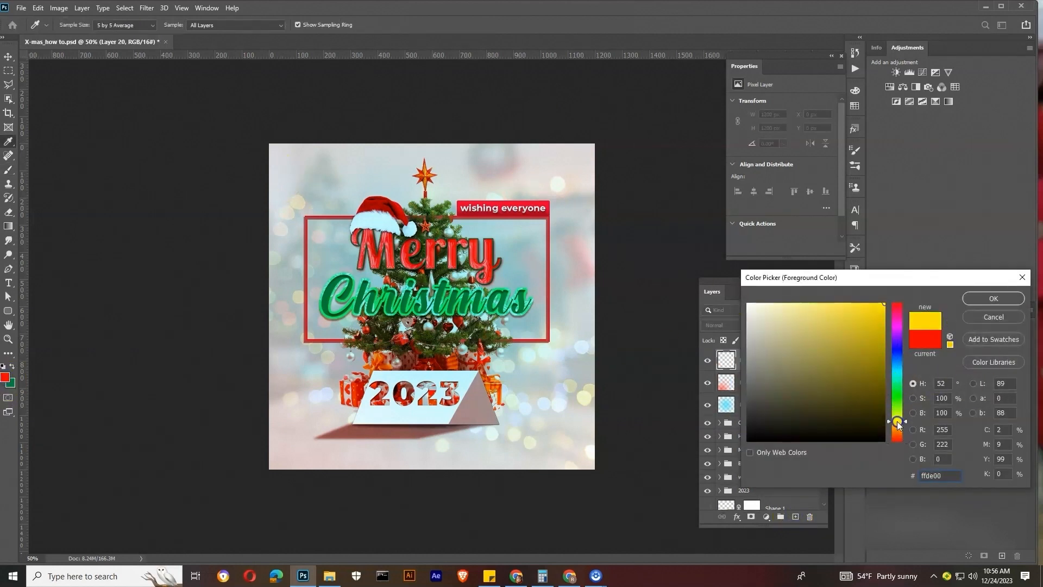
{"action": "left_click", "coordinate": [978, 297]}
{"action": "left_click", "coordinate": [251, 177]}
Set the yellow glow layer's blend mode to Pin Light and its fill to 24%
{"action": "left_click", "coordinate": [744, 325]}
{"action": "left_click", "coordinate": [749, 327]}
{"action": "left_click", "coordinate": [749, 327]}
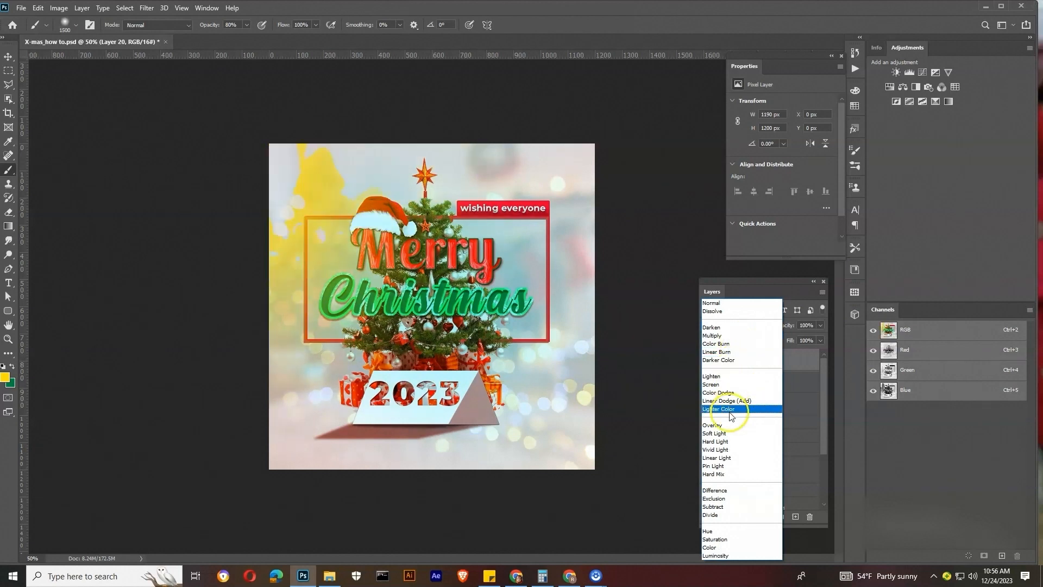
{"action": "left_click", "coordinate": [721, 466]}
{"action": "left_click_drag", "start_coordinate": [794, 340], "coordinate": [826, 341]}
{"action": "left_click", "coordinate": [820, 340]}
{"action": "left_click", "coordinate": [782, 350]}
{"action": "left_click", "coordinate": [708, 360]}
{"action": "left_click", "coordinate": [708, 360]}
{"action": "left_click", "coordinate": [708, 360]}
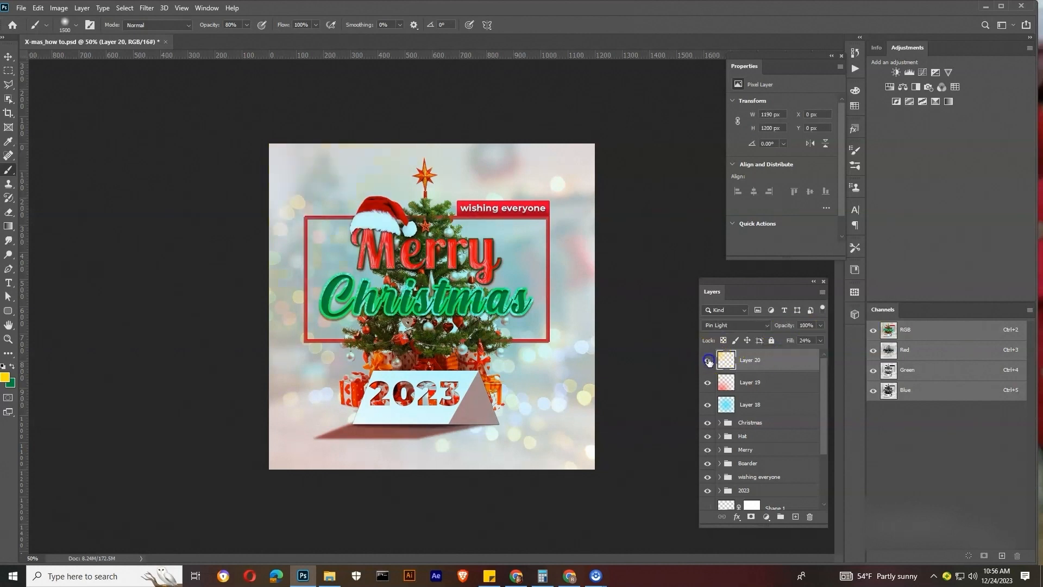
Add a new layer above Layer 20 and paint a soft green glow in the upper-right corner of the canvas
{"action": "left_click", "coordinate": [795, 516]}
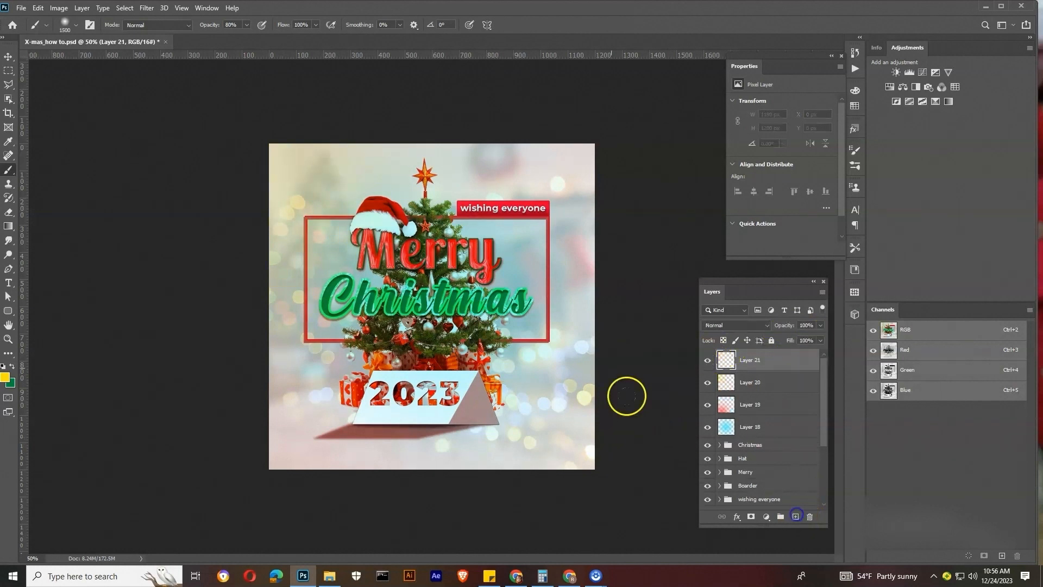
{"action": "left_click", "coordinate": [5, 379]}
{"action": "left_click_drag", "start_coordinate": [891, 422], "coordinate": [891, 397]}
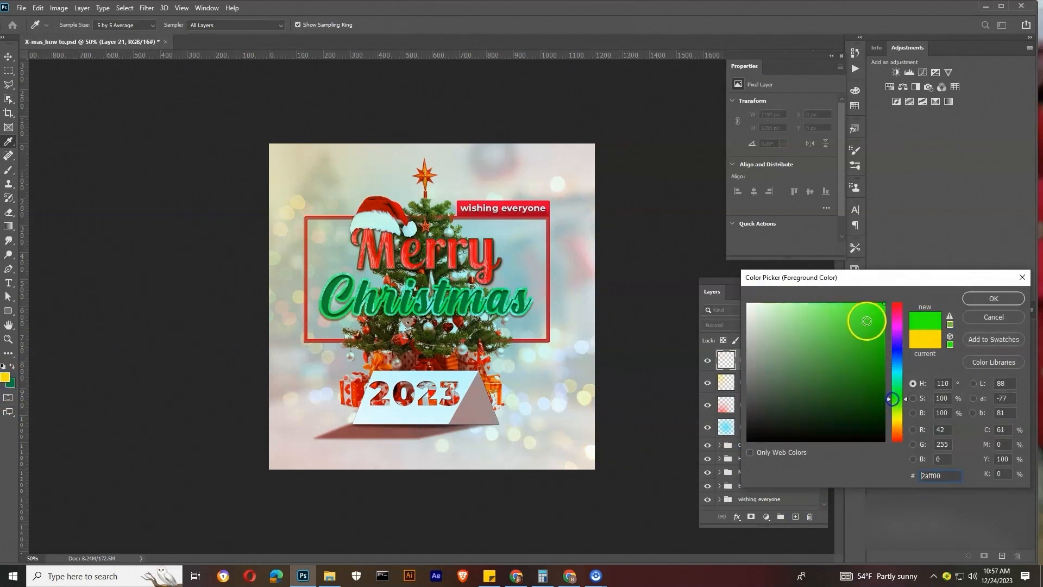
{"action": "left_click", "coordinate": [994, 299]}
{"action": "left_click", "coordinate": [580, 168]}
Set the green glow layer's blend mode to Darken and lower its fill, comparing the design with and without it
{"action": "left_click", "coordinate": [742, 326]}
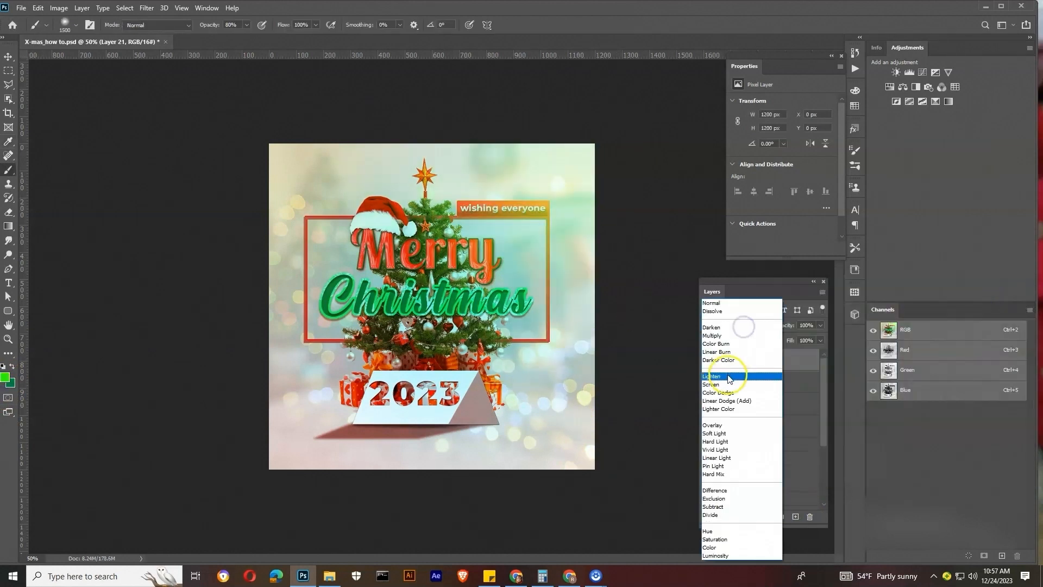
{"action": "left_click", "coordinate": [713, 327]}
{"action": "left_click_drag", "start_coordinate": [780, 351], "coordinate": [788, 353]}
{"action": "left_click", "coordinate": [707, 360]}
{"action": "left_click", "coordinate": [707, 360]}
Fine-tune the green glow layer's fill to a subtle tint, checking the effect by hiding and showing the layer
{"action": "left_click", "coordinate": [819, 341]}
{"action": "left_click", "coordinate": [707, 360]}
{"action": "left_click", "coordinate": [707, 360]}
{"action": "left_click", "coordinate": [819, 341]}
{"action": "left_click", "coordinate": [708, 360]}
{"action": "left_click", "coordinate": [707, 360]}
{"action": "left_click", "coordinate": [707, 360]}
{"action": "left_click", "coordinate": [707, 360]}
{"action": "left_click", "coordinate": [819, 340]}
{"action": "left_click_drag", "start_coordinate": [783, 353], "coordinate": [780, 353]}
{"action": "left_click", "coordinate": [707, 360]}
{"action": "left_click", "coordinate": [707, 360]}
{"action": "left_click", "coordinate": [707, 360]}
{"action": "left_click", "coordinate": [707, 361]}
Add a new layer above Layer 21 and paint a soft orange glow in the lower-right corner of the canvas
{"action": "left_click", "coordinate": [796, 517]}
{"action": "left_click", "coordinate": [6, 377]}
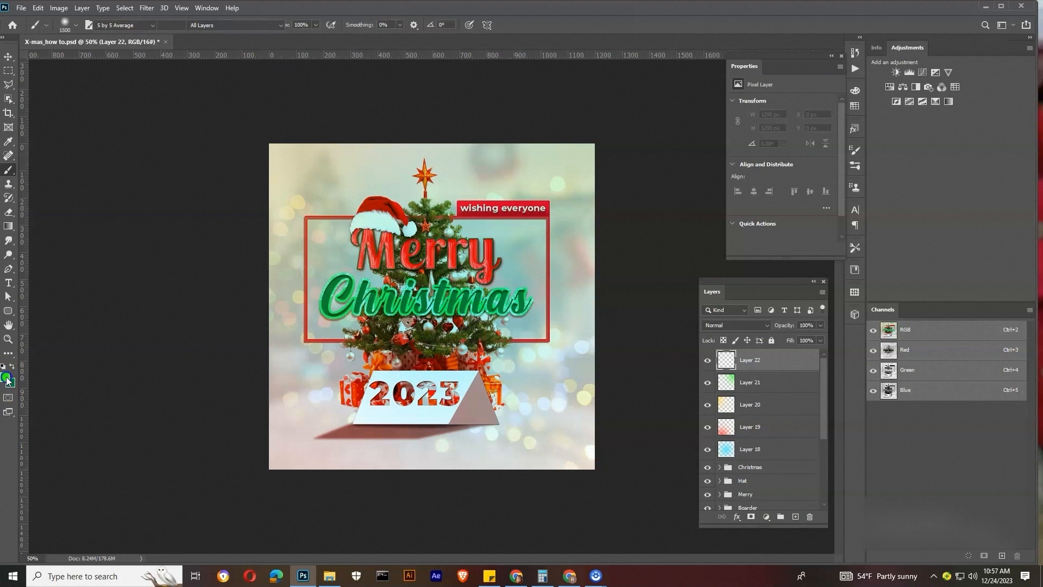
{"action": "left_click", "coordinate": [899, 433]}
{"action": "left_click", "coordinate": [993, 298]}
{"action": "key", "text": "b"}
{"action": "left_click", "coordinate": [614, 477]}
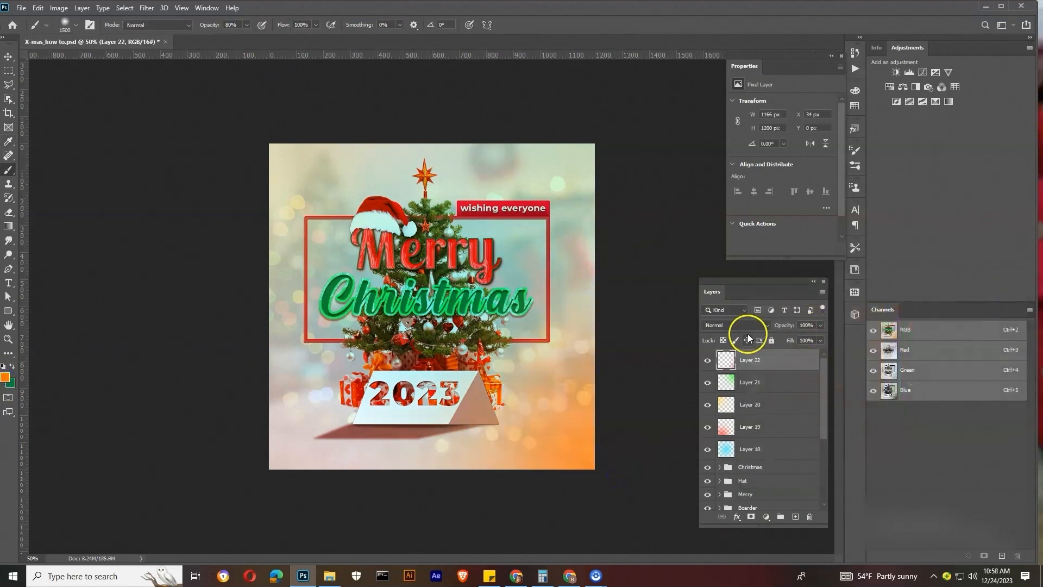
Set the orange glow layer's blend mode to Soft Light and its fill to 36%
{"action": "left_click", "coordinate": [742, 326]}
{"action": "left_click", "coordinate": [716, 466]}
{"action": "left_click", "coordinate": [761, 325]}
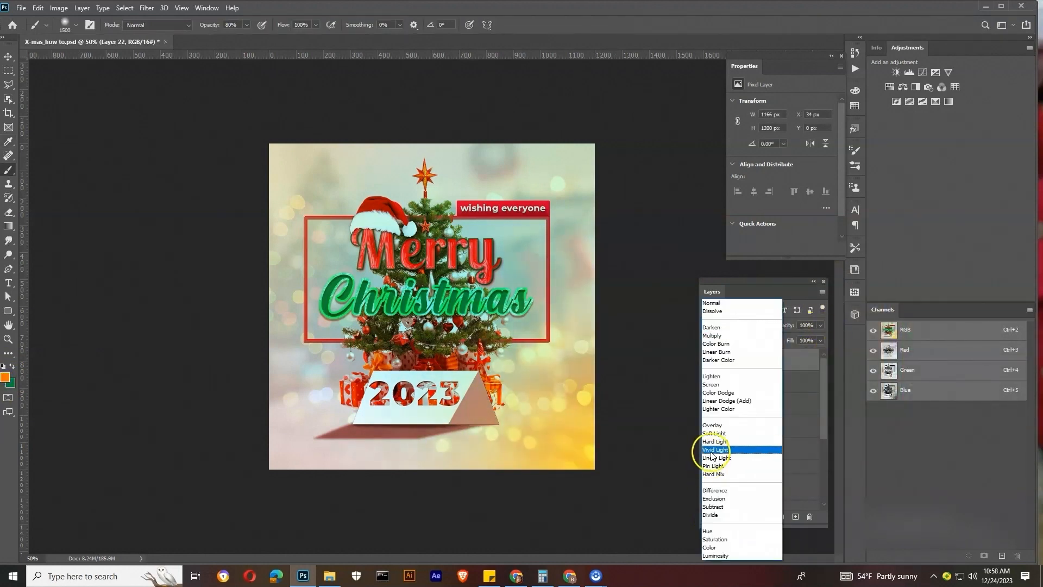
{"action": "left_click", "coordinate": [710, 433]}
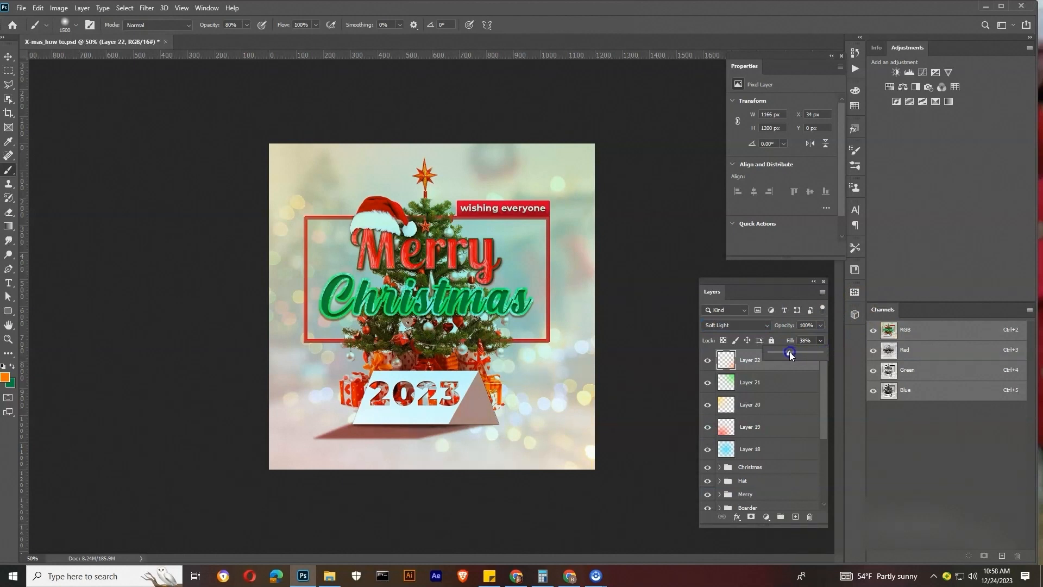
Group the glow layers from Layer 18 to Layer 22 and name the group Filter
{"action": "left_click", "coordinate": [755, 449]}
{"action": "left_click", "coordinate": [757, 360], "text": "shift"}
{"action": "key", "text": "ctrl+g"}
{"action": "left_click", "coordinate": [708, 358]}
{"action": "left_click", "coordinate": [708, 358]}
{"action": "double_click", "coordinate": [745, 356]}
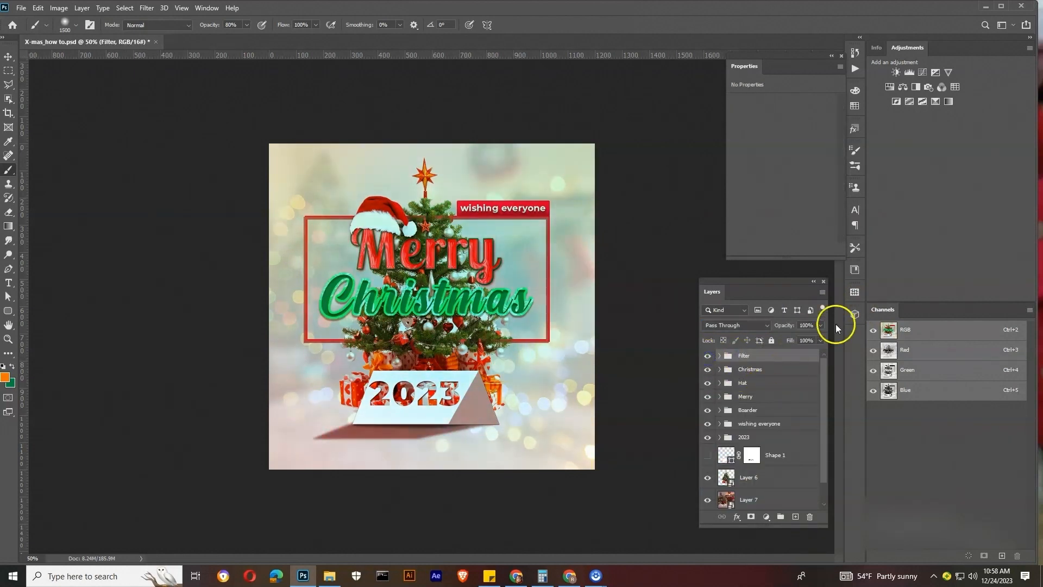
Lower the Filter group's opacity to 73%, comparing the design with the group hidden and shown
{"action": "left_click_drag", "start_coordinate": [816, 328], "coordinate": [803, 339]}
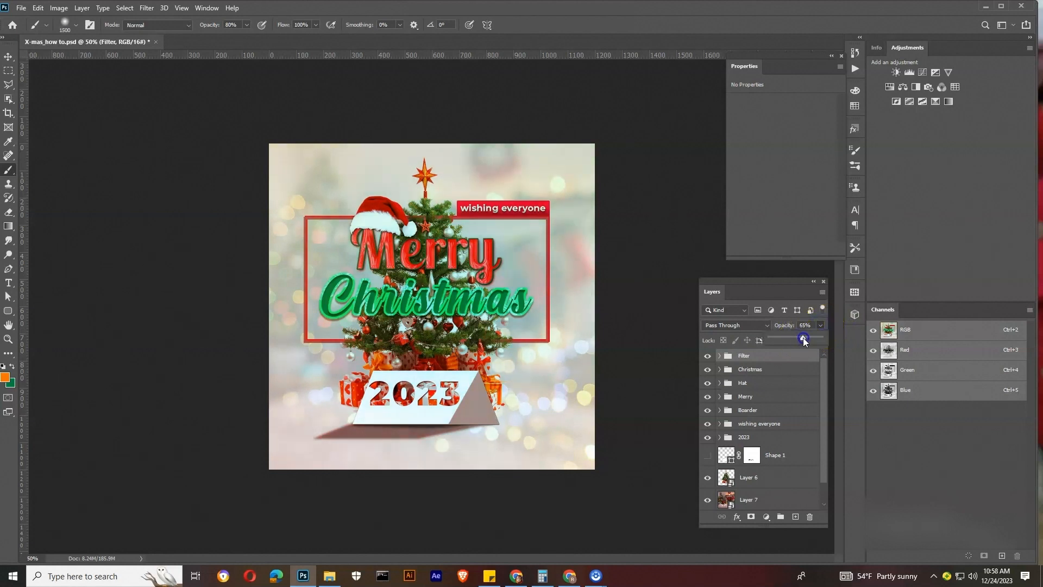
{"action": "left_click", "coordinate": [707, 357]}
{"action": "left_click", "coordinate": [707, 356]}
{"action": "left_click", "coordinate": [708, 356]}
{"action": "left_click", "coordinate": [708, 356]}
{"action": "left_click", "coordinate": [707, 356]}
{"action": "left_click", "coordinate": [708, 357]}
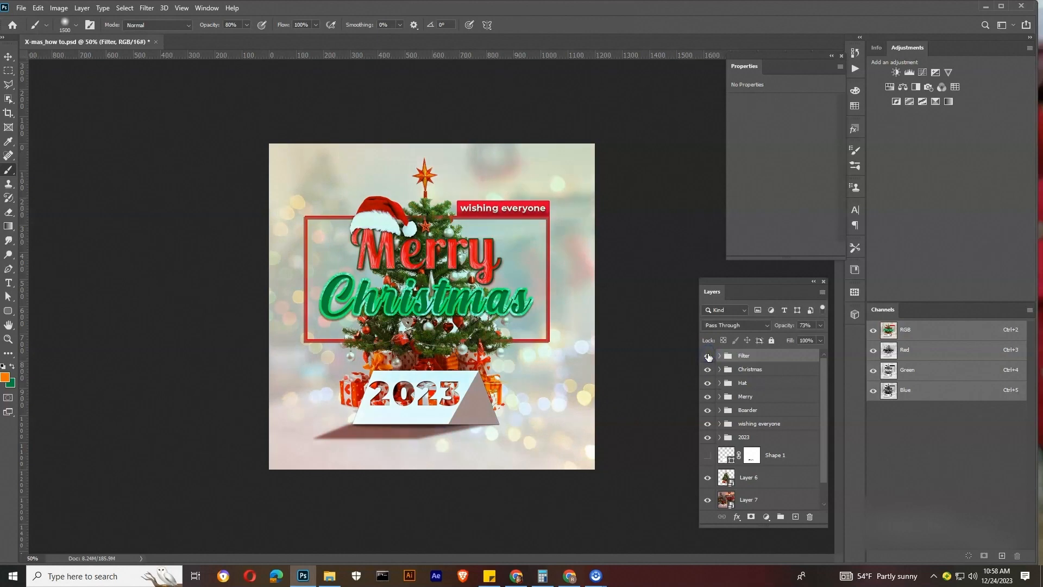